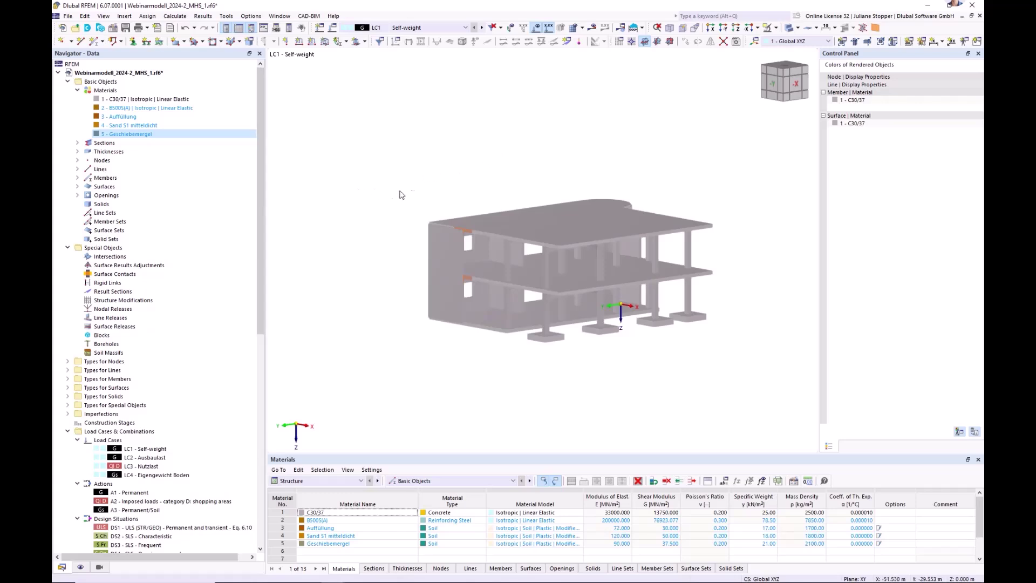
- Open the materials for editing and review the existing soil materials Auffüllung, Sand S1 mitteldicht and Geschiebemergel
{"action": "right_click", "coordinate": [107, 92]}
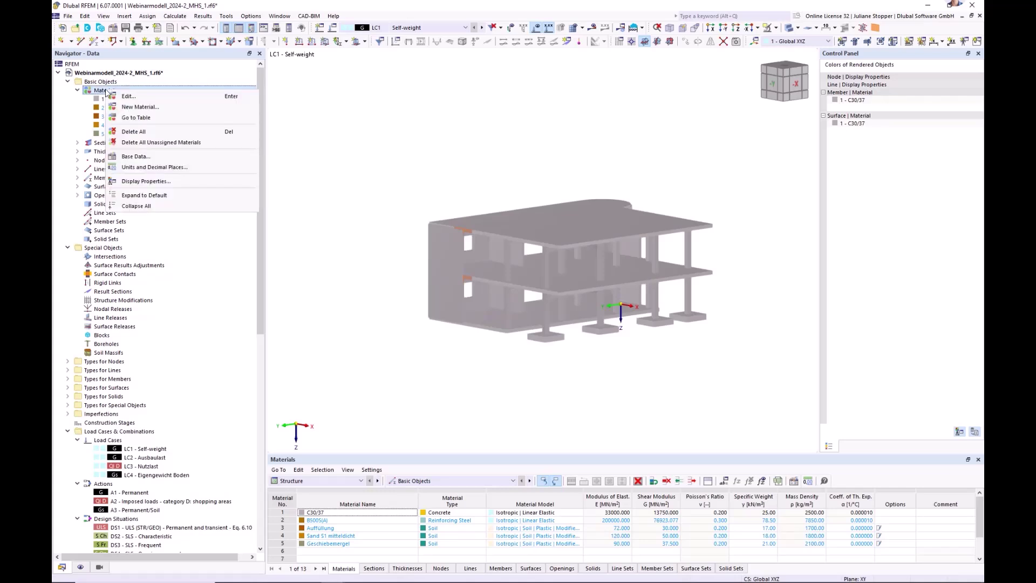
{"action": "left_click", "coordinate": [128, 97]}
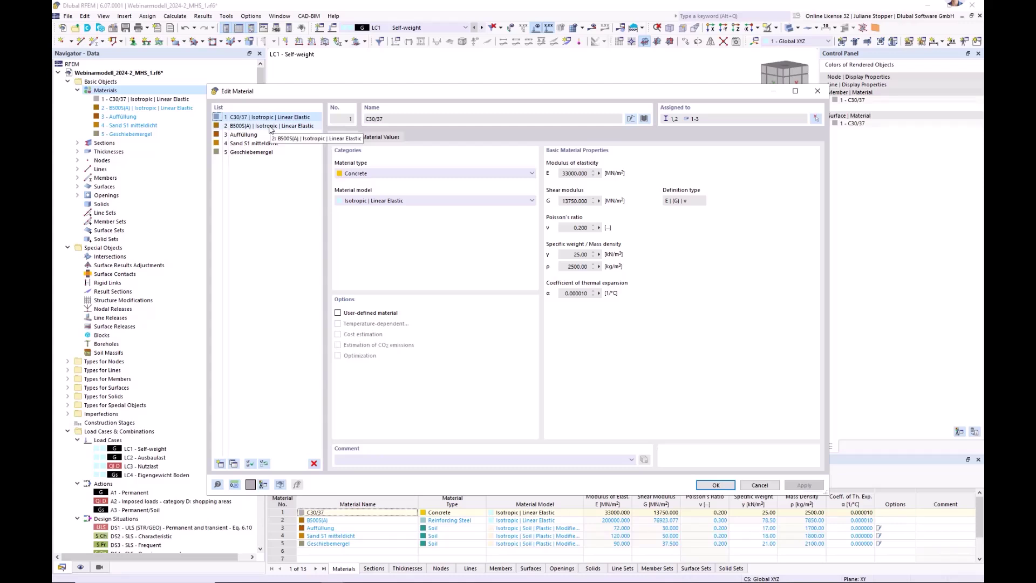
{"action": "left_click", "coordinate": [242, 135]}
{"action": "left_click", "coordinate": [243, 144]}
{"action": "left_click", "coordinate": [244, 153]}
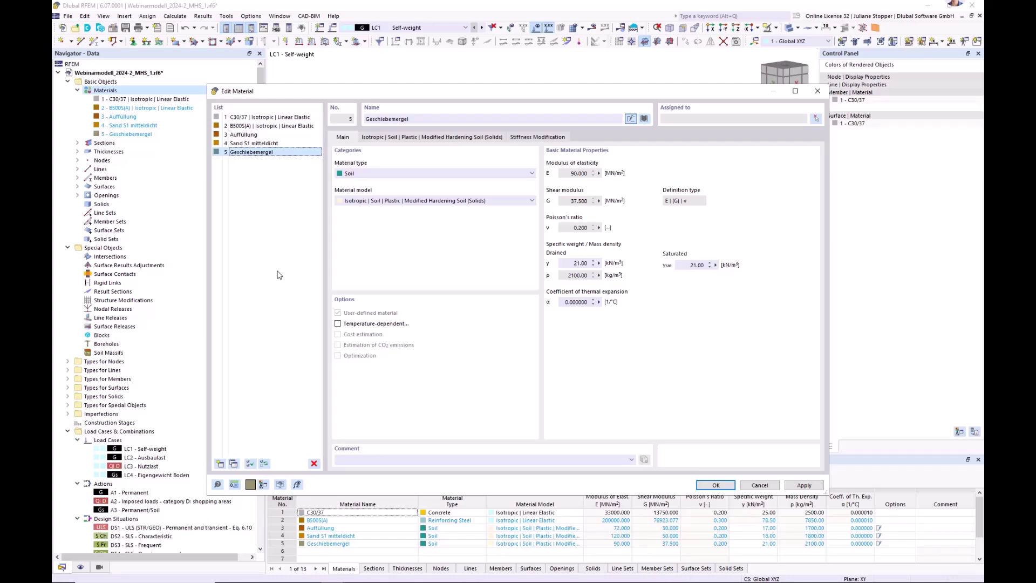
- Create a new material of type Soil with the Isotropic | Soil | Plastic | Modified Hardening Soil (Solids) model
{"action": "left_click", "coordinate": [220, 465]}
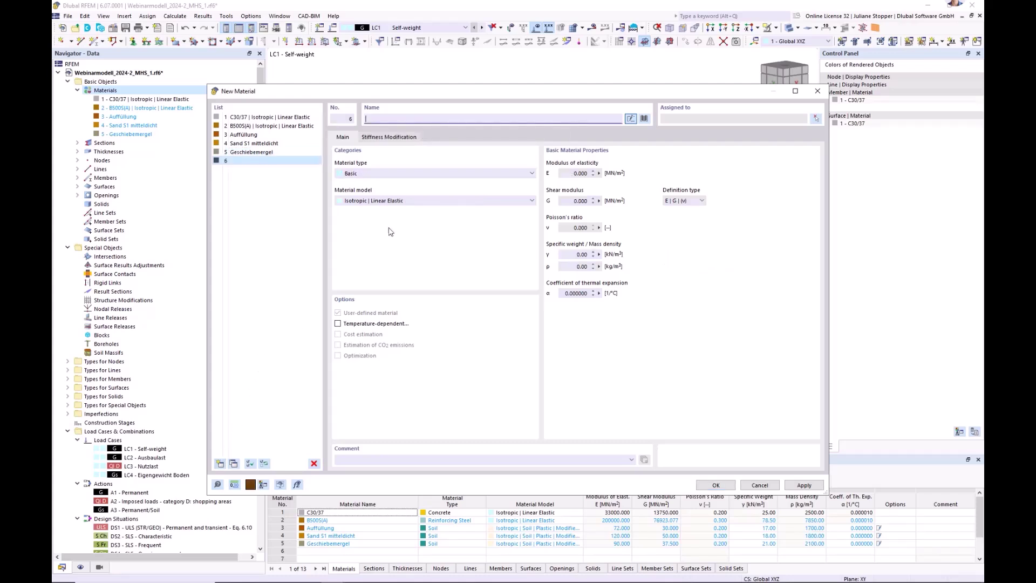
{"action": "left_click", "coordinate": [376, 177]}
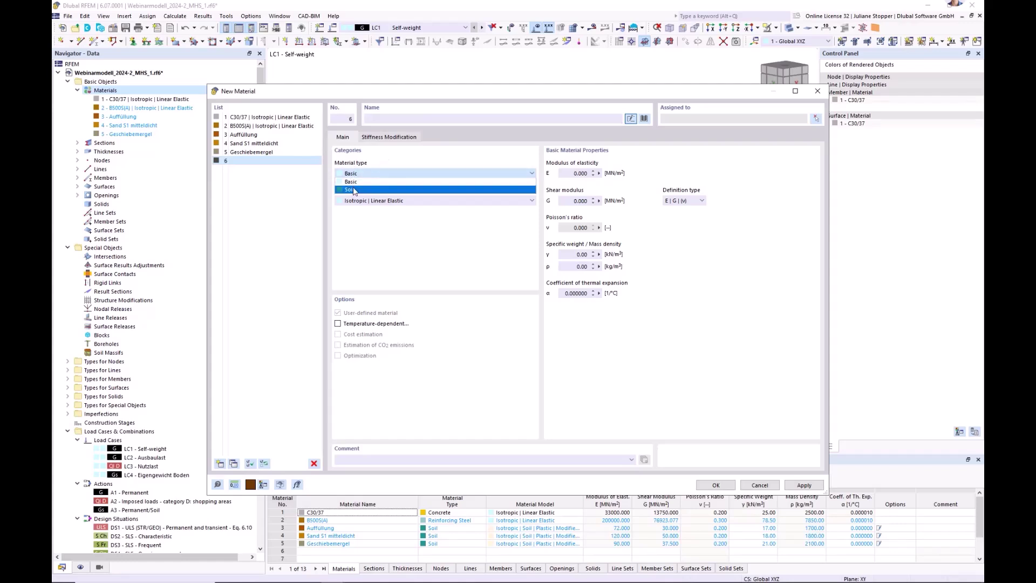
{"action": "left_click", "coordinate": [353, 187]}
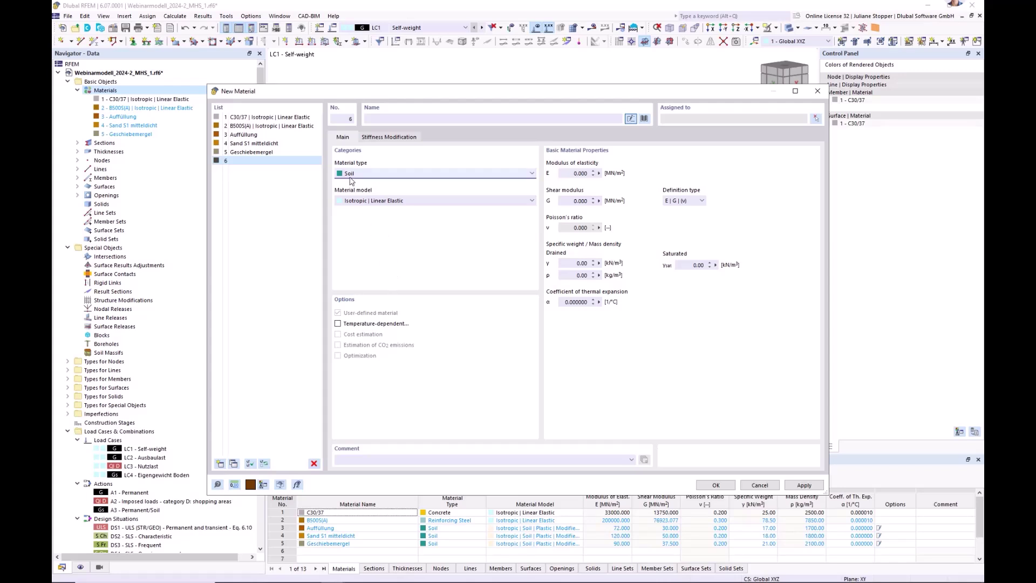
{"action": "left_click", "coordinate": [423, 204]}
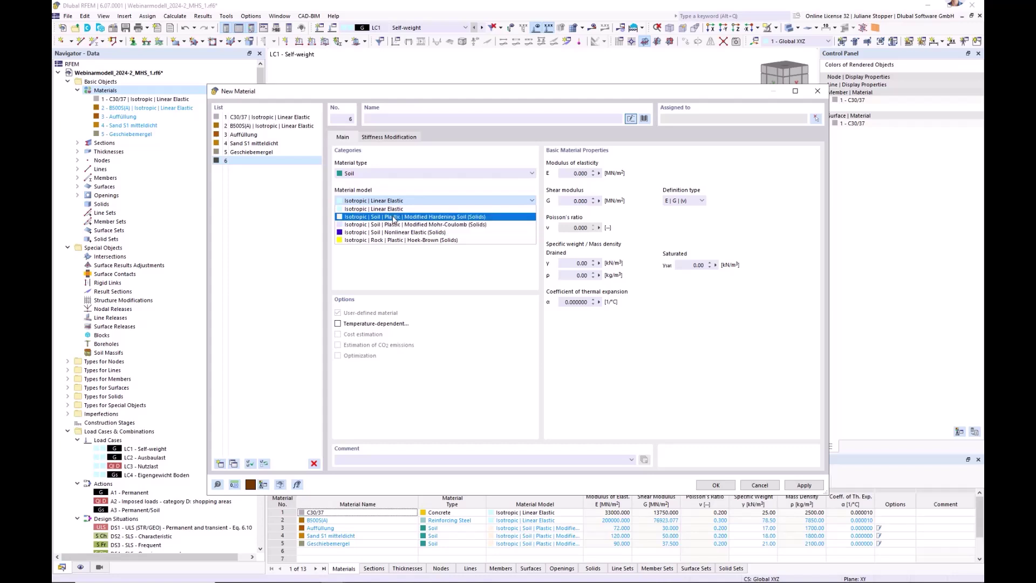
{"action": "left_click", "coordinate": [452, 217]}
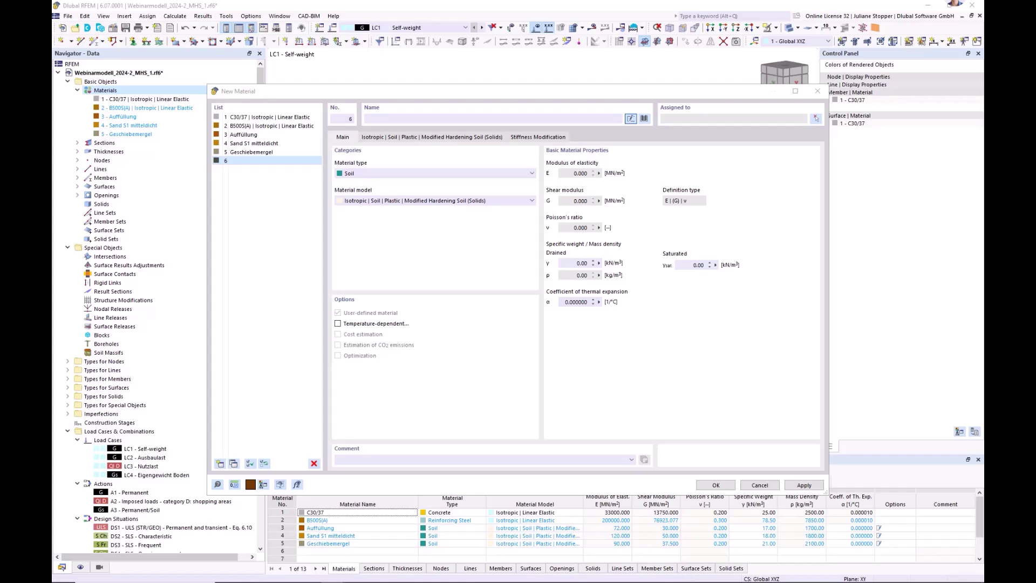
- Set the new soil's drained specific weight to 18.50 kN/m³ and its saturated specific weight to 20.50 kN/m³
{"action": "left_click", "coordinate": [585, 263]}
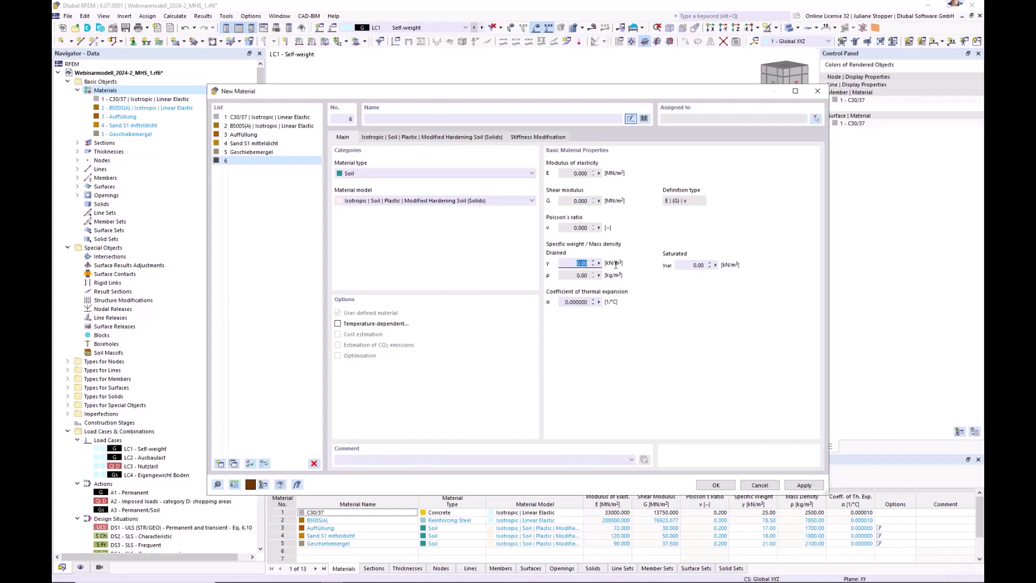
{"action": "type", "text": "18.50"}
{"action": "left_click", "coordinate": [688, 265]}
{"action": "type", "text": "20"}
- Name the new soil material Sand S2
{"action": "left_click", "coordinate": [375, 117]}
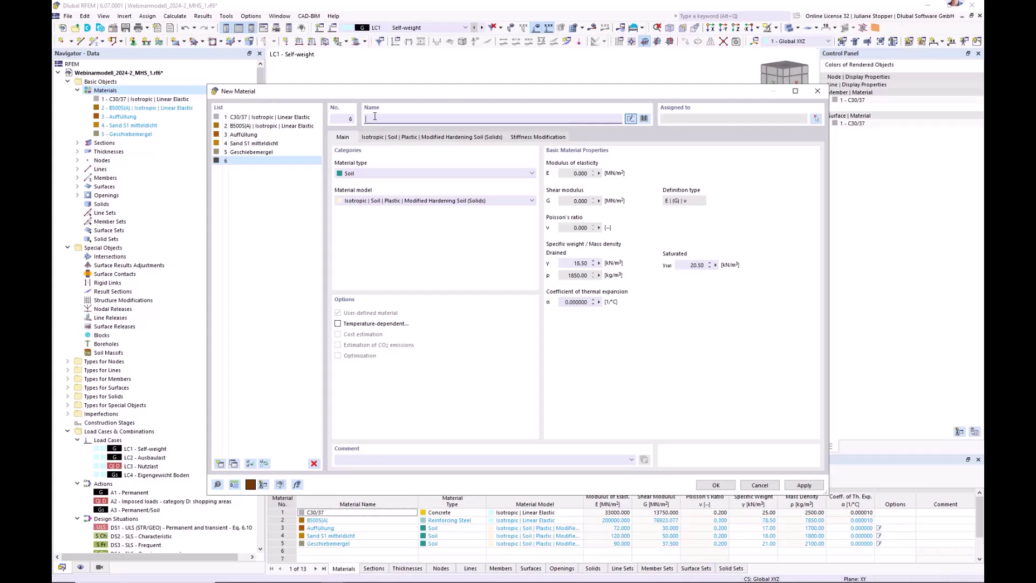
{"action": "type", "text": "S"}
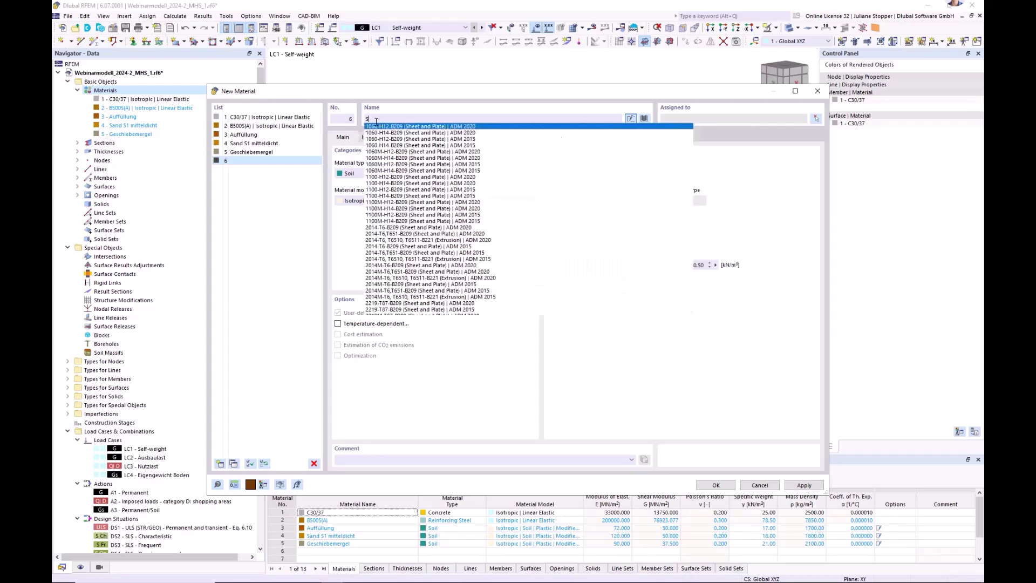
{"action": "type", "text": "and S"}
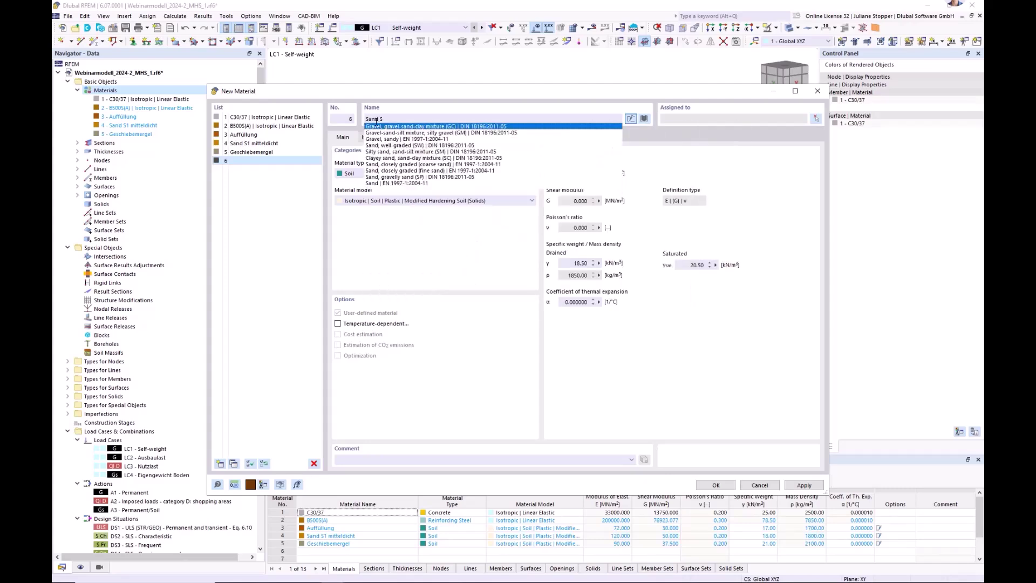
{"action": "type", "text": "2"}
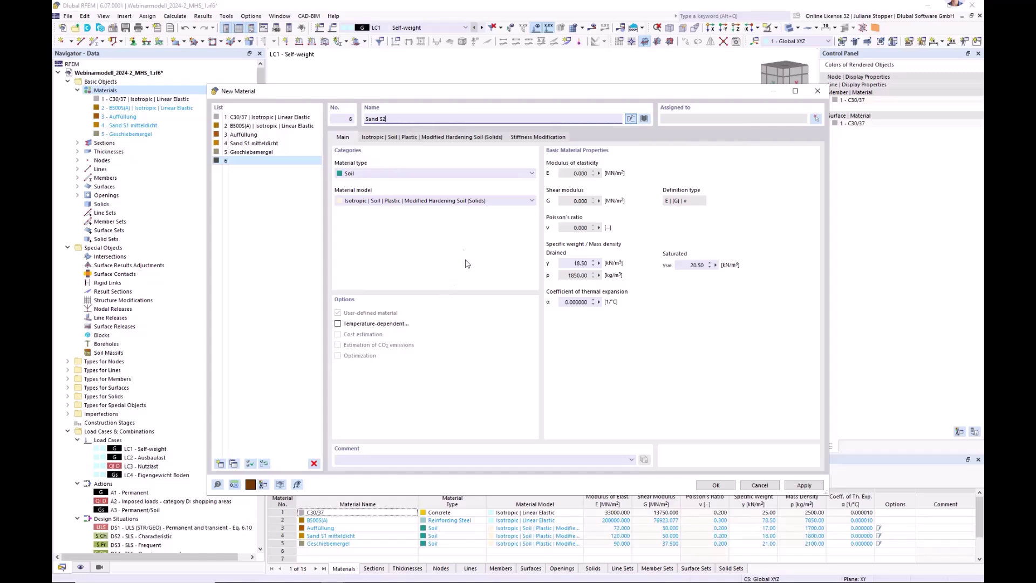
- Set Sand S2's strength parameters: cohesive strength 1 kN/m², angle of internal friction 35° and angle of dilation 5°
{"action": "left_click", "coordinate": [407, 138]}
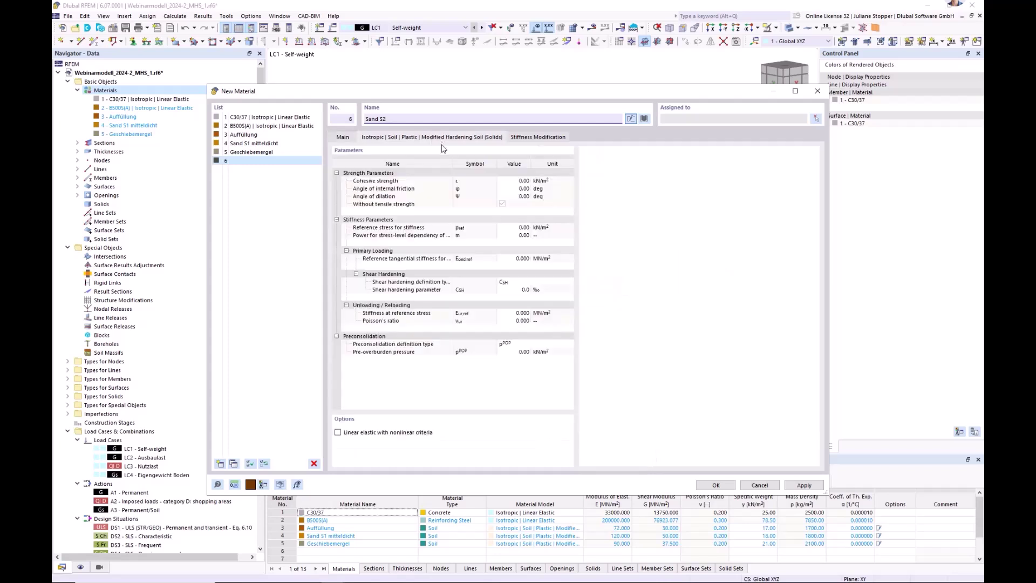
{"action": "left_click", "coordinate": [518, 181]}
{"action": "type", "text": "1"}
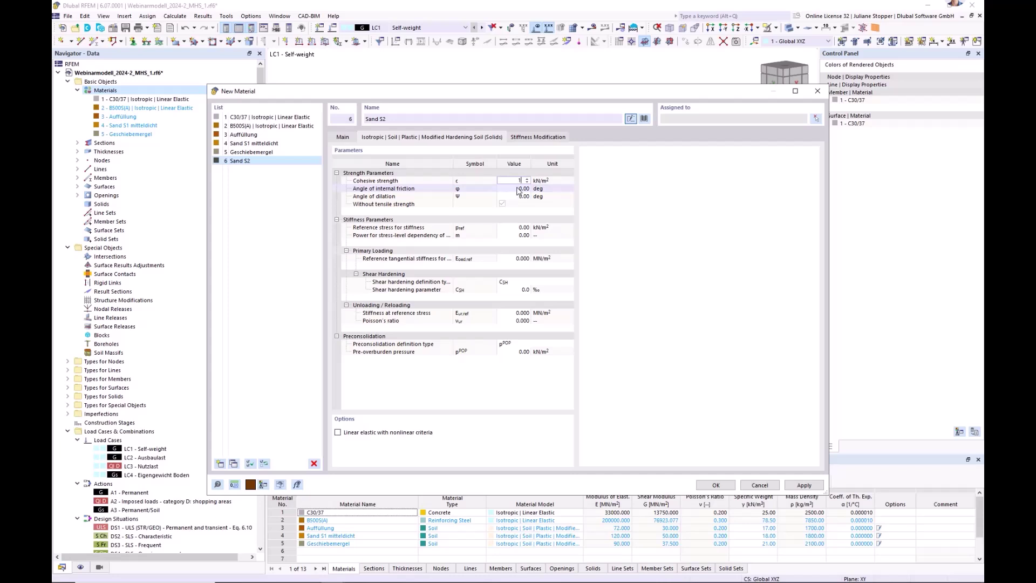
{"action": "left_click", "coordinate": [518, 189]}
{"action": "type", "text": "3"}
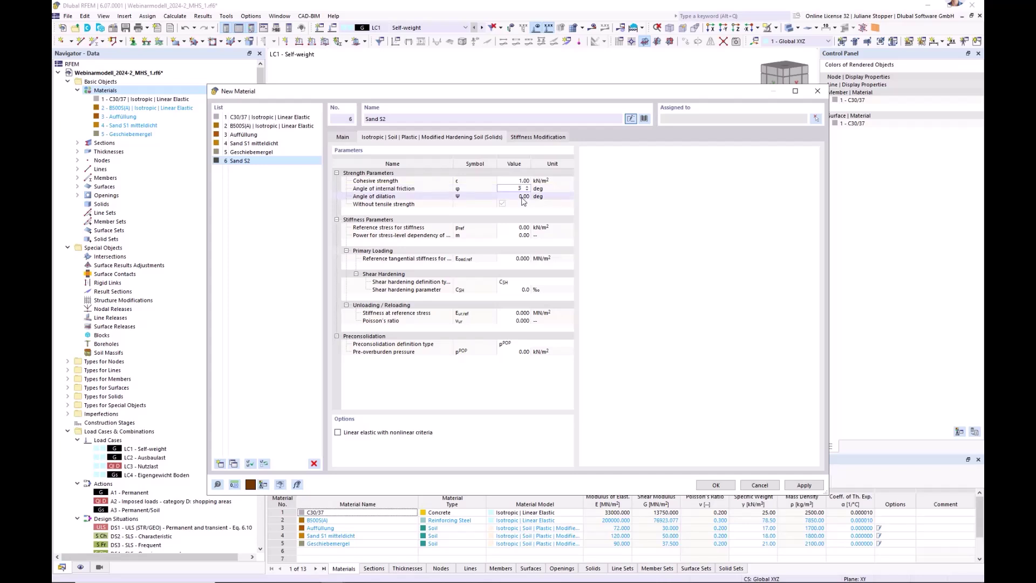
{"action": "type", "text": "5"}
{"action": "key", "text": "Return"}
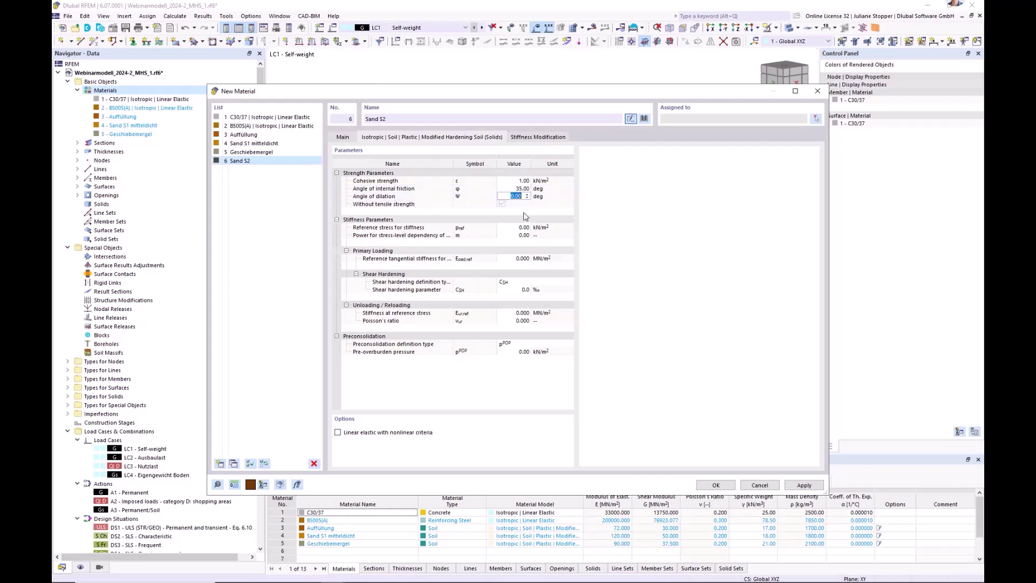
{"action": "type", "text": "5"}
{"action": "key", "text": "Return"}
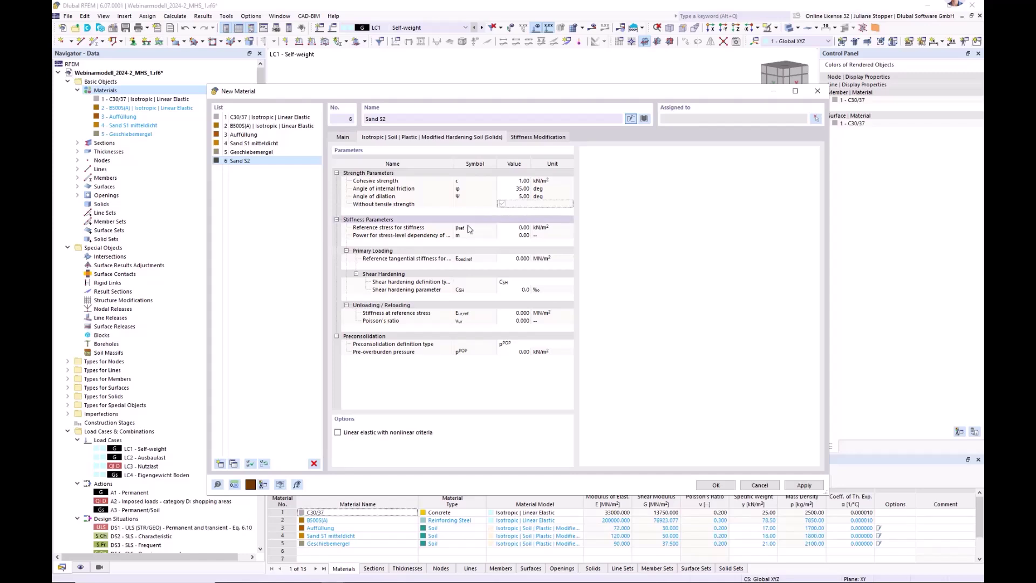
- Set the reference stress for stiffness to 100 kN/m² and the power for stress-level dependency to 0.5
{"action": "key", "text": "Return"}
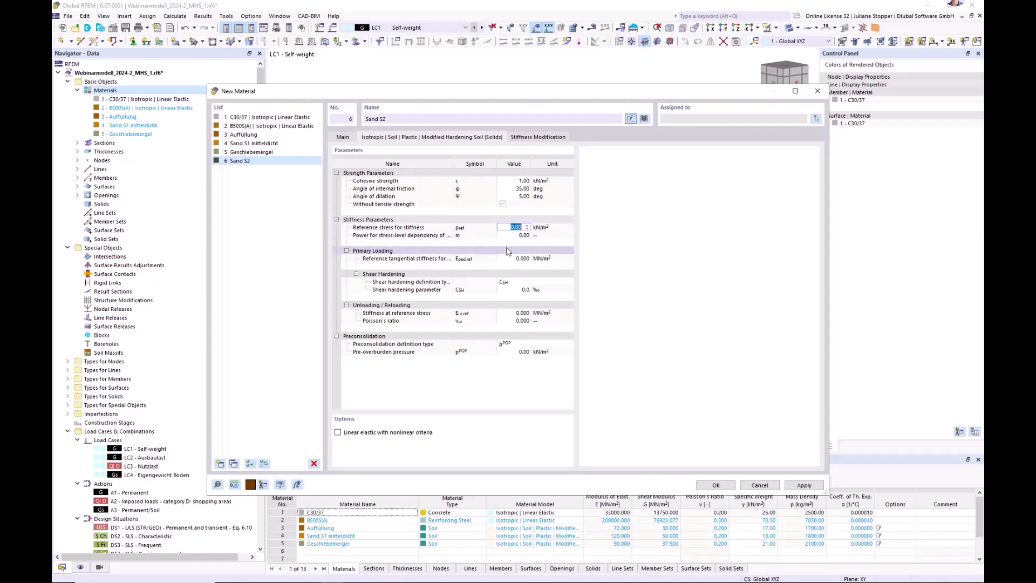
{"action": "type", "text": "1"}
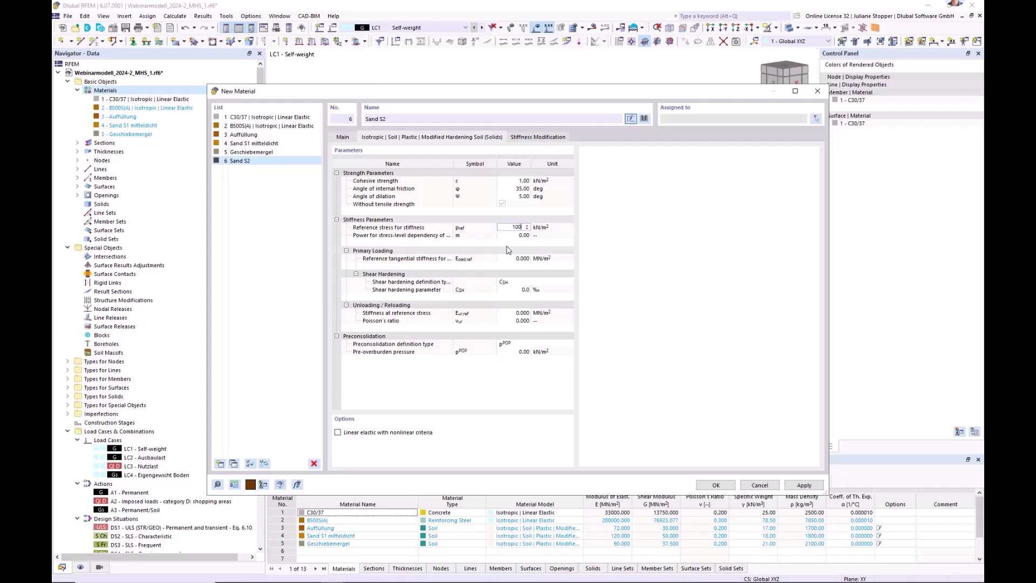
{"action": "type", "text": "00"}
{"action": "key", "text": "Return"}
{"action": "left_click", "coordinate": [514, 237]}
{"action": "type", "text": "0,5"}
{"action": "key", "text": "Return"}
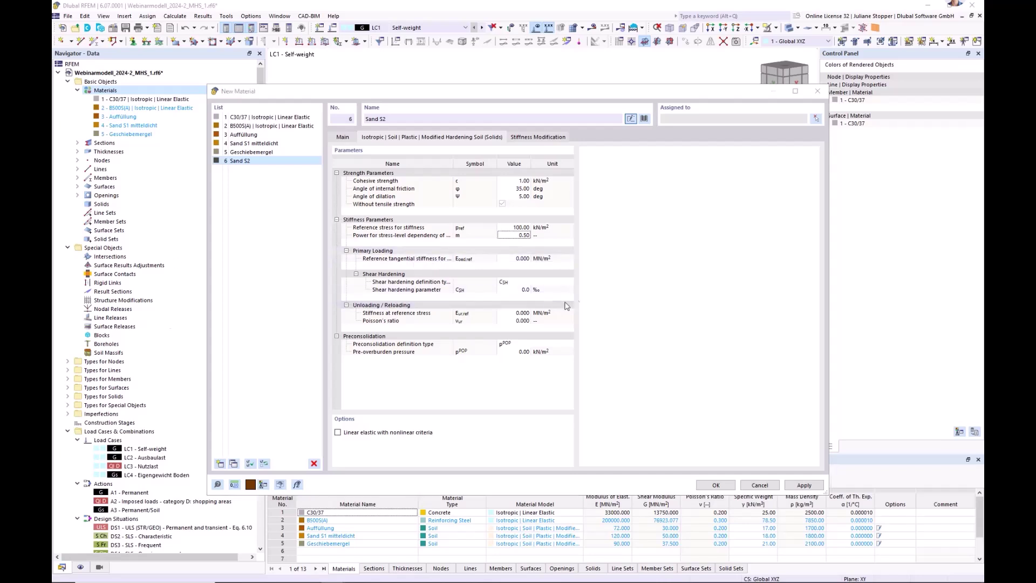
- Set the primary-loading reference tangential stiffness to 58 MN/m² and the shear hardening parameter to 0.6 ‰
{"action": "left_click", "coordinate": [517, 258]}
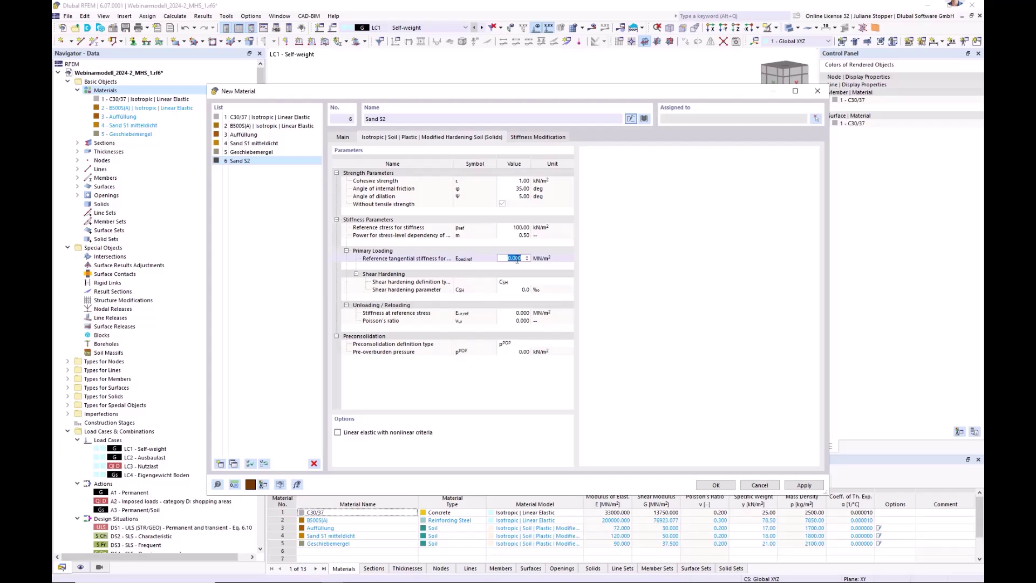
{"action": "type", "text": "18"}
{"action": "key", "text": "Return"}
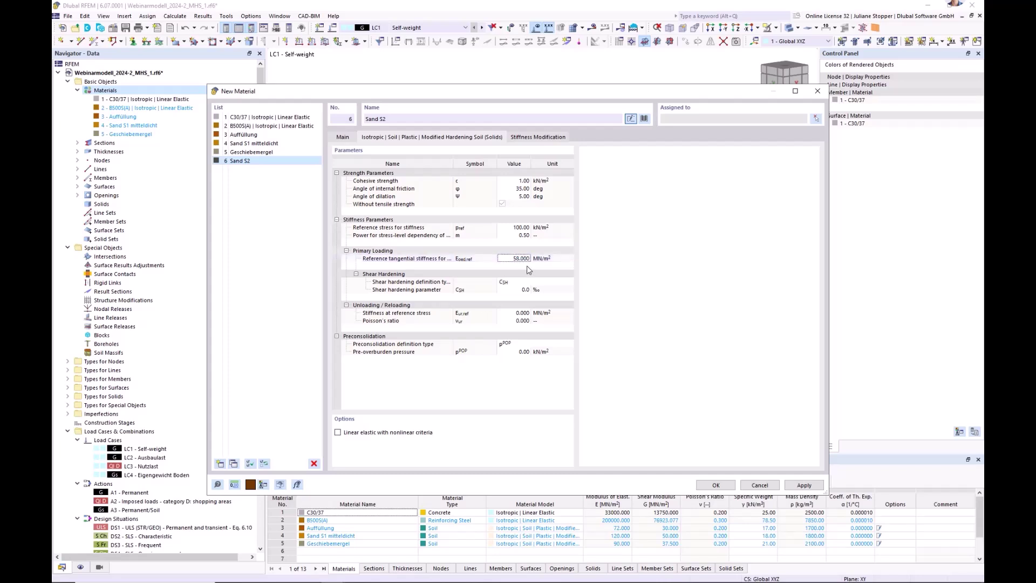
{"action": "left_click", "coordinate": [517, 293]}
{"action": "left_click", "coordinate": [517, 291]}
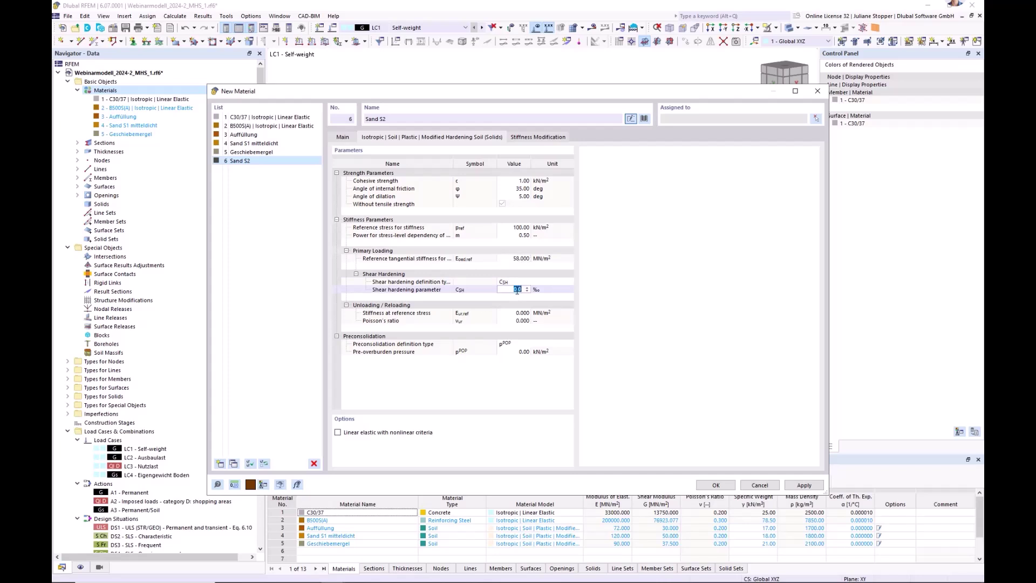
{"action": "type", "text": "0."}
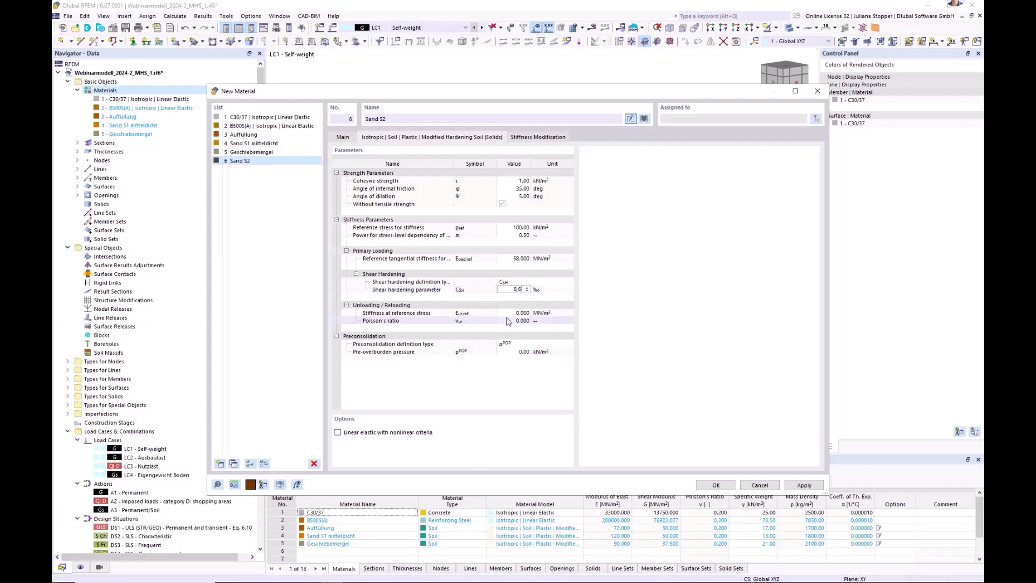
- Set the unloading/reloading stiffness at reference stress to 174 MN/m² and its Poisson's ratio to 0.2
{"action": "left_click", "coordinate": [518, 313]}
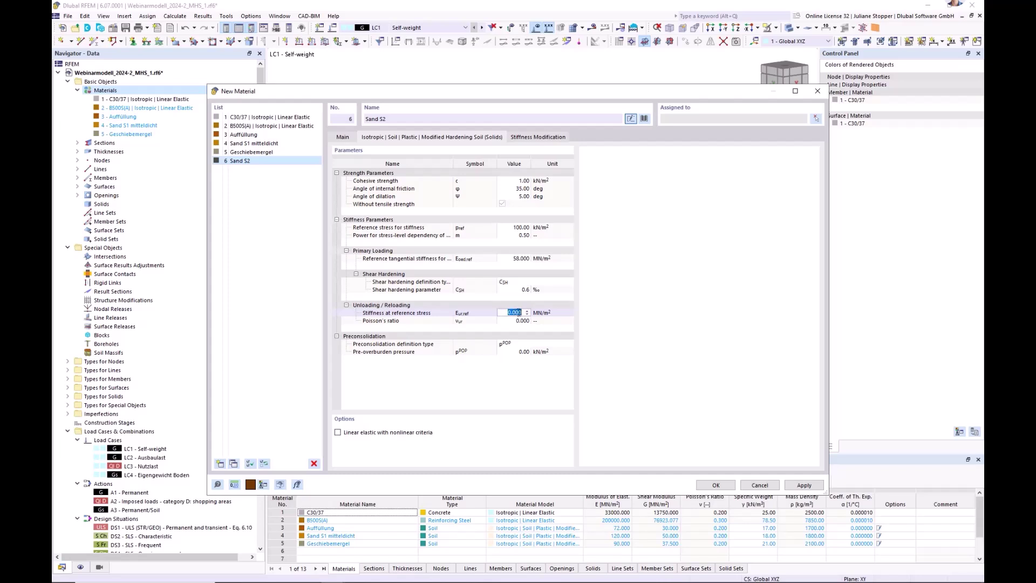
{"action": "key", "text": "BackSpace"}
{"action": "left_click", "coordinate": [519, 322]}
{"action": "type", "text": "0,2"}
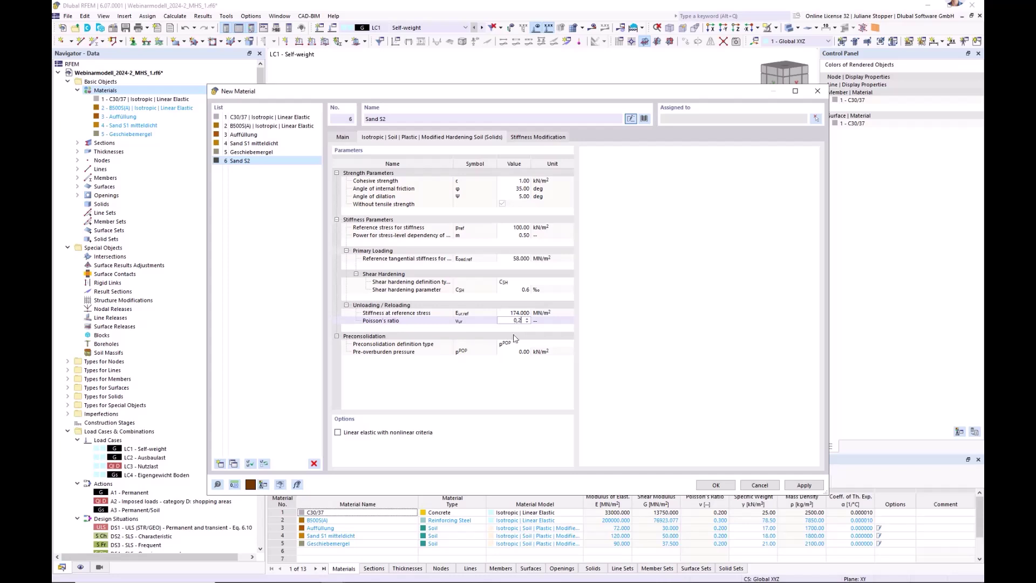
{"action": "key", "text": "Return"}
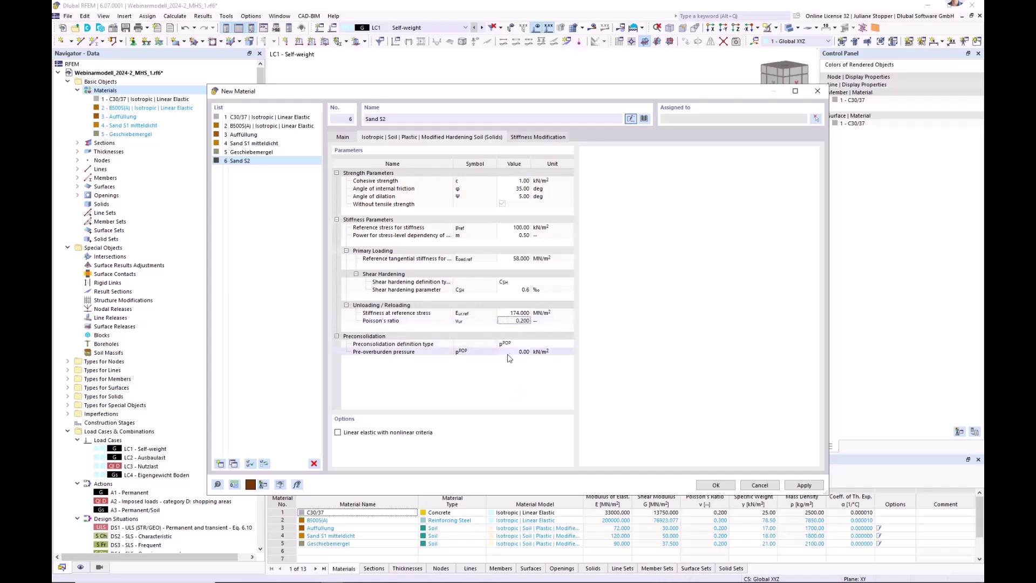
- Set the pre-overburden pressure to 5 kN/m² and save the Sand S2 material
{"action": "left_click", "coordinate": [515, 351]}
{"action": "type", "text": "5"}
{"action": "key", "text": "Return"}
{"action": "left_click", "coordinate": [716, 485]}
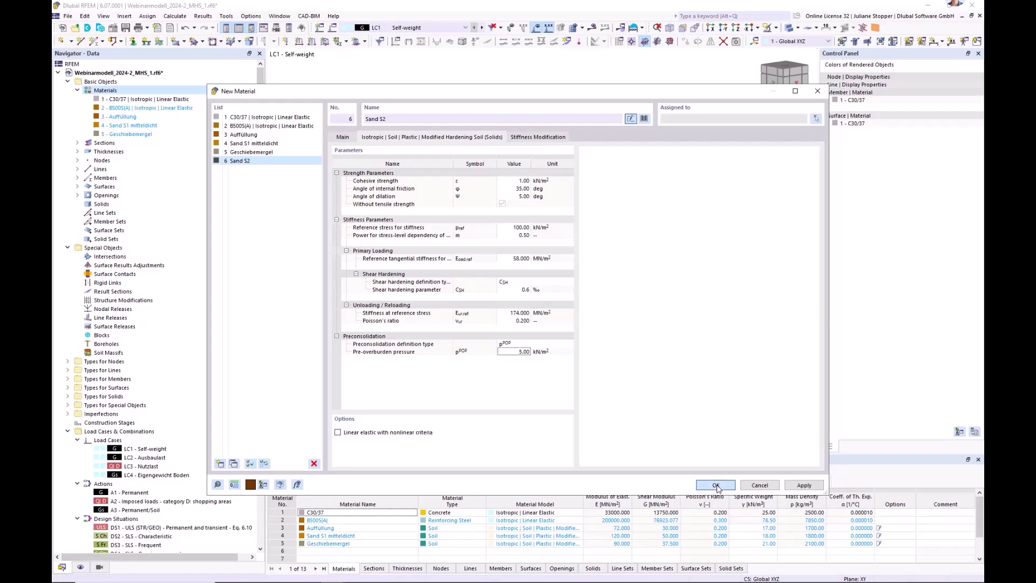
- Collapse the Materials and Load Cases & Combinations branches of the model's data tree
{"action": "left_click", "coordinate": [117, 145]}
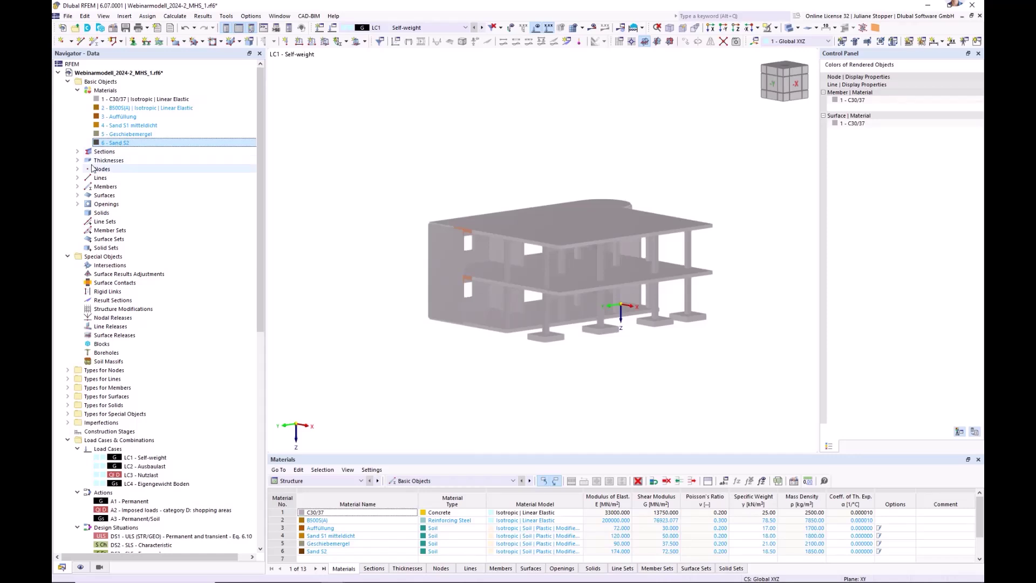
{"action": "left_click", "coordinate": [108, 82]}
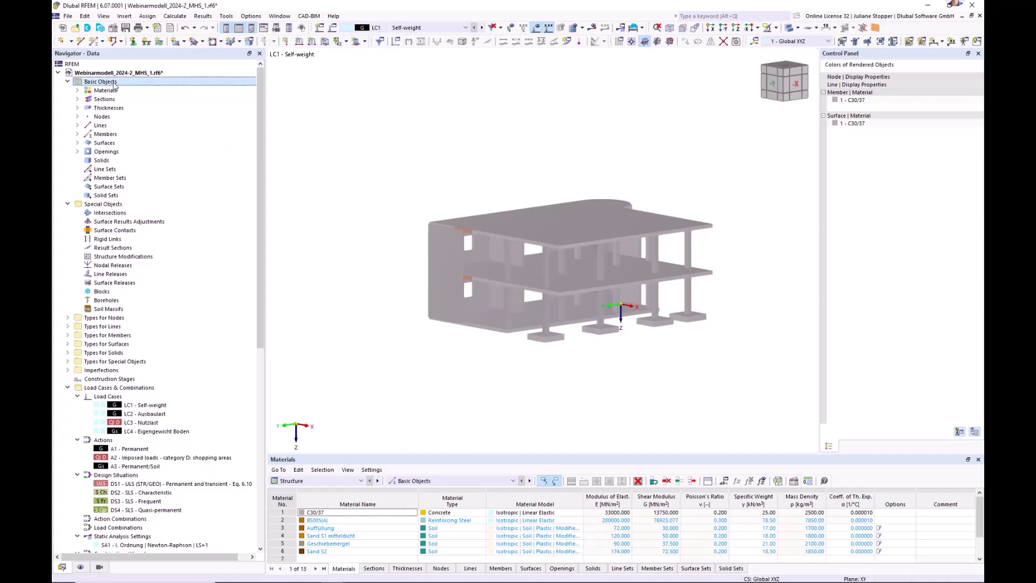
{"action": "left_click", "coordinate": [77, 143]}
{"action": "left_click", "coordinate": [77, 143]}
{"action": "left_click", "coordinate": [97, 206]}
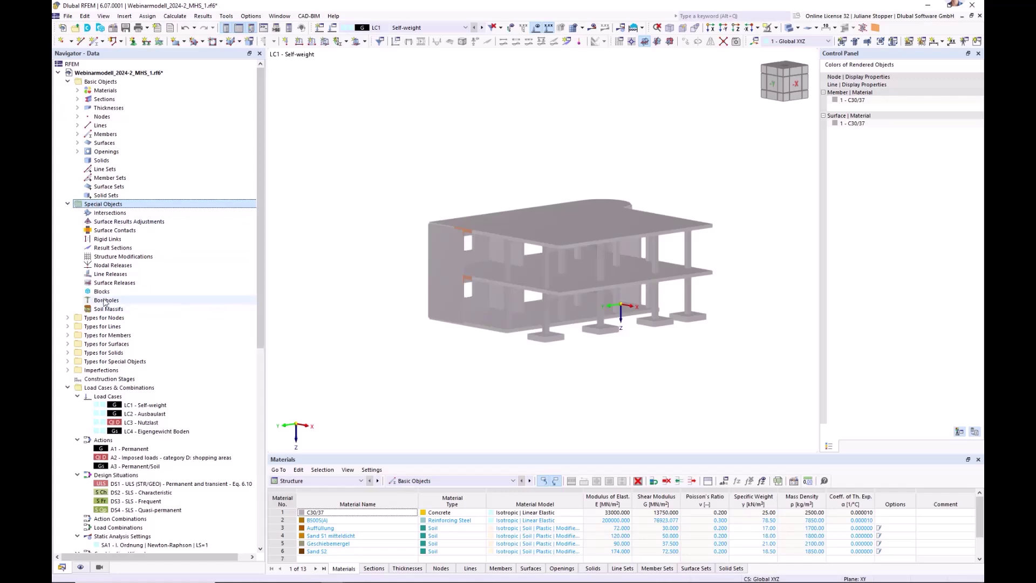
{"action": "left_click", "coordinate": [68, 387]}
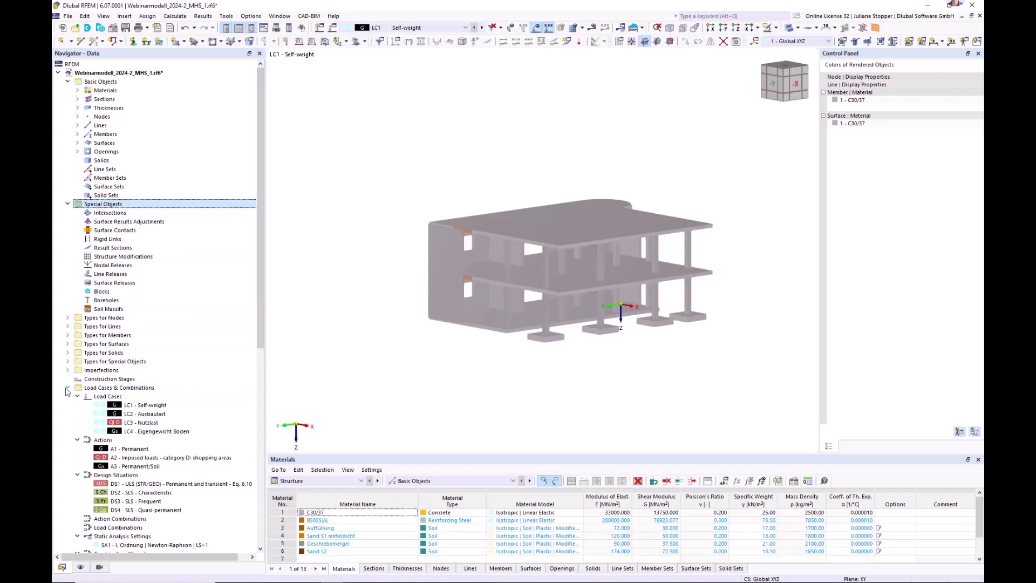
- Start a new borehole at the origin and activate its groundwater ordinate with Z set to 3.9 m
{"action": "left_click", "coordinate": [102, 301]}
{"action": "right_click", "coordinate": [102, 301]}
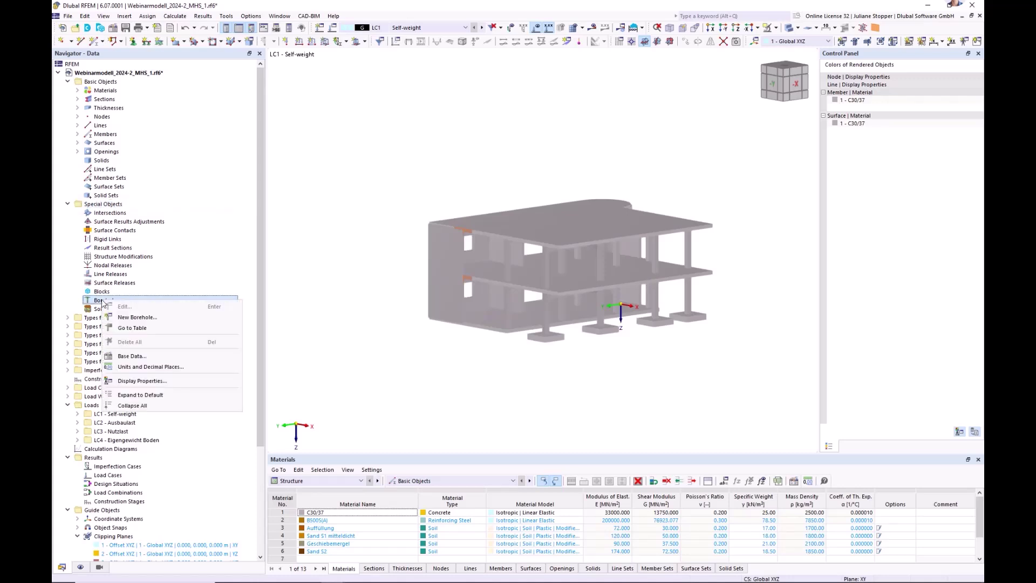
{"action": "left_click", "coordinate": [135, 317]}
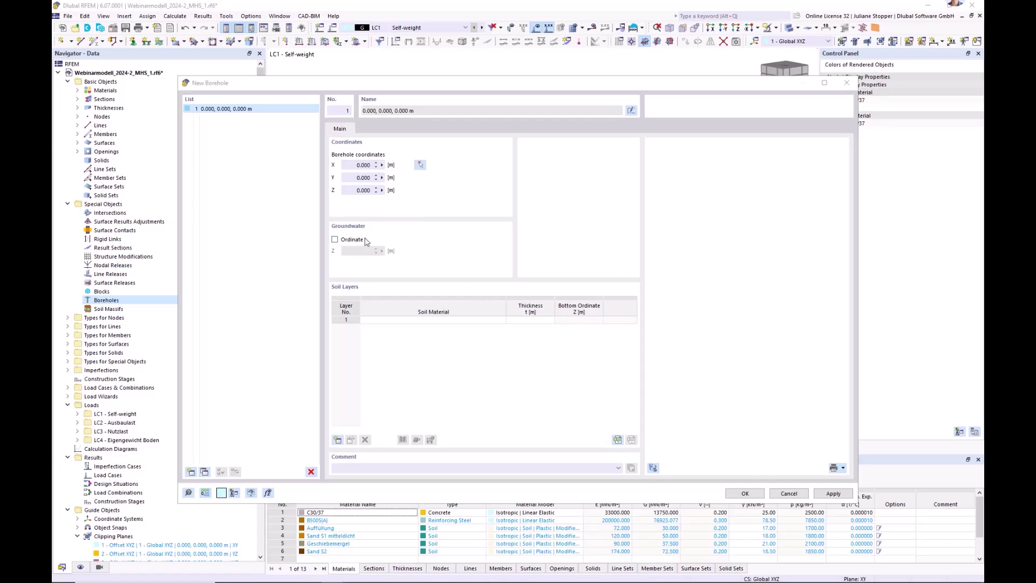
{"action": "left_click", "coordinate": [335, 239]}
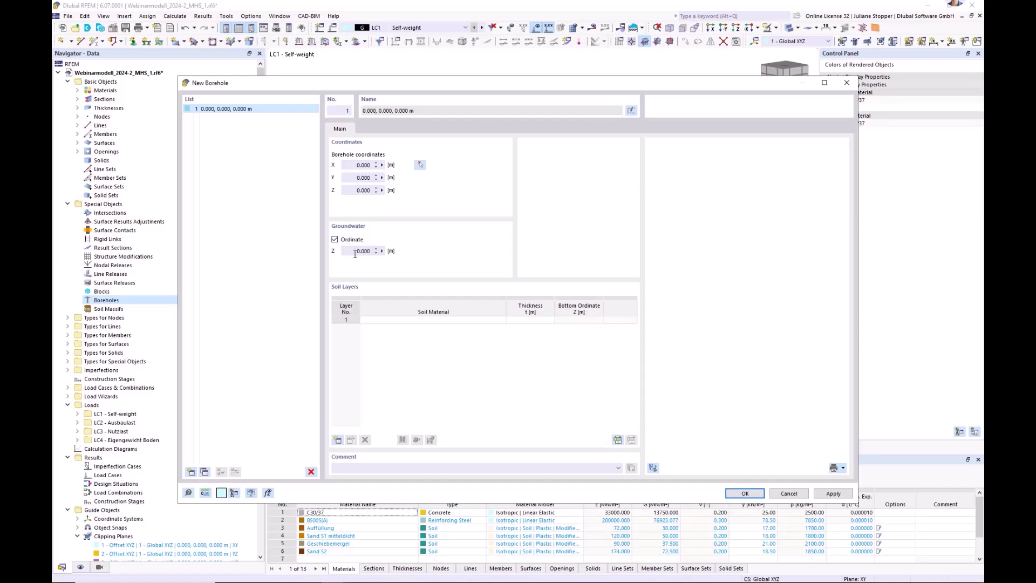
{"action": "type", "text": "3.9"}
{"action": "key", "text": "Tab"}
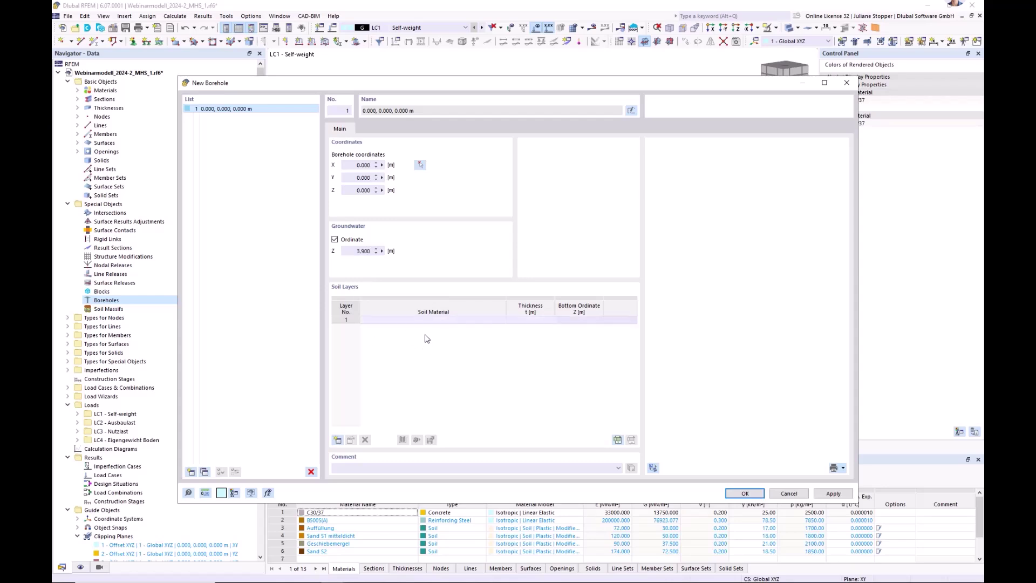
- Assign Auffüllung to borehole layer 1 and Sand S1 mitteldicht to layer 2
{"action": "left_click", "coordinate": [454, 317]}
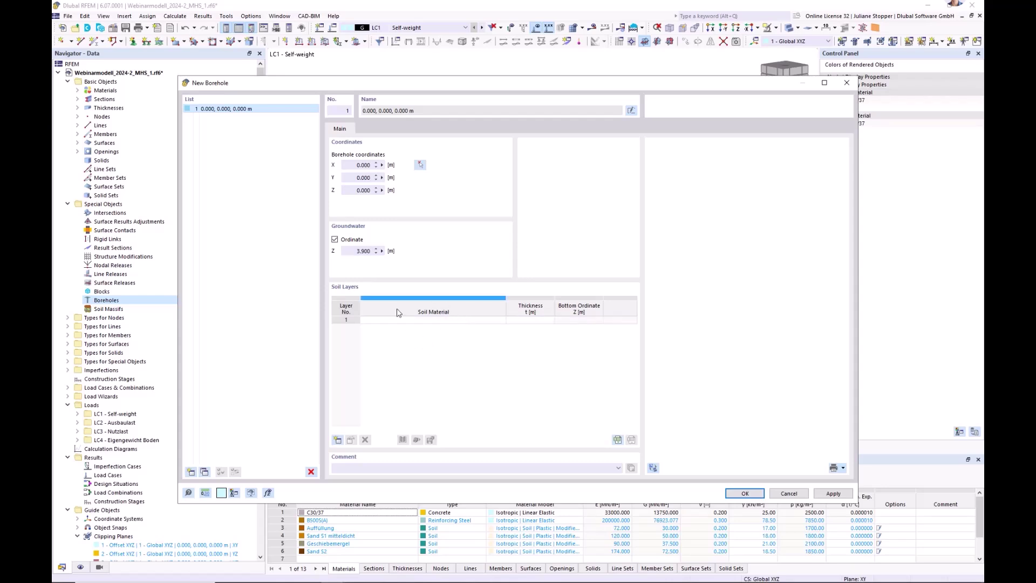
{"action": "left_click", "coordinate": [451, 321]}
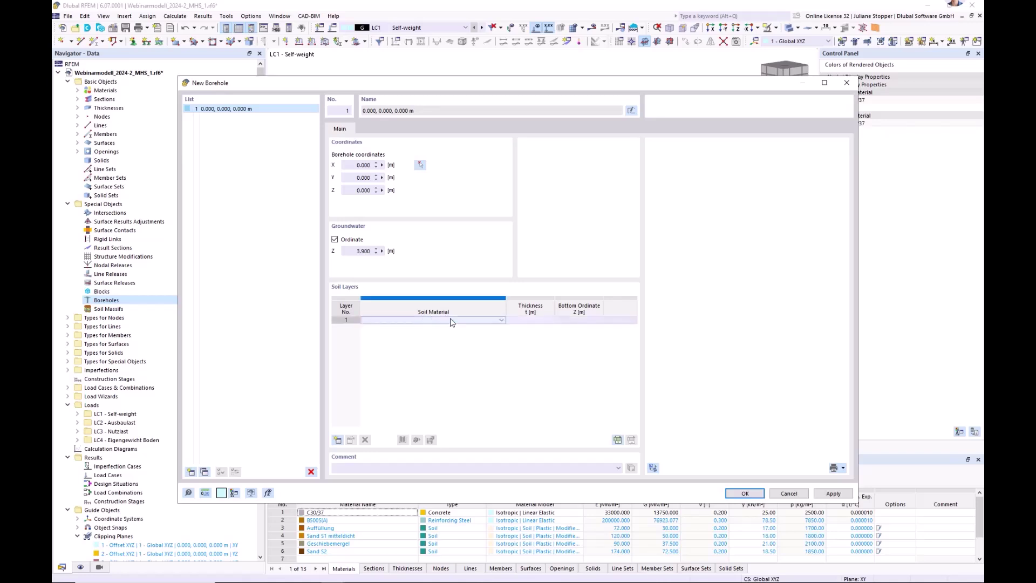
{"action": "left_click", "coordinate": [502, 322]}
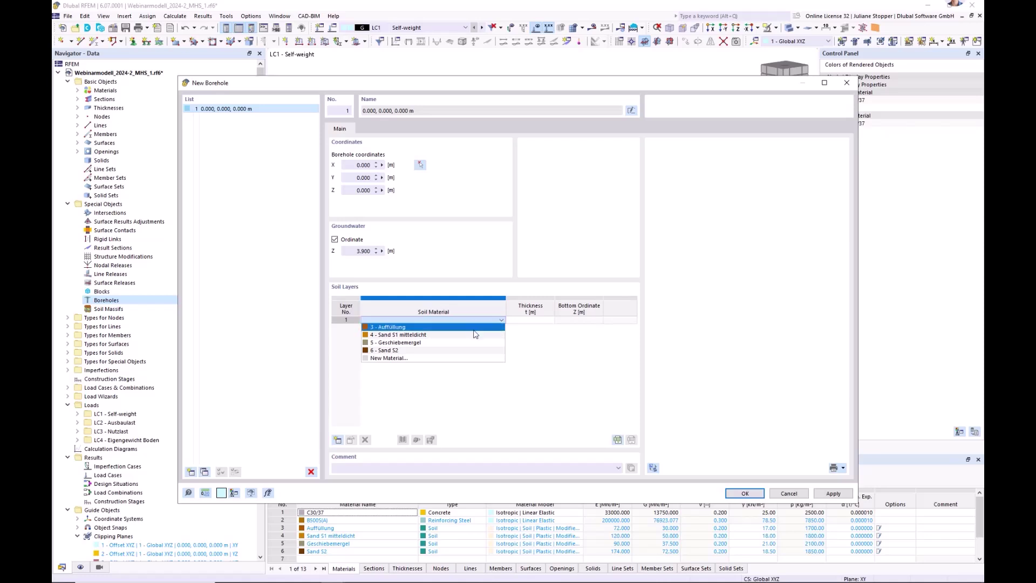
{"action": "left_click", "coordinate": [475, 327]}
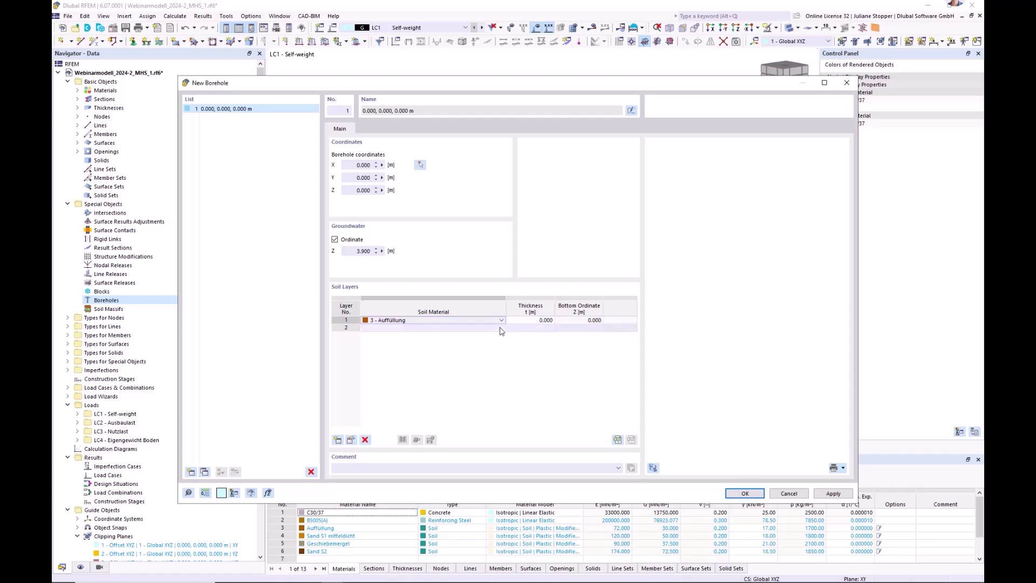
{"action": "left_click", "coordinate": [493, 328]}
{"action": "left_click", "coordinate": [502, 328]}
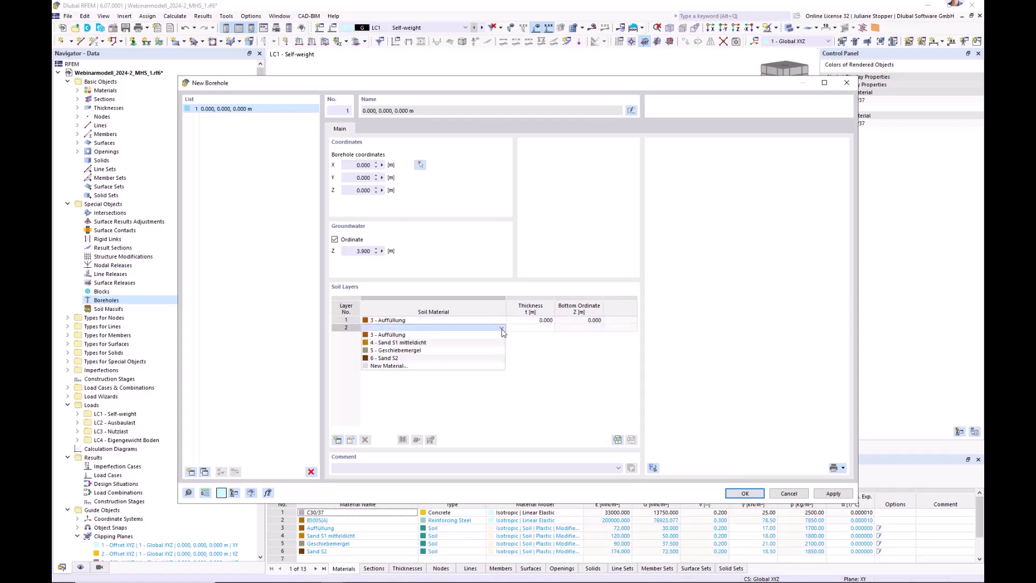
{"action": "left_click", "coordinate": [478, 344]}
- Assign Sand S1 mitteldicht, Geschiebemergel and Sand S2 as the soil materials of borehole layers 3, 4 and 5
{"action": "left_click", "coordinate": [493, 336]}
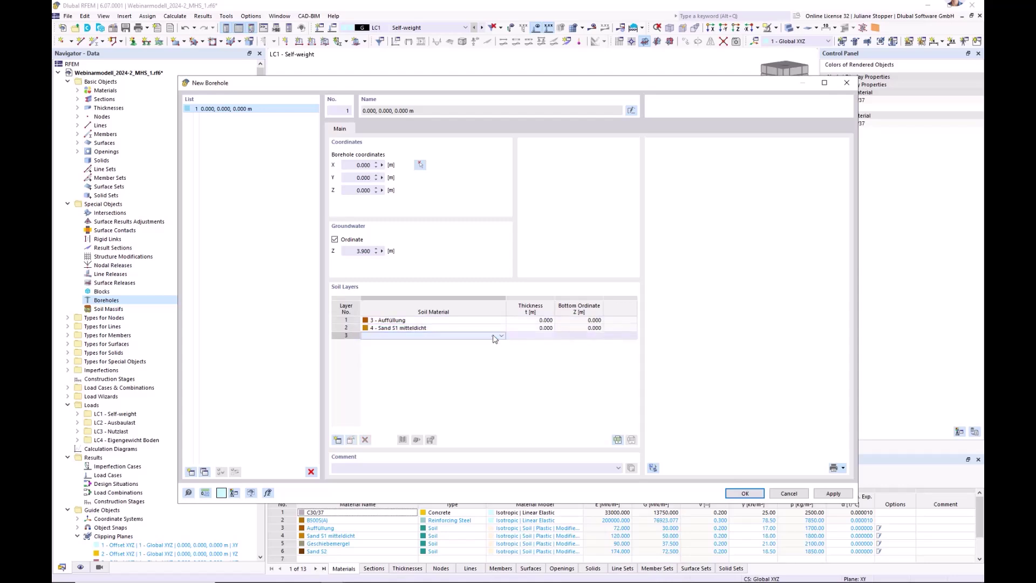
{"action": "left_click", "coordinate": [502, 336]}
{"action": "left_click", "coordinate": [489, 350]}
{"action": "left_click", "coordinate": [503, 344]}
{"action": "left_click", "coordinate": [503, 344]}
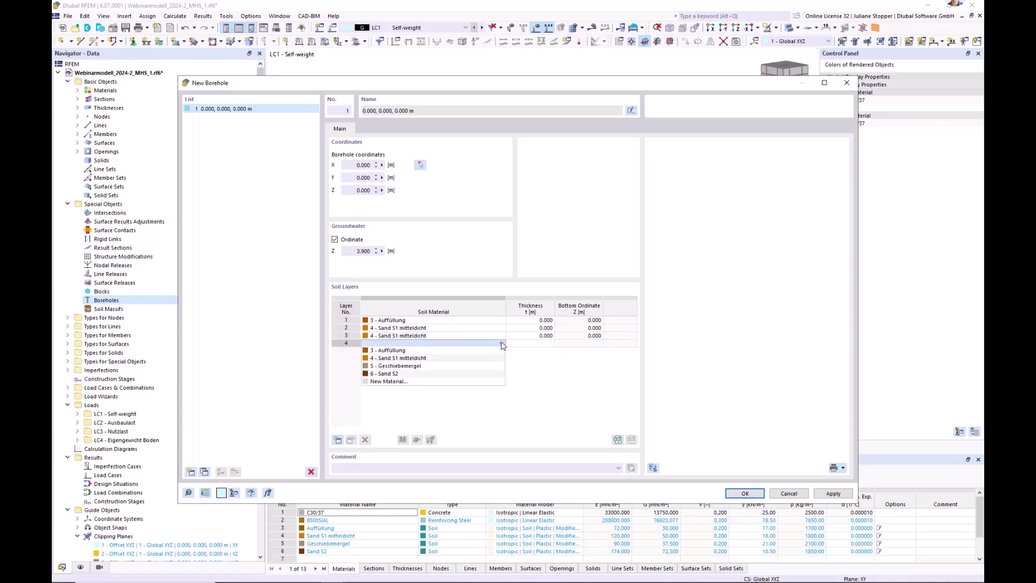
{"action": "left_click", "coordinate": [430, 367]}
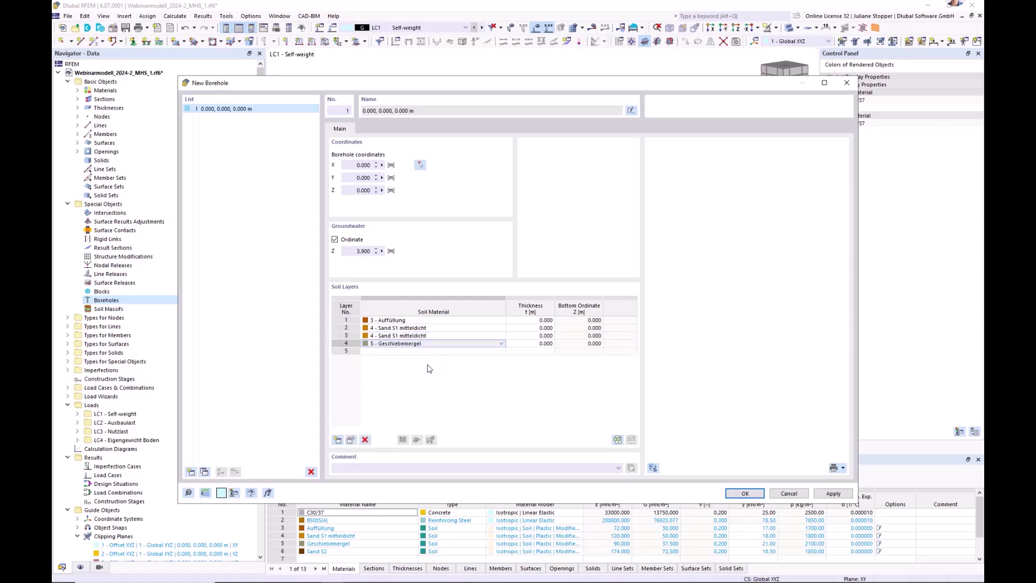
{"action": "left_click", "coordinate": [489, 352]}
{"action": "left_click", "coordinate": [501, 352]}
{"action": "left_click", "coordinate": [475, 382]}
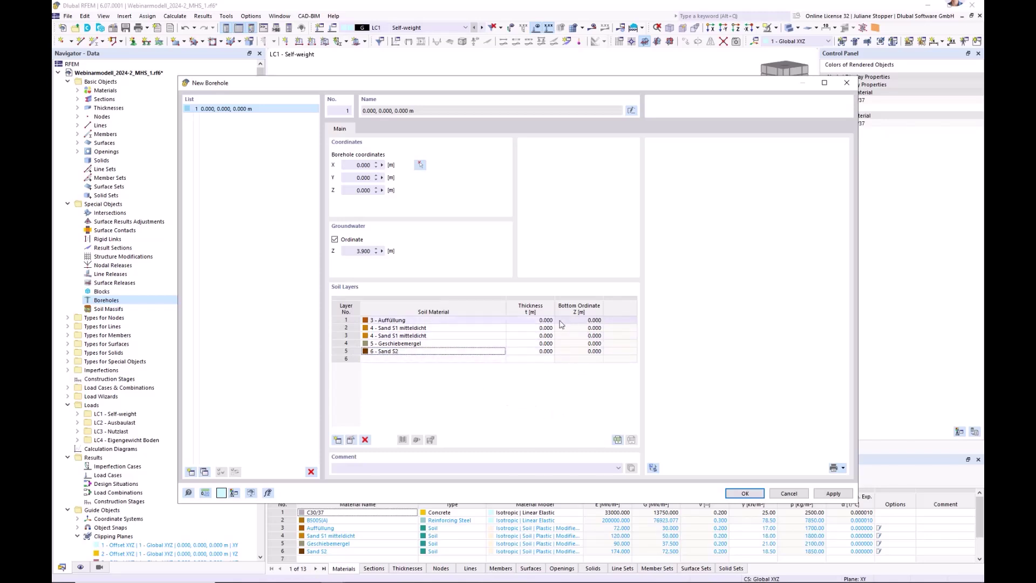
- Set the thickness of the Auffüllung layer to 4.8 m and of layer 2 to 3.5 m
{"action": "left_click", "coordinate": [537, 322]}
{"action": "key", "text": "BackSpace"}
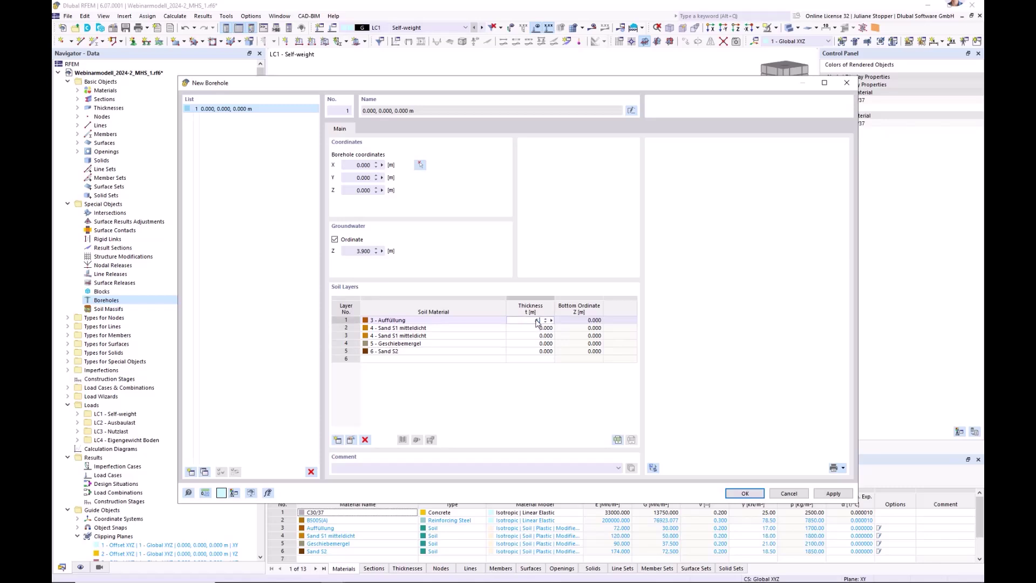
{"action": "type", "text": "4.8"}
{"action": "left_click", "coordinate": [536, 329]}
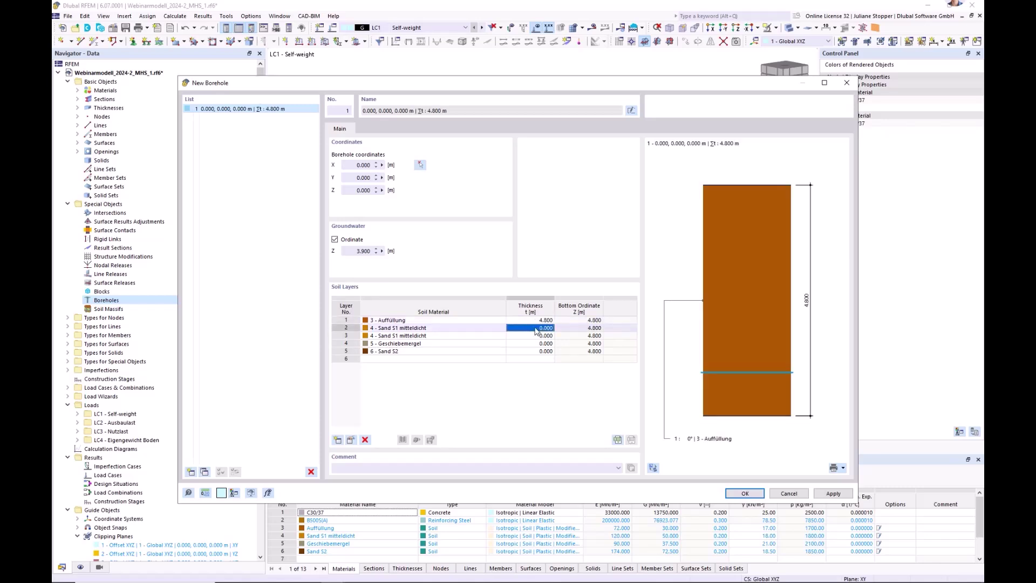
{"action": "key", "text": "BackSpace"}
- Set the thickness of layer 3 to 4 m and of the Geschiebemergel layer to 3 m
{"action": "left_click", "coordinate": [534, 335]}
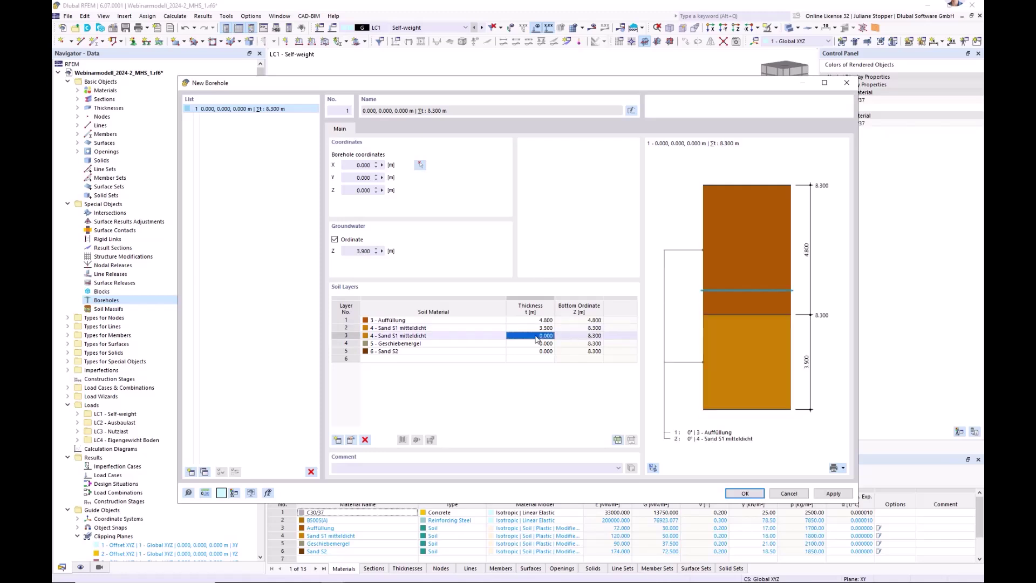
{"action": "type", "text": "4"}
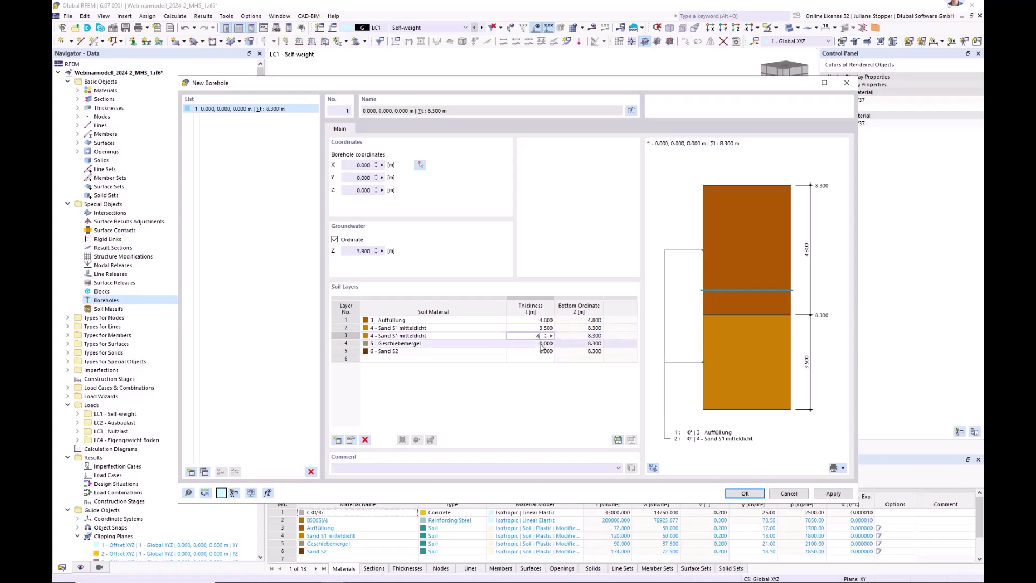
{"action": "left_click", "coordinate": [540, 343]}
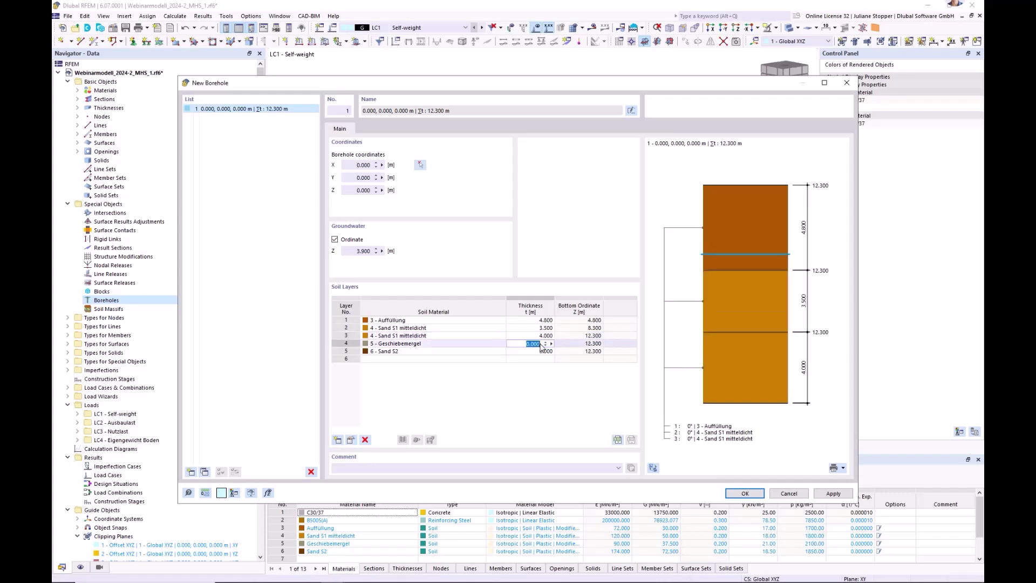
{"action": "type", "text": "3"}
- Set the Sand S2 layer's thickness to 15 m and save the borehole
{"action": "left_click", "coordinate": [536, 352]}
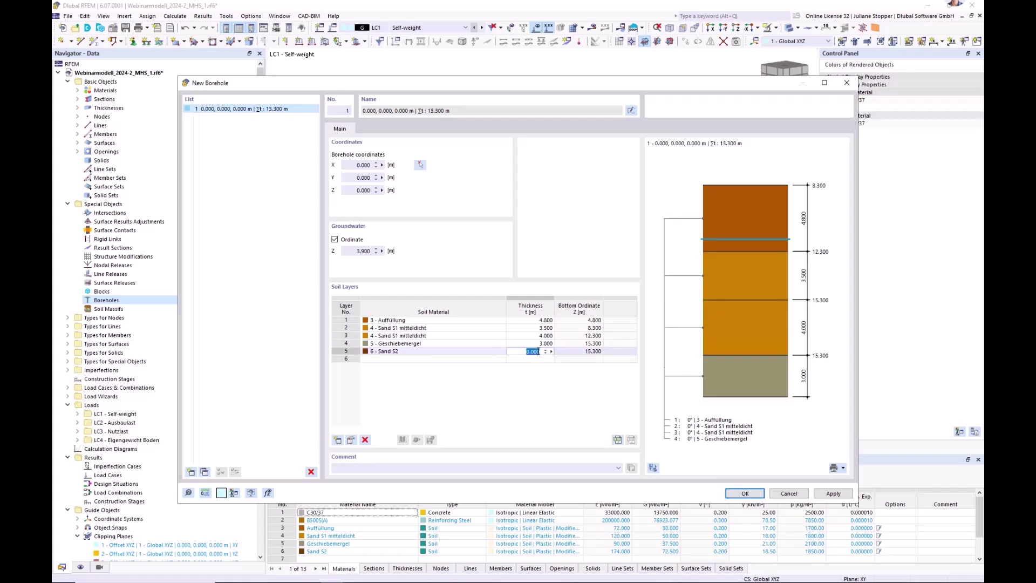
{"action": "type", "text": "15"}
{"action": "key", "text": "Return"}
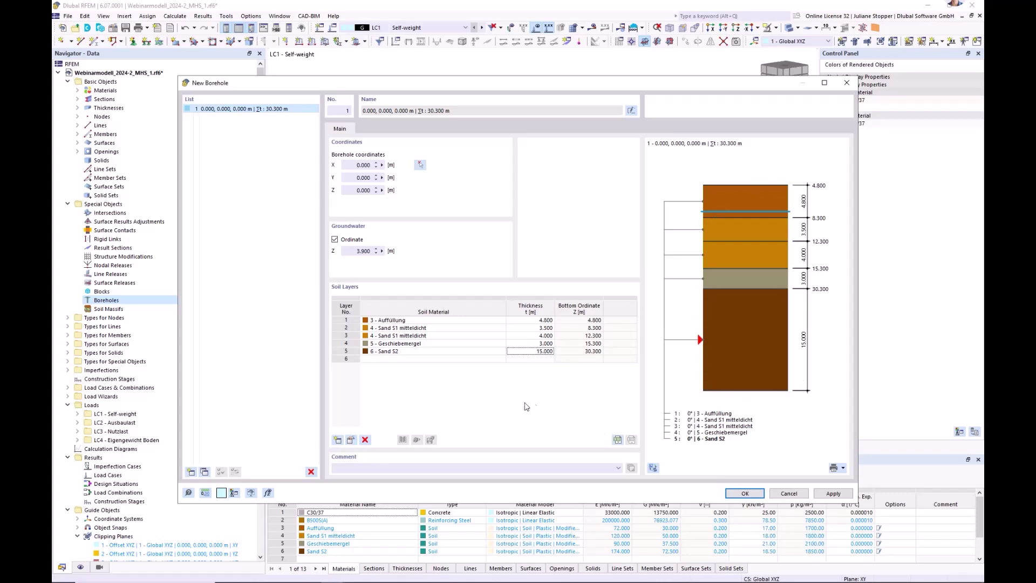
{"action": "left_click", "coordinate": [743, 494]}
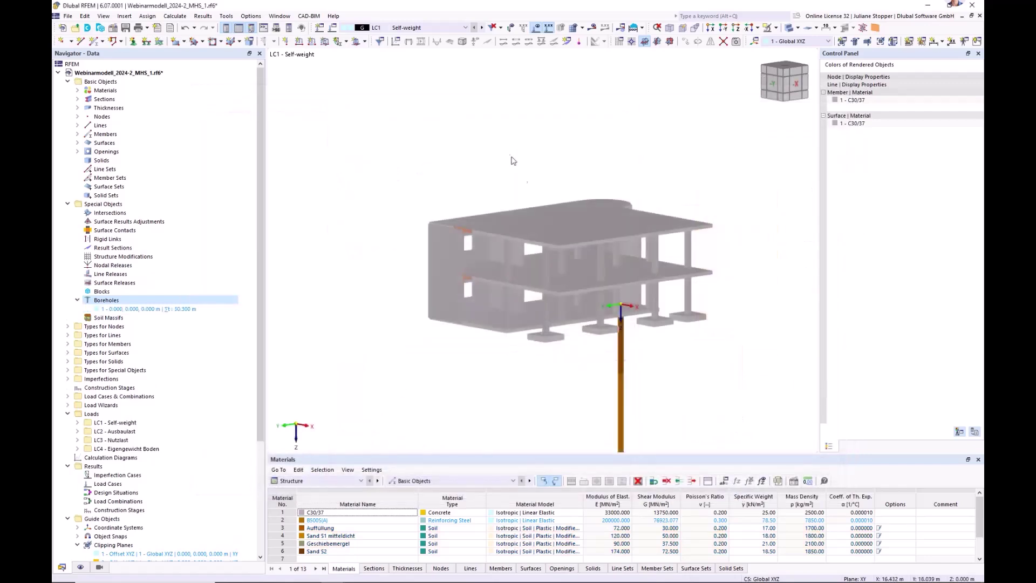
- Start a new soil massif of the Boreholes type and assign borehole 1 to it
{"action": "scroll", "coordinate": [523, 178], "scroll_direction": "down", "scroll_amount": 3}
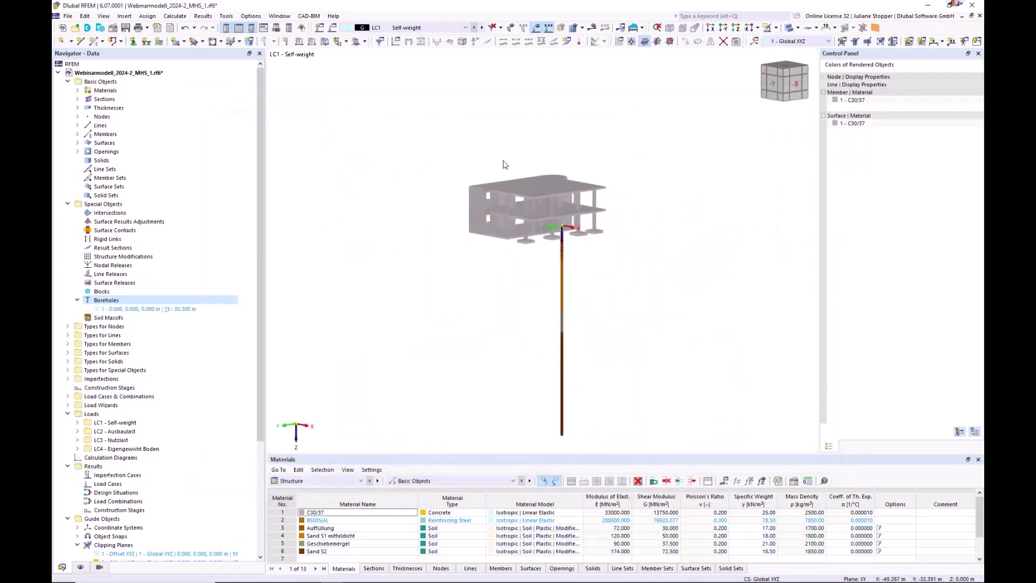
{"action": "right_click", "coordinate": [95, 318]}
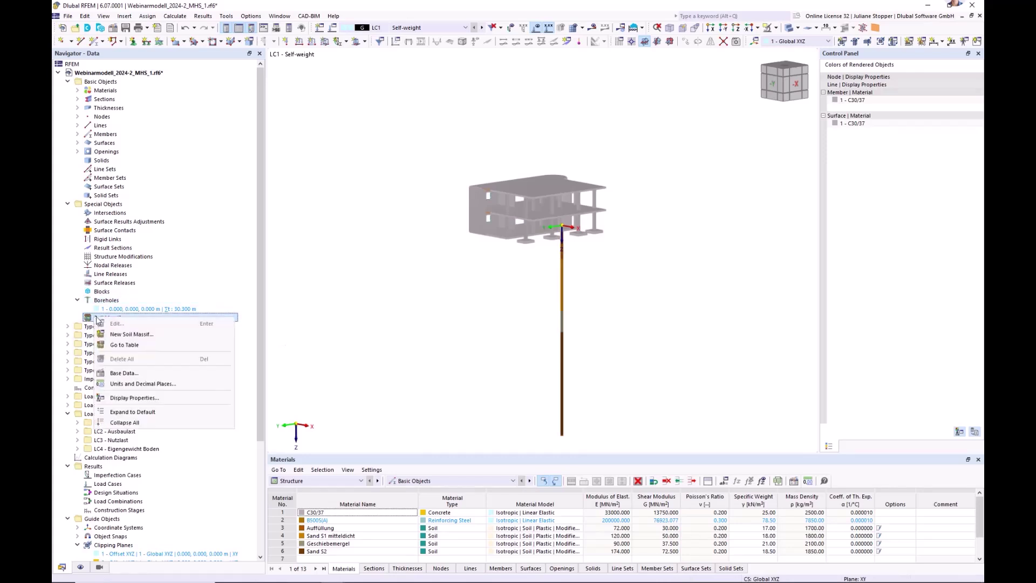
{"action": "left_click", "coordinate": [124, 337]}
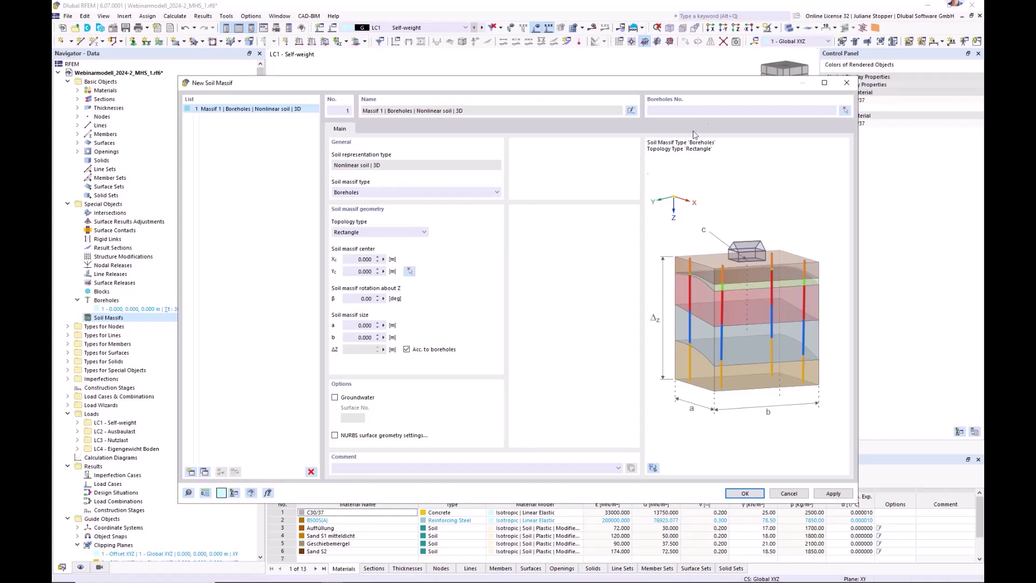
{"action": "left_click", "coordinate": [666, 113]}
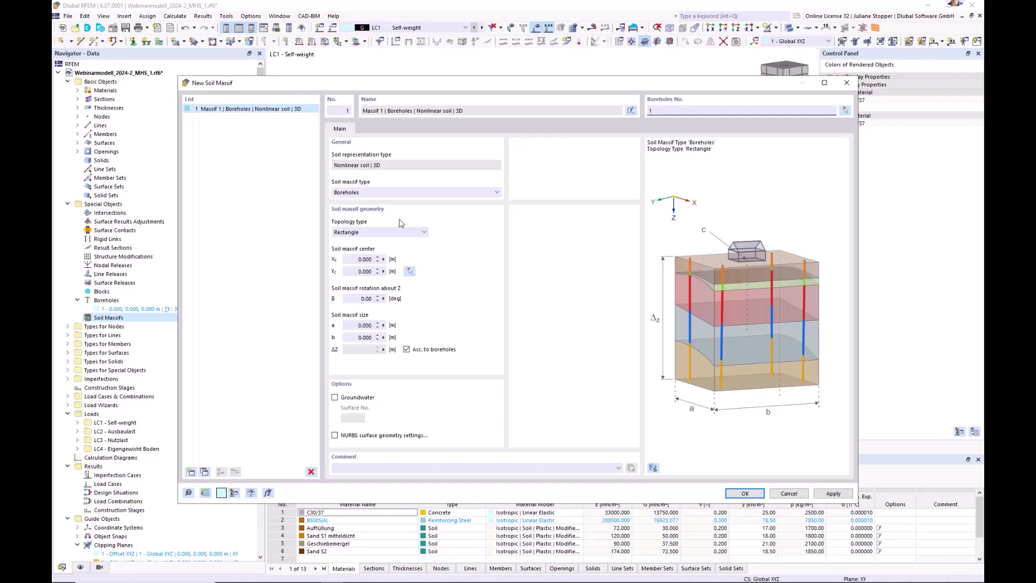
- Place the soil massif's center at X 6 m and Y 8 m
{"action": "left_click", "coordinate": [356, 260]}
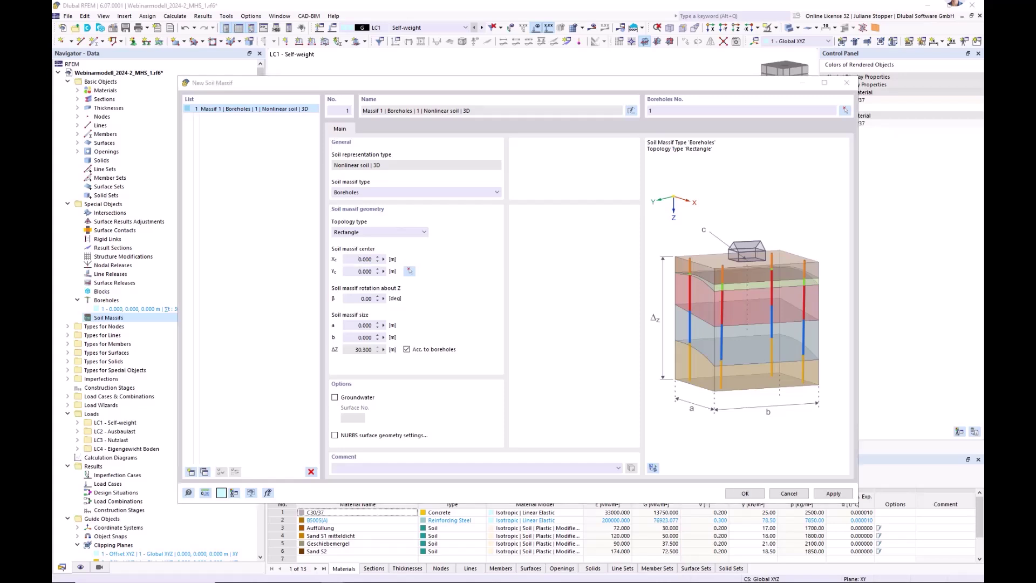
{"action": "left_click", "coordinate": [361, 259]}
{"action": "left_click", "coordinate": [417, 260]}
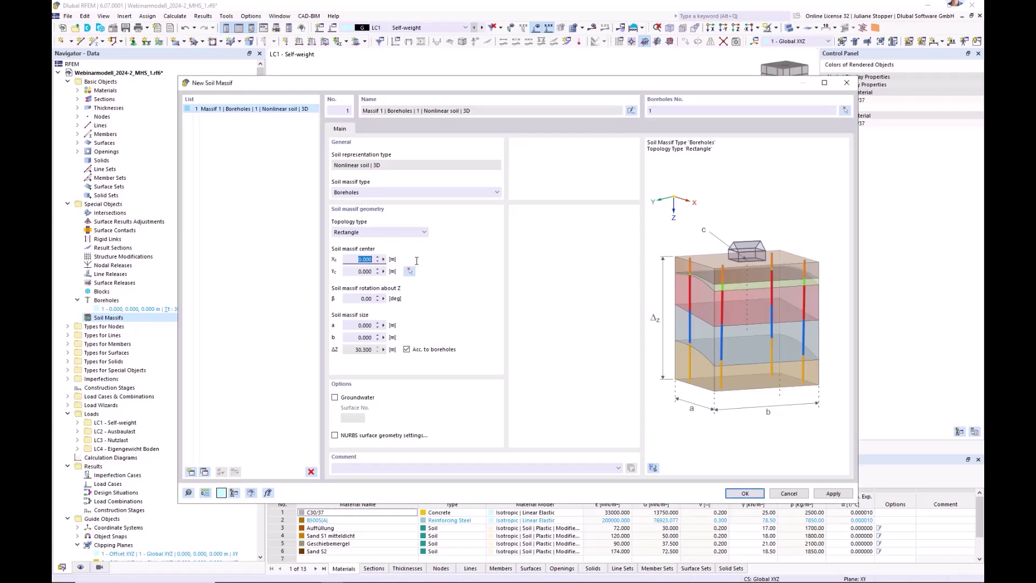
{"action": "type", "text": "6"}
{"action": "key", "text": "Tab"}
{"action": "type", "text": "8"}
- Set the rectangular soil massif's size to 48 m for both a and b
{"action": "left_click", "coordinate": [348, 327]}
{"action": "type", "text": "48"}
{"action": "key", "text": "Tab"}
{"action": "type", "text": "48"}
{"action": "key", "text": "shift+Tab"}
- Activate groundwater for the soil massif and create the massif beneath the building
{"action": "left_click", "coordinate": [335, 398]}
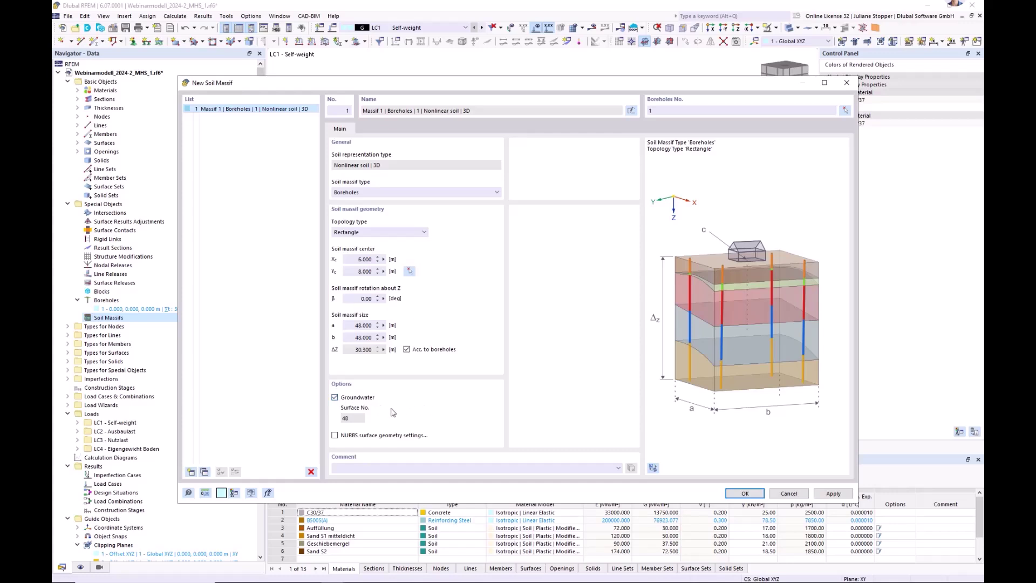
{"action": "left_click", "coordinate": [744, 494]}
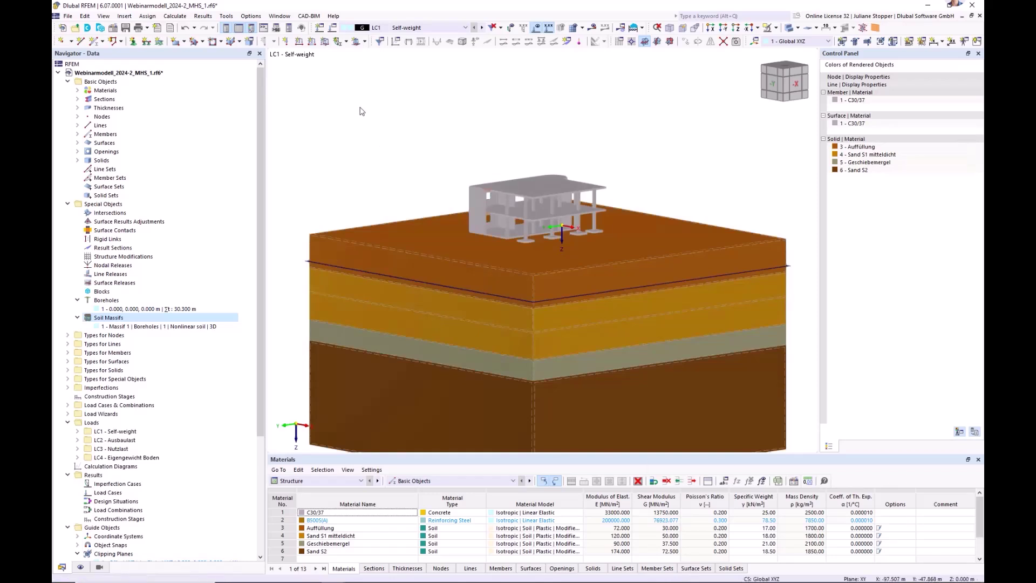
{"action": "scroll", "coordinate": [361, 111], "scroll_direction": "down", "scroll_amount": 1}
{"action": "middle_click_drag", "start_coordinate": [311, 289], "coordinate": [329, 274]}
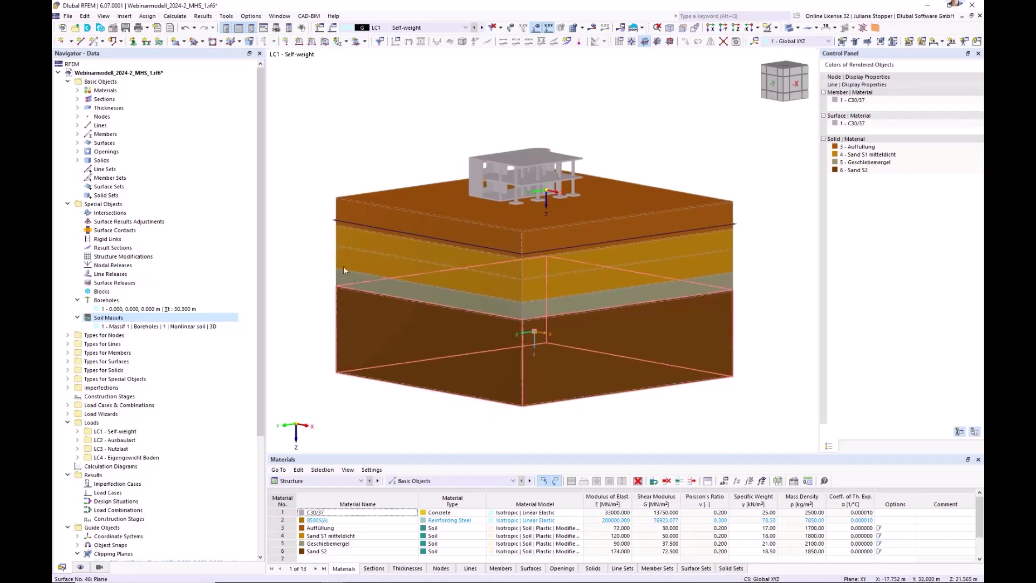
- List the model's solids and highlight each of the five soil layer solids in turn
{"action": "left_click", "coordinate": [77, 160]}
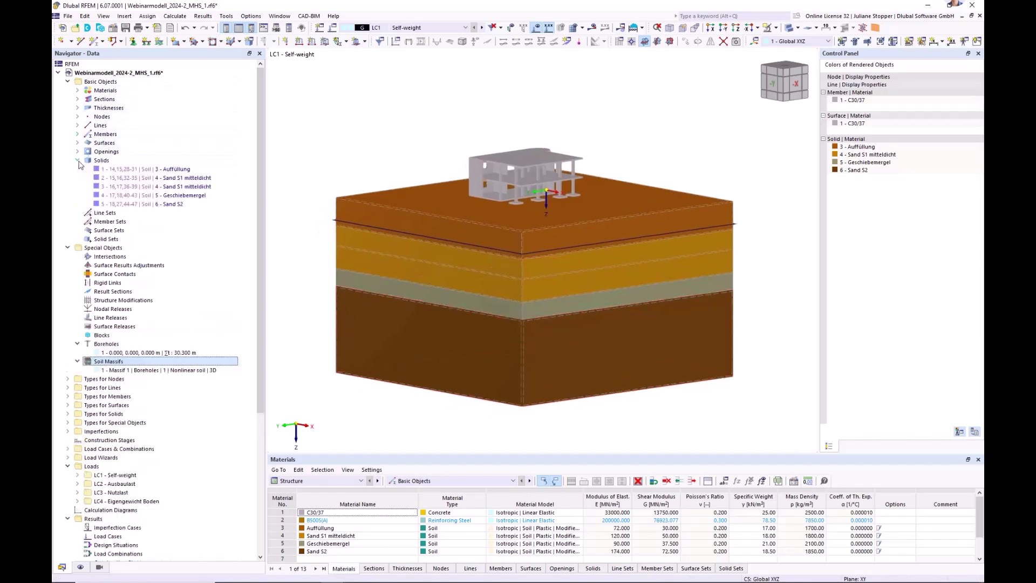
{"action": "left_click", "coordinate": [111, 169]}
{"action": "left_click", "coordinate": [114, 178]}
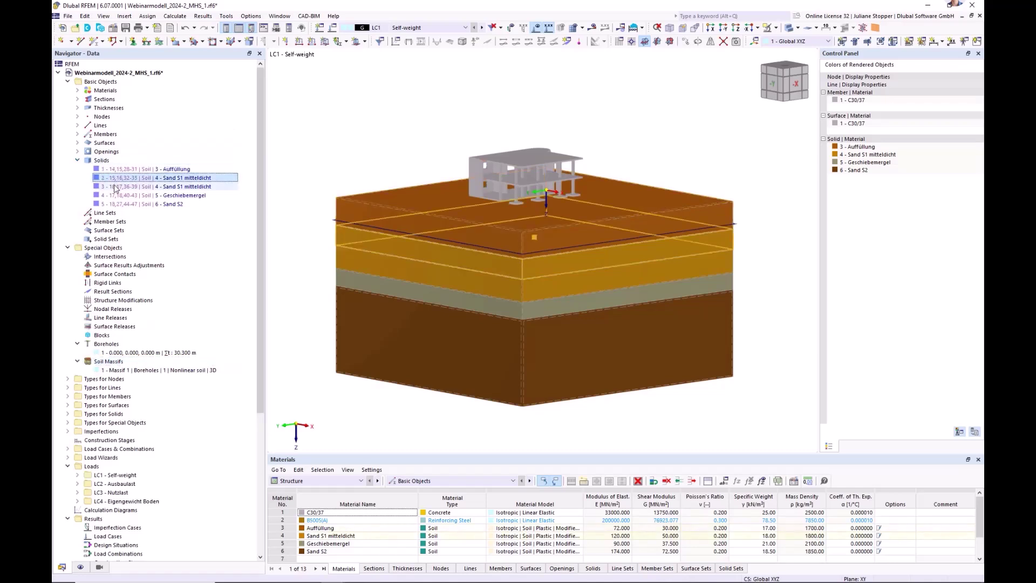
{"action": "left_click", "coordinate": [115, 187]}
{"action": "left_click", "coordinate": [116, 196]}
{"action": "left_click", "coordinate": [117, 204]}
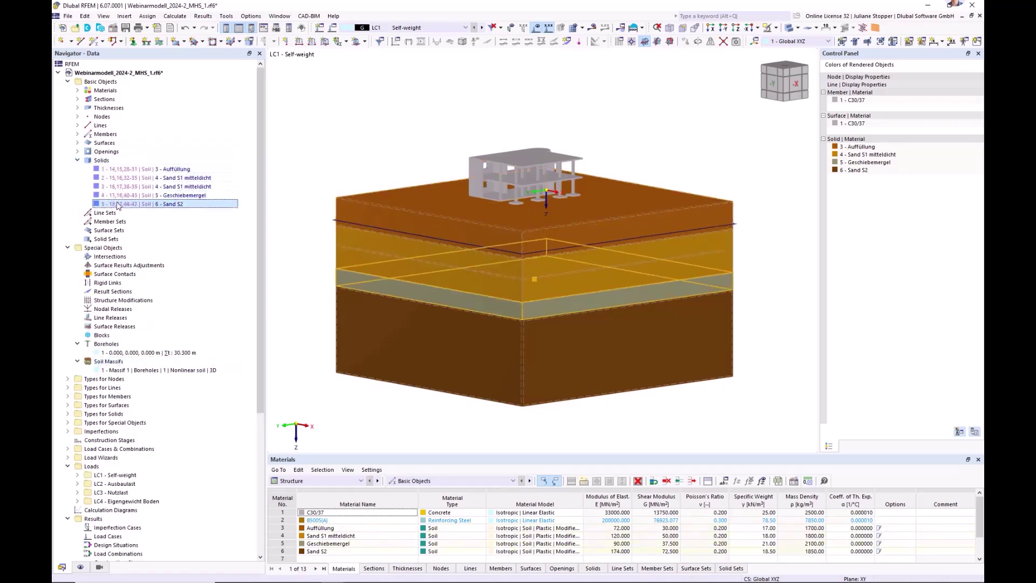
- List the model's surfaces and highlight the groundwater surface of the soil massif
{"action": "left_click", "coordinate": [78, 143]}
{"action": "scroll", "coordinate": [179, 348], "scroll_direction": "down", "scroll_amount": 8}
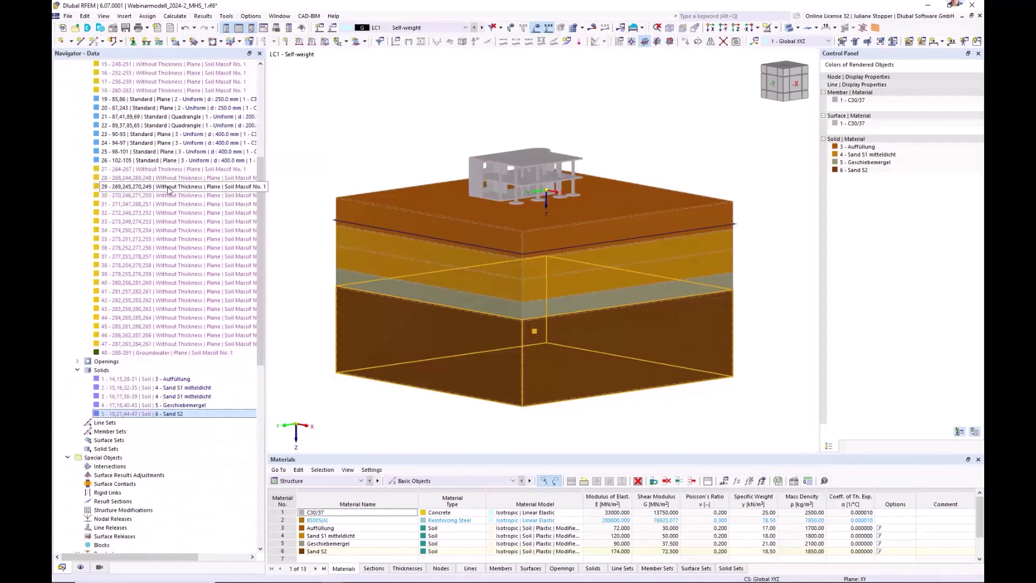
{"action": "left_click", "coordinate": [179, 353]}
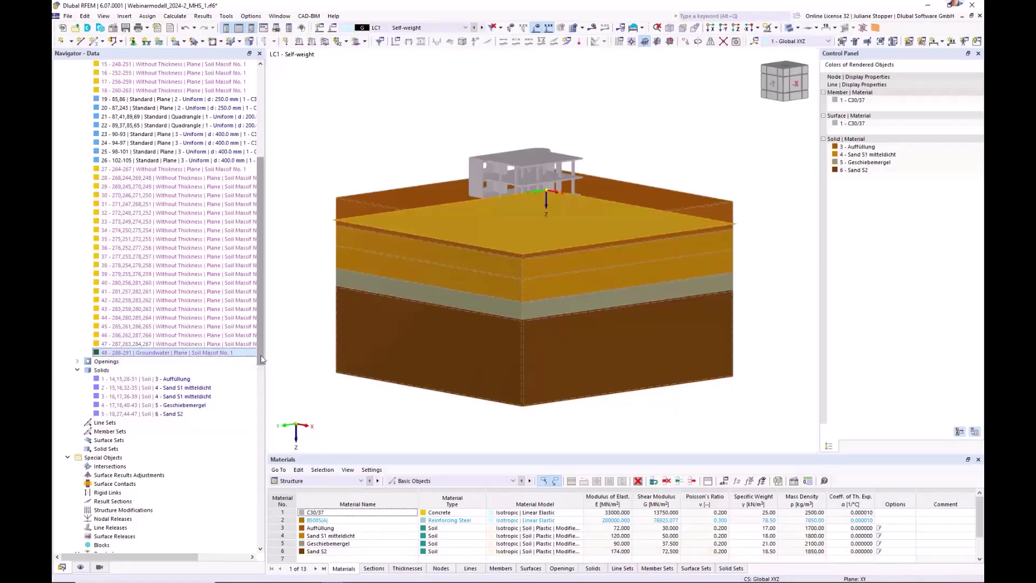
- Collapse the list of surfaces in the model tree and deselect the groundwater surface
{"action": "left_click_drag", "start_coordinate": [262, 355], "coordinate": [261, 262]}
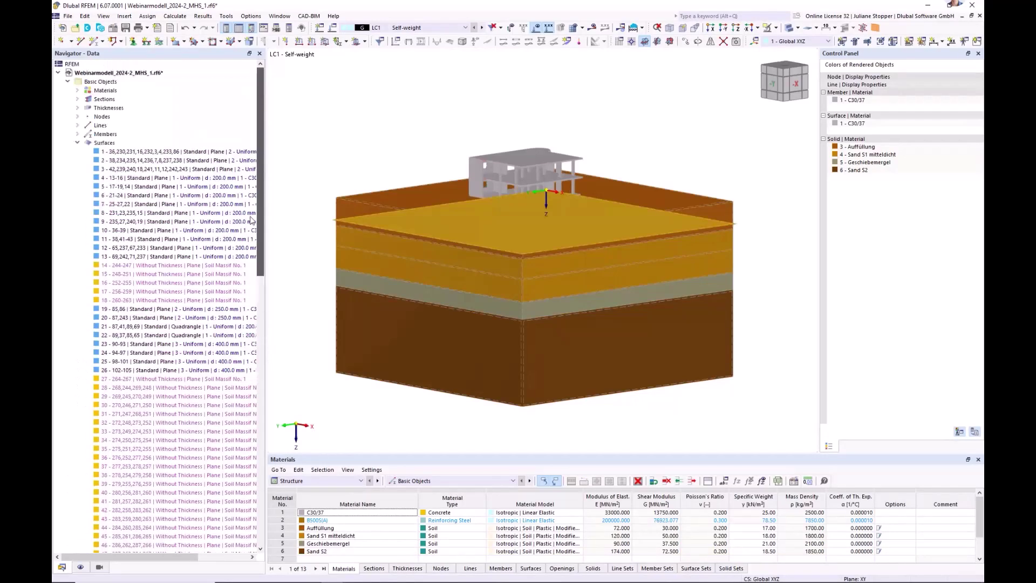
{"action": "left_click", "coordinate": [77, 143]}
{"action": "left_click", "coordinate": [334, 150]}
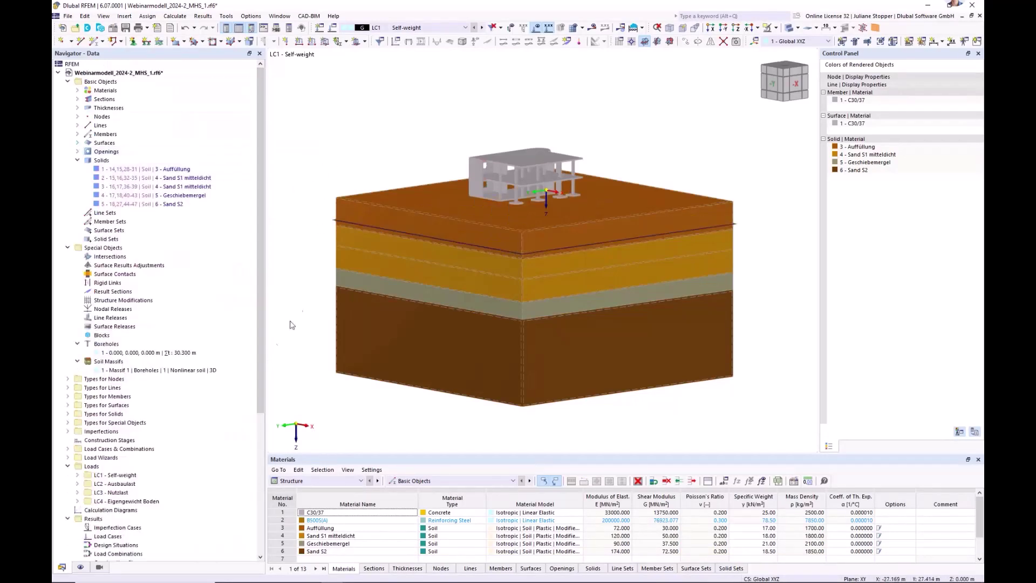
- Show the types for surfaces and render the model transparently to examine the supports around the soil massif
{"action": "left_click", "coordinate": [80, 568]}
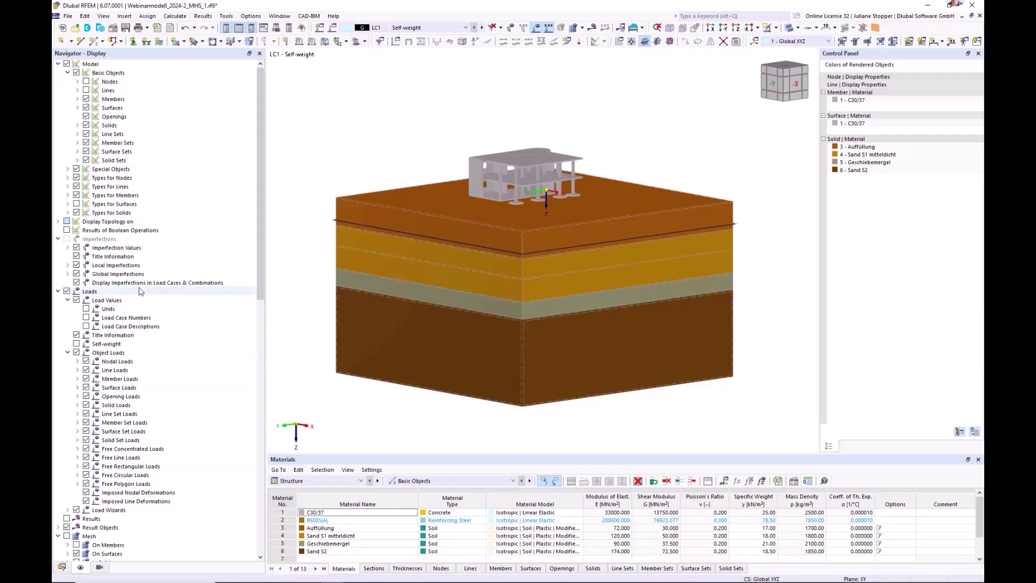
{"action": "left_click", "coordinate": [76, 204]}
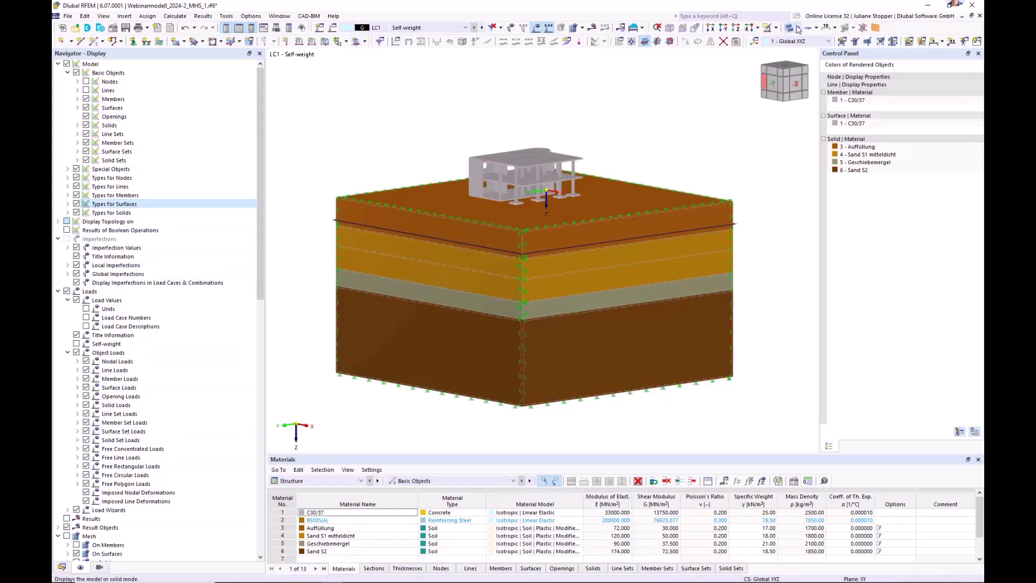
{"action": "left_click", "coordinate": [798, 28]}
{"action": "left_click", "coordinate": [818, 56]}
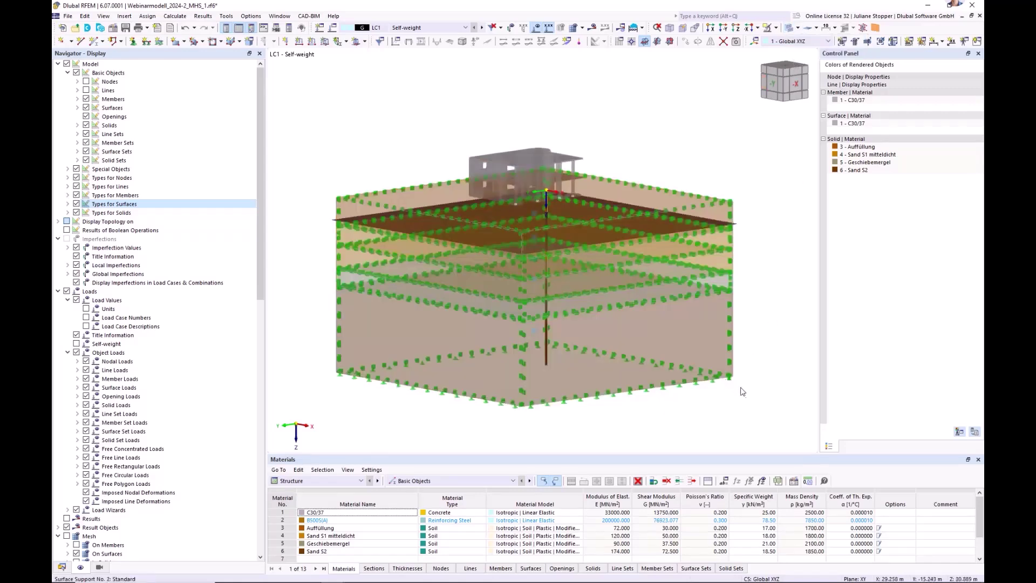
{"action": "middle_click_drag", "start_coordinate": [741, 395], "coordinate": [539, 476], "text": "ctrl"}
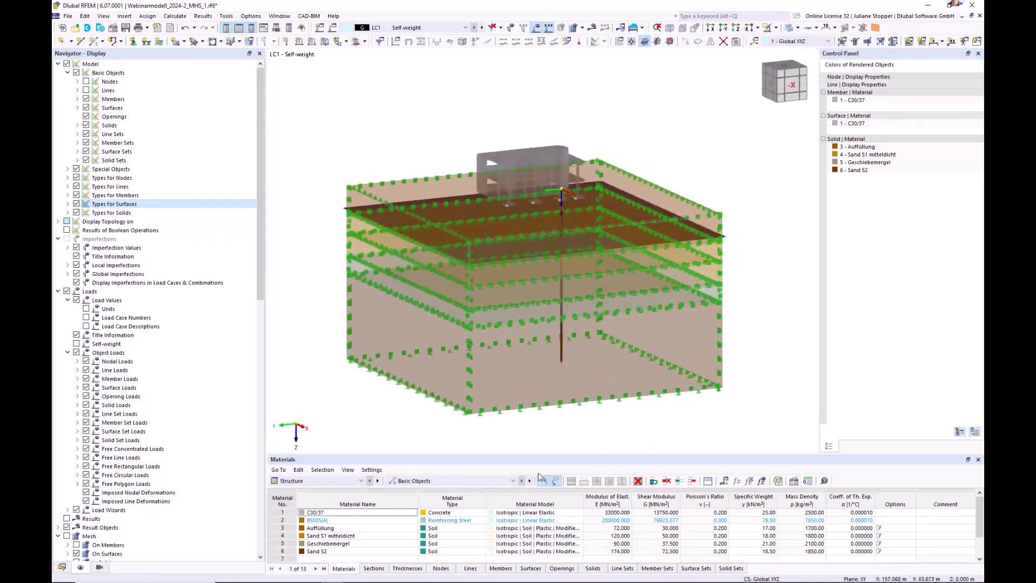
- Examine the support conditions of the soil massif's two surface supports, on surfaces 28-47 and surface 27, without changing them
{"action": "left_click", "coordinate": [62, 567]}
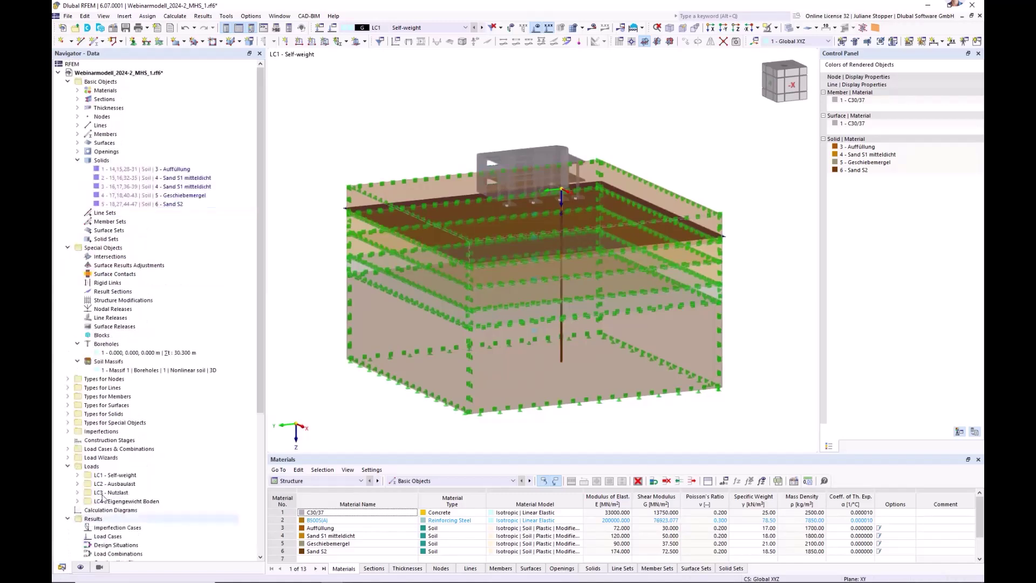
{"action": "left_click", "coordinate": [67, 405]}
{"action": "double_click", "coordinate": [115, 414]}
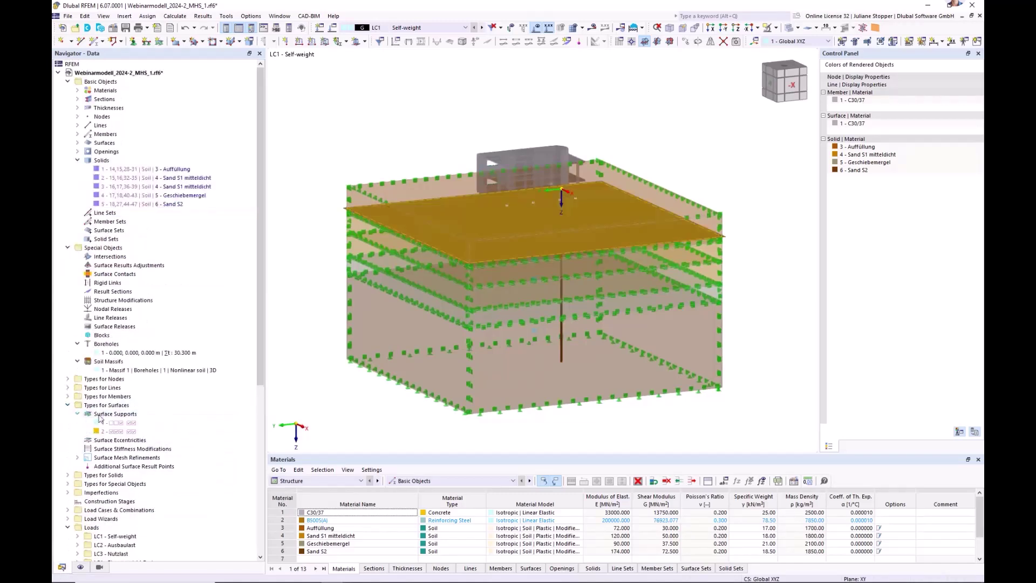
{"action": "left_click", "coordinate": [119, 425]}
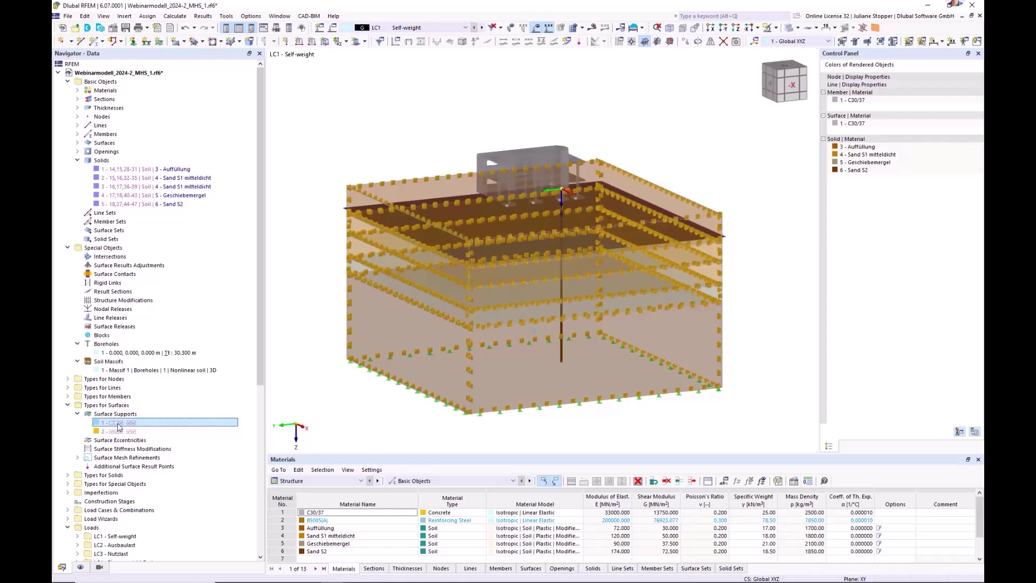
{"action": "double_click", "coordinate": [119, 425]}
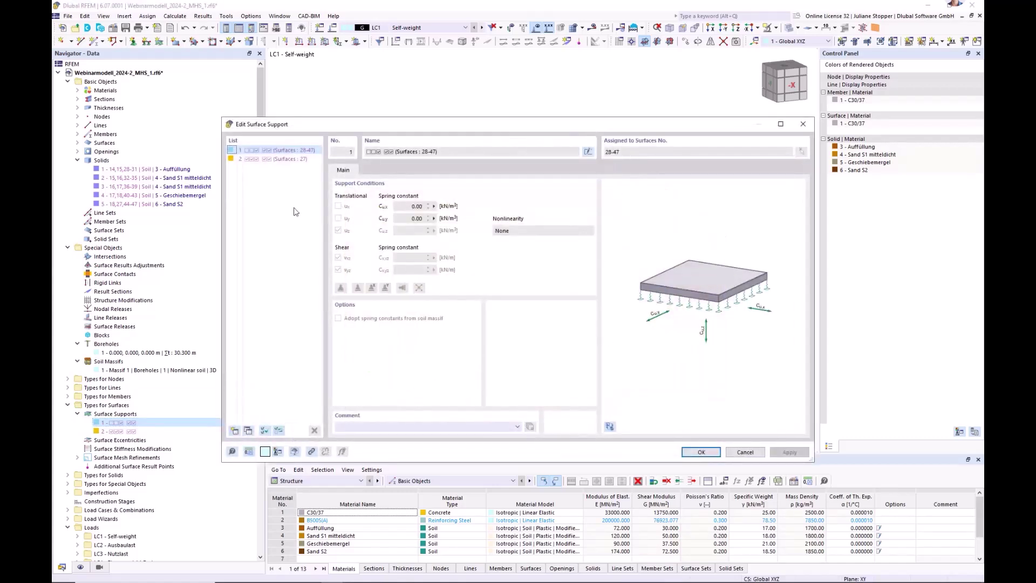
{"action": "left_click", "coordinate": [275, 159]}
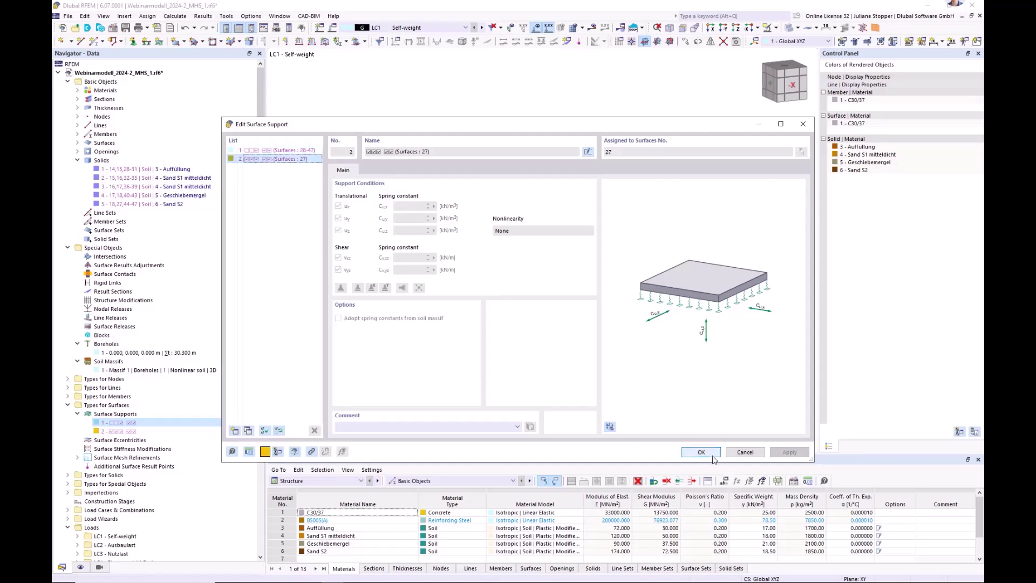
{"action": "left_click", "coordinate": [739, 453]}
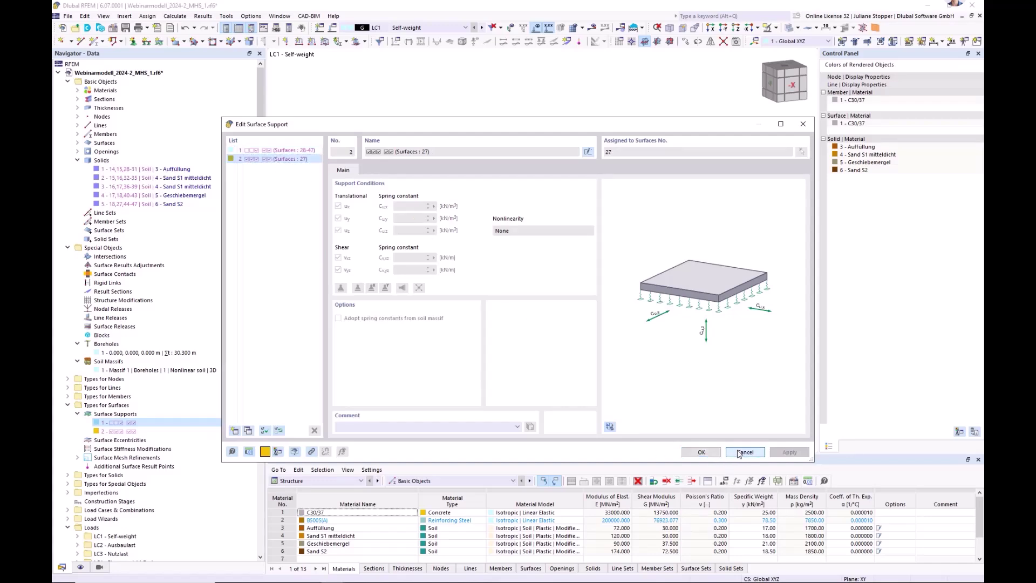
- Hide the types for surfaces again and return the model to solid rendering
{"action": "left_click", "coordinate": [69, 405]}
{"action": "left_click", "coordinate": [80, 566]}
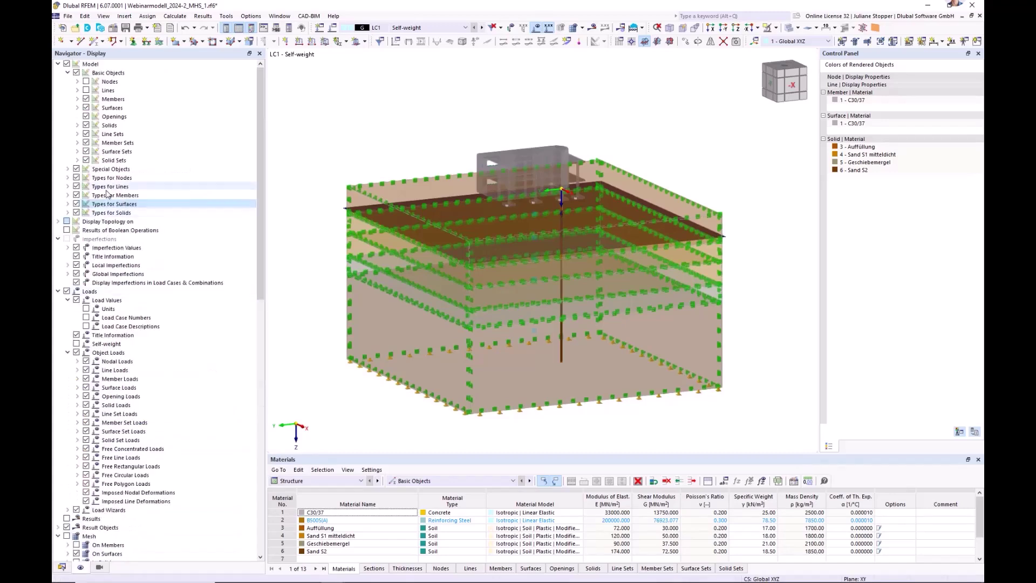
{"action": "left_click", "coordinate": [76, 204]}
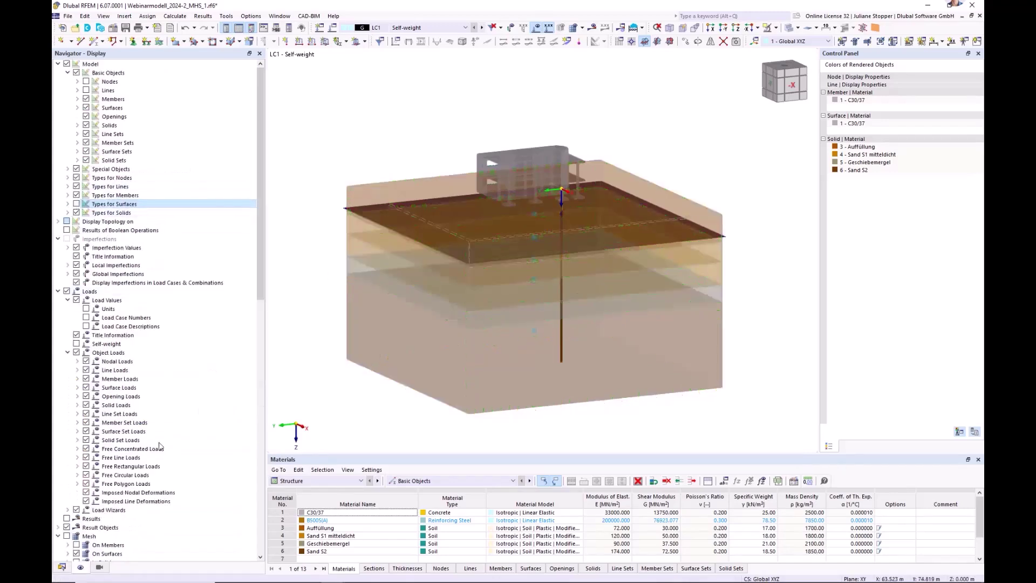
{"action": "left_click", "coordinate": [62, 567]}
{"action": "left_click", "coordinate": [789, 28]}
{"action": "left_click", "coordinate": [790, 28]}
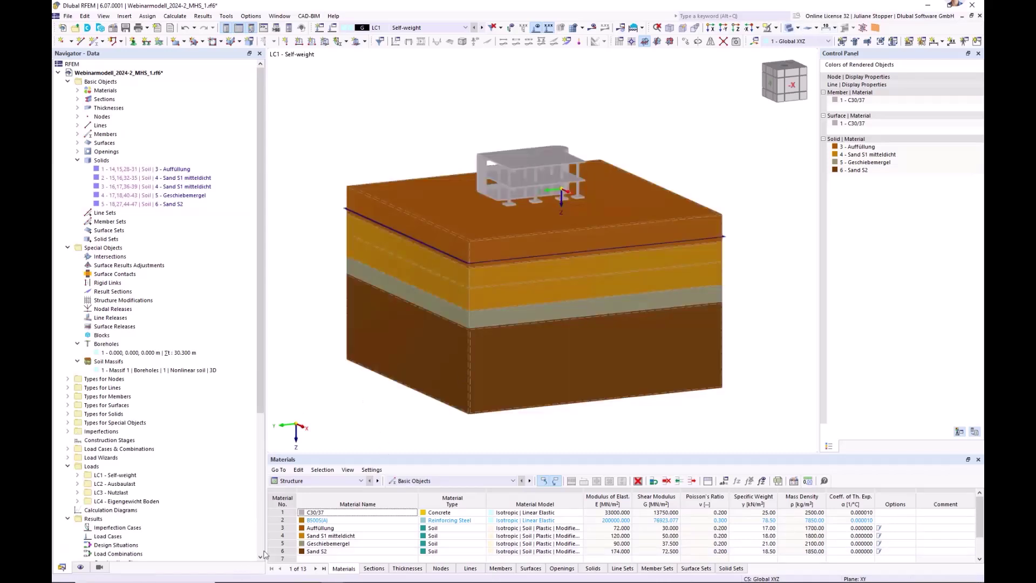
- Collapse the special objects and loads branches of the model tree
{"action": "left_click", "coordinate": [67, 248]}
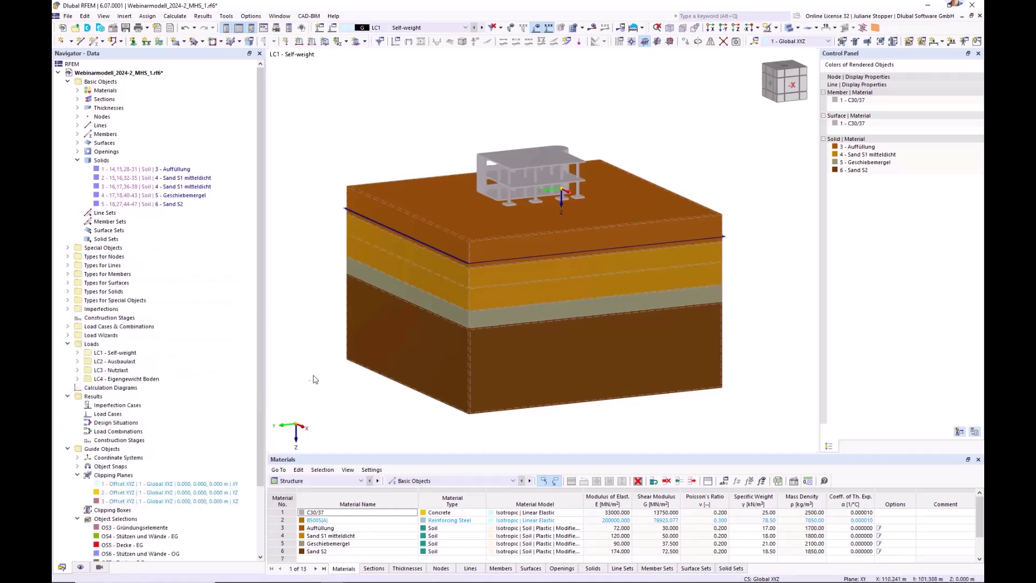
{"action": "middle_click_drag", "start_coordinate": [334, 384], "coordinate": [341, 388], "text": "ctrl"}
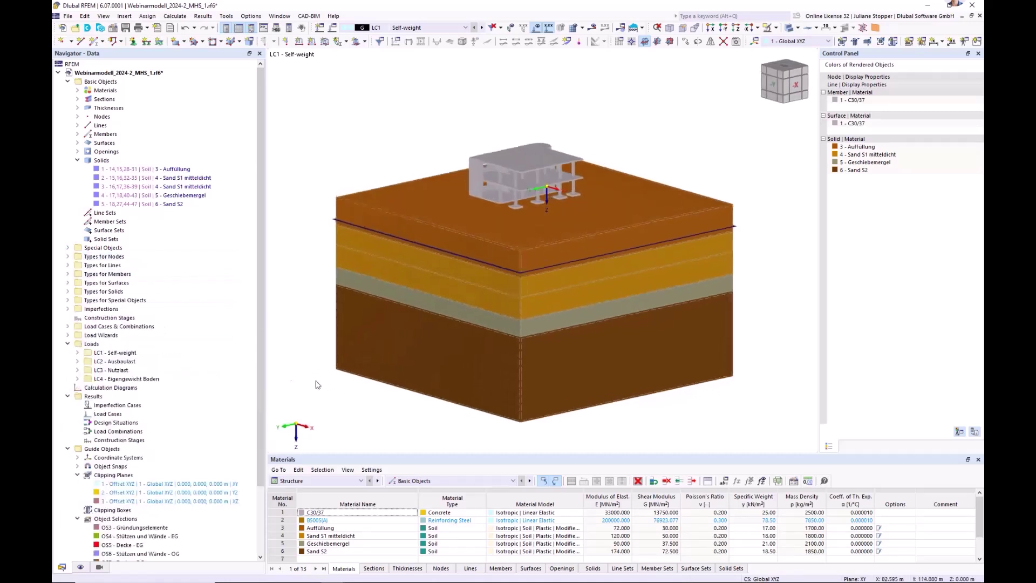
{"action": "left_click", "coordinate": [67, 344]}
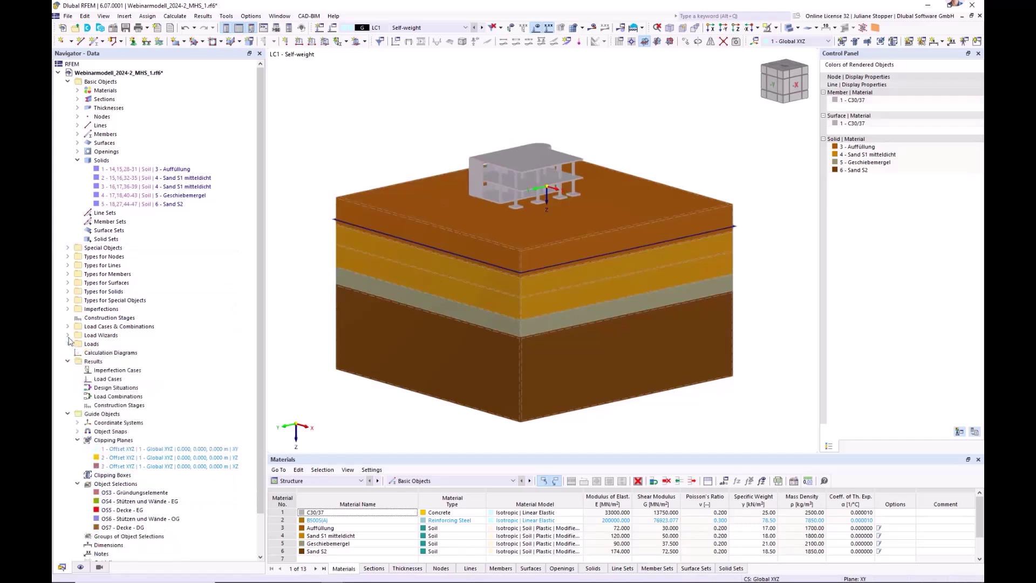
- Start a new surface contact and assign the building's base slab surfaces 1 and 19 as group 1
{"action": "left_click", "coordinate": [67, 248]}
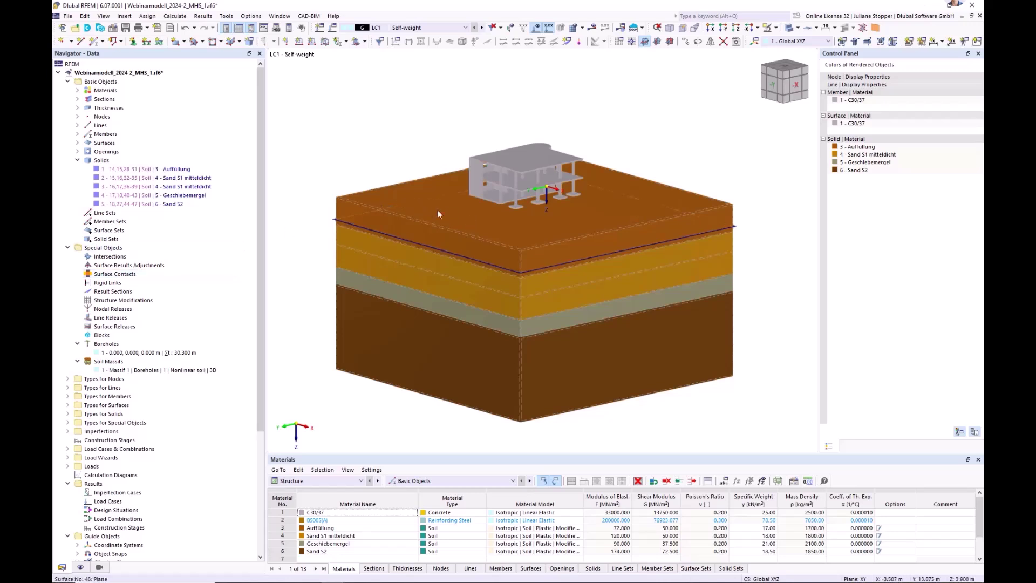
{"action": "right_click", "coordinate": [112, 277]}
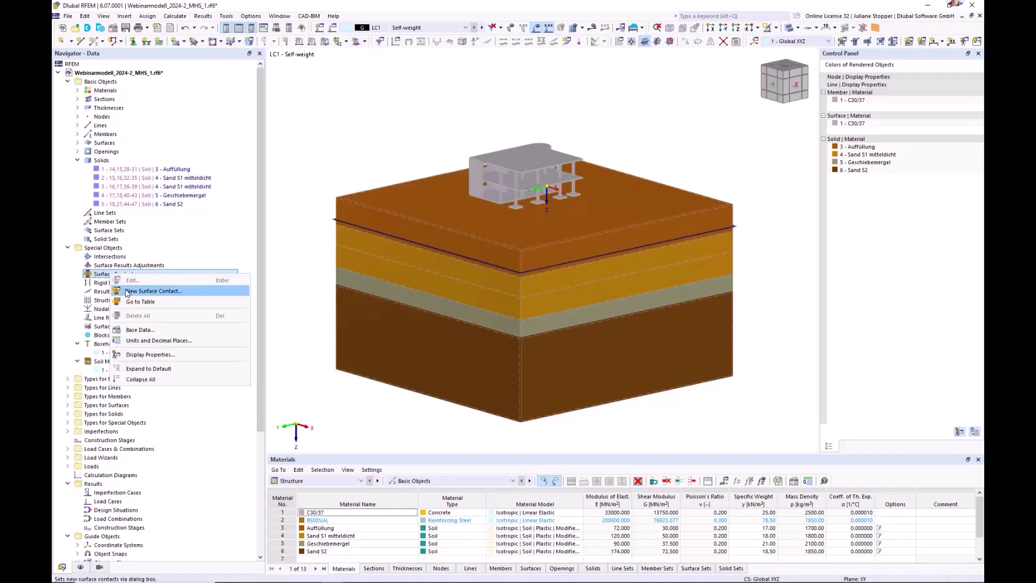
{"action": "left_click", "coordinate": [132, 283]}
{"action": "left_click", "coordinate": [483, 231]}
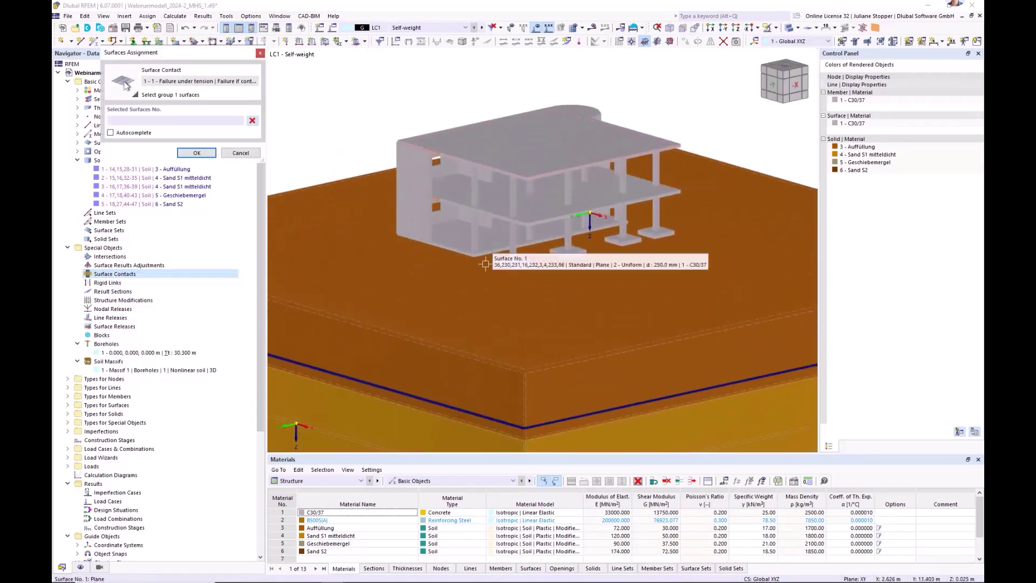
{"action": "middle_click_drag", "start_coordinate": [484, 267], "coordinate": [500, 257], "text": "ctrl"}
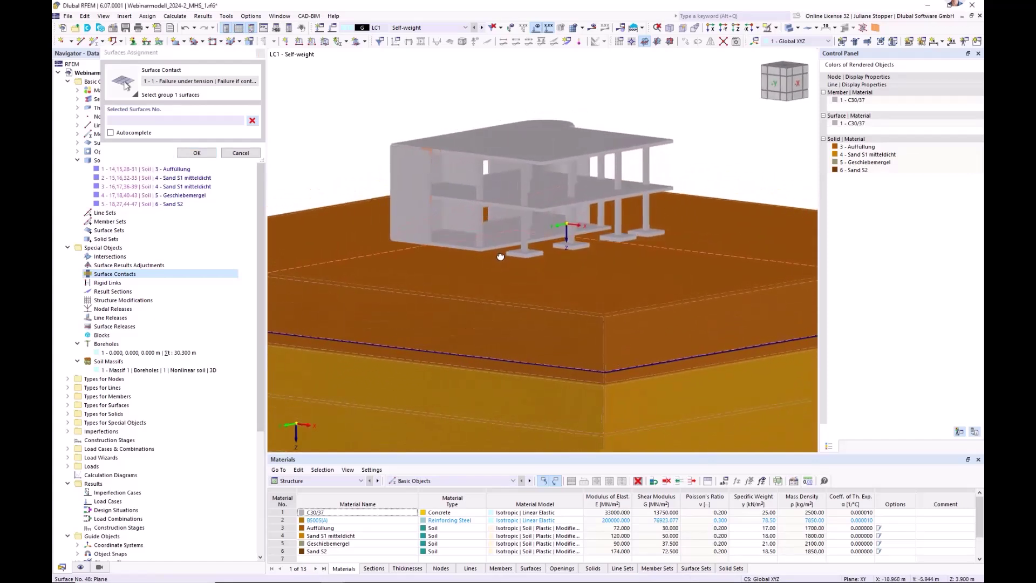
{"action": "left_click", "coordinate": [499, 239]}
{"action": "scroll", "coordinate": [559, 218], "scroll_direction": "up", "scroll_amount": 5}
{"action": "left_click", "coordinate": [553, 223]}
{"action": "scroll", "coordinate": [557, 222], "scroll_direction": "down", "scroll_amount": 2}
{"action": "left_click", "coordinate": [197, 153]}
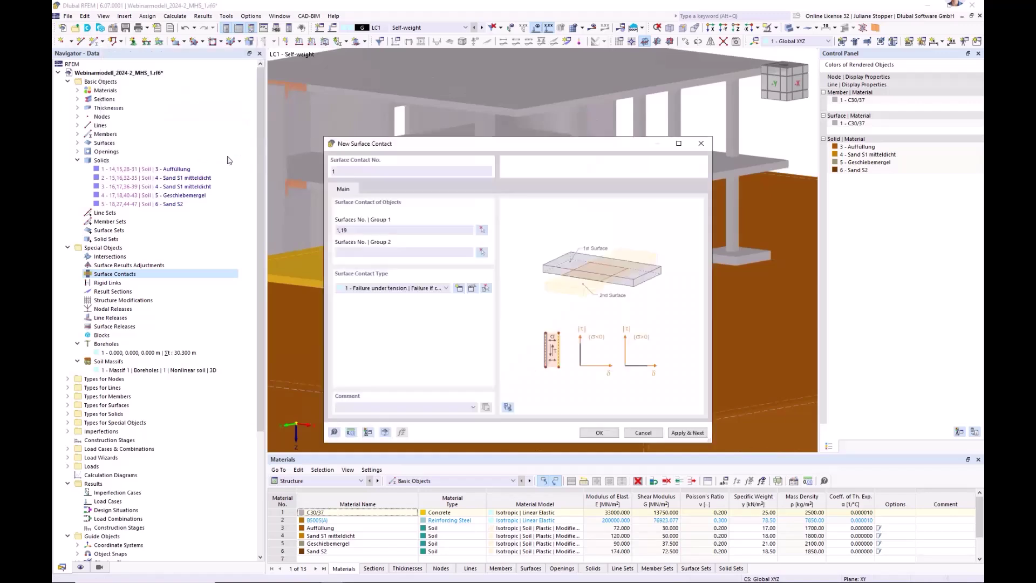
- Assign the soil massif's top surface 14 as group 2 and create the contact with the failure under tension contact type
{"action": "left_click", "coordinate": [482, 252]}
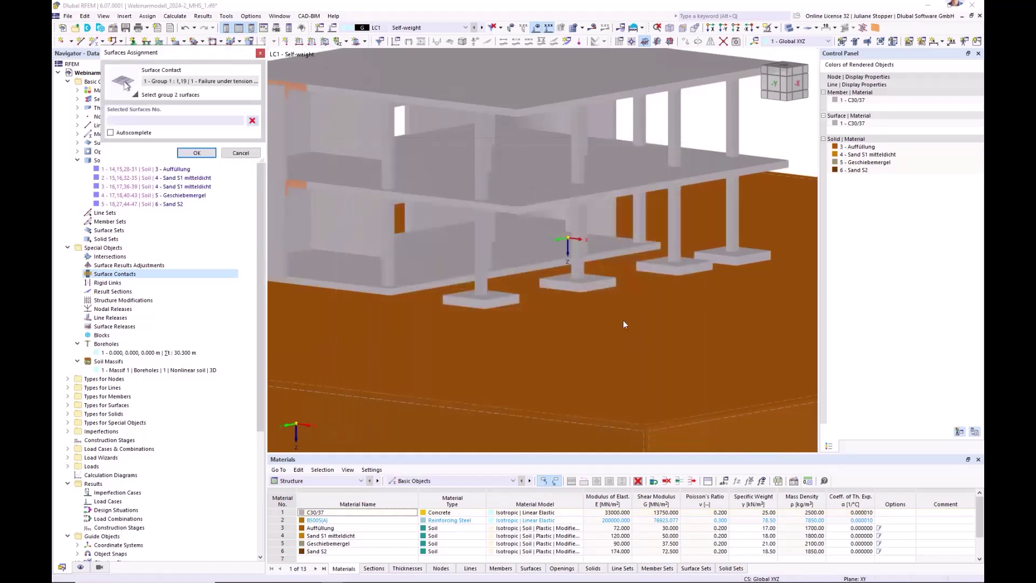
{"action": "left_click", "coordinate": [603, 418]}
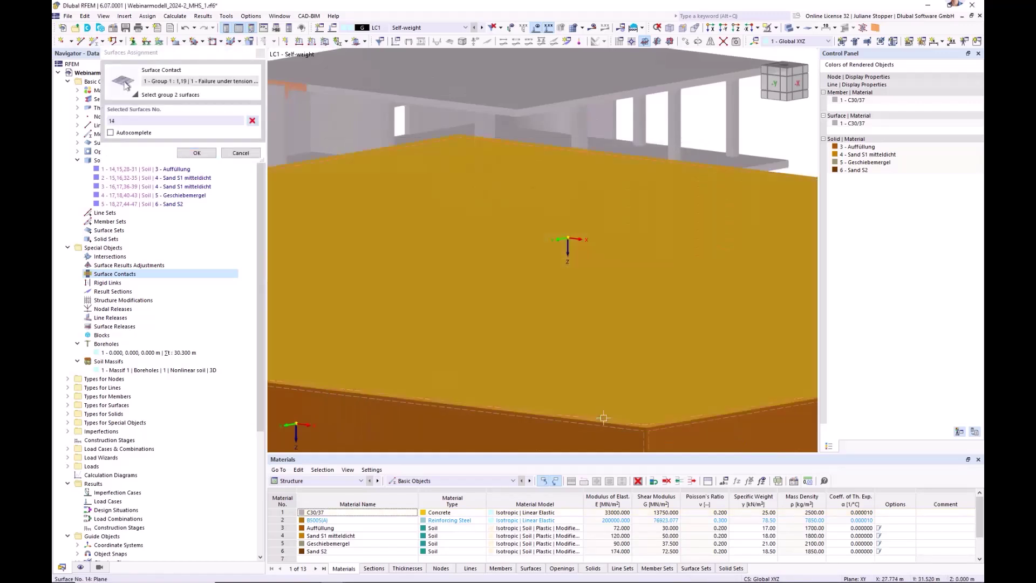
{"action": "left_click", "coordinate": [196, 154]}
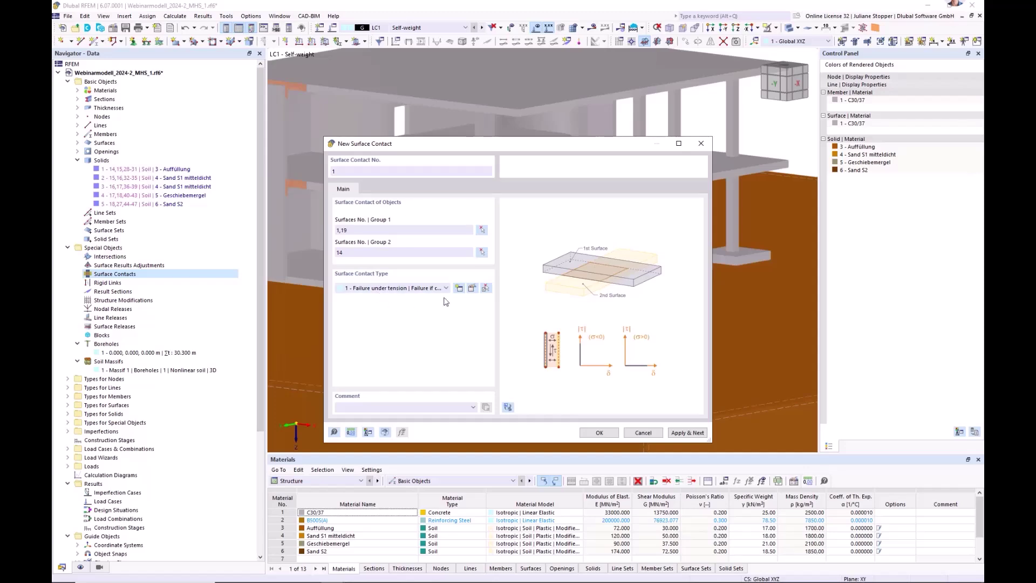
{"action": "left_click", "coordinate": [473, 287]}
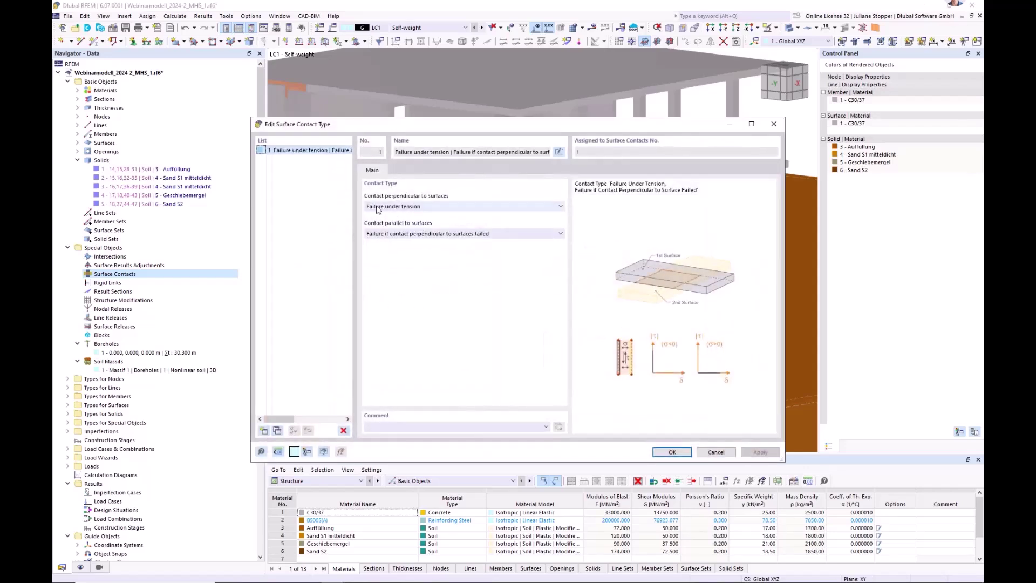
{"action": "left_click", "coordinate": [669, 452]}
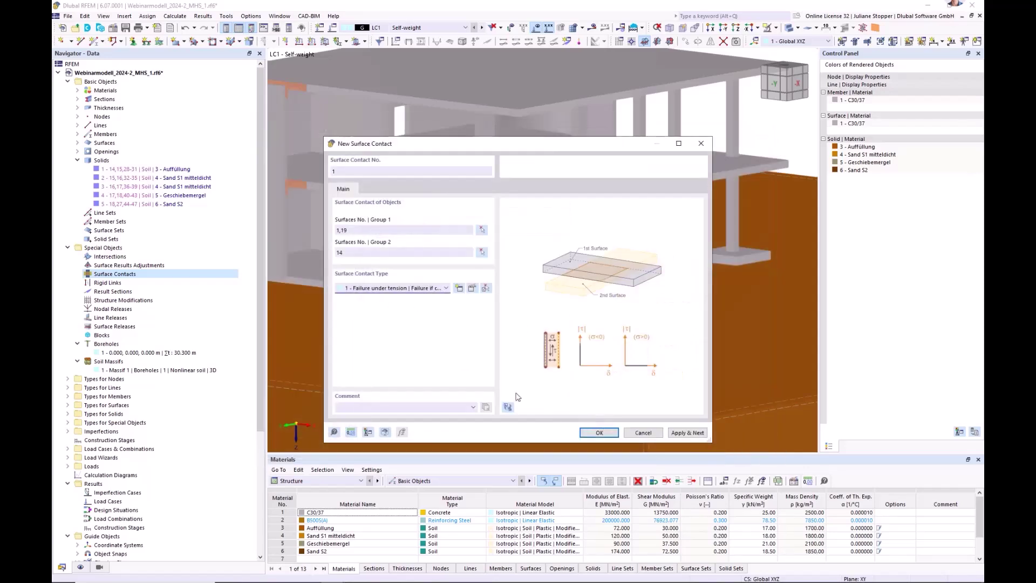
{"action": "left_click", "coordinate": [596, 433]}
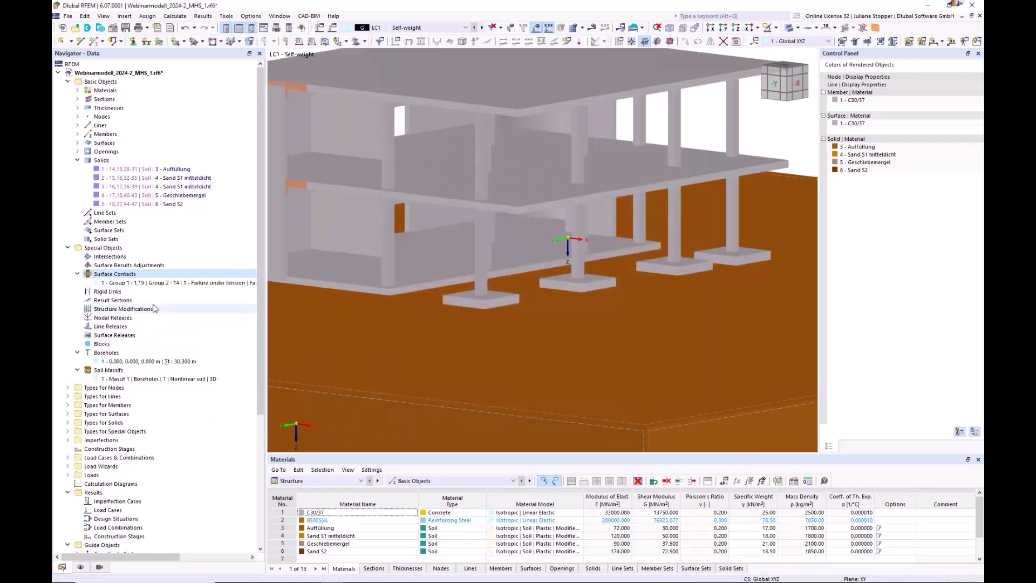
- Start a second surface contact and assign the four column footing surfaces 23-26 as group 1
{"action": "scroll", "coordinate": [183, 309], "scroll_direction": "down", "scroll_amount": 2}
{"action": "scroll", "coordinate": [505, 313], "scroll_direction": "down", "scroll_amount": 4}
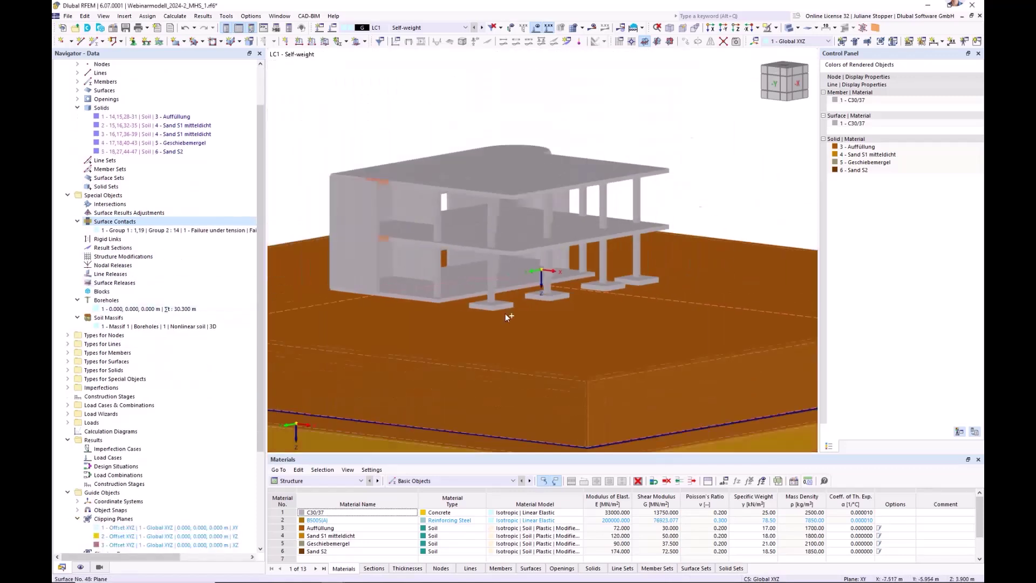
{"action": "scroll", "coordinate": [397, 362], "scroll_direction": "up", "scroll_amount": 3}
{"action": "left_click", "coordinate": [113, 222]}
{"action": "right_click", "coordinate": [114, 223]}
{"action": "left_click", "coordinate": [140, 239]}
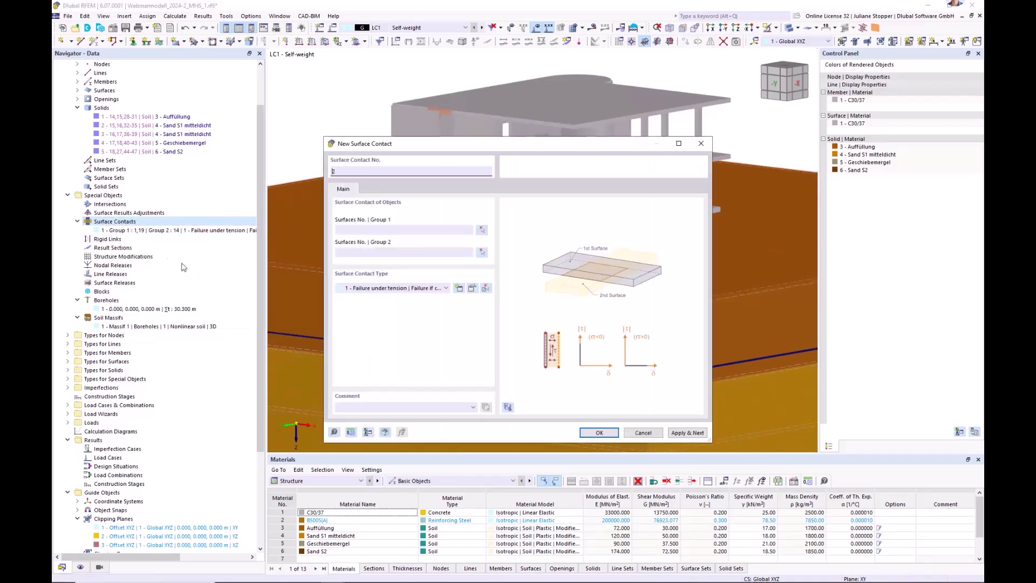
{"action": "left_click", "coordinate": [482, 230]}
{"action": "left_click", "coordinate": [598, 228]}
{"action": "left_click", "coordinate": [604, 227]}
{"action": "left_click", "coordinate": [665, 217]}
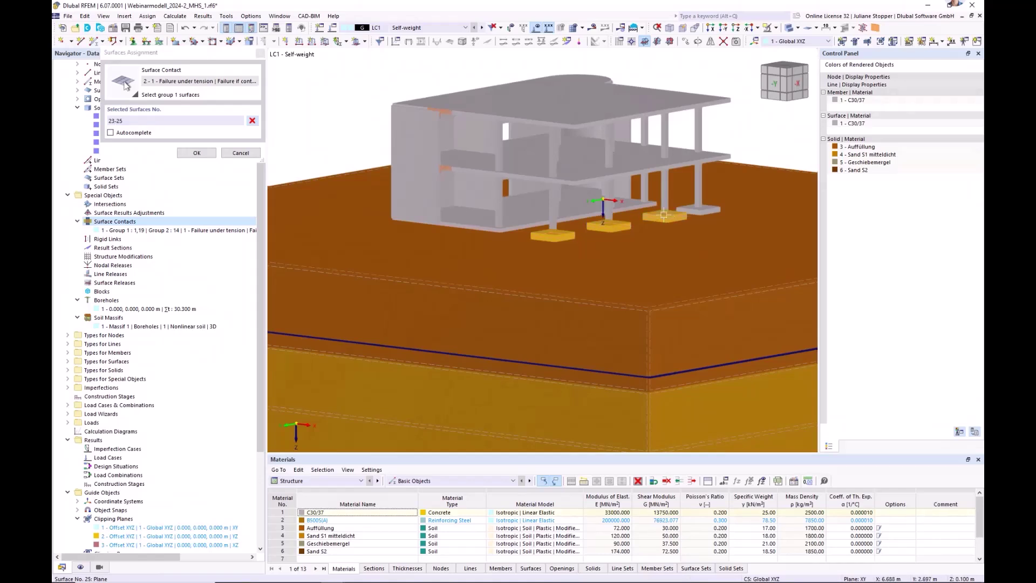
{"action": "left_click", "coordinate": [703, 212]}
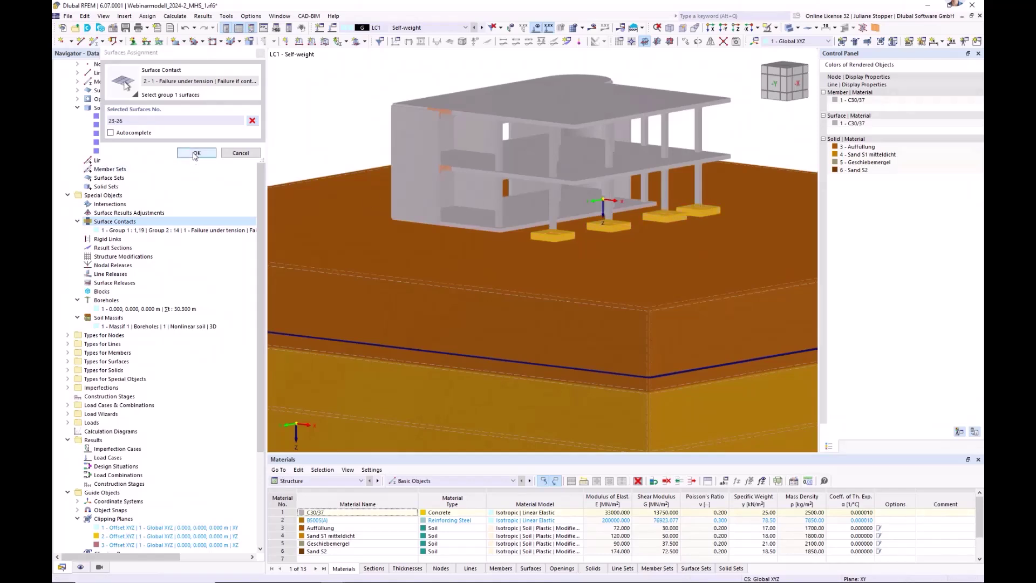
{"action": "left_click", "coordinate": [197, 153]}
- Assign the soil massif's top surface 14 as group 2 of the footing contact and create it with the failure under tension type
{"action": "left_click", "coordinate": [482, 252]}
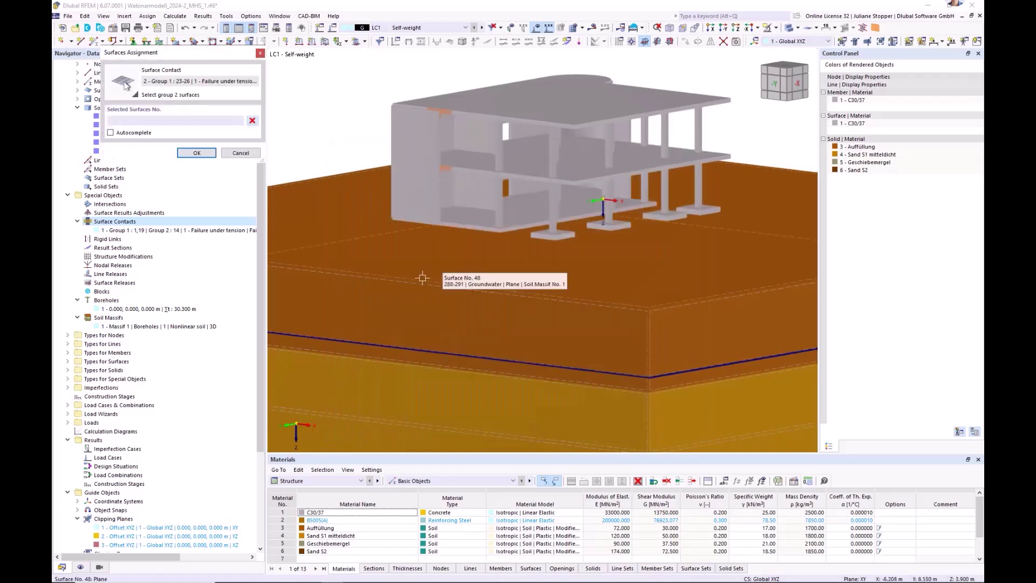
{"action": "left_click", "coordinate": [483, 280]}
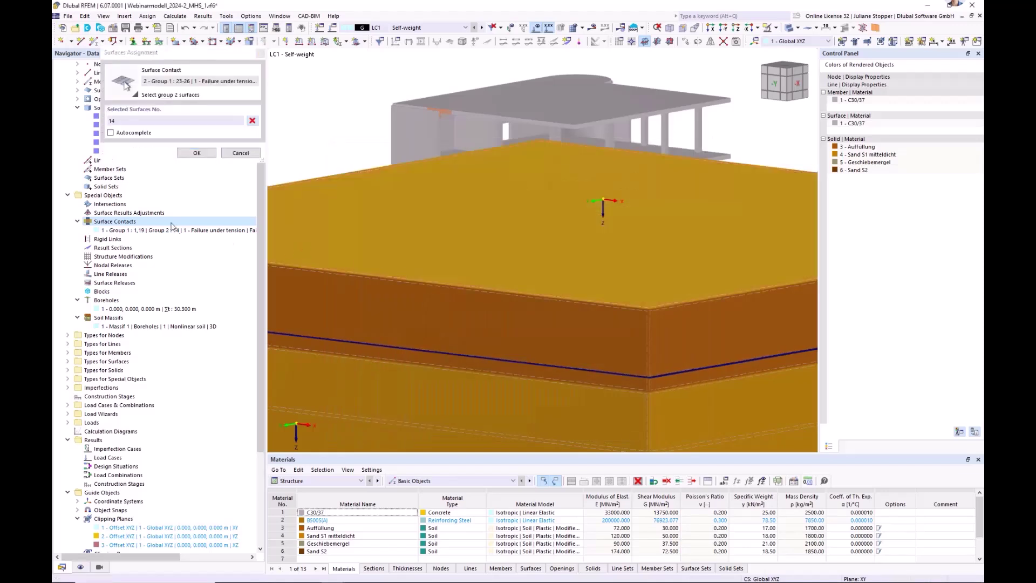
{"action": "left_click", "coordinate": [197, 153]}
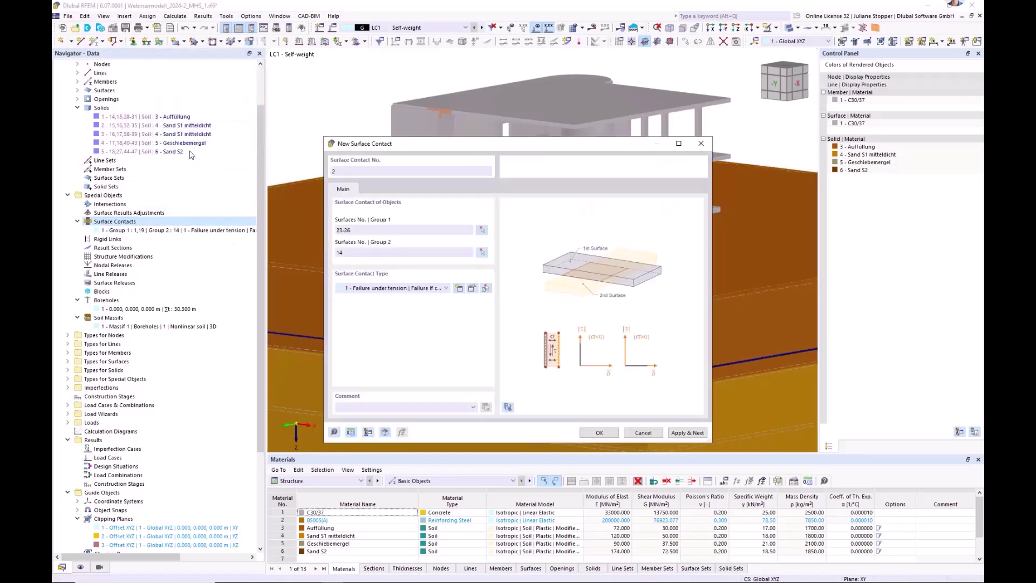
{"action": "left_click", "coordinate": [599, 433]}
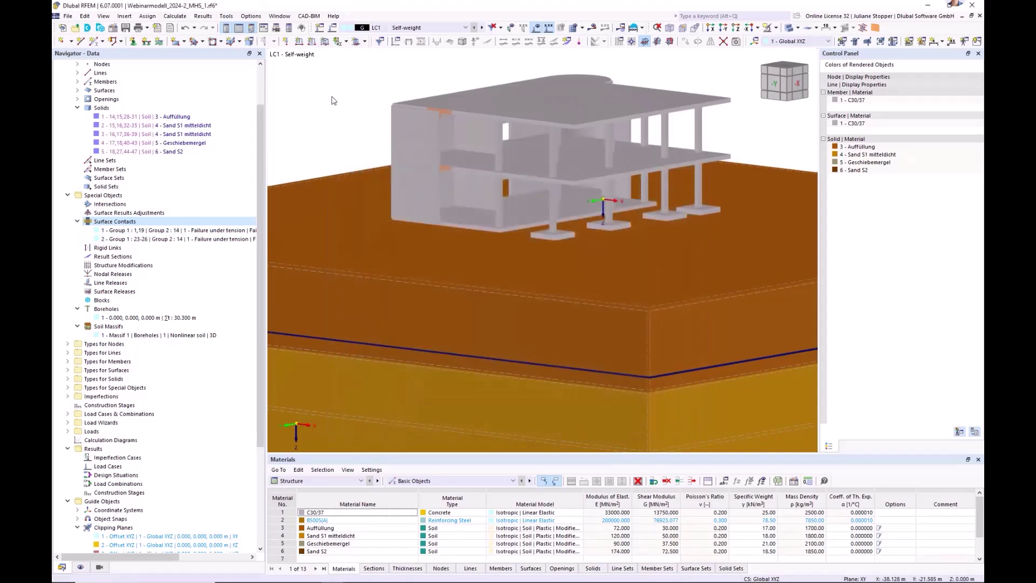
- Display the model in wireframe mode and examine the surface contacts under the base slab and the column footings
{"action": "scroll", "coordinate": [371, 184], "scroll_direction": "down", "scroll_amount": 3}
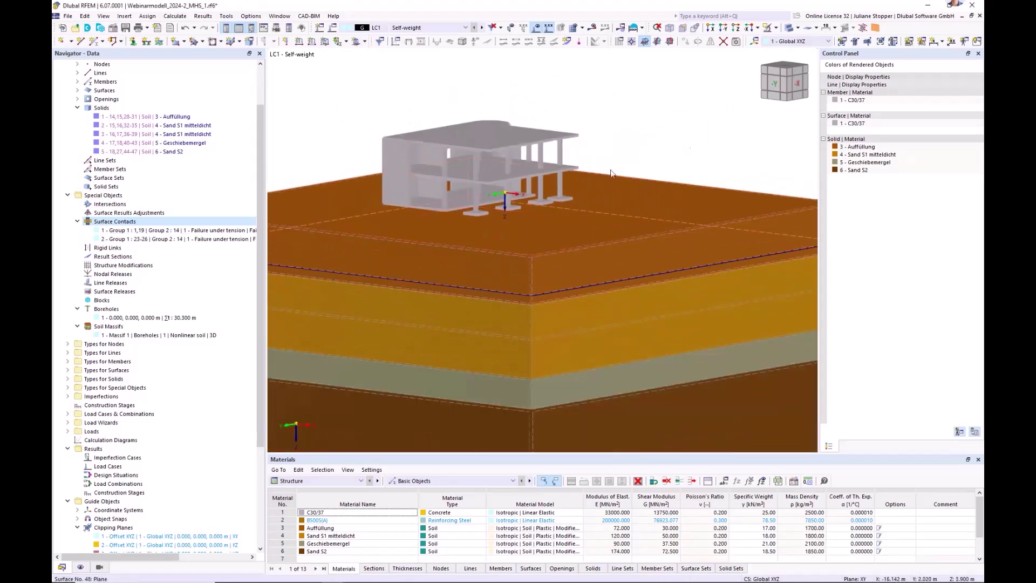
{"action": "left_click", "coordinate": [788, 28]}
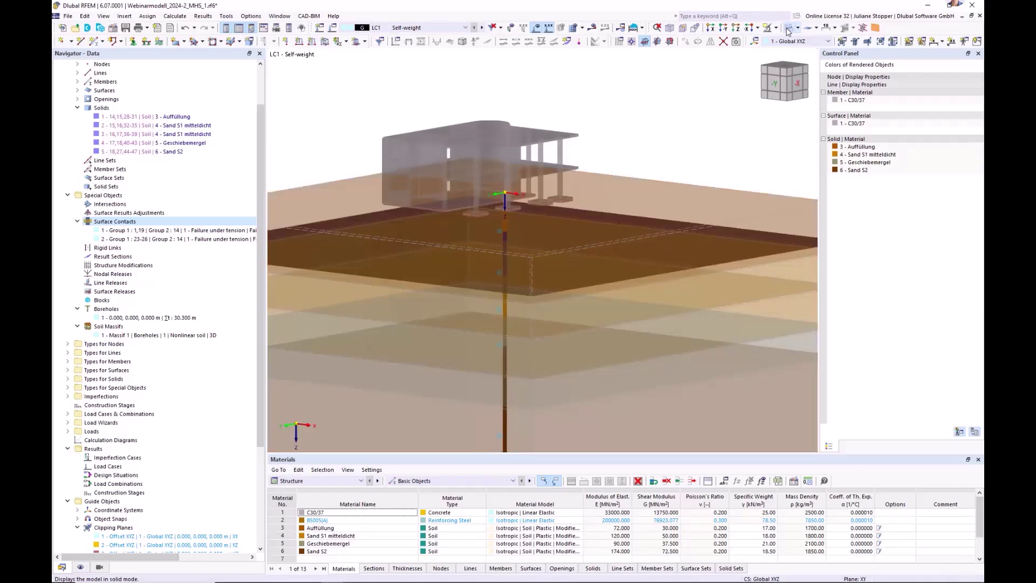
{"action": "left_click", "coordinate": [788, 28]}
{"action": "scroll", "coordinate": [464, 221], "scroll_direction": "up", "scroll_amount": 4}
{"action": "scroll", "coordinate": [475, 244], "scroll_direction": "down", "scroll_amount": 5}
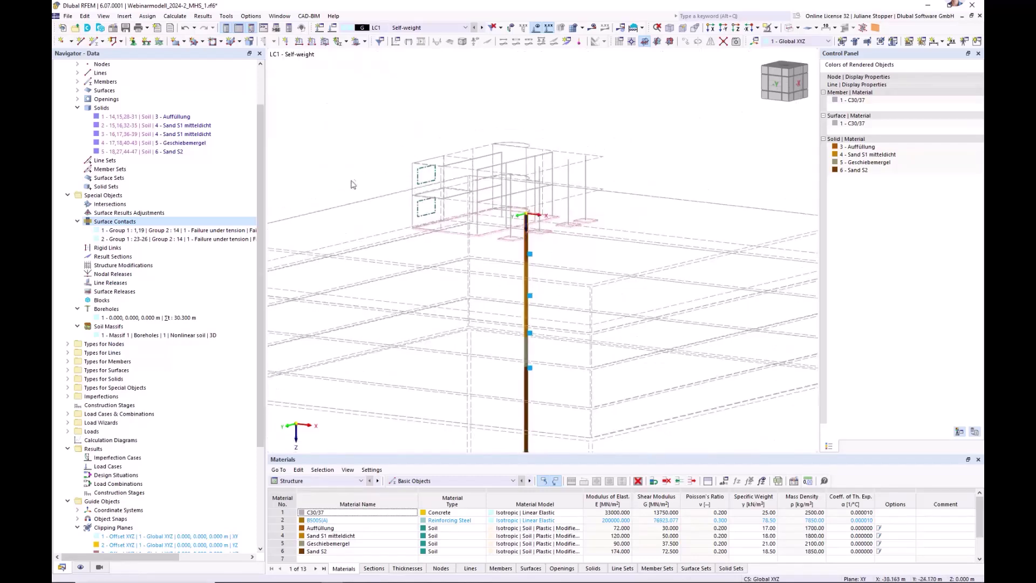
{"action": "middle_click_drag", "start_coordinate": [400, 139], "coordinate": [427, 134]}
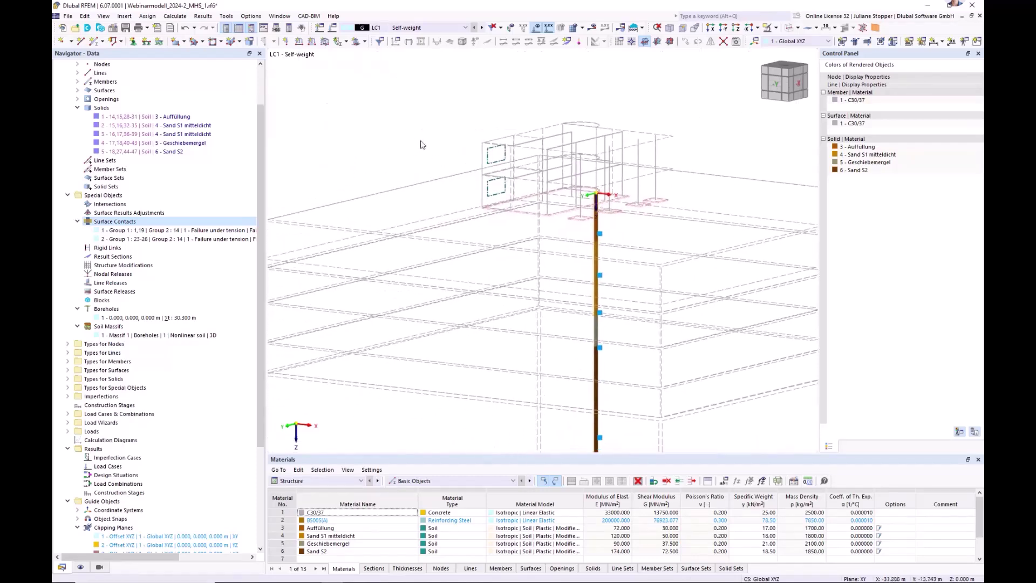
- Collapse the solids and special objects branches of the model tree and restore the solid display of the model
{"action": "left_click", "coordinate": [79, 108]}
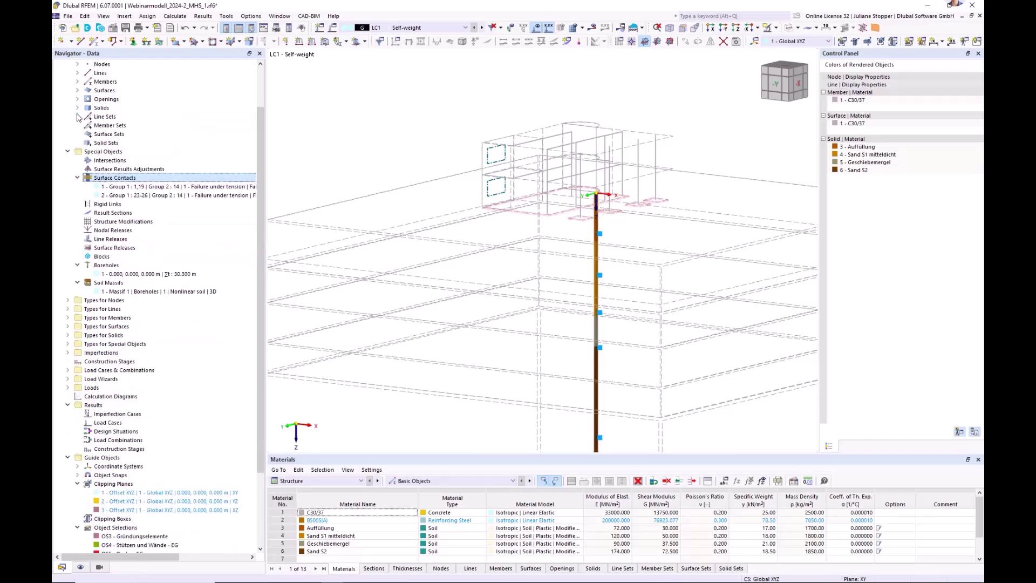
{"action": "left_click", "coordinate": [68, 152]}
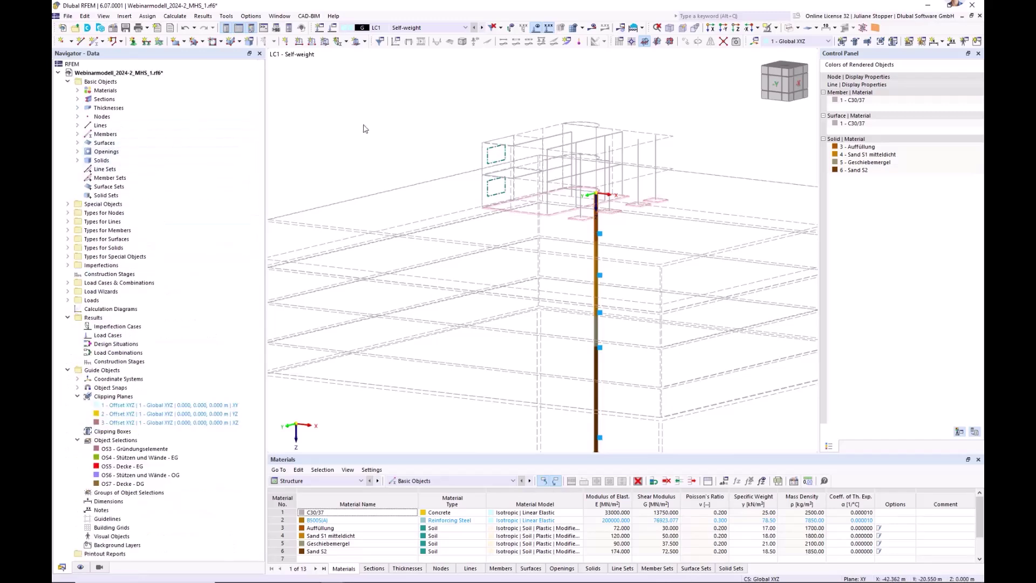
{"action": "left_click", "coordinate": [791, 31]}
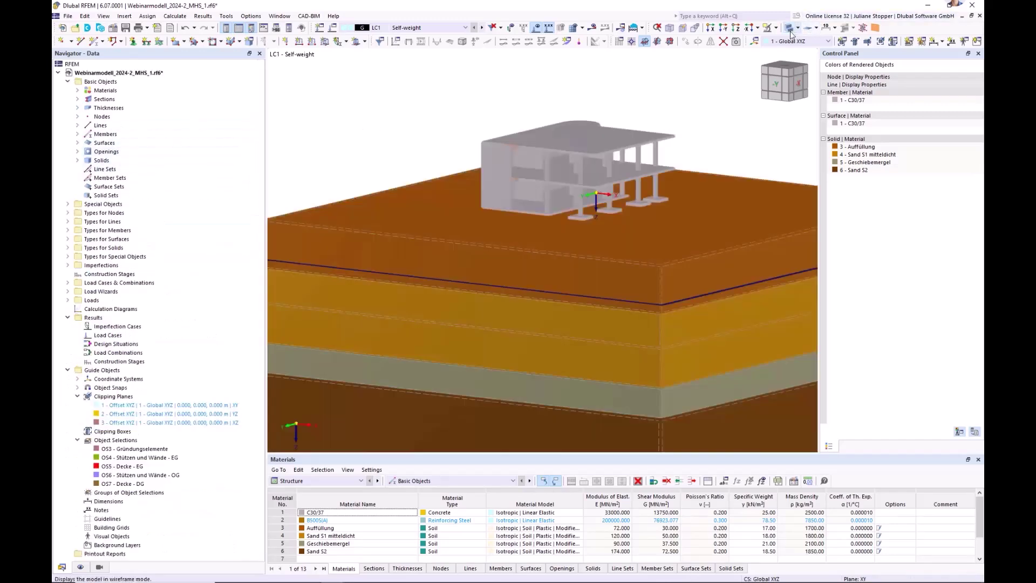
- Review the mesh settings for the general target length of finite elements and the target length for soil solids
{"action": "left_click", "coordinate": [176, 16]}
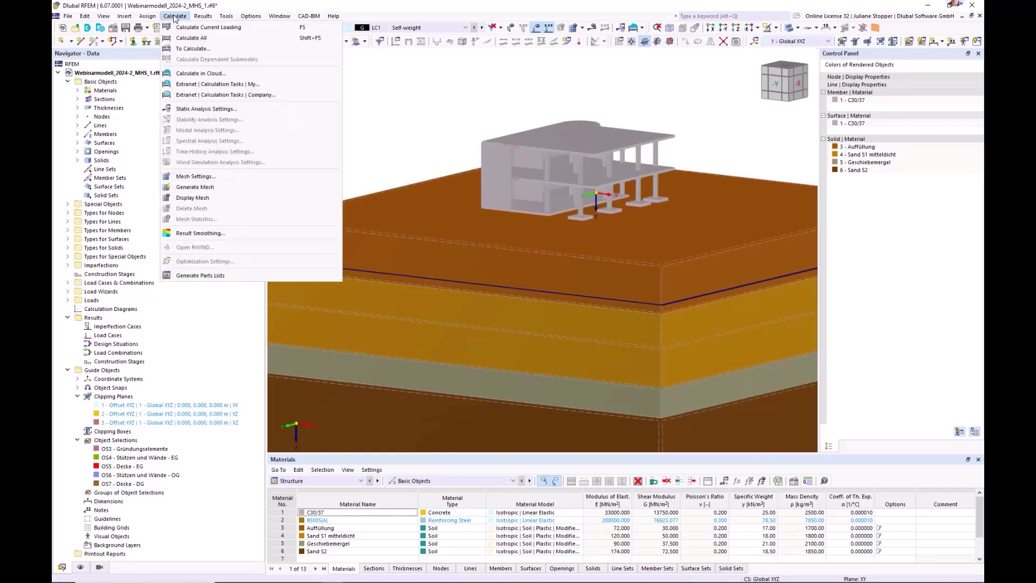
{"action": "left_click", "coordinate": [197, 177]}
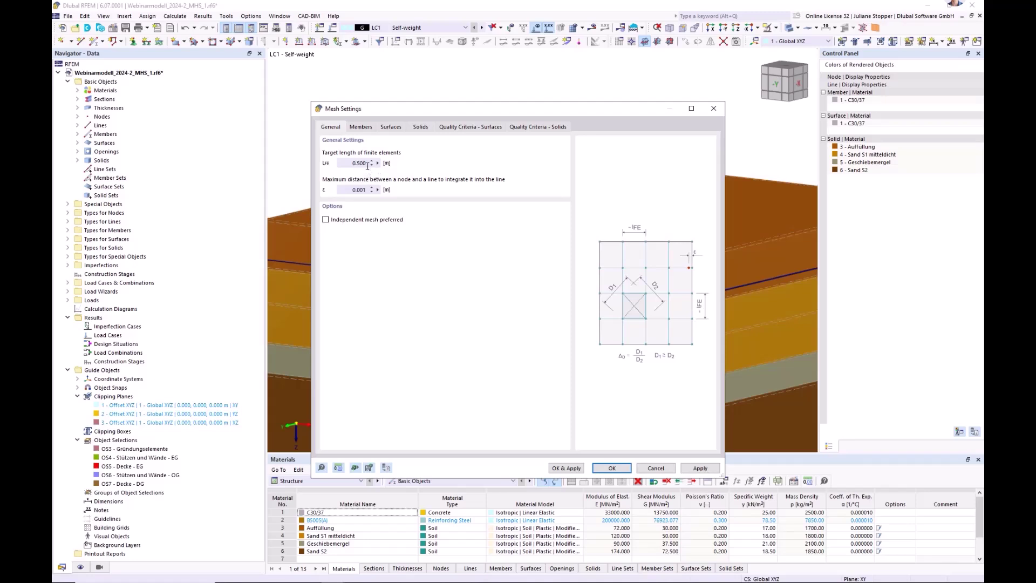
{"action": "left_click", "coordinate": [420, 127]}
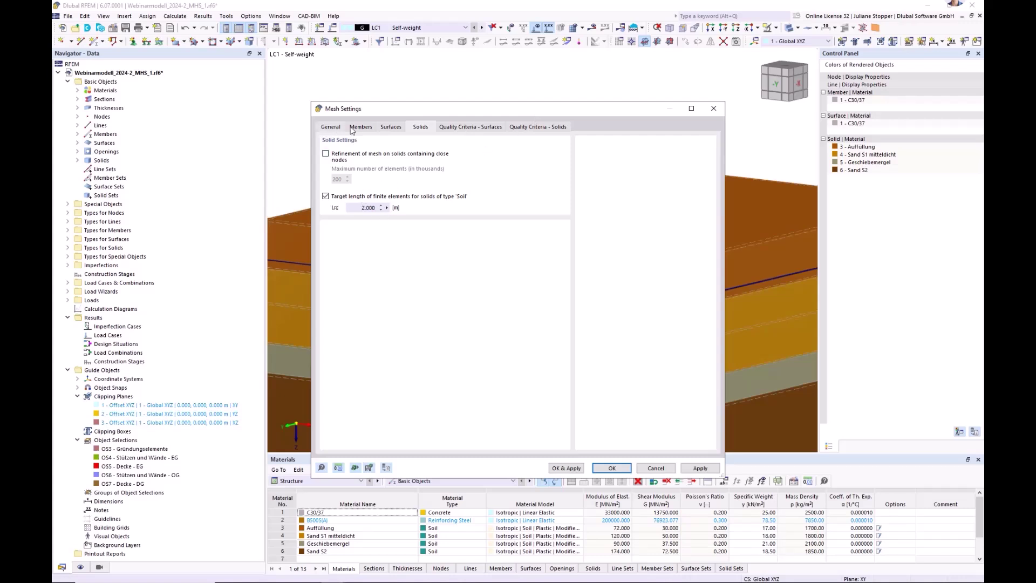
{"action": "left_click", "coordinate": [612, 468]}
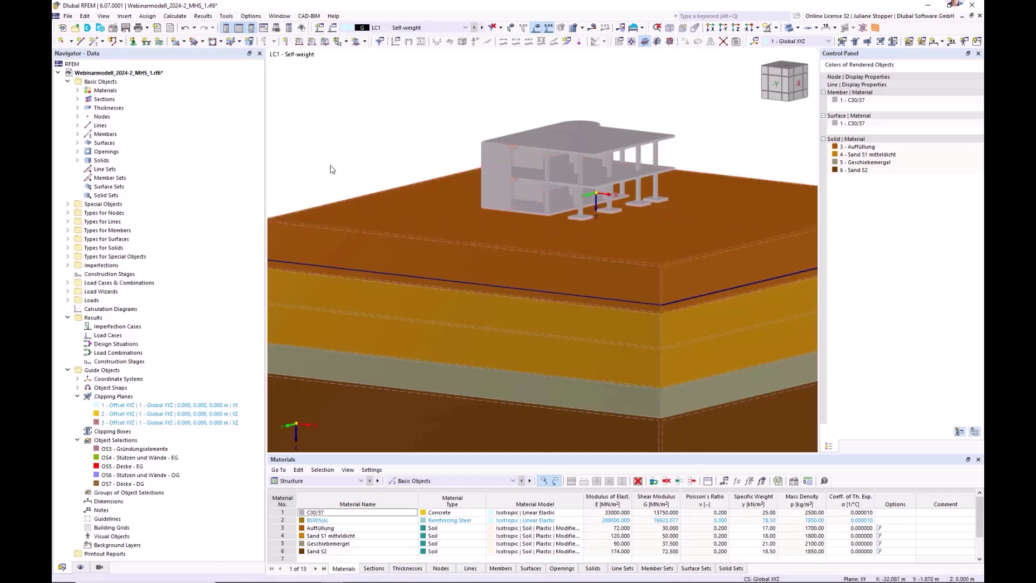
- Activate mesh refinement for the soil massif's top surface 14 and assign it the 1.000 m surface mesh refinement
{"action": "scroll", "coordinate": [378, 213], "scroll_direction": "up", "scroll_amount": 5}
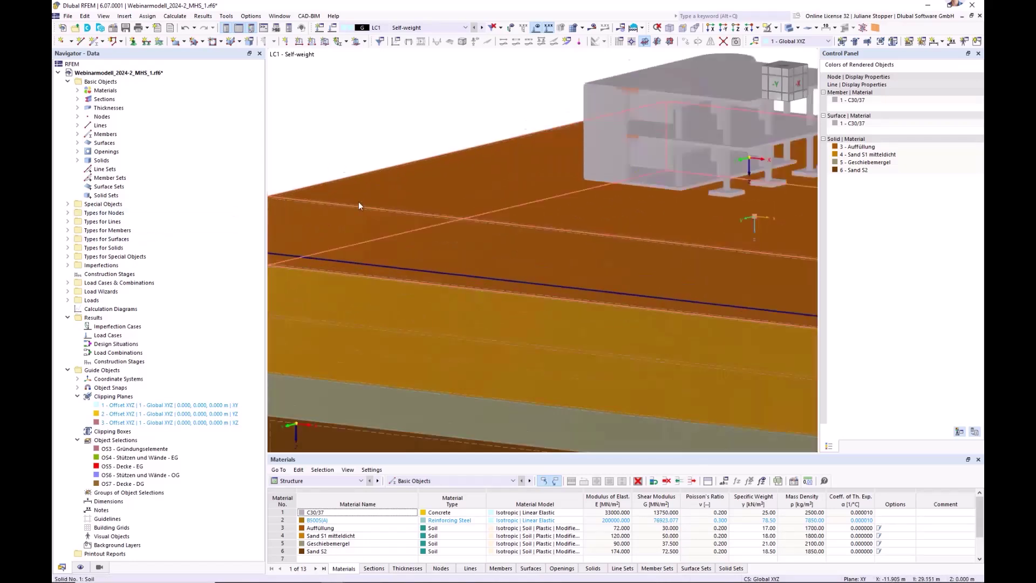
{"action": "middle_click_drag", "start_coordinate": [351, 208], "coordinate": [439, 212]}
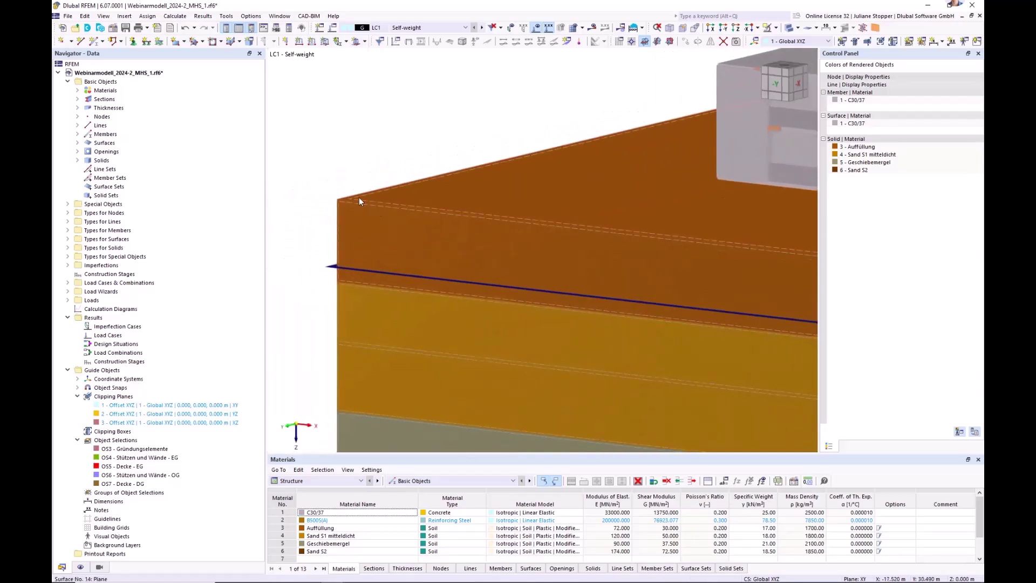
{"action": "right_click", "coordinate": [358, 196]}
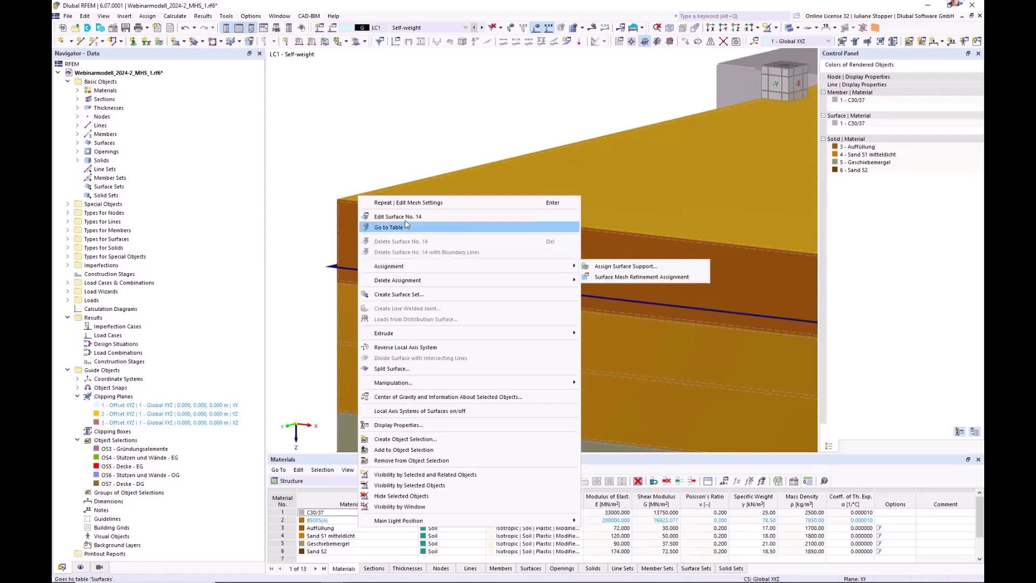
{"action": "left_click", "coordinate": [406, 217]}
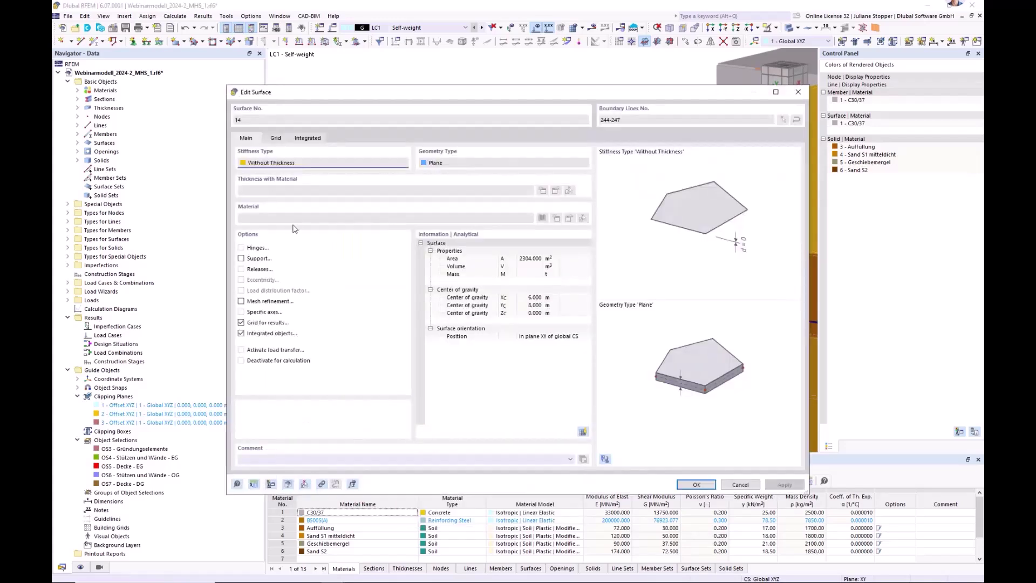
{"action": "left_click", "coordinate": [241, 302]}
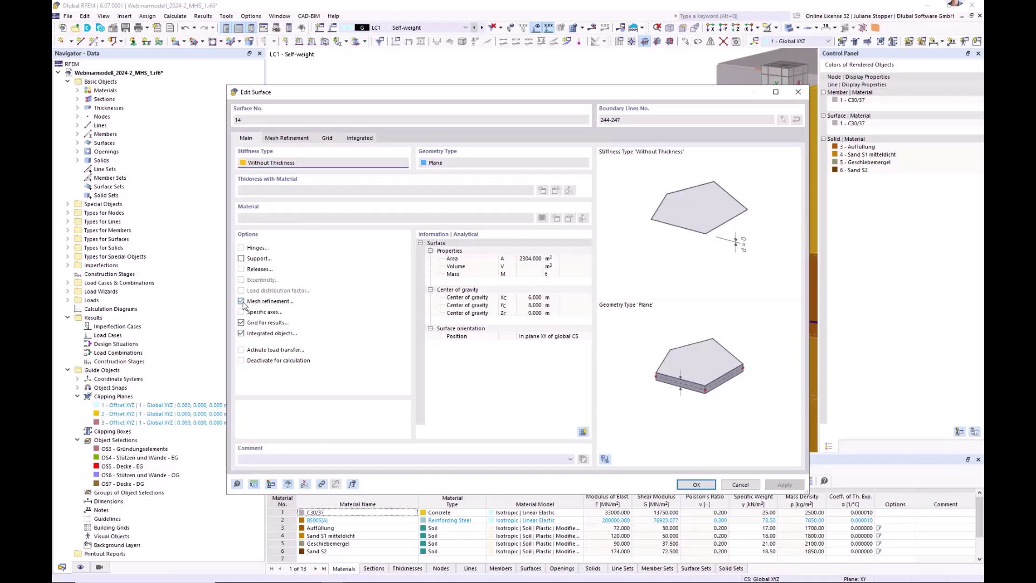
{"action": "left_click", "coordinate": [287, 138]}
{"action": "left_click", "coordinate": [289, 174]}
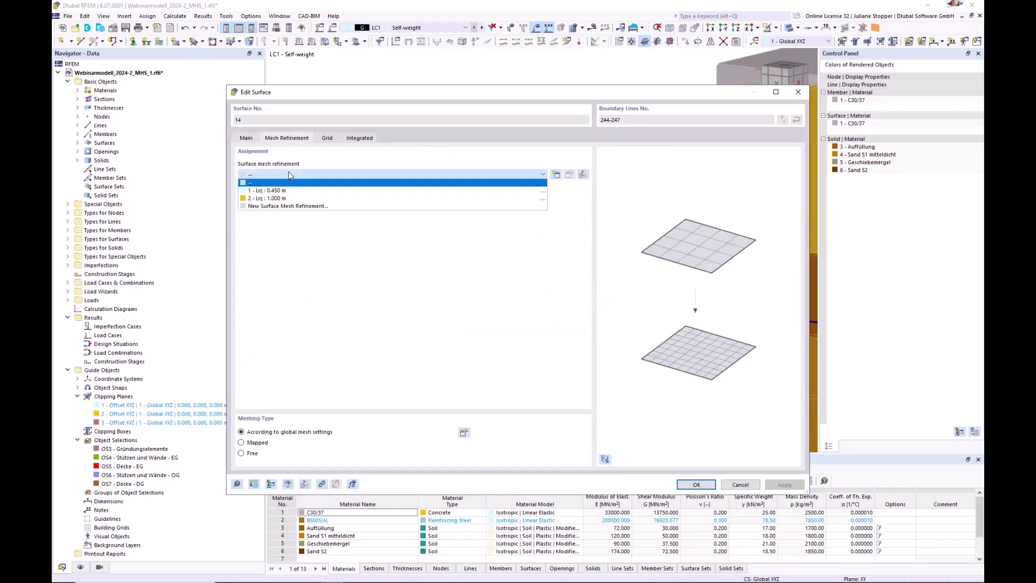
{"action": "left_click", "coordinate": [276, 192]}
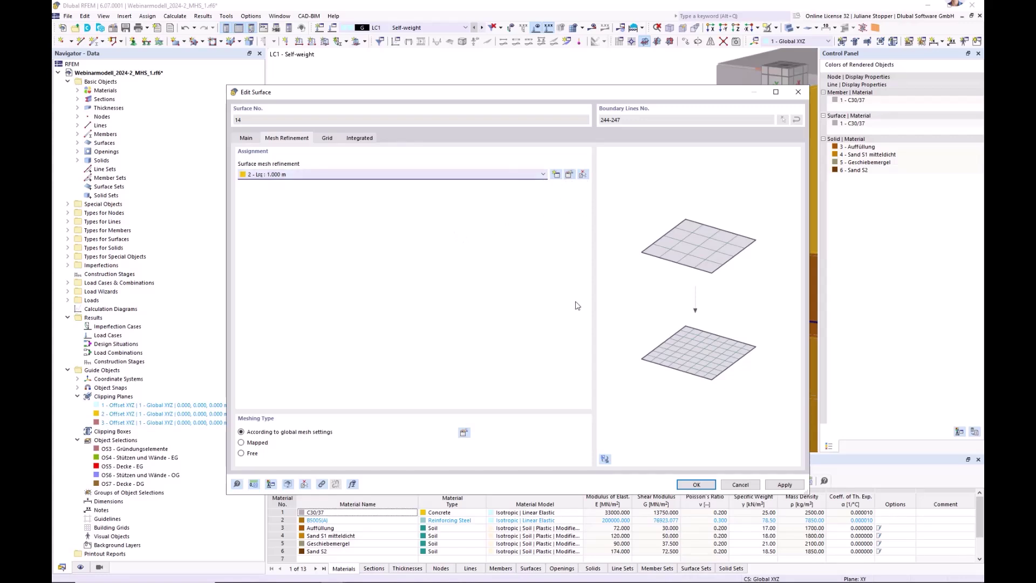
{"action": "left_click", "coordinate": [696, 485]}
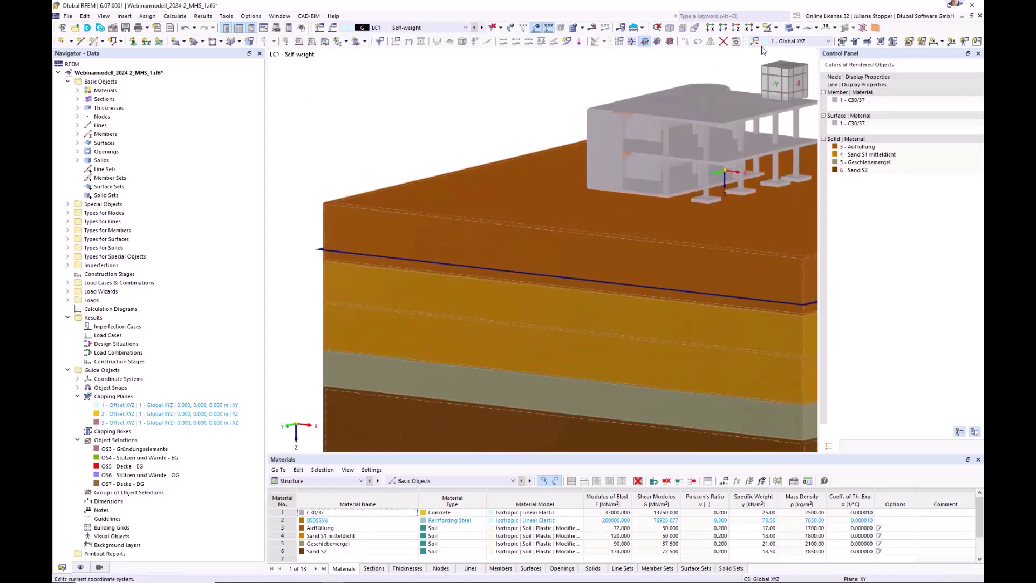
- In a wireframe view along X, edit the uppermost soil solid (Auffüllung) and activate its mesh refinement option
{"action": "left_click", "coordinate": [790, 27]}
{"action": "left_click", "coordinate": [790, 27]}
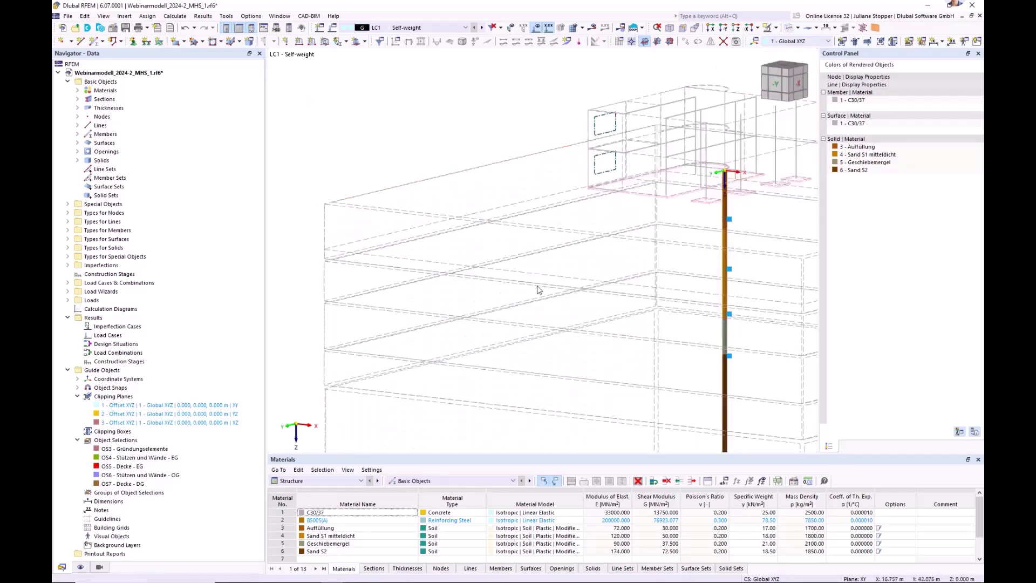
{"action": "left_click", "coordinate": [710, 27]}
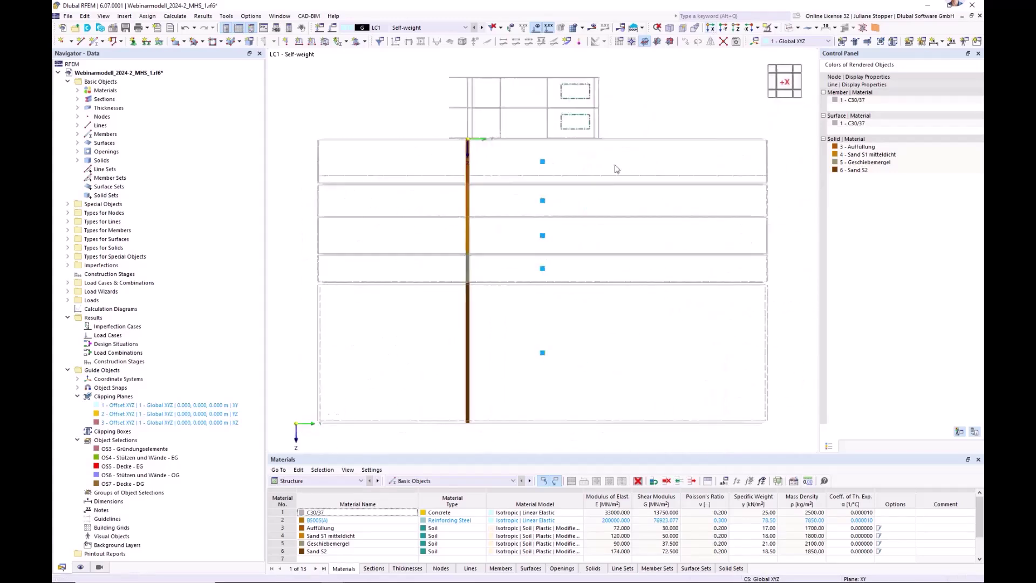
{"action": "left_click", "coordinate": [543, 164]}
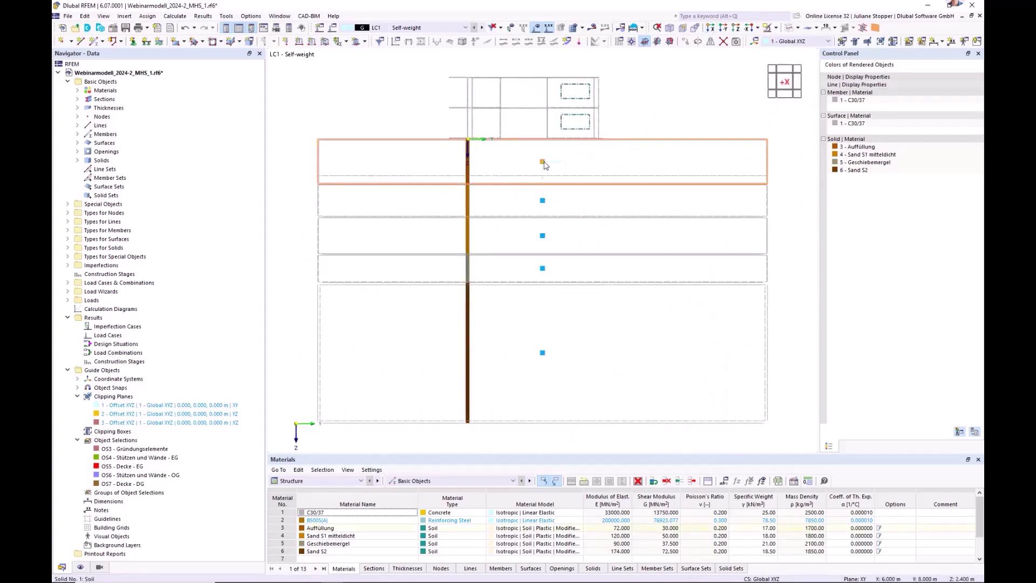
{"action": "right_click", "coordinate": [543, 163]}
{"action": "left_click", "coordinate": [564, 182]}
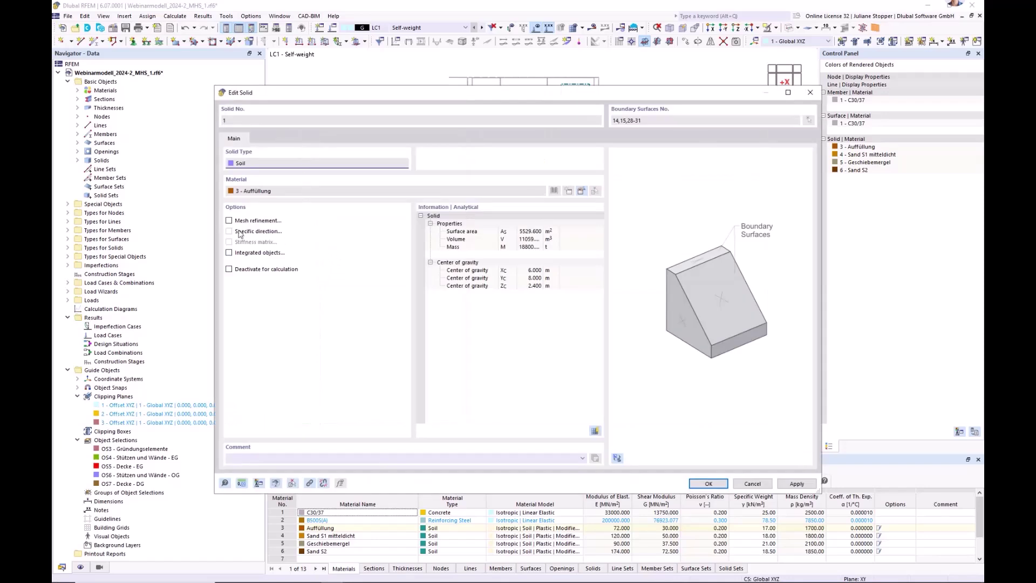
{"action": "left_click", "coordinate": [229, 221]}
{"action": "left_click", "coordinate": [273, 139]}
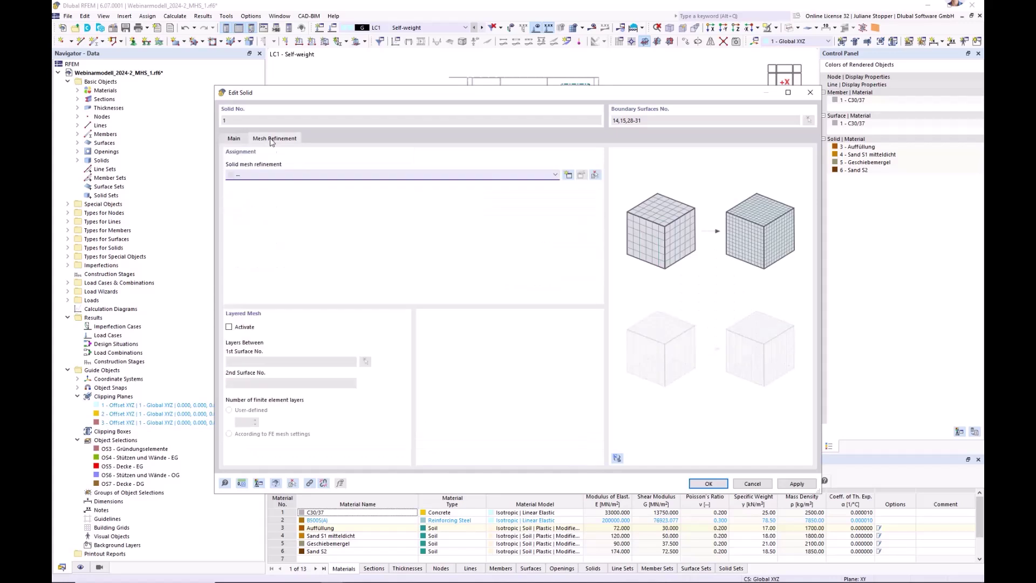
- Activate a layered mesh for the Auffüllung solid between surfaces 14 and 15 with 5 user-defined finite element layers
{"action": "left_click", "coordinate": [229, 327]}
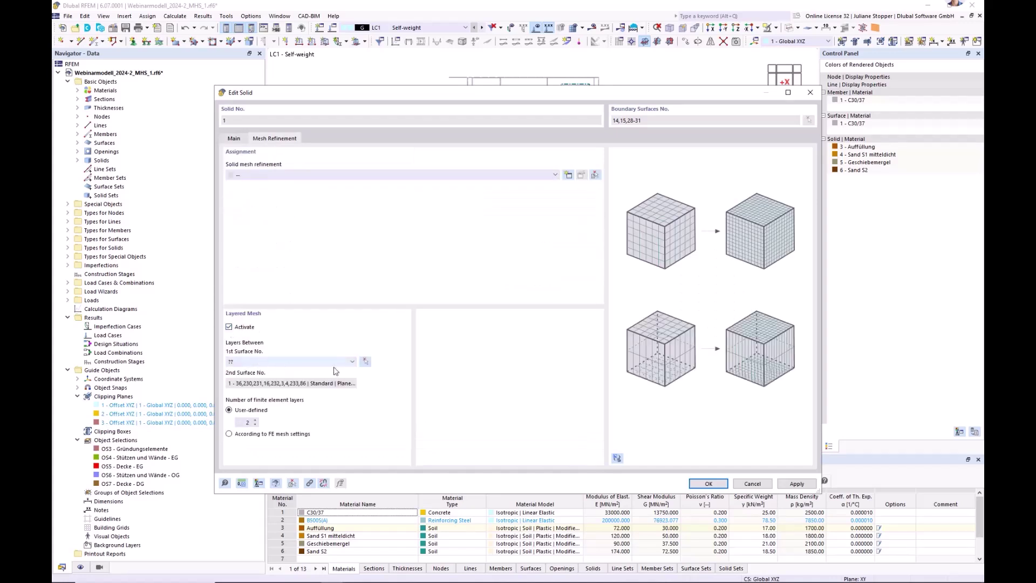
{"action": "left_click", "coordinate": [365, 362]}
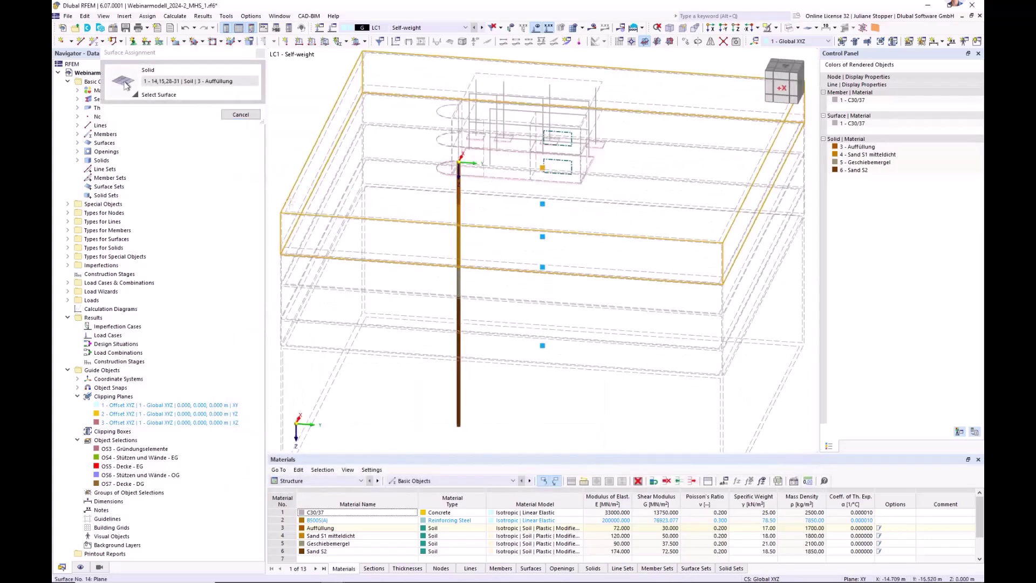
{"action": "left_click", "coordinate": [296, 202]}
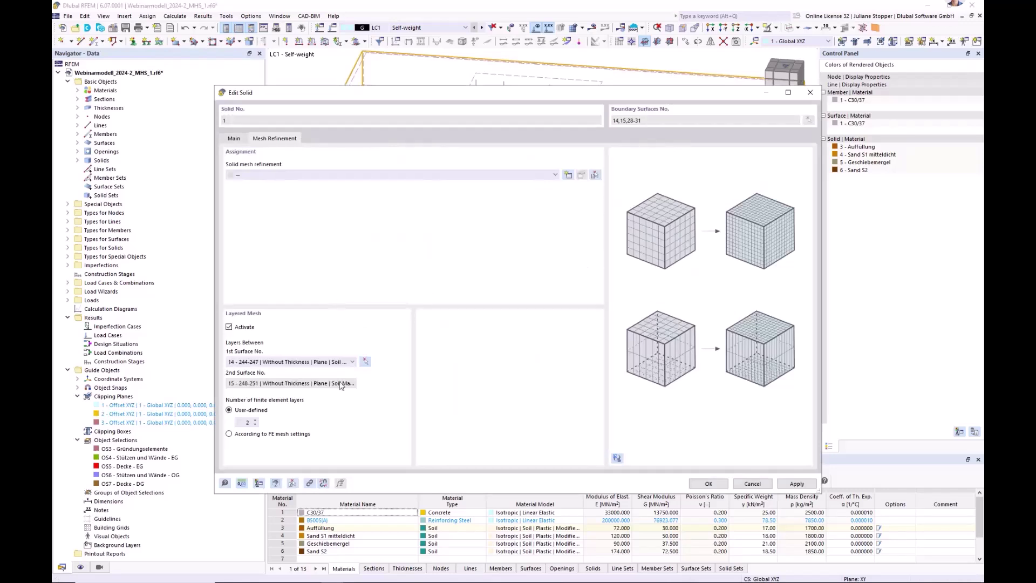
{"action": "double_click", "coordinate": [240, 423]}
{"action": "type", "text": "5"}
{"action": "left_click", "coordinate": [708, 483]}
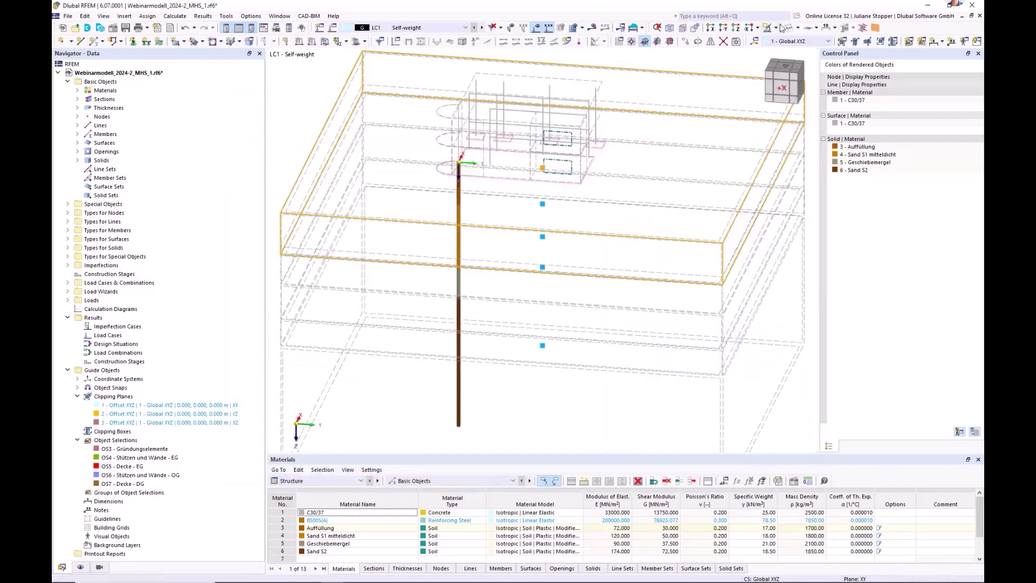
- Generate the finite element mesh and display it on the model in solid mode, showing the entire soil massif
{"action": "left_click", "coordinate": [575, 30]}
{"action": "left_click", "coordinate": [551, 339]}
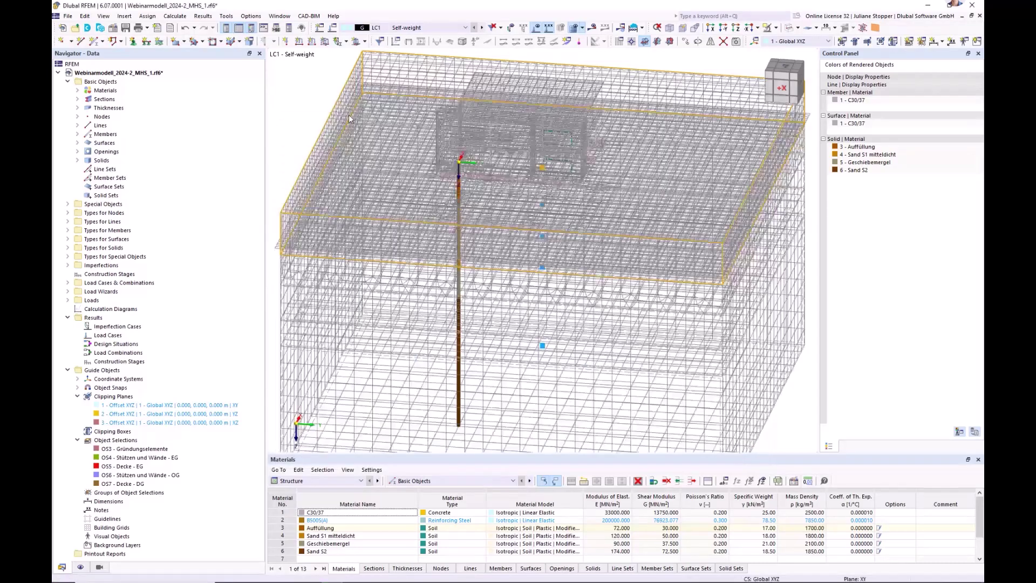
{"action": "left_click", "coordinate": [789, 31]}
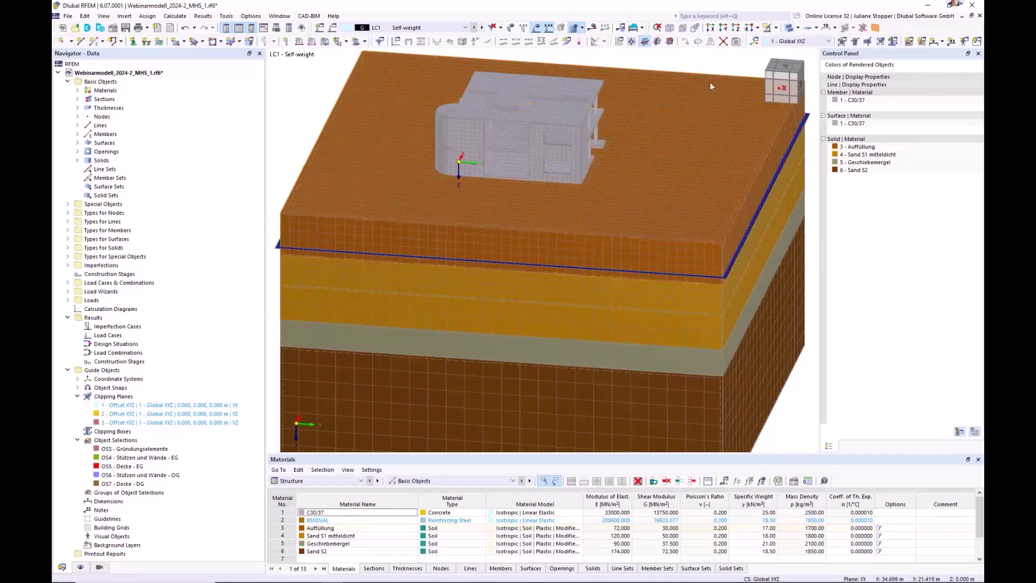
{"action": "scroll", "coordinate": [604, 251], "scroll_direction": "down", "scroll_amount": 3}
{"action": "middle_click_drag", "start_coordinate": [611, 294], "coordinate": [540, 259], "text": "ctrl"}
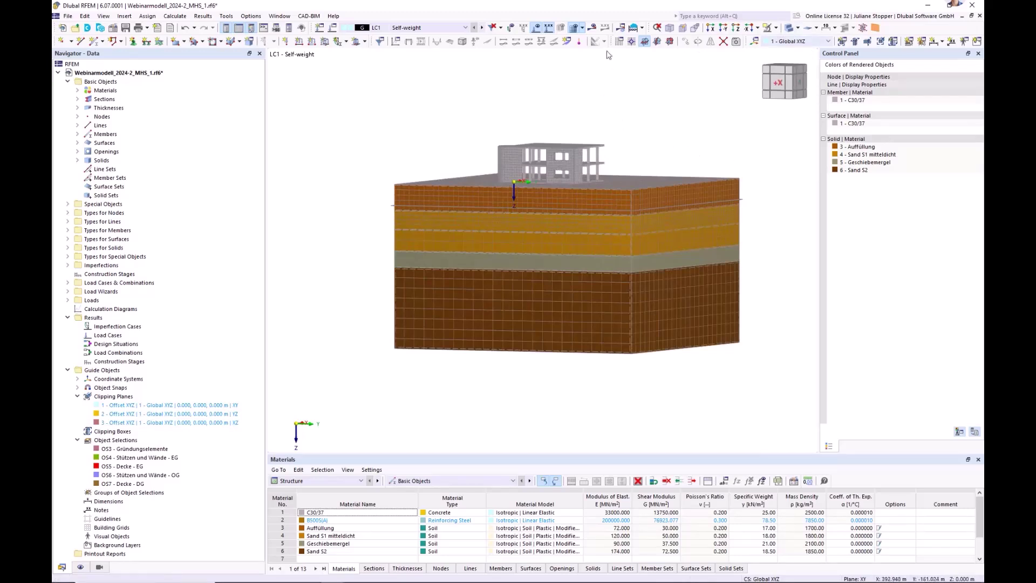
- Switch the model display to wireframe and hide the FE mesh
{"action": "scroll", "coordinate": [627, 243], "scroll_direction": "up", "scroll_amount": 3}
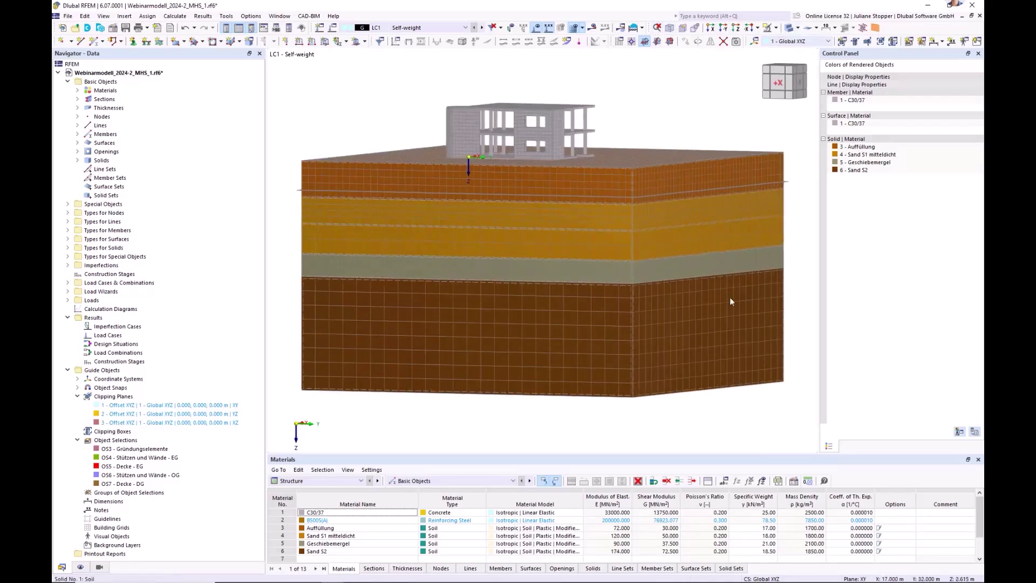
{"action": "left_click", "coordinate": [792, 30]}
{"action": "left_click", "coordinate": [793, 28]}
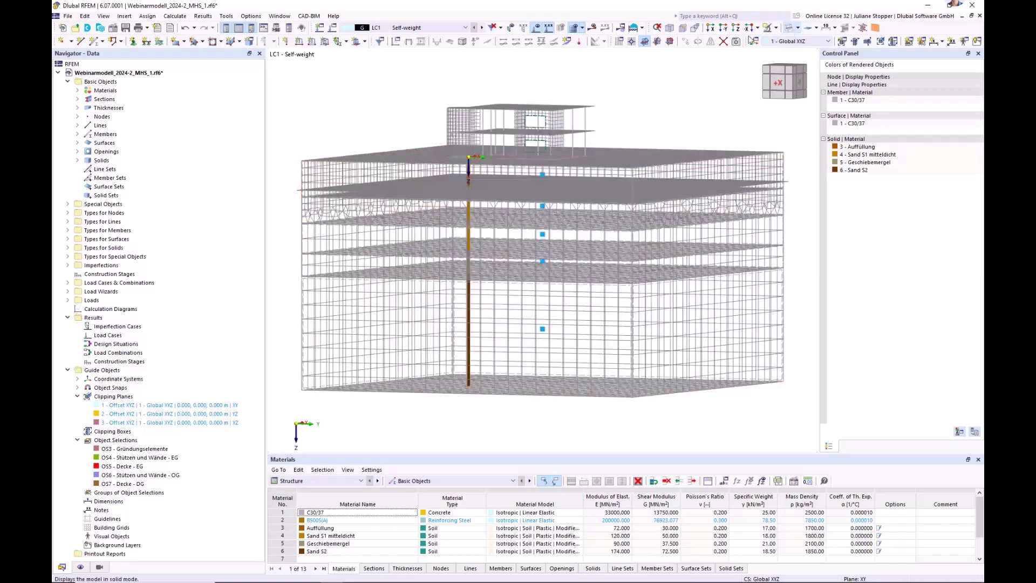
{"action": "left_click", "coordinate": [575, 30]}
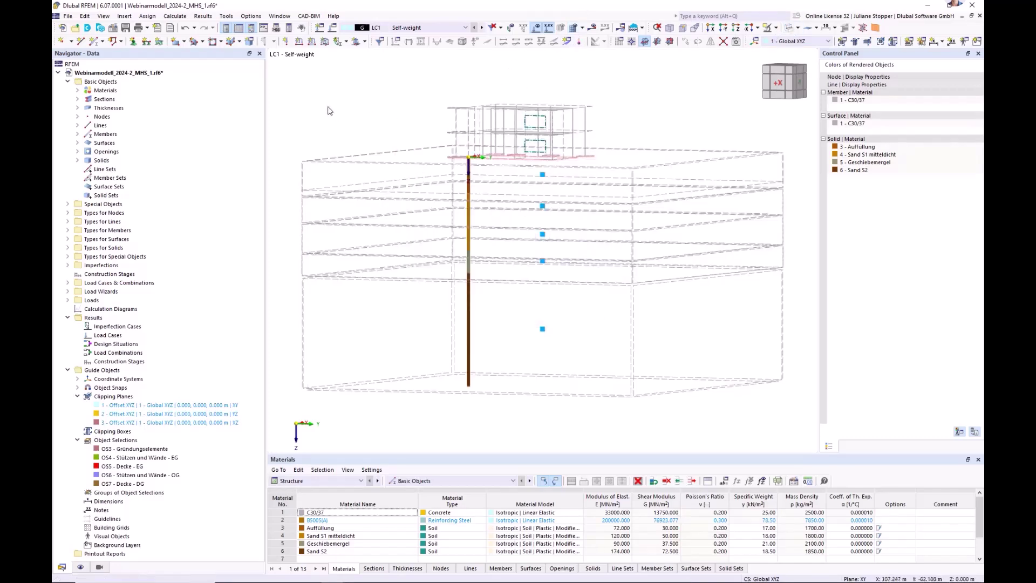
- In a view along Z, window-select the vertical boundary surfaces along all four sides of the soil massif
{"action": "middle_click_drag", "start_coordinate": [339, 101], "coordinate": [331, 132], "text": "ctrl"}
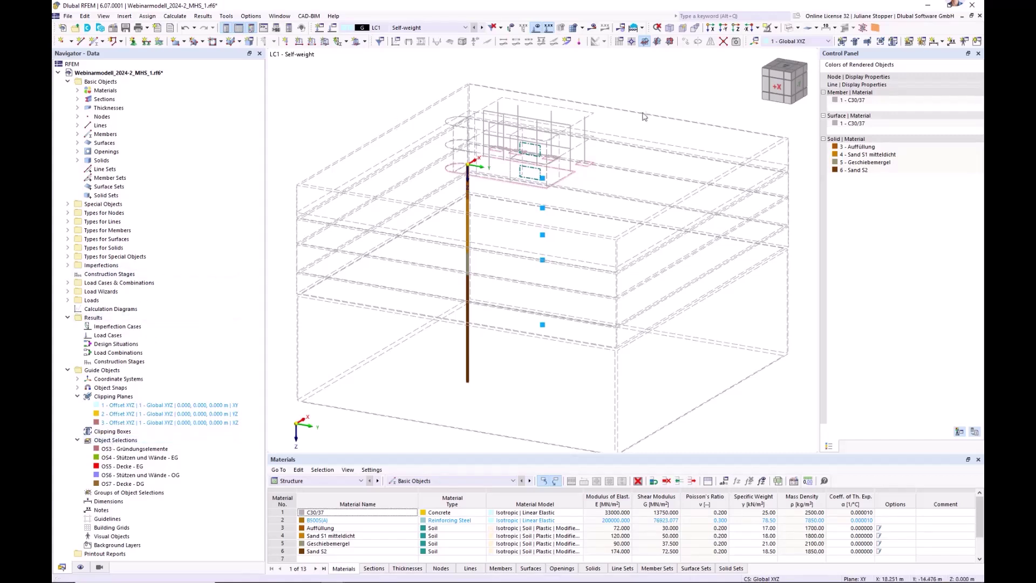
{"action": "left_click", "coordinate": [736, 28]}
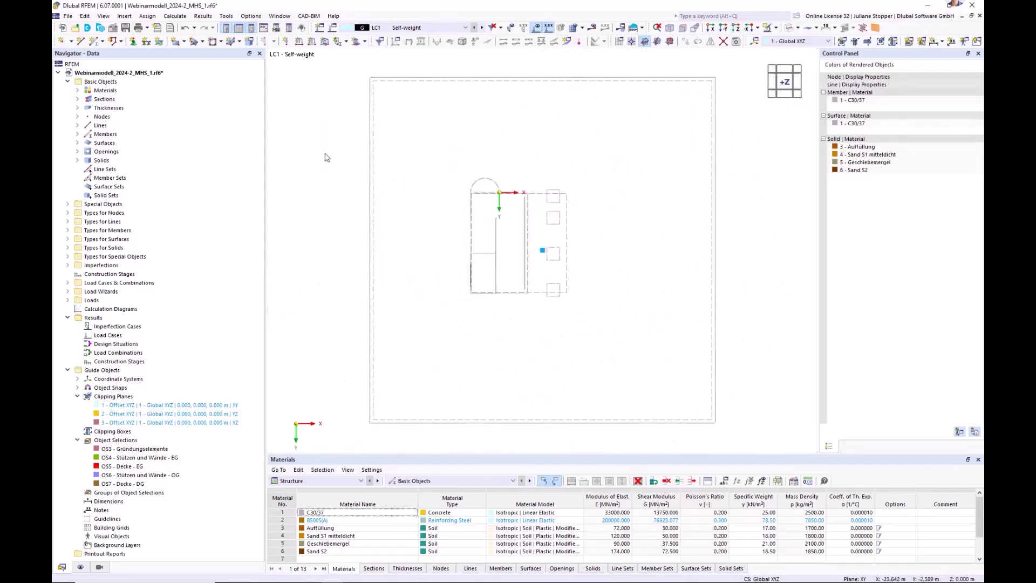
{"action": "left_click_drag", "start_coordinate": [352, 72], "coordinate": [386, 432]}
{"action": "left_click_drag", "start_coordinate": [469, 75], "coordinate": [721, 88]}
{"action": "left_click_drag", "start_coordinate": [349, 417], "coordinate": [748, 449]}
{"action": "left_click_drag", "start_coordinate": [705, 68], "coordinate": [754, 432]}
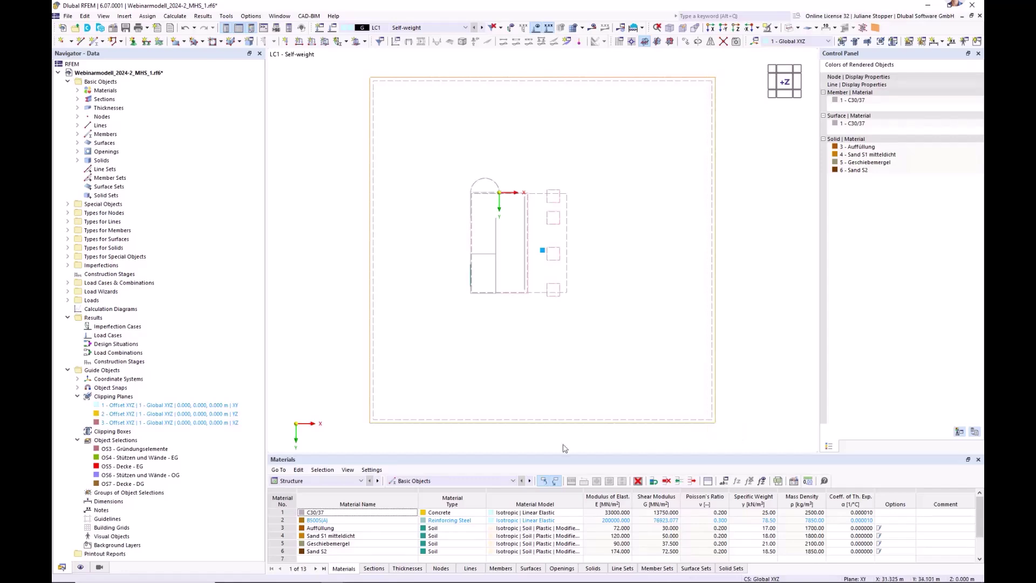
- Create an object selection from the selected surfaces and name it "Boundary Surfaces Solid"
{"action": "middle_click_drag", "start_coordinate": [544, 398], "coordinate": [502, 312], "text": "ctrl"}
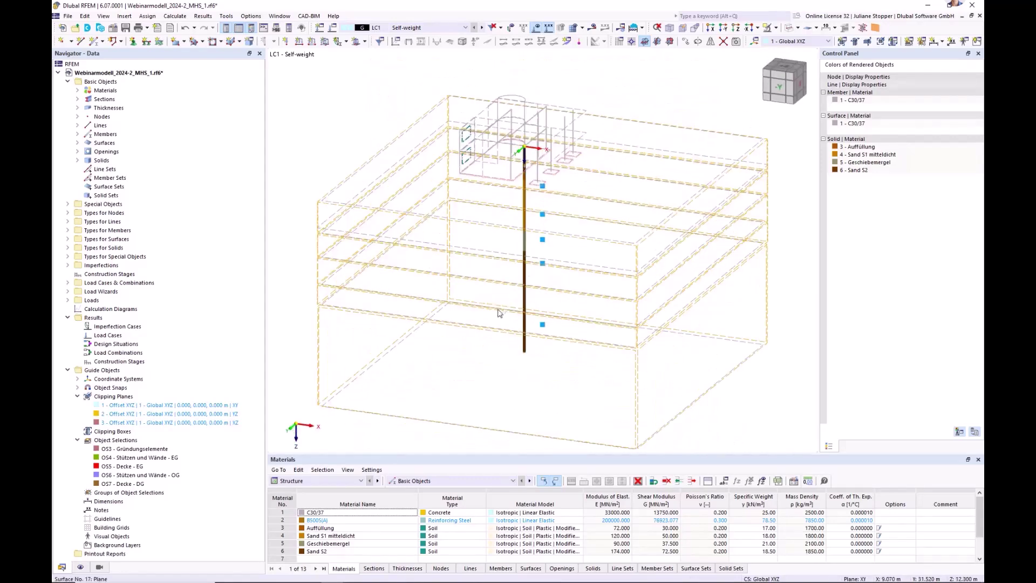
{"action": "right_click", "coordinate": [340, 395]}
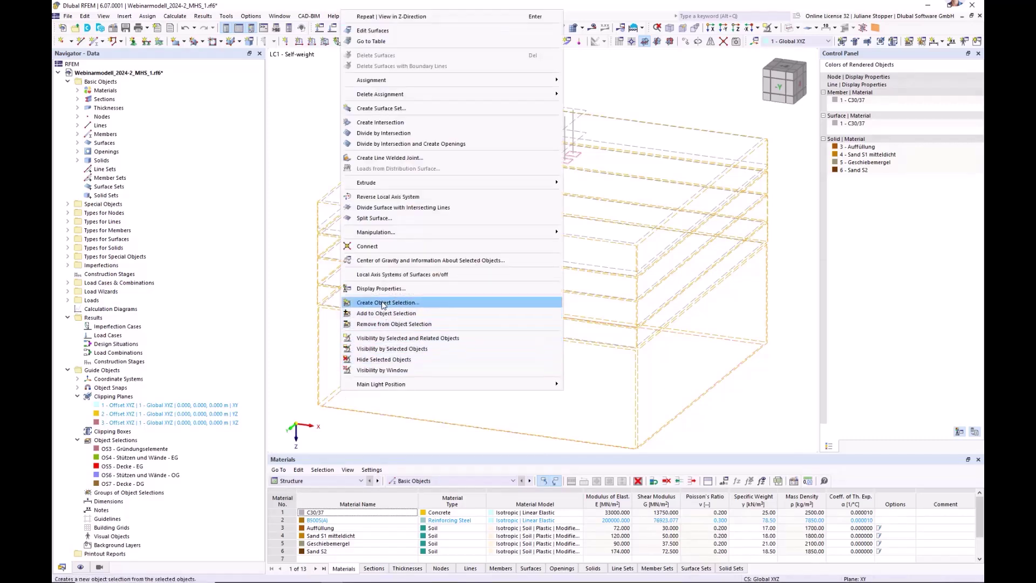
{"action": "left_click", "coordinate": [384, 304]}
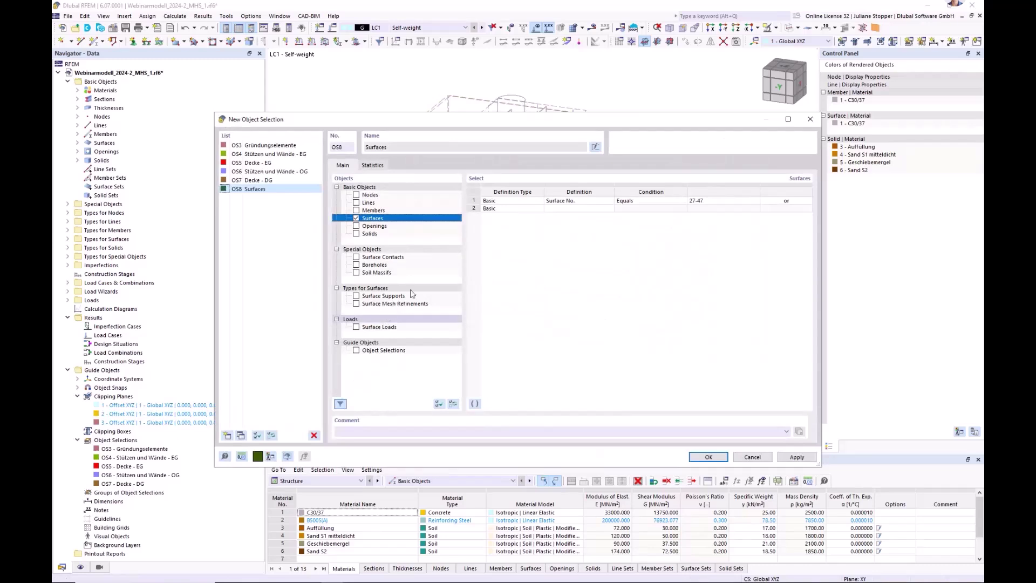
{"action": "left_click", "coordinate": [595, 147]}
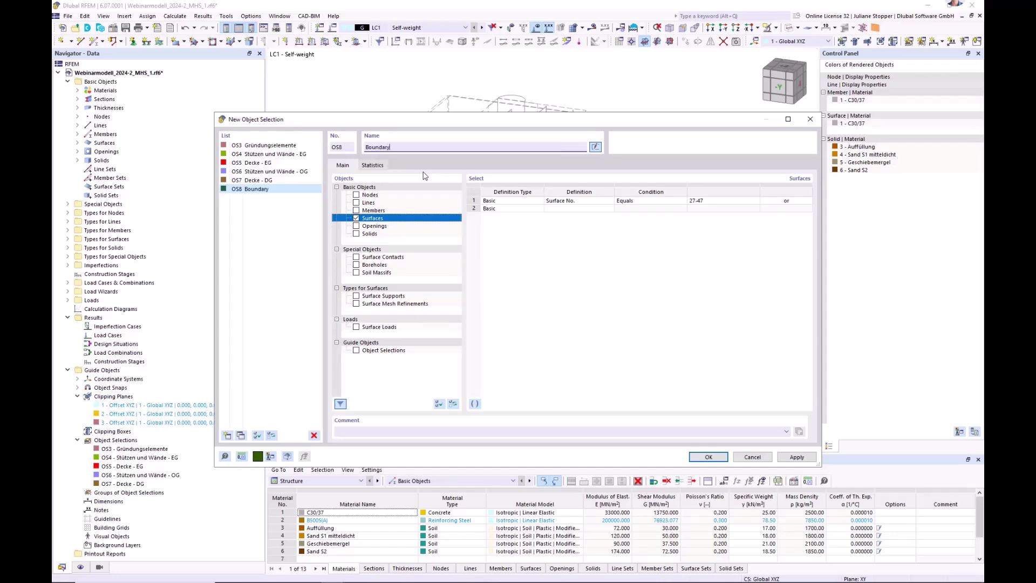
{"action": "type", "text": "Boundary Surf"}
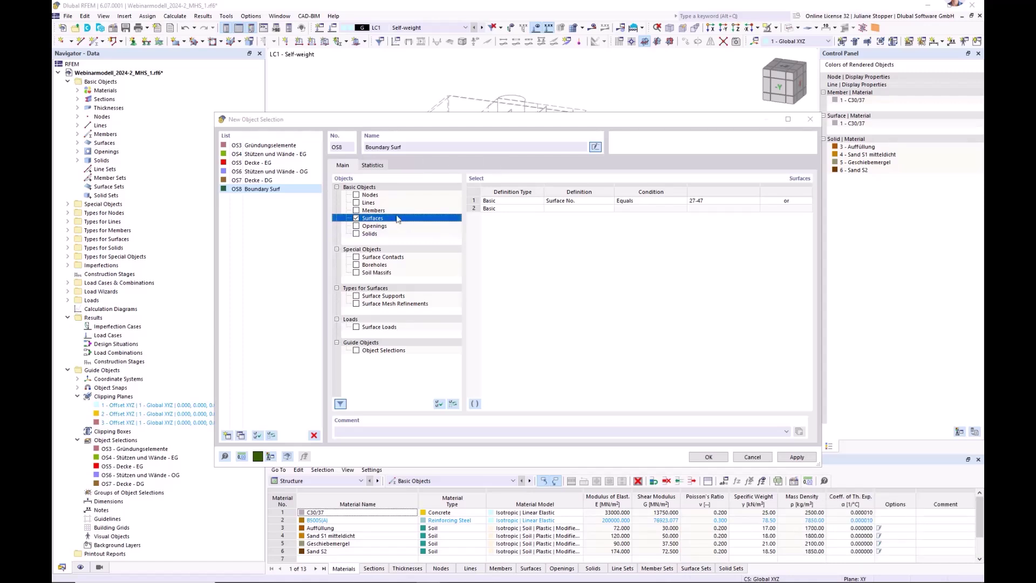
{"action": "left_click", "coordinate": [413, 146]}
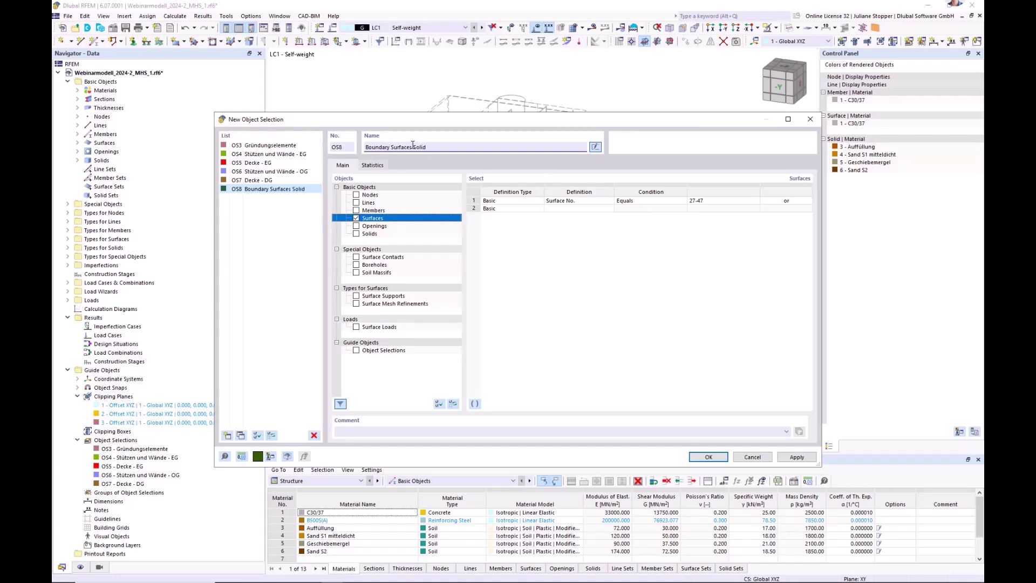
{"action": "left_click", "coordinate": [712, 458]}
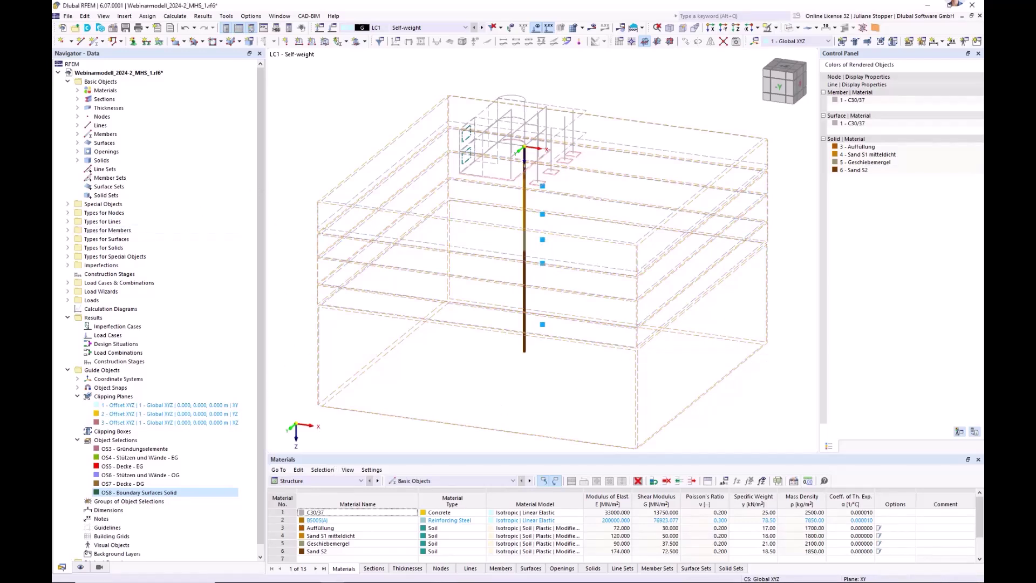
- Display the building and the whole soil massif in solid mode
{"action": "scroll", "coordinate": [397, 317], "scroll_direction": "down", "scroll_amount": 2}
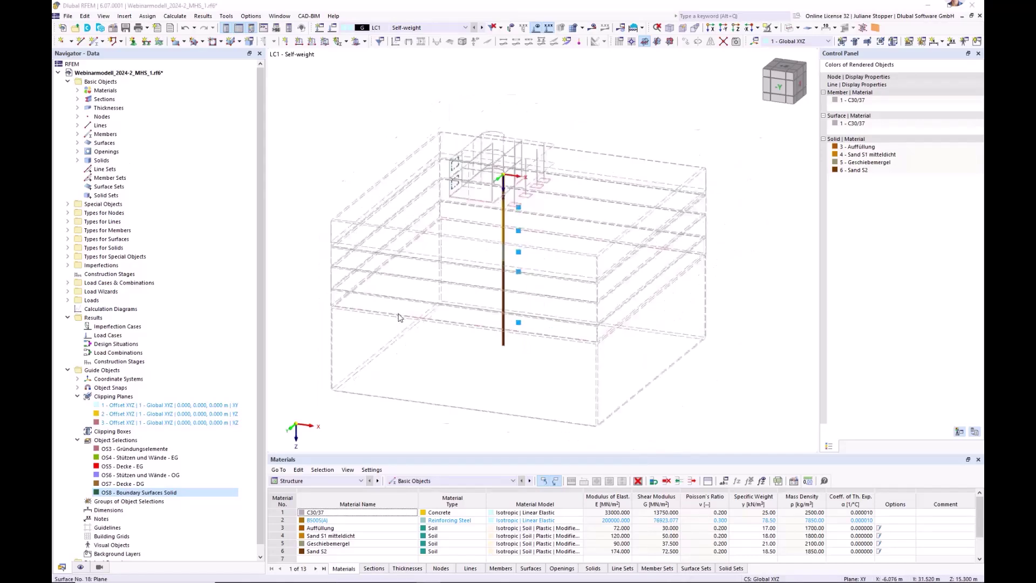
{"action": "left_click", "coordinate": [788, 27]}
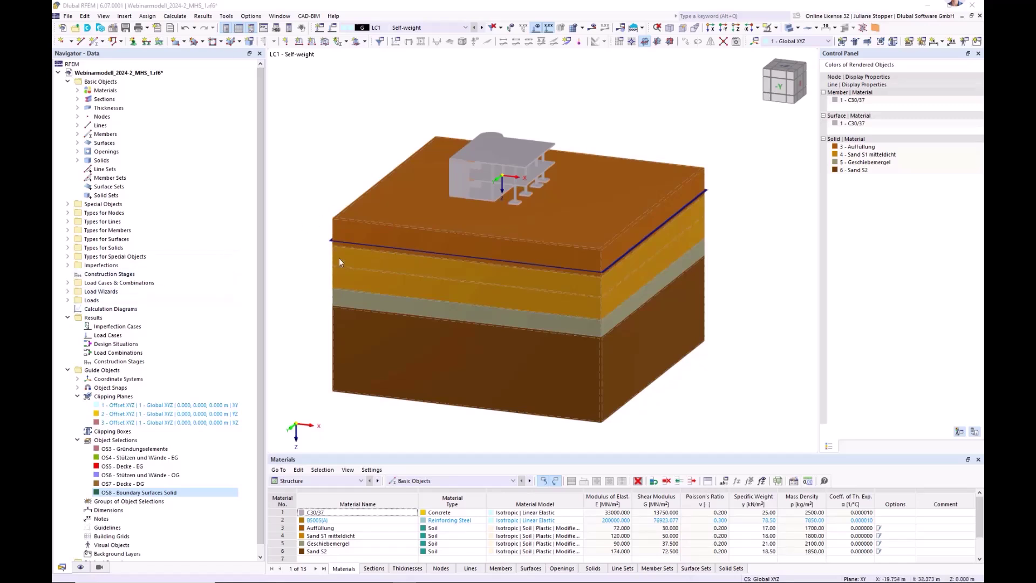
{"action": "middle_click_drag", "start_coordinate": [695, 383], "coordinate": [680, 383], "text": "ctrl"}
- Review the self-weight settings and action categories of load cases Self-weight, Eigengewicht Boden, Ausbaulast and Nutzlast
{"action": "left_click", "coordinate": [67, 283]}
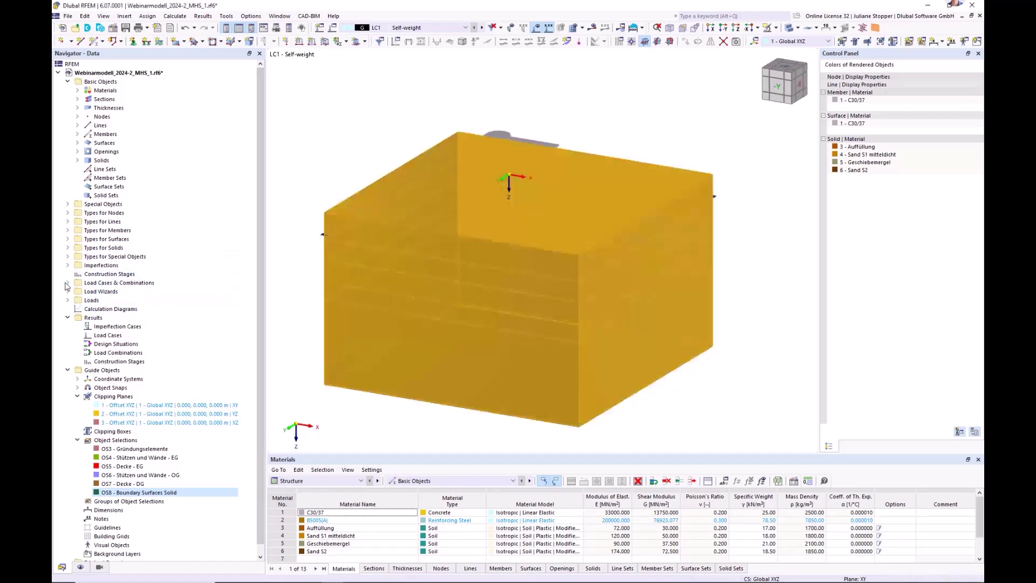
{"action": "left_click", "coordinate": [66, 283]}
{"action": "left_click", "coordinate": [100, 302]}
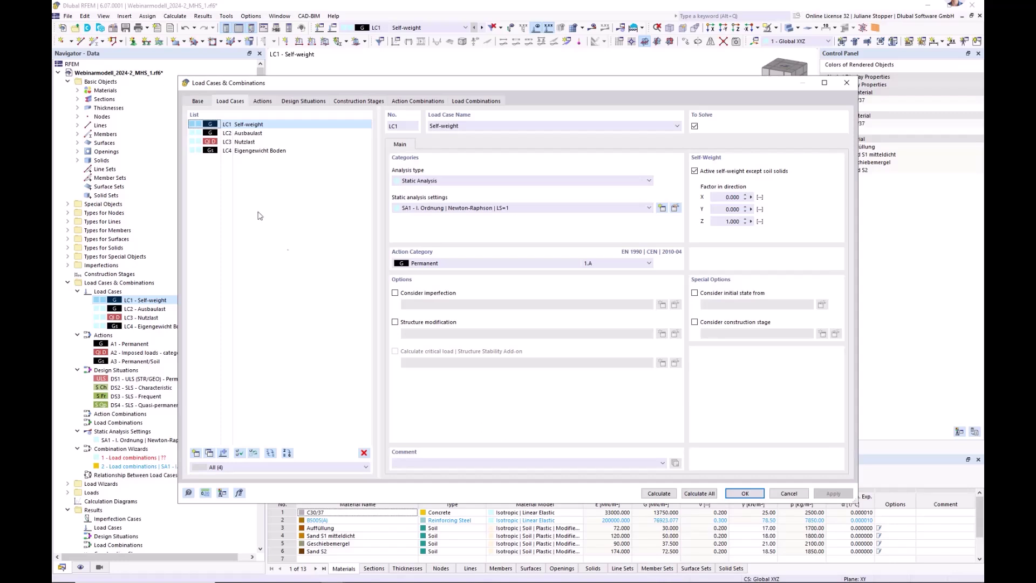
{"action": "left_click", "coordinate": [248, 153]}
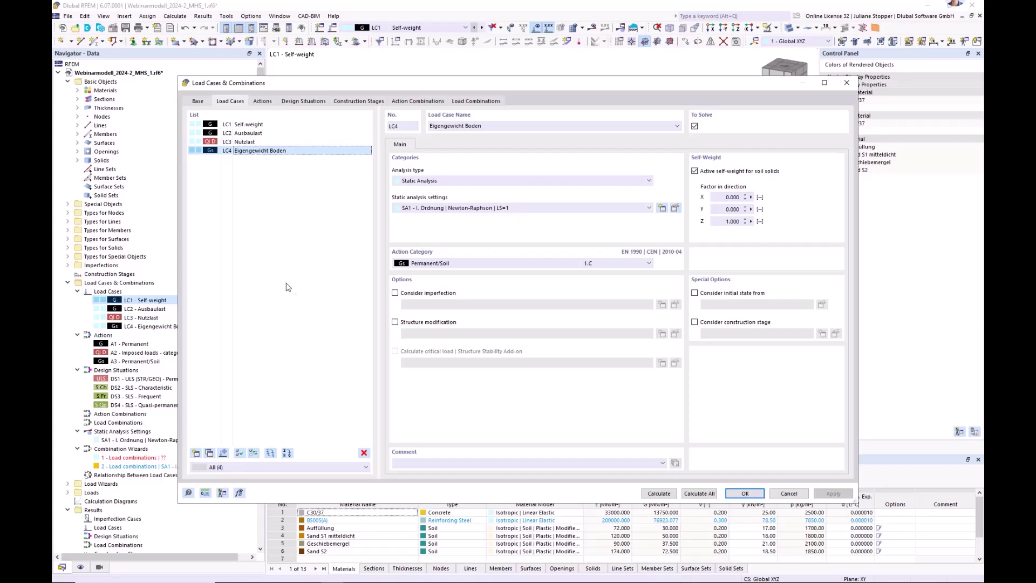
{"action": "left_click", "coordinate": [243, 125]}
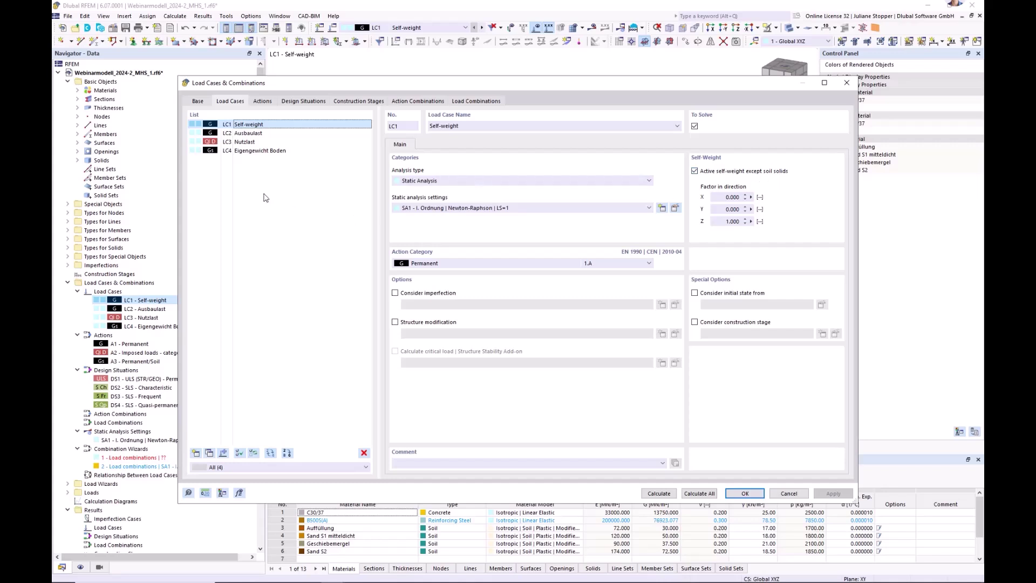
{"action": "left_click", "coordinate": [248, 134]}
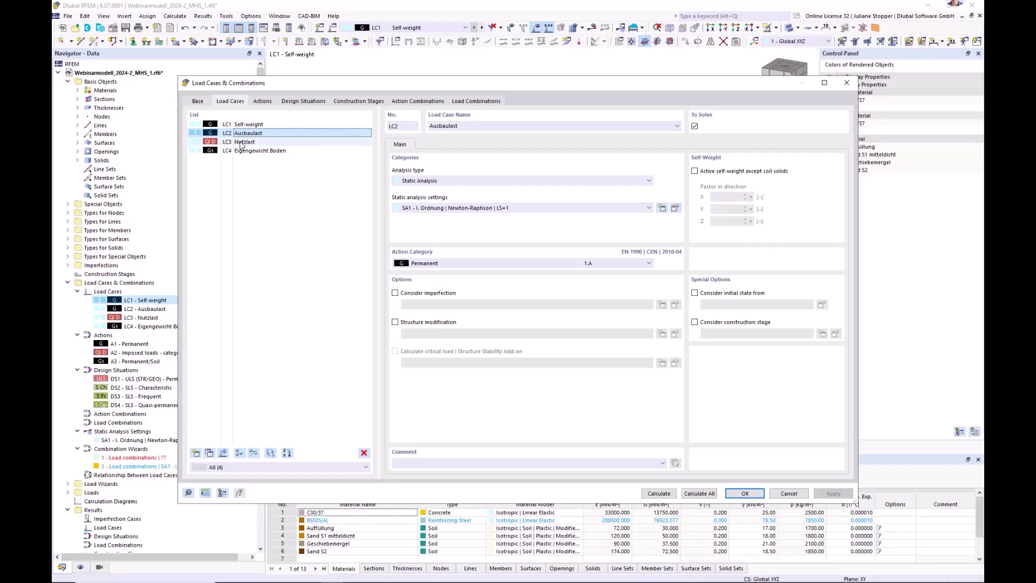
{"action": "left_click", "coordinate": [242, 142]}
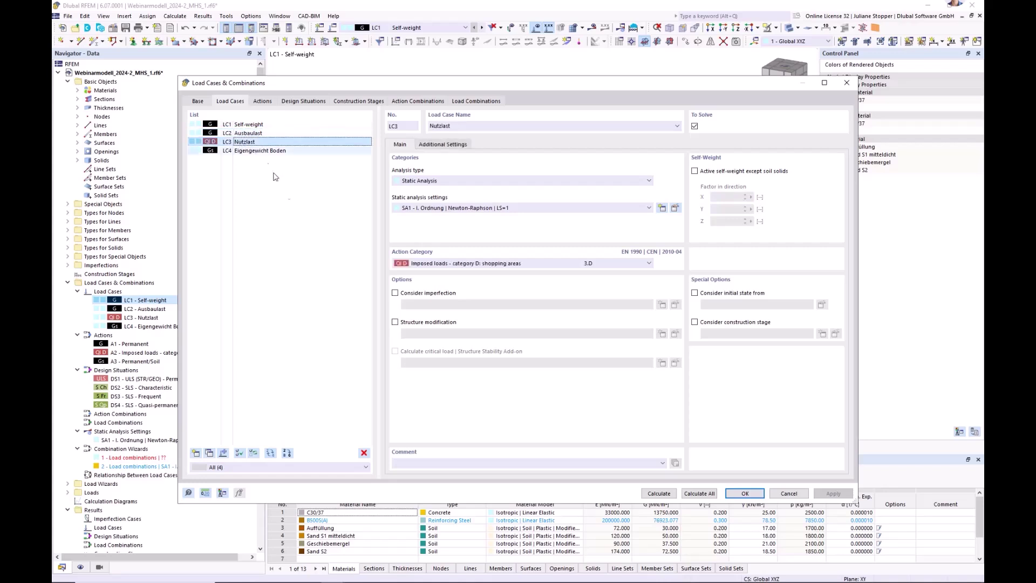
- Check the actions, design situations and construction stages of the load definition, and close it without changes
{"action": "left_click", "coordinate": [262, 102]}
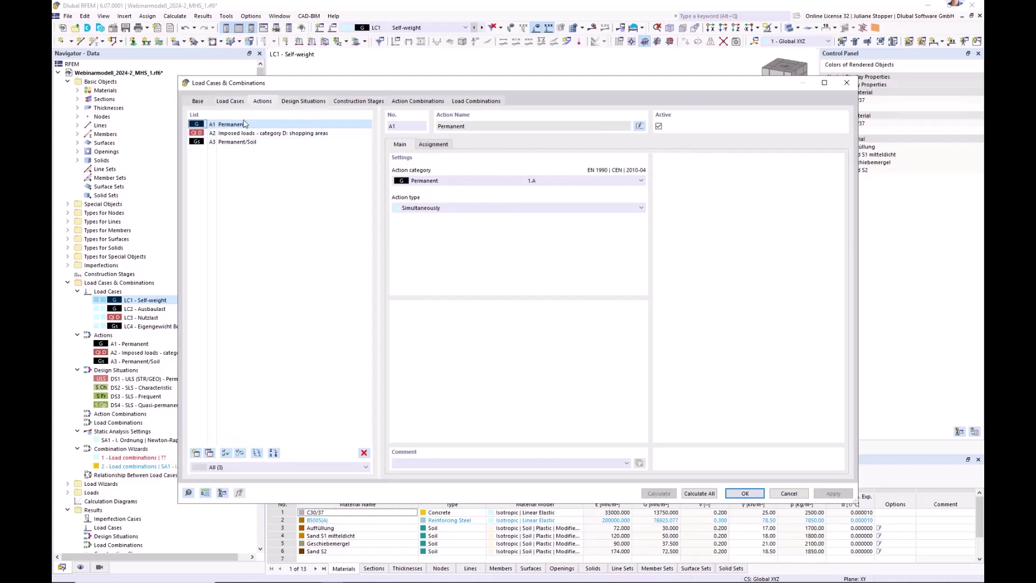
{"action": "left_click", "coordinate": [303, 102]}
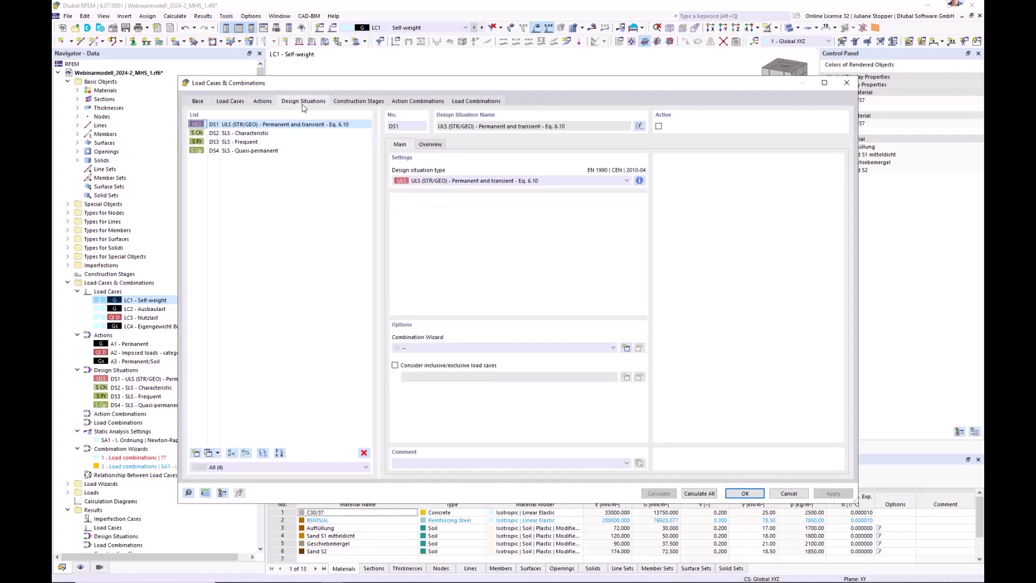
{"action": "left_click", "coordinate": [350, 103]}
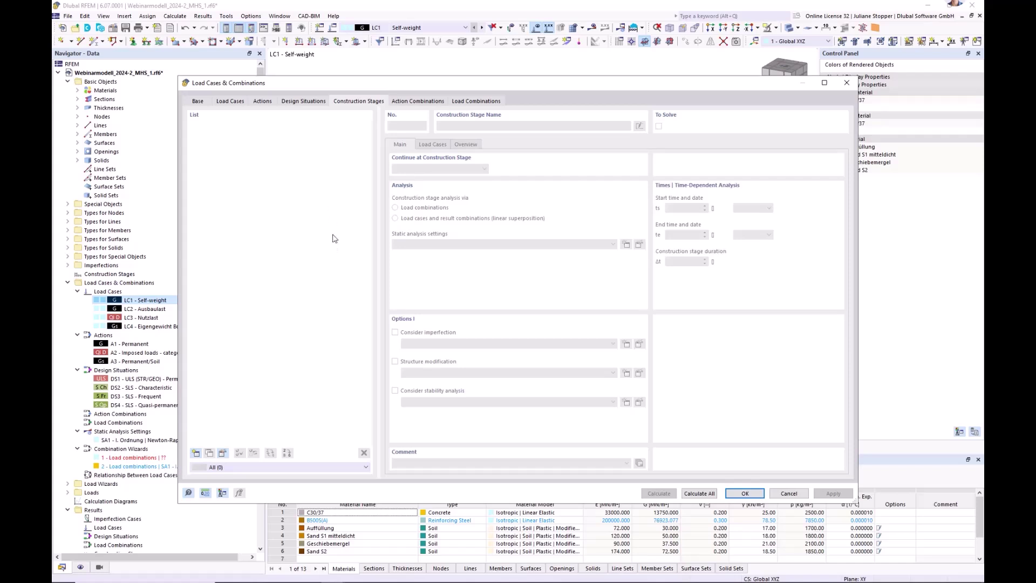
{"action": "left_click", "coordinate": [788, 493]}
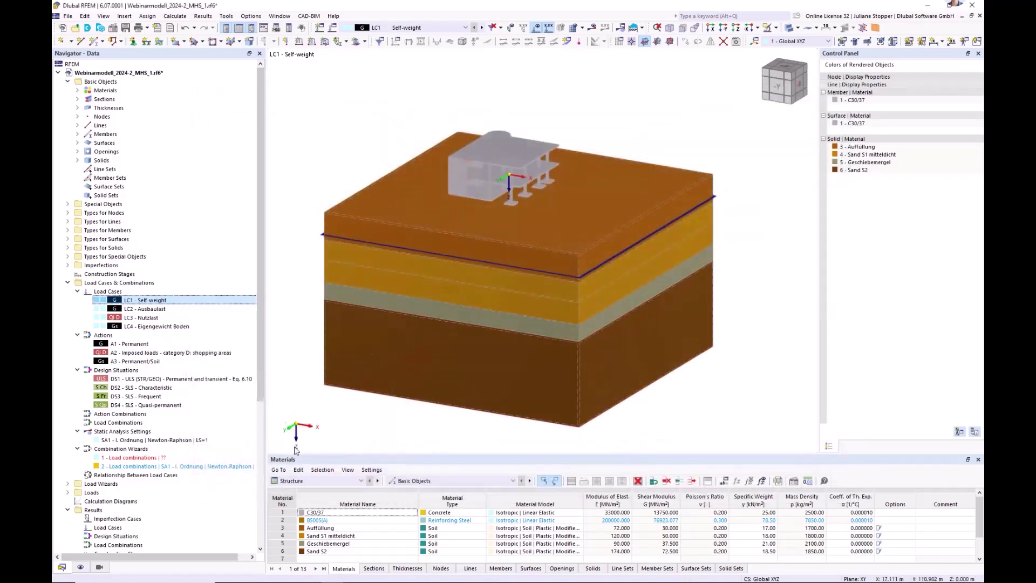
- Collapse the load case, results and guide object branches of the model tree and create a new construction stage
{"action": "left_click", "coordinate": [68, 282]}
{"action": "left_click", "coordinate": [68, 317]}
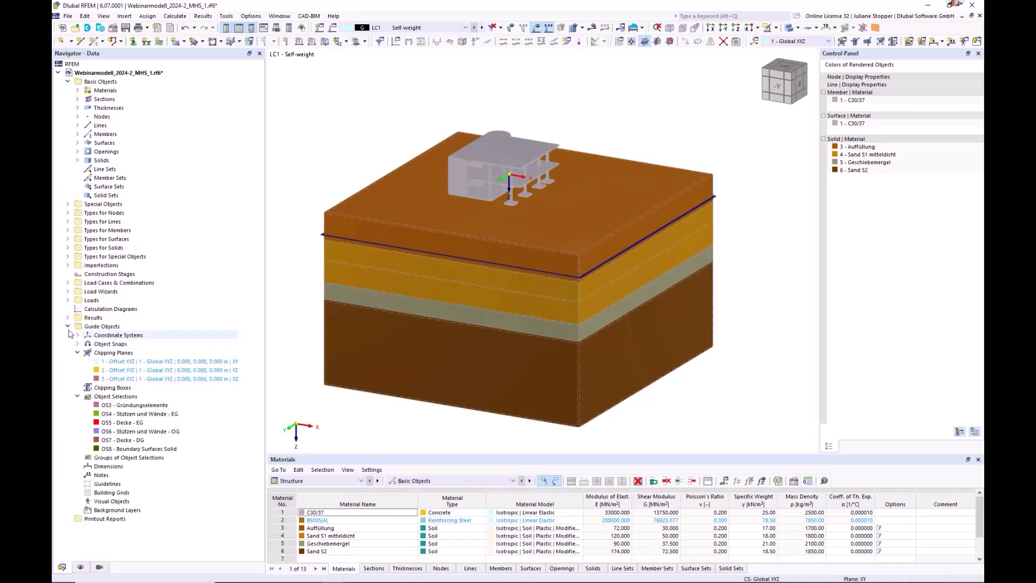
{"action": "left_click", "coordinate": [67, 326]}
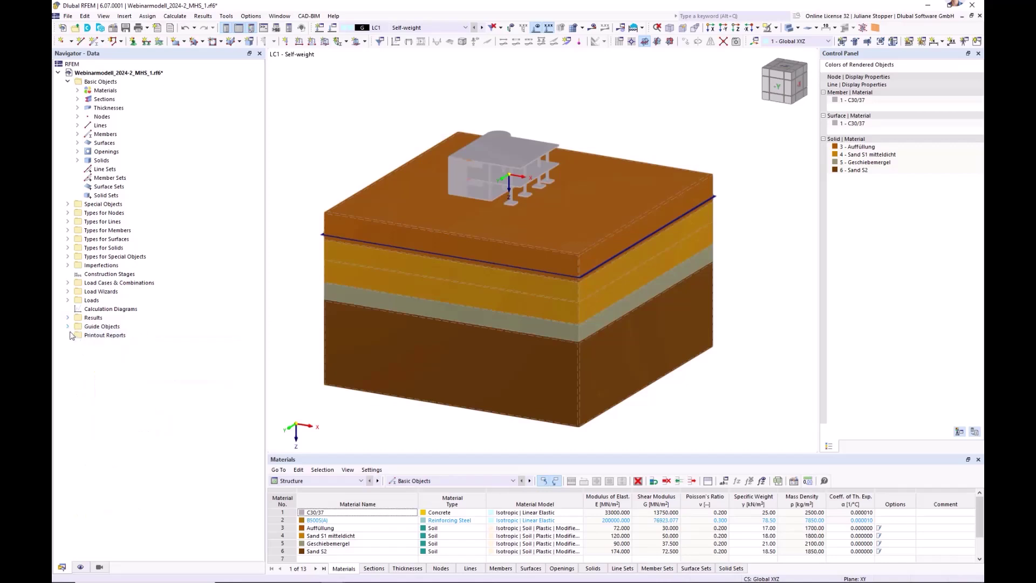
{"action": "right_click", "coordinate": [97, 276]}
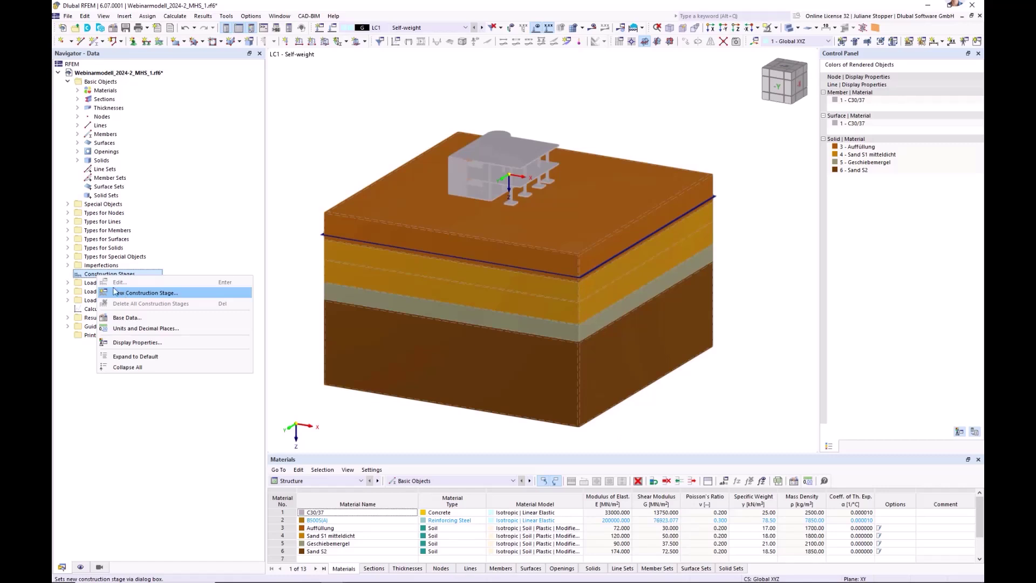
{"action": "left_click", "coordinate": [85, 275]}
{"action": "right_click", "coordinate": [85, 275]}
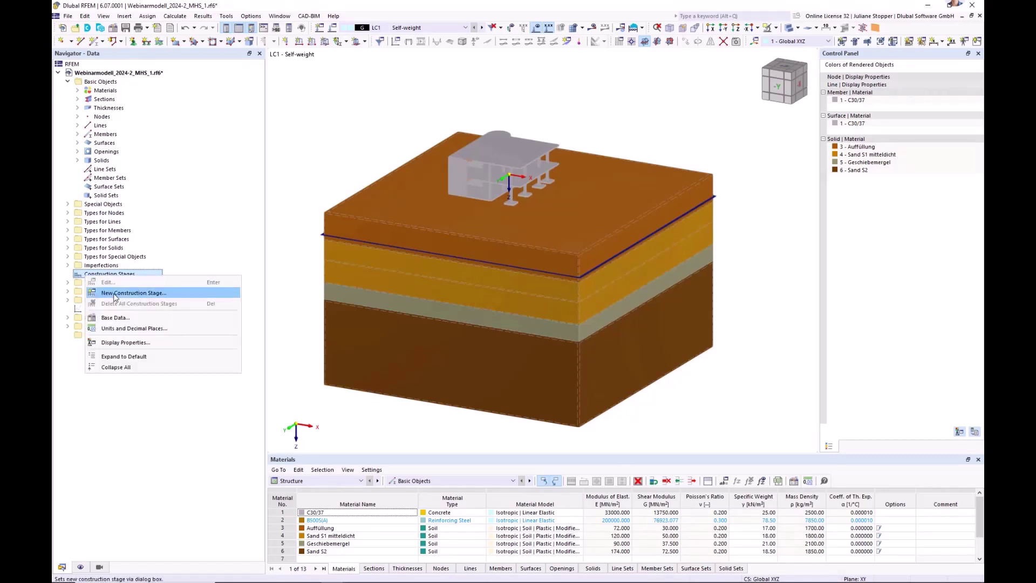
{"action": "left_click", "coordinate": [114, 293]}
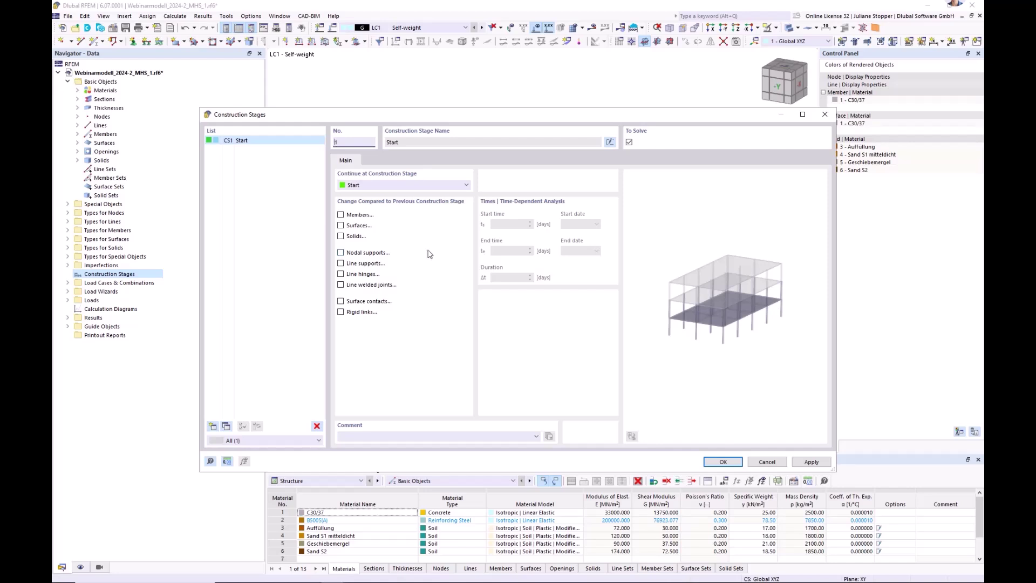
- Activate changes to solids in construction stage CS1 and add all solids to it
{"action": "left_click", "coordinate": [341, 237]}
{"action": "left_click", "coordinate": [382, 162]}
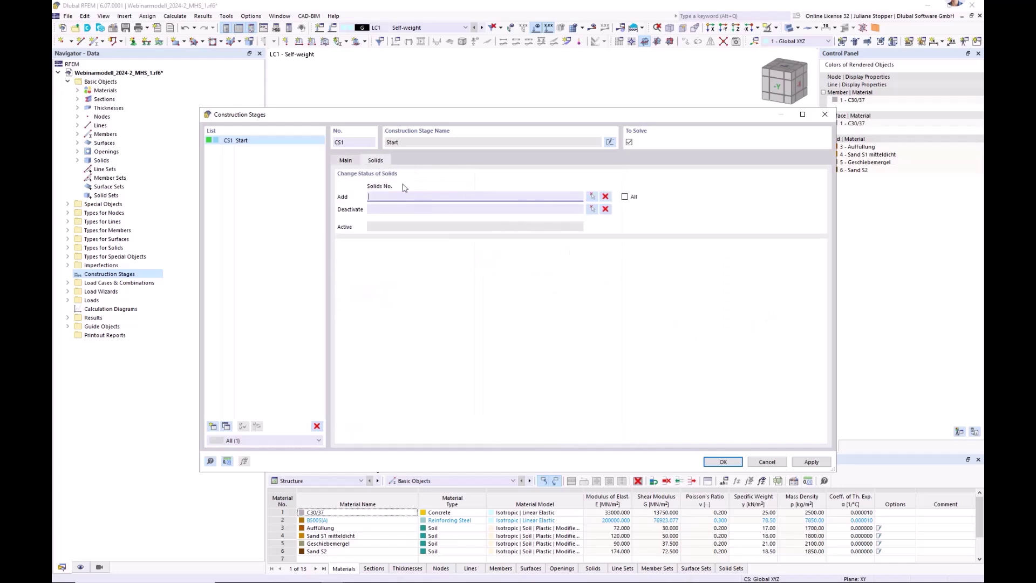
{"action": "left_click", "coordinate": [625, 197]}
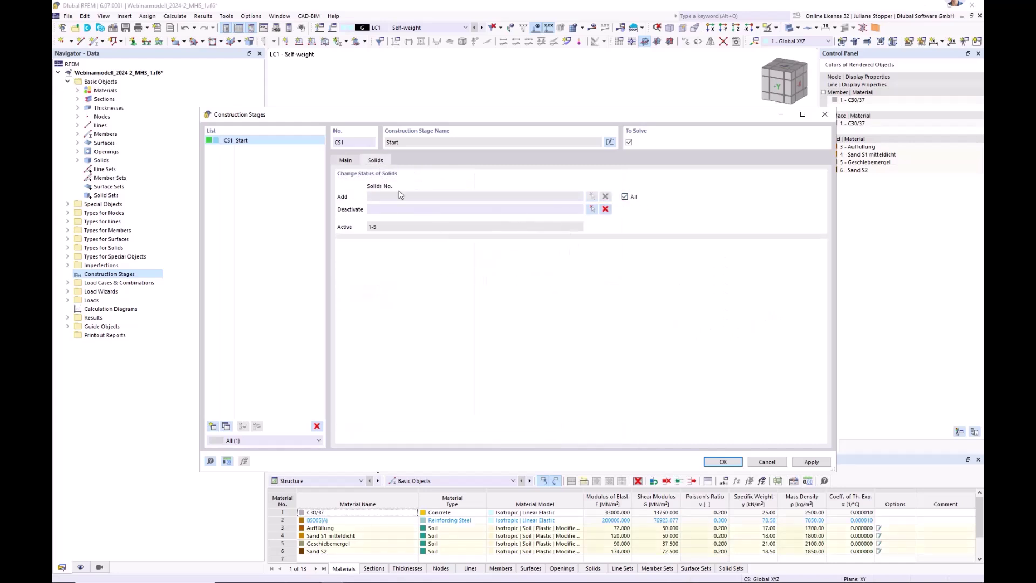
- Activate changes to surfaces in construction stage CS1 and add surfaces 27-47 from object selection OS8 - Boundary Surfaces Solid
{"action": "left_click", "coordinate": [346, 162]}
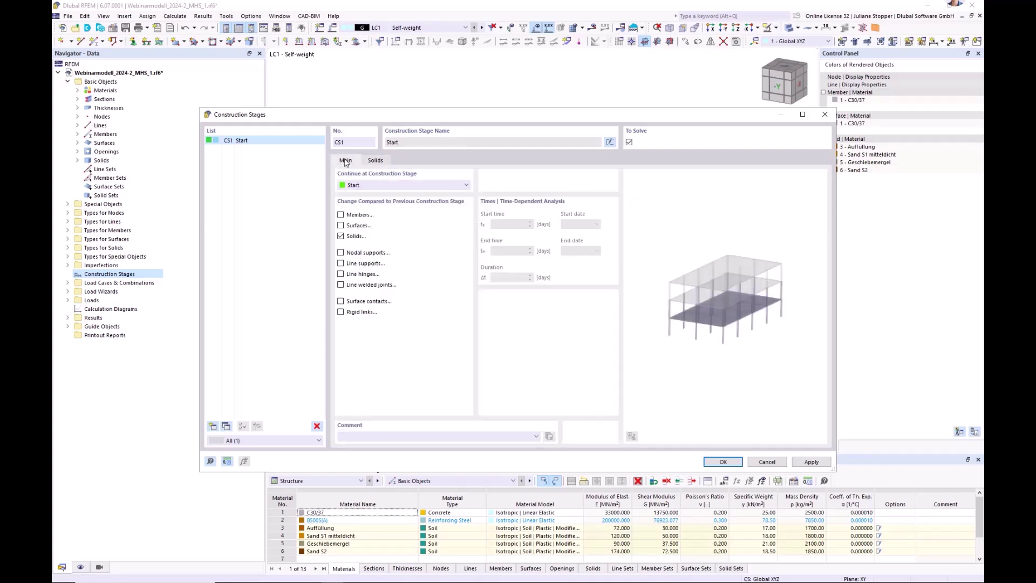
{"action": "left_click", "coordinate": [341, 226]}
{"action": "left_click", "coordinate": [375, 161]}
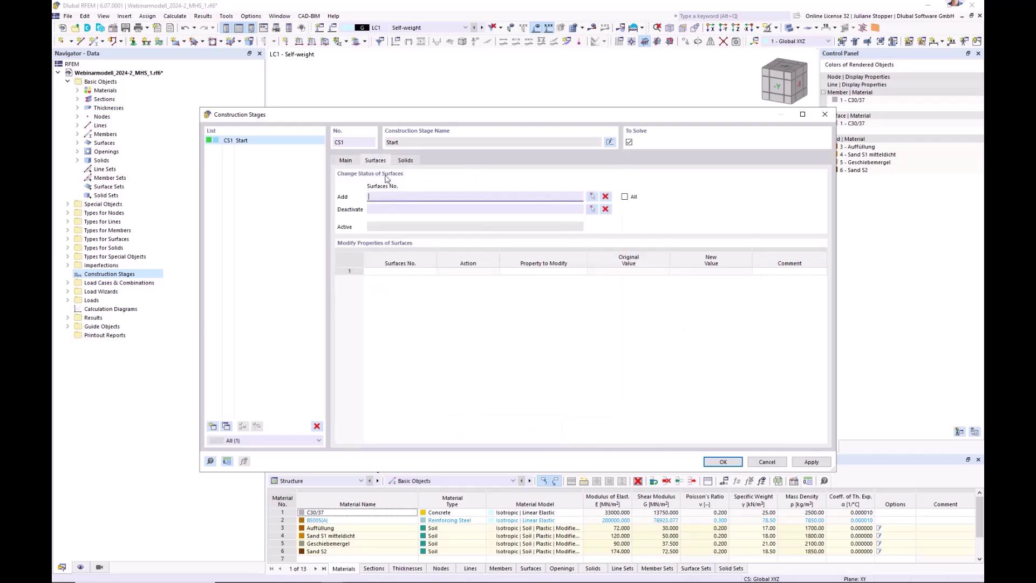
{"action": "left_click", "coordinate": [592, 197]}
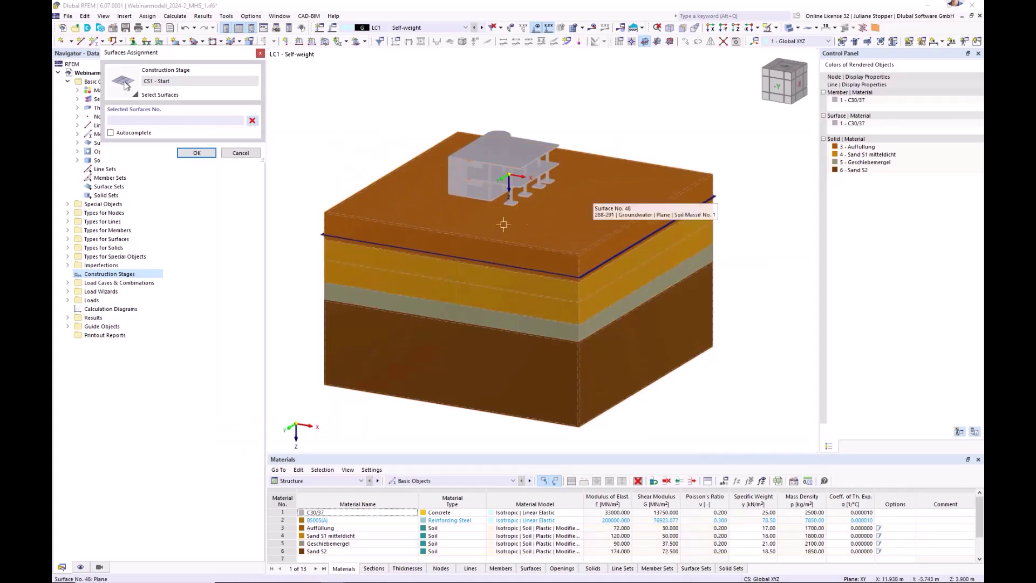
{"action": "left_click", "coordinate": [68, 326]}
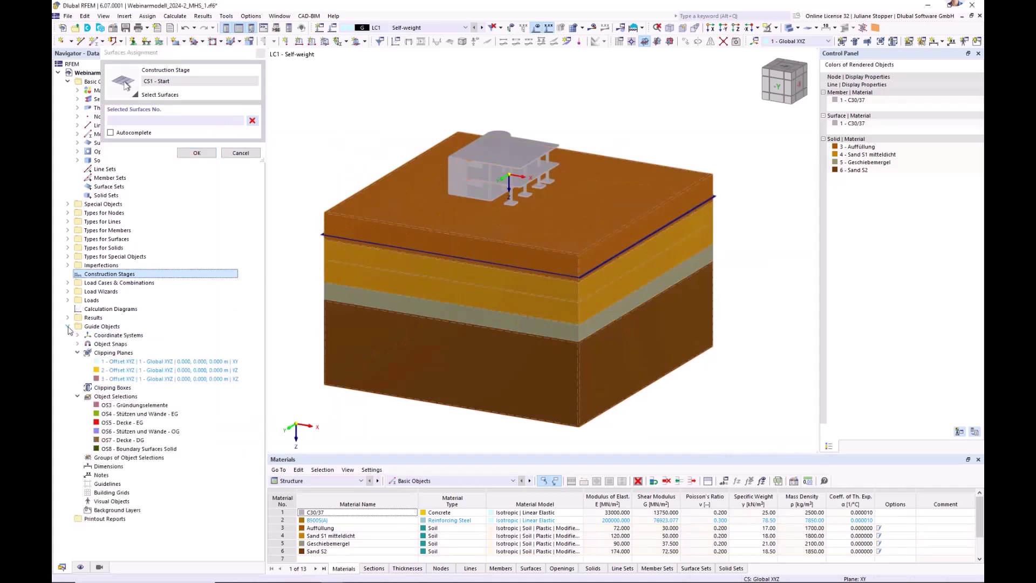
{"action": "left_click", "coordinate": [107, 450]}
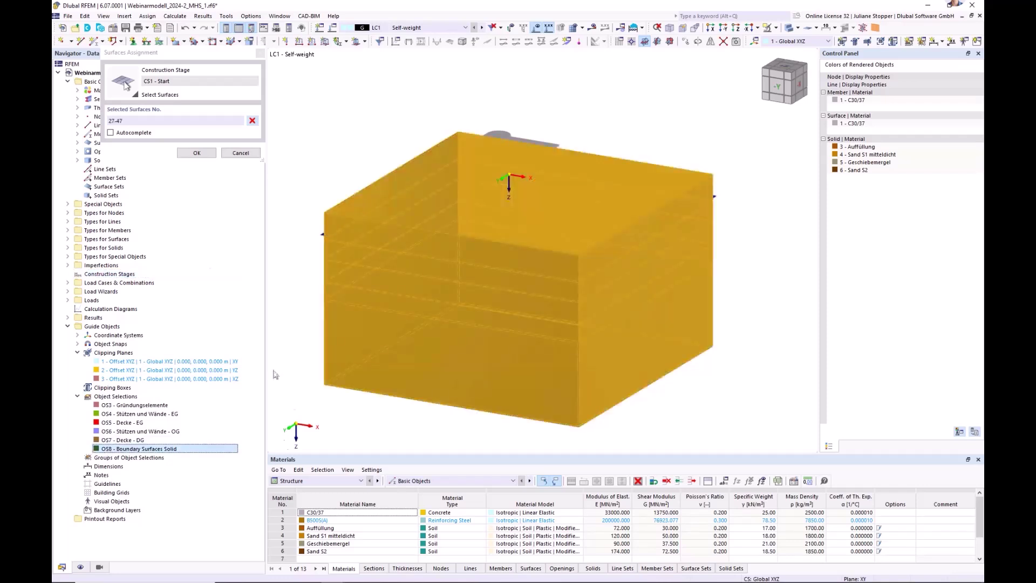
{"action": "left_click", "coordinate": [195, 154]}
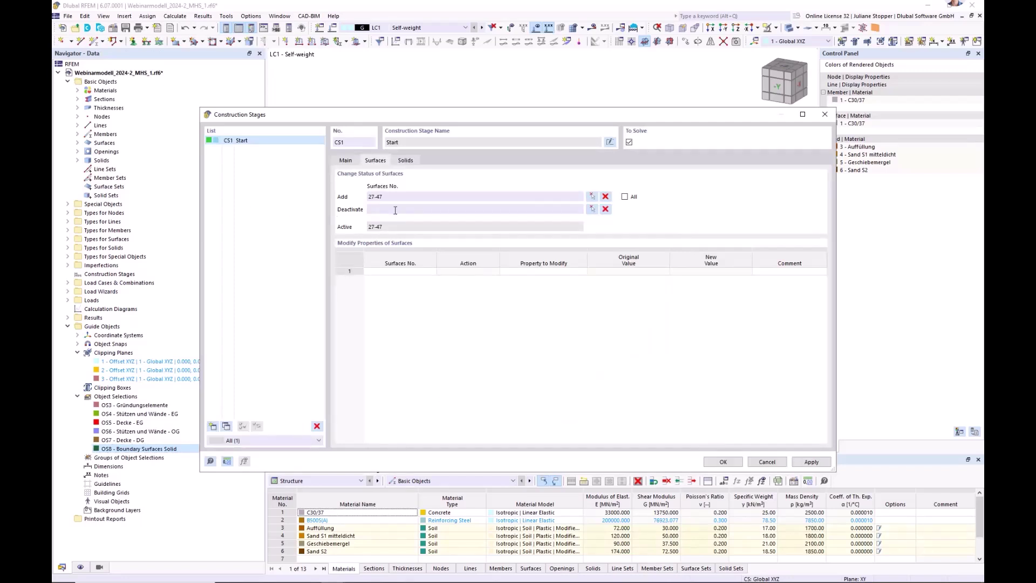
{"action": "left_click", "coordinate": [812, 462]}
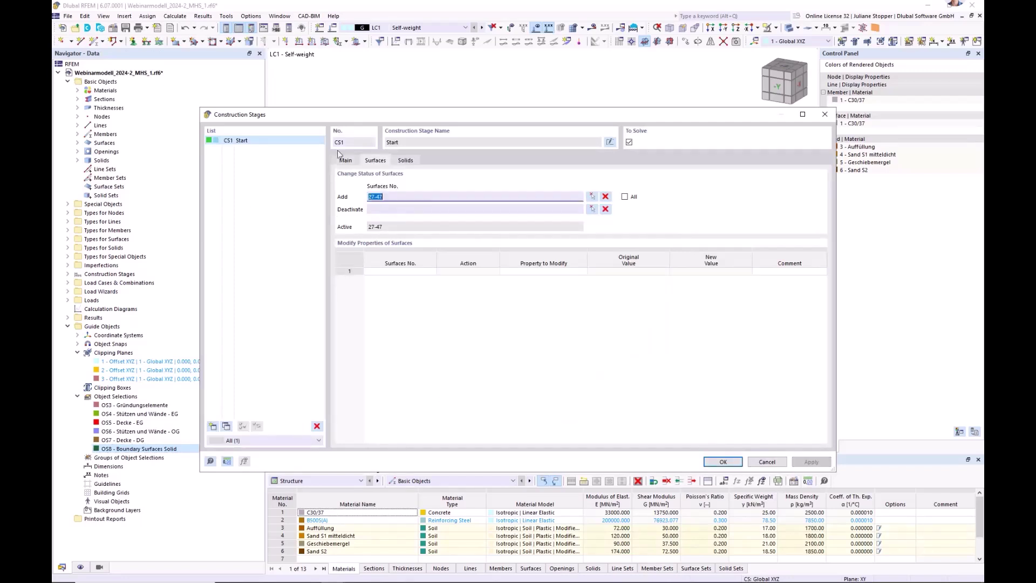
{"action": "left_click", "coordinate": [344, 160]}
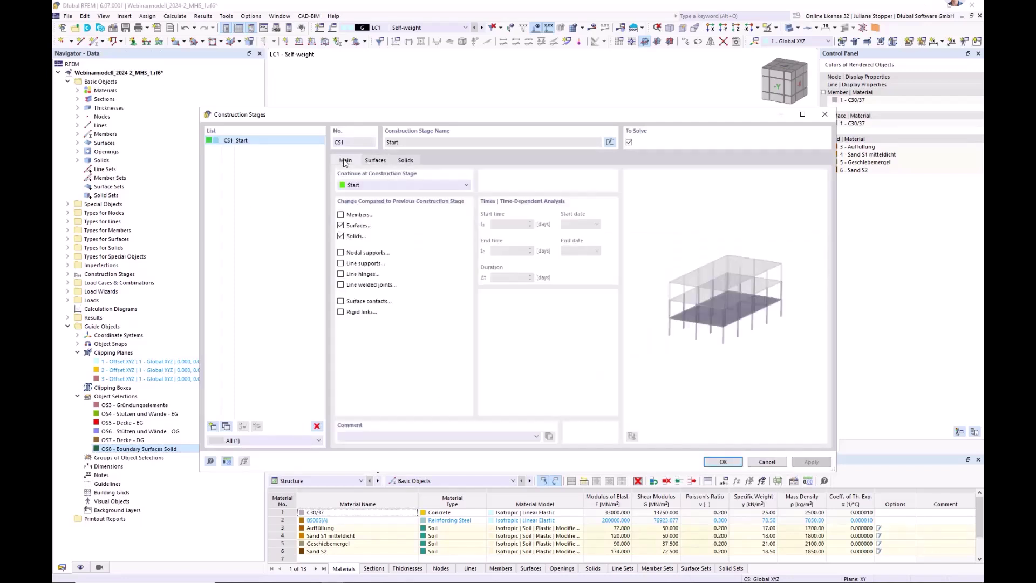
- Create construction stage CS2 following CS1, with changes to surfaces and solids deactivated
{"action": "left_click", "coordinate": [212, 427]}
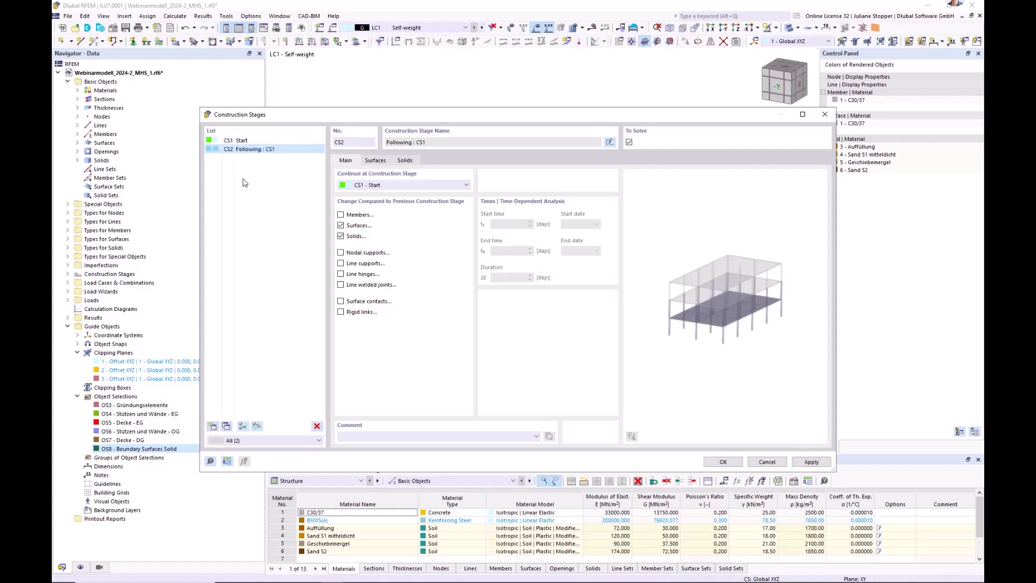
{"action": "left_click", "coordinate": [341, 225]}
{"action": "left_click", "coordinate": [340, 237]}
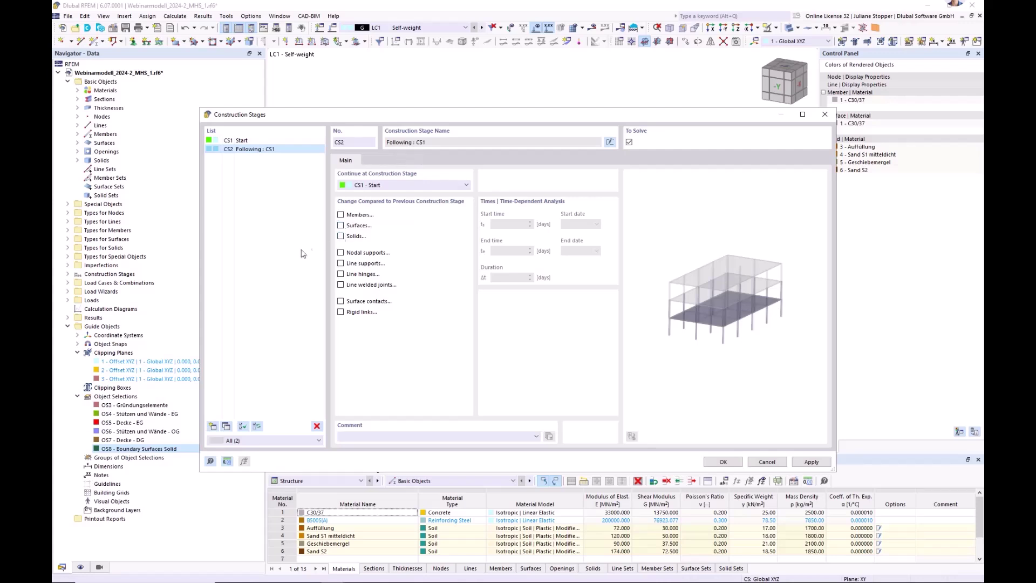
- Create construction stage CS3 with changes to surfaces activated, and add the foundation surfaces from object selection OS3 - Gründungselemente
{"action": "left_click", "coordinate": [214, 427]}
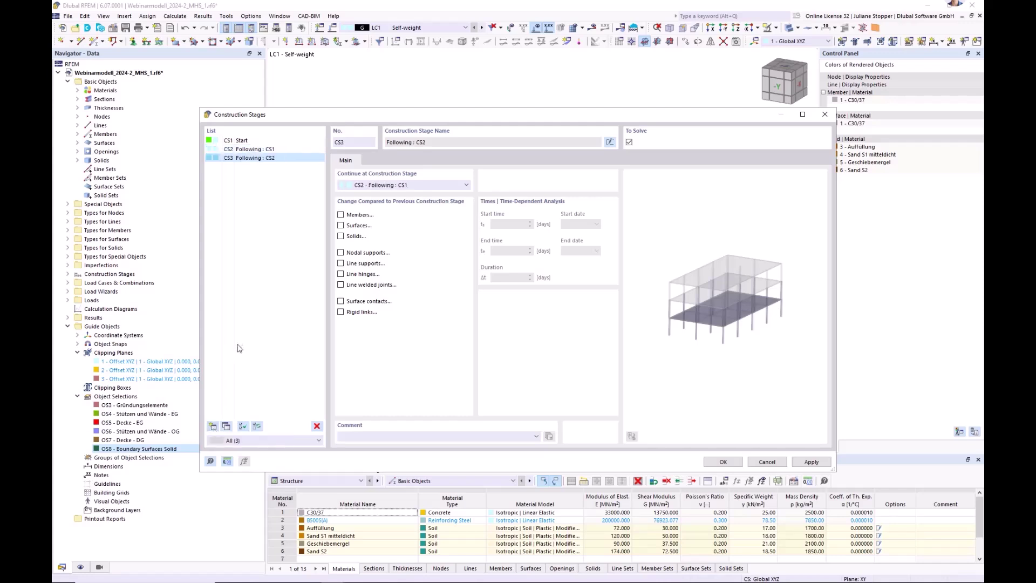
{"action": "left_click", "coordinate": [341, 225]}
{"action": "left_click", "coordinate": [376, 161]}
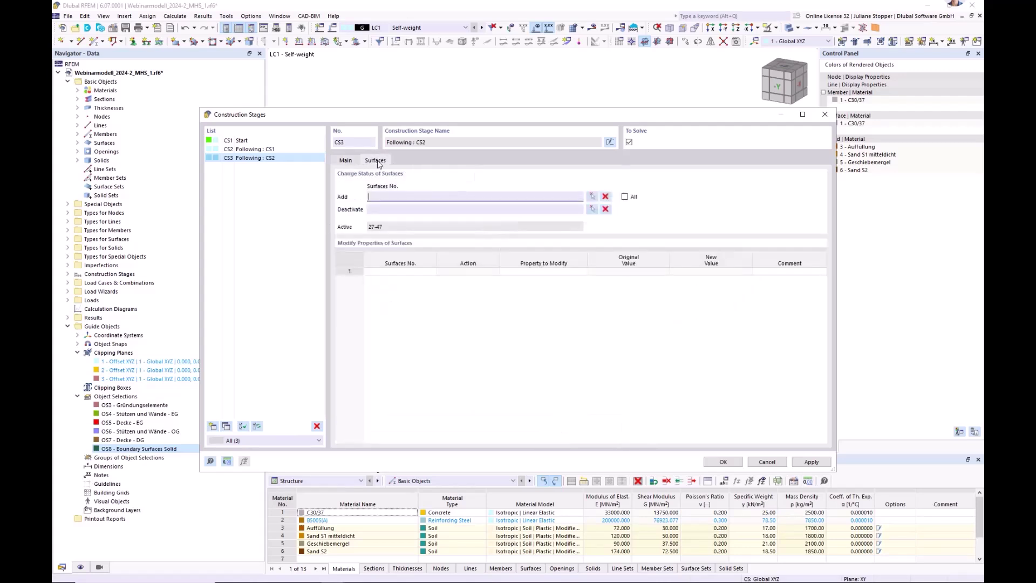
{"action": "left_click", "coordinate": [591, 200]}
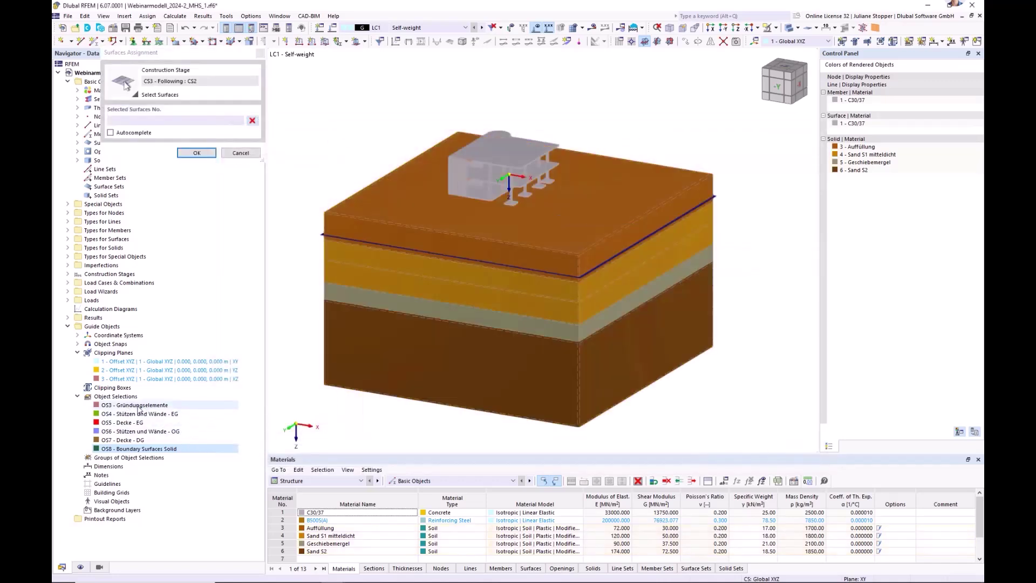
{"action": "left_click", "coordinate": [138, 406]}
{"action": "scroll", "coordinate": [485, 181], "scroll_direction": "up", "scroll_amount": 3}
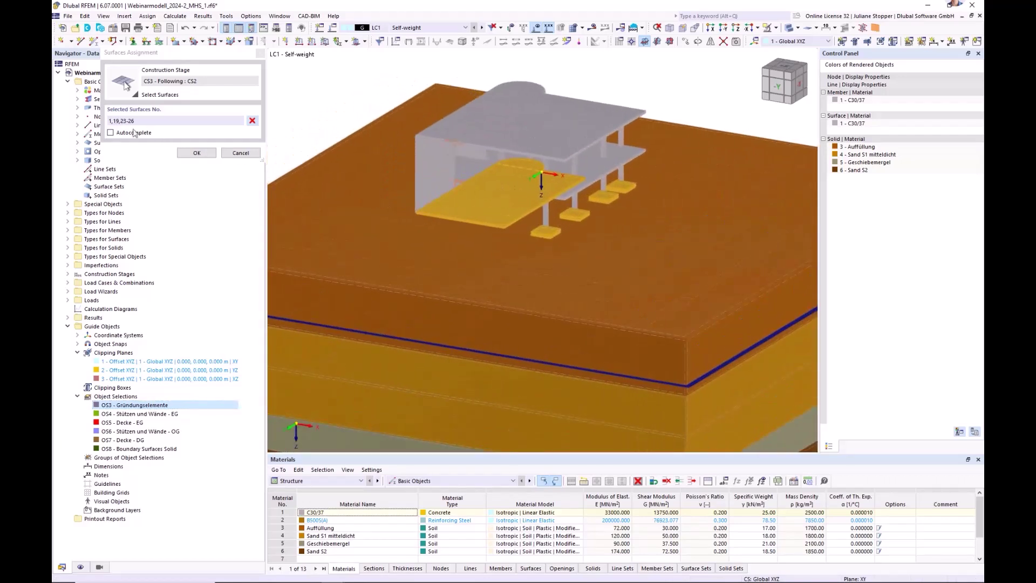
{"action": "left_click", "coordinate": [194, 154]}
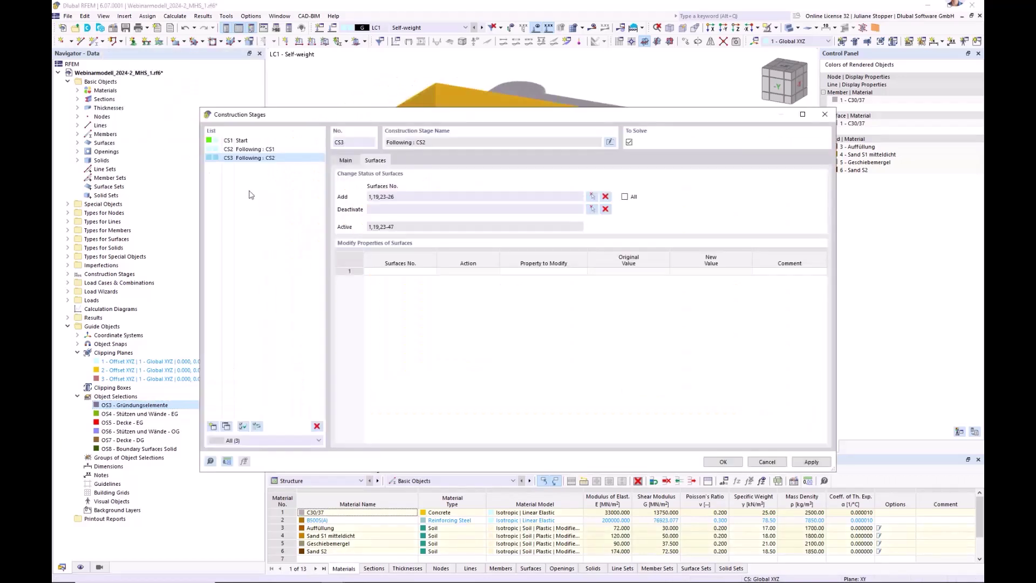
- Activate changes to surface contacts in construction stage CS3 and apply the stage settings
{"action": "left_click", "coordinate": [345, 161]}
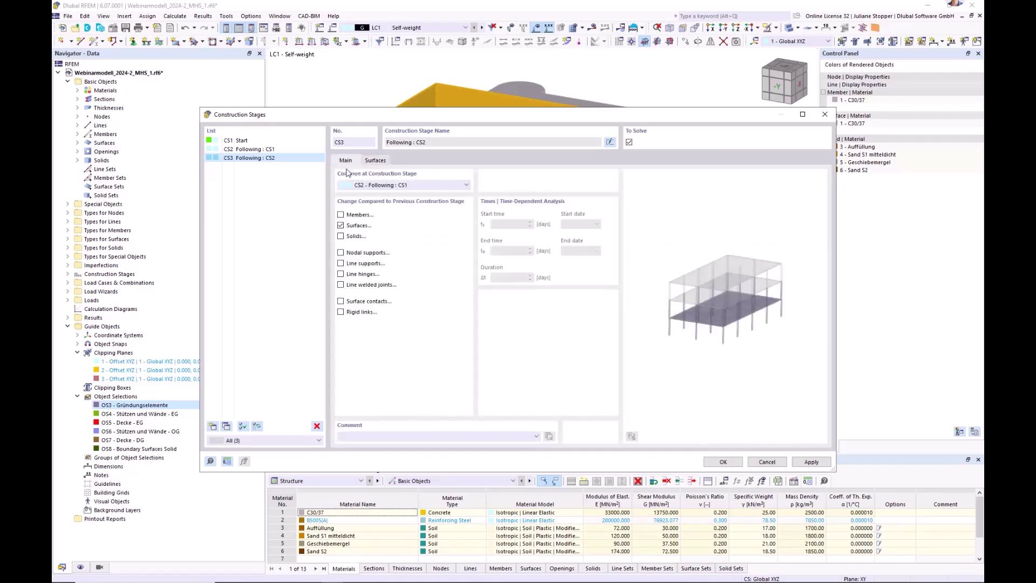
{"action": "left_click", "coordinate": [340, 301]}
{"action": "left_click", "coordinate": [422, 163]}
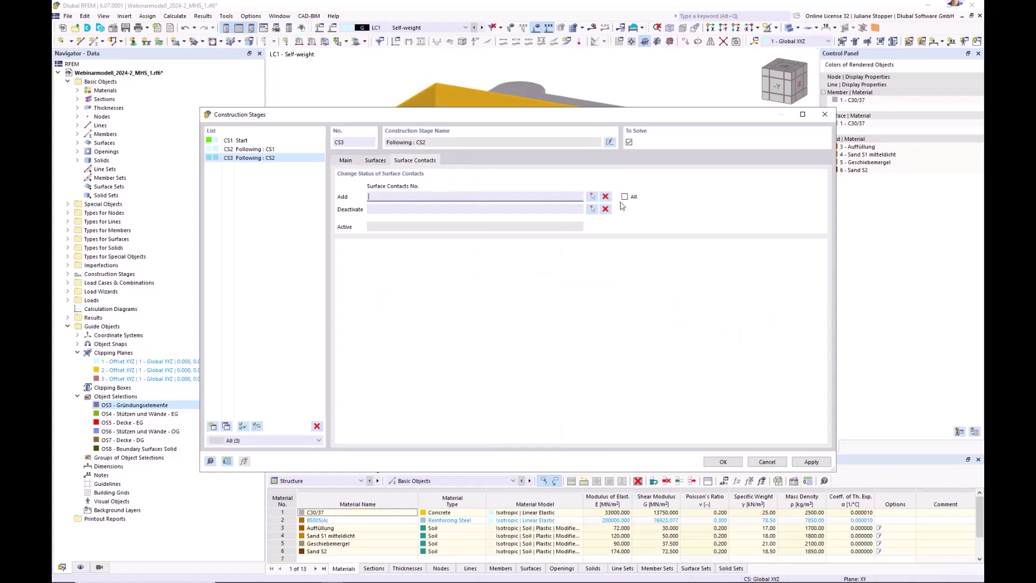
{"action": "left_click", "coordinate": [345, 162]}
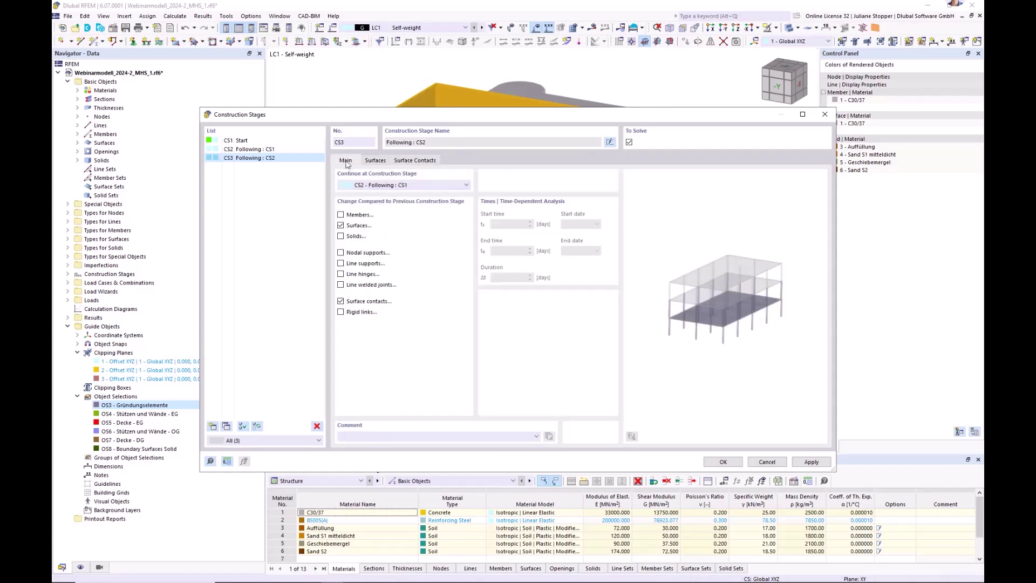
{"action": "left_click", "coordinate": [812, 463]}
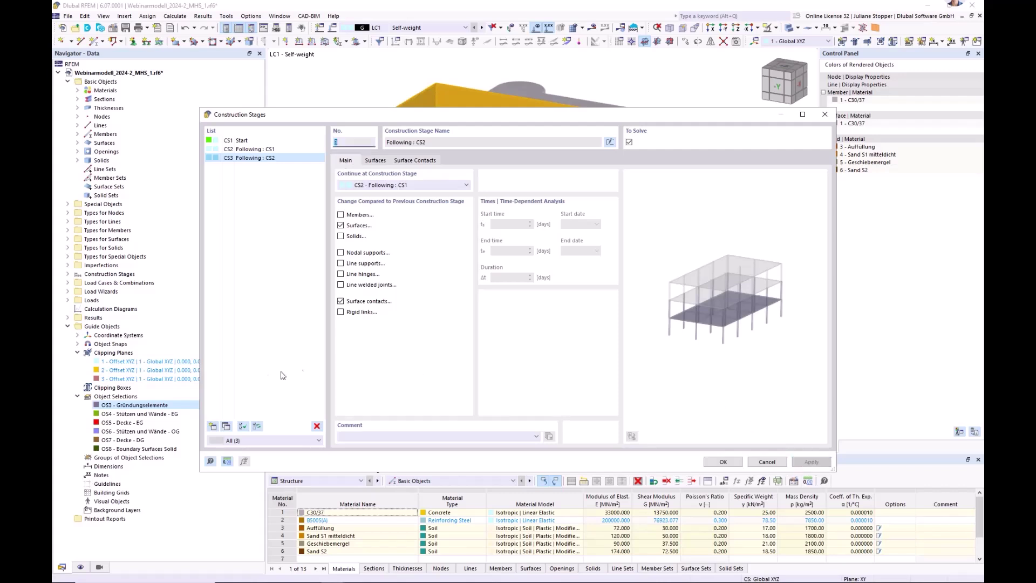
- Create construction stage CS4 without surface contact changes and add the wall surfaces from object selection OS4 - Stützen und Wände - EG
{"action": "left_click", "coordinate": [212, 426]}
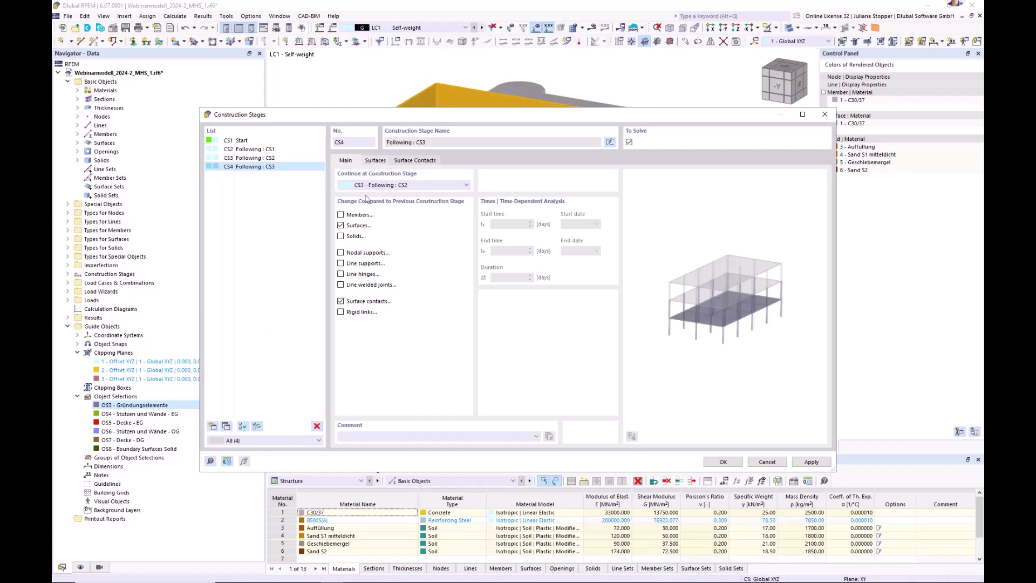
{"action": "left_click", "coordinate": [341, 301]}
{"action": "left_click", "coordinate": [377, 161]}
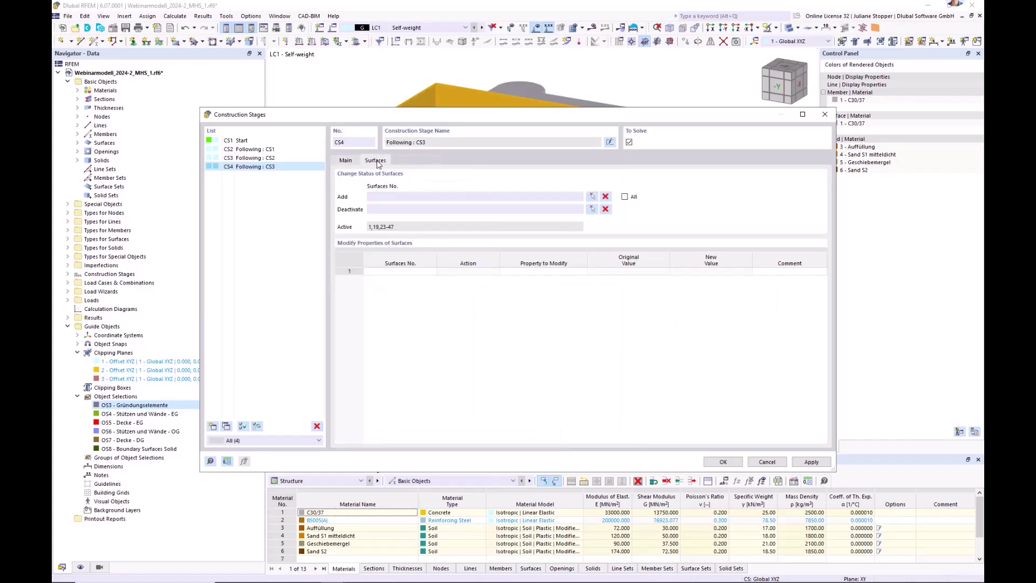
{"action": "left_click", "coordinate": [594, 208]}
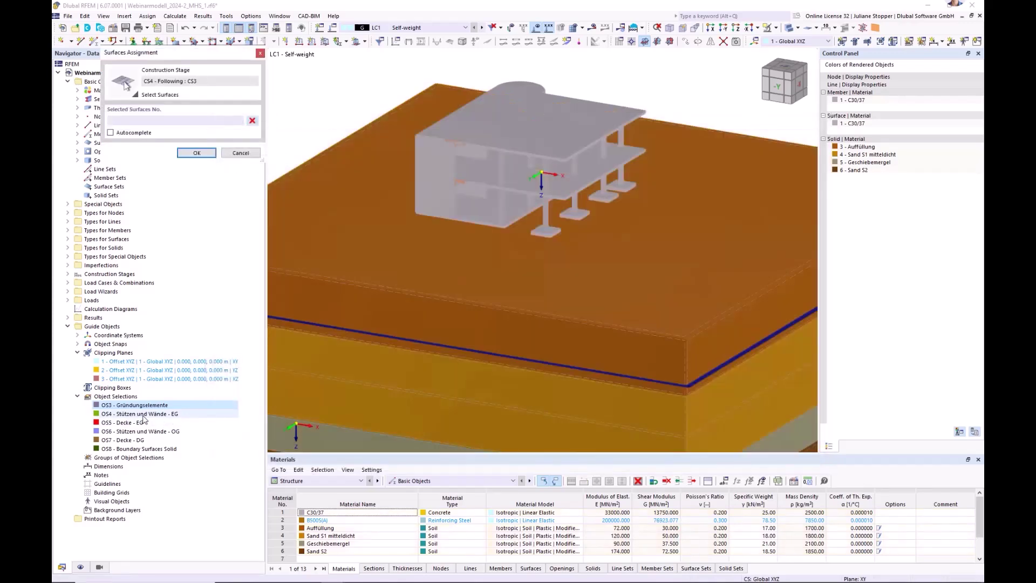
{"action": "left_click", "coordinate": [143, 414]}
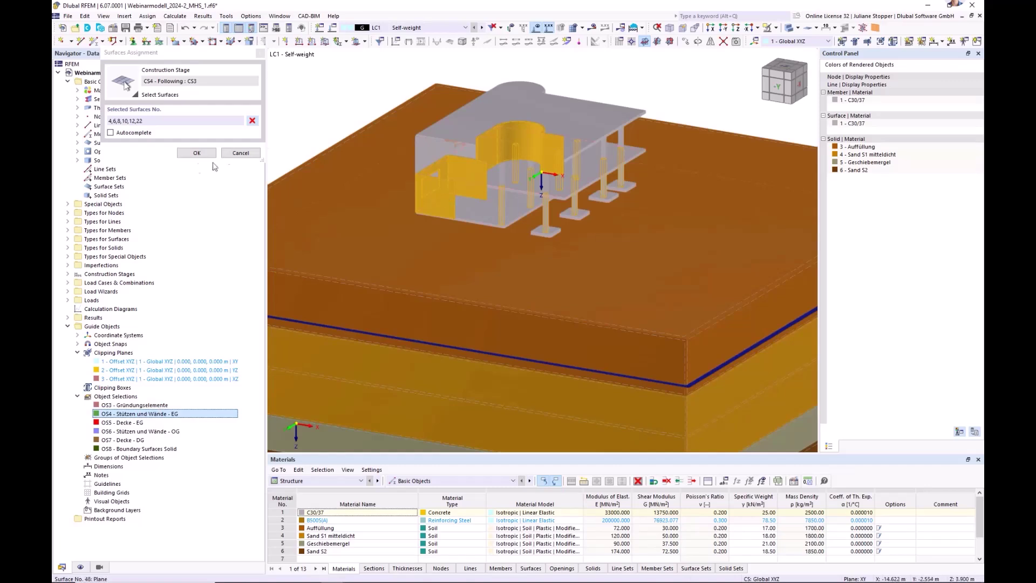
{"action": "left_click", "coordinate": [195, 153]}
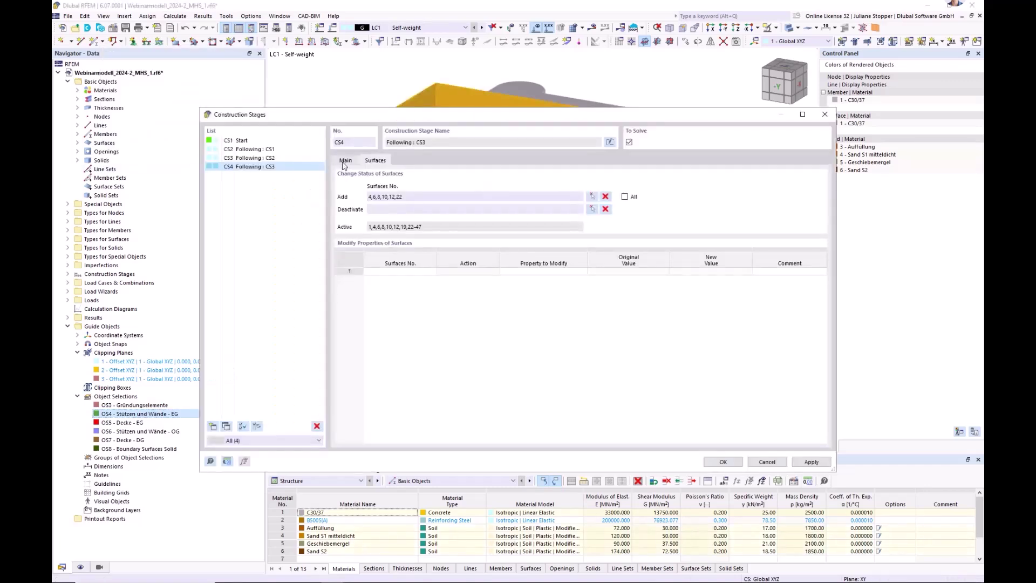
- Activate changes to members in construction stage CS4, add the members of OS4 - Stützen und Wände - EG, and apply
{"action": "left_click", "coordinate": [344, 161]}
{"action": "left_click", "coordinate": [340, 214]}
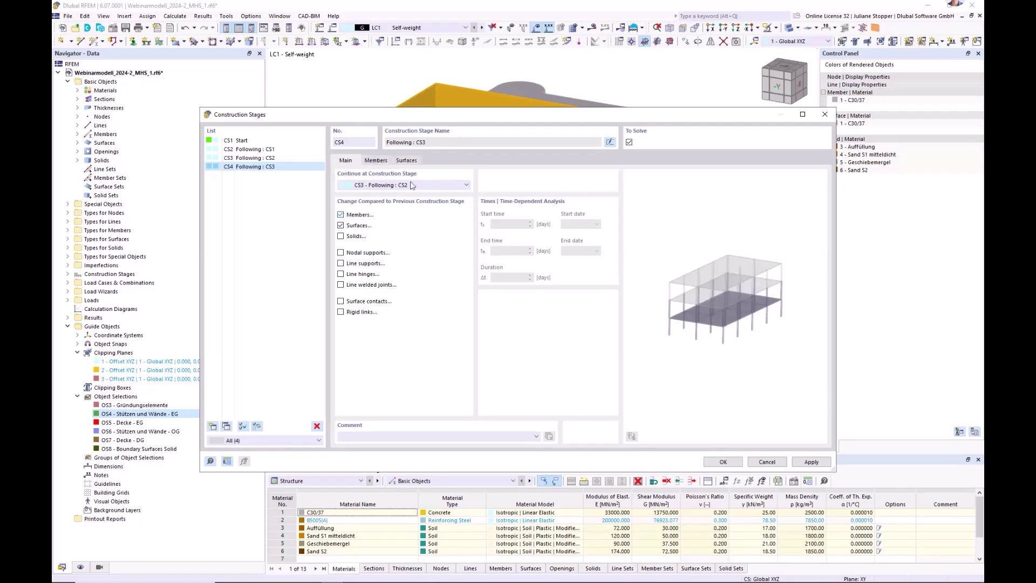
{"action": "left_click", "coordinate": [381, 161]}
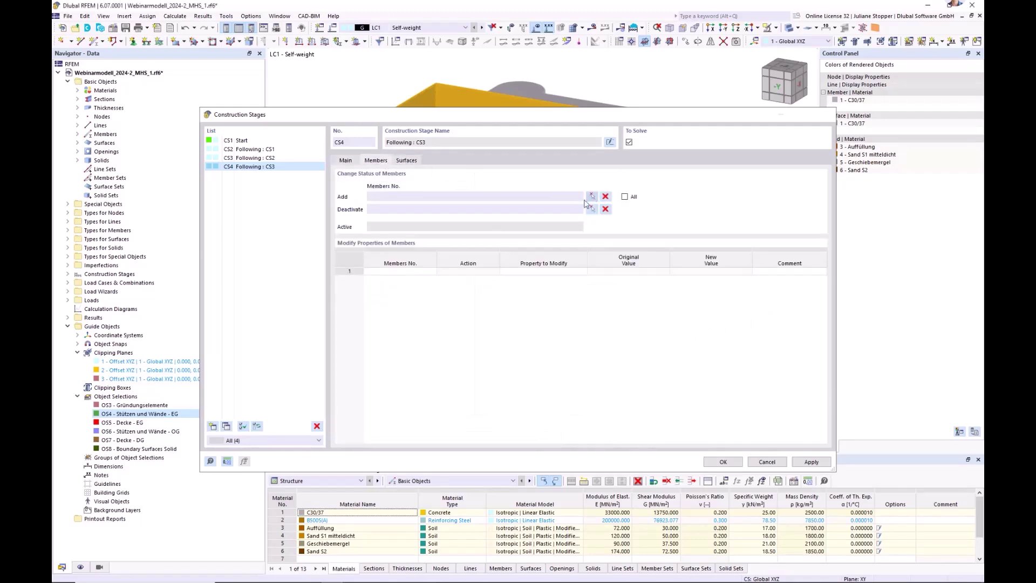
{"action": "left_click", "coordinate": [592, 196]}
{"action": "left_click", "coordinate": [138, 414]}
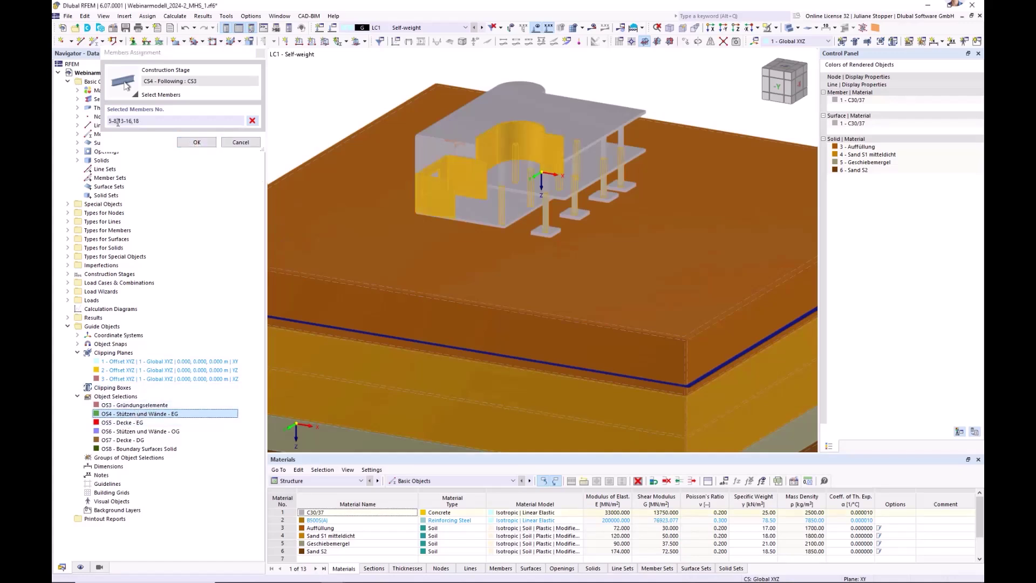
{"action": "left_click", "coordinate": [197, 142]}
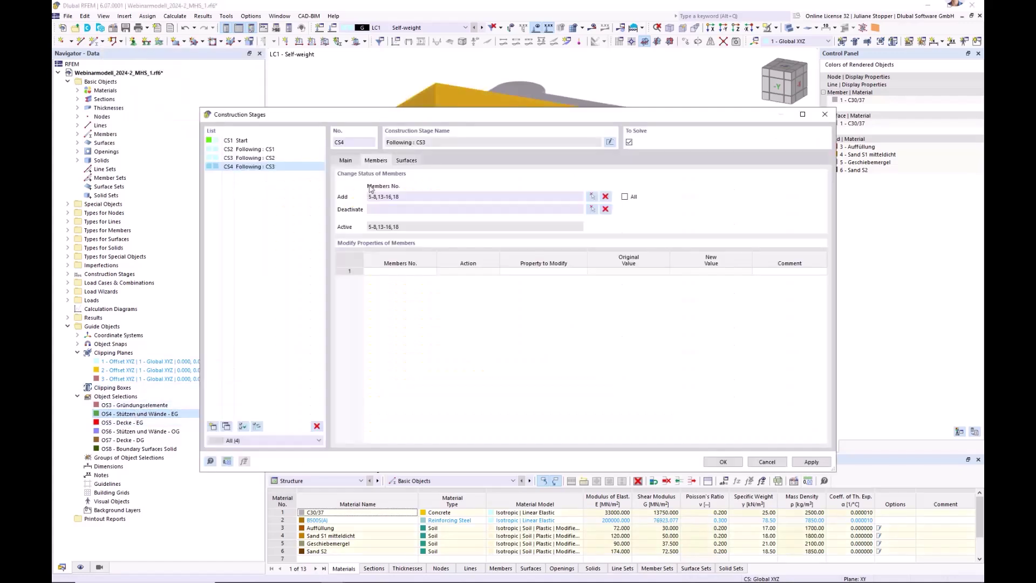
{"action": "left_click", "coordinate": [347, 161]}
{"action": "left_click", "coordinate": [811, 462]}
- Create construction stage CS5 following CS4 and add members 27-31 from object selection OS5 - Decke - EG
{"action": "left_click", "coordinate": [214, 427]}
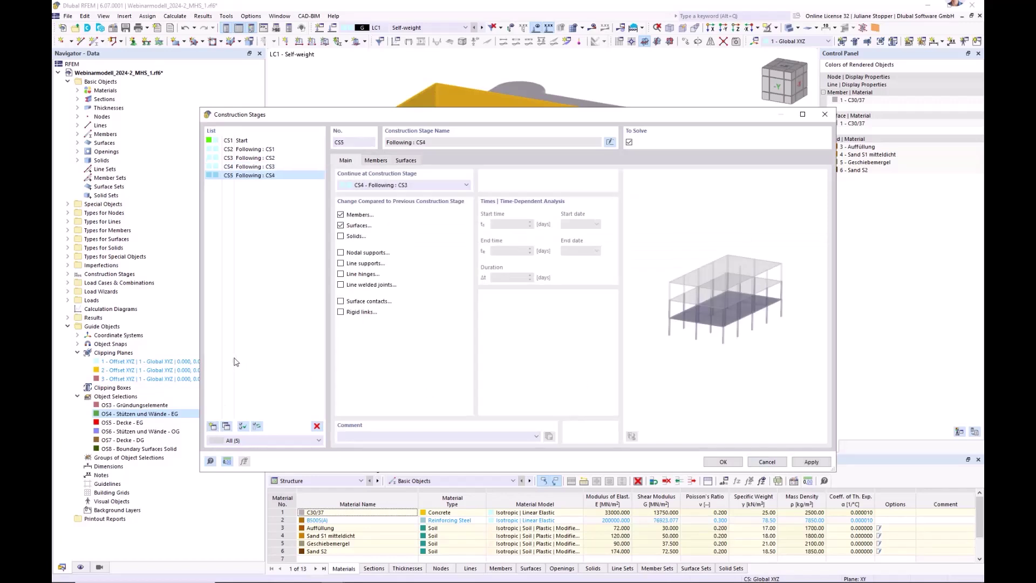
{"action": "left_click", "coordinate": [376, 162]}
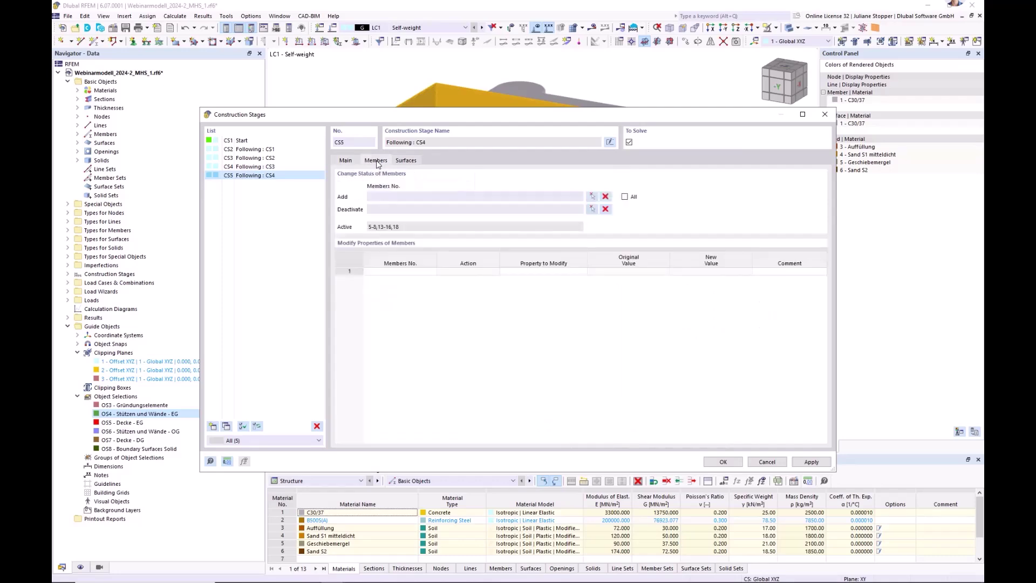
{"action": "left_click", "coordinate": [593, 197]}
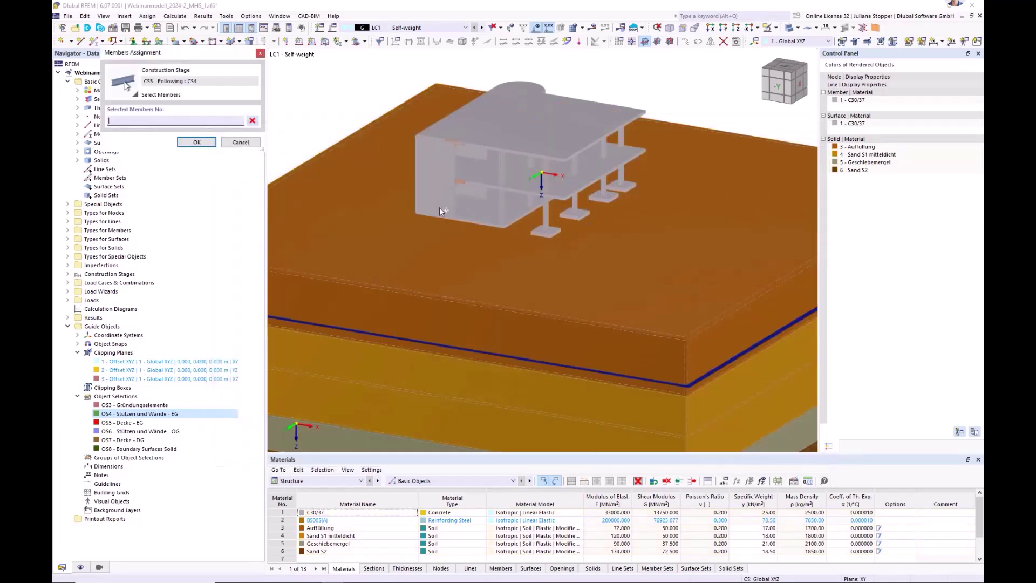
{"action": "left_click", "coordinate": [123, 423]}
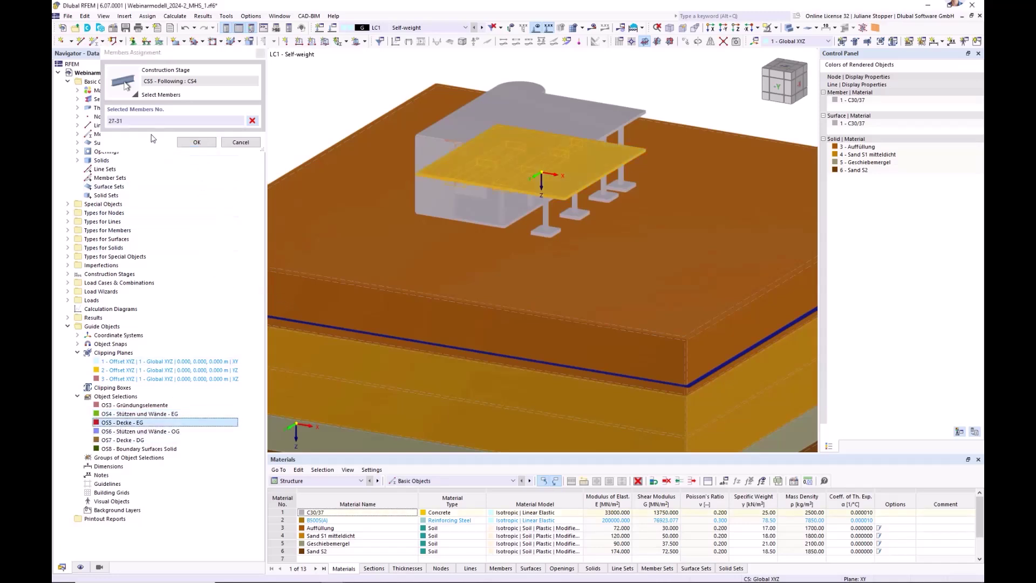
{"action": "left_click", "coordinate": [196, 142]}
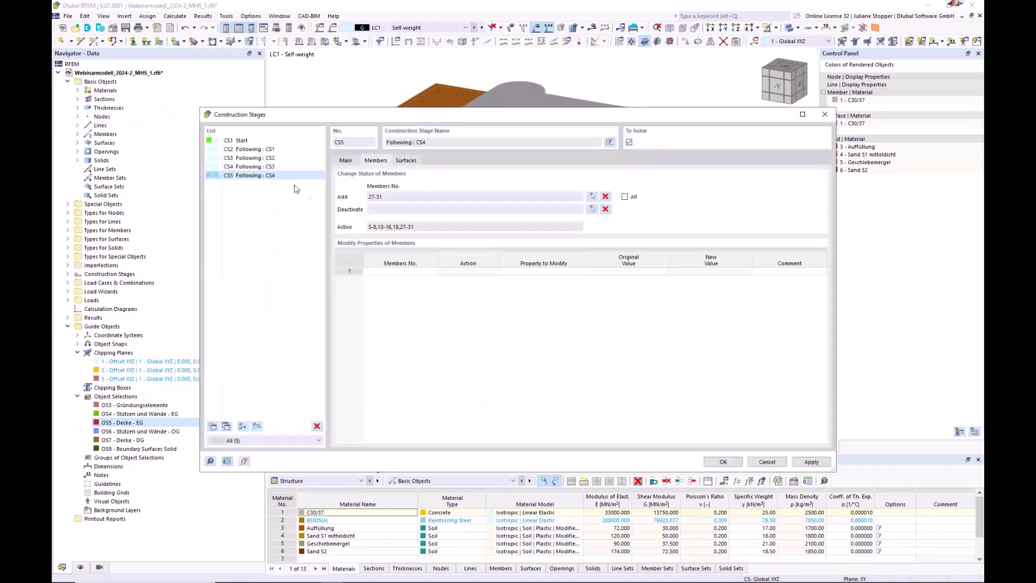
- Add surface 2 from object selection OS5 - Decke - EG to construction stage CS5
{"action": "left_click", "coordinate": [405, 161]}
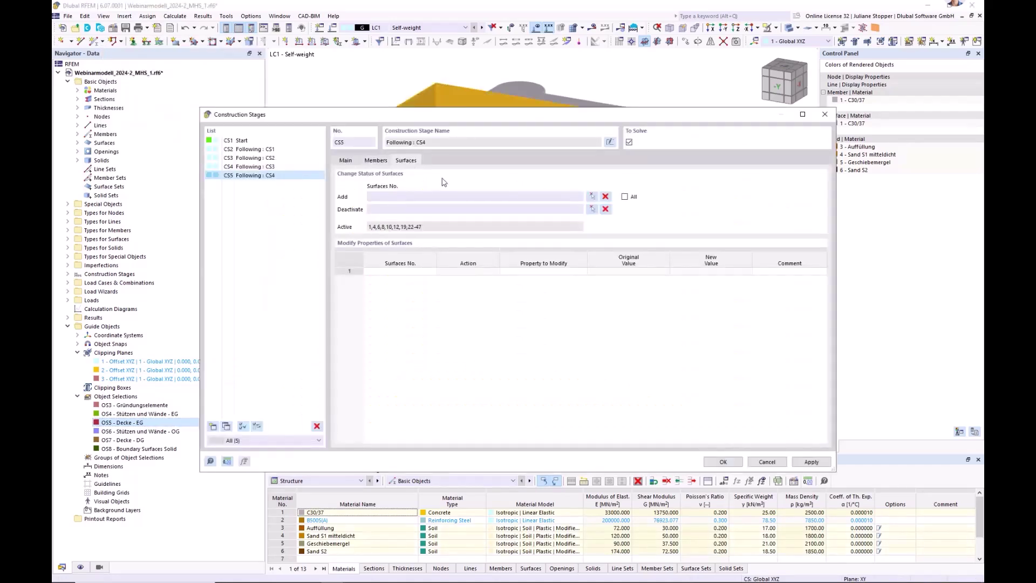
{"action": "left_click", "coordinate": [592, 198]}
{"action": "left_click", "coordinate": [123, 423]}
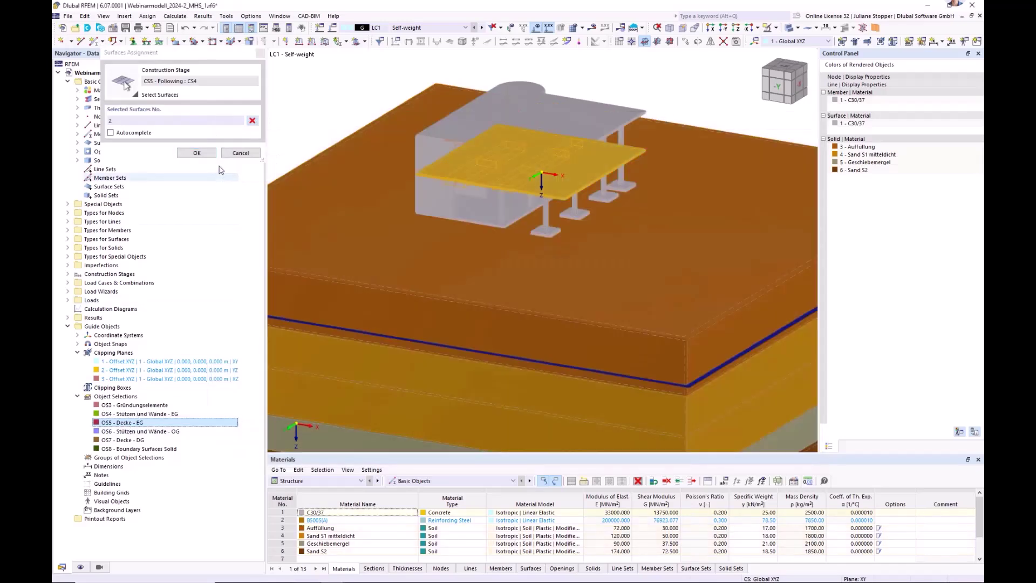
{"action": "left_click", "coordinate": [197, 153]}
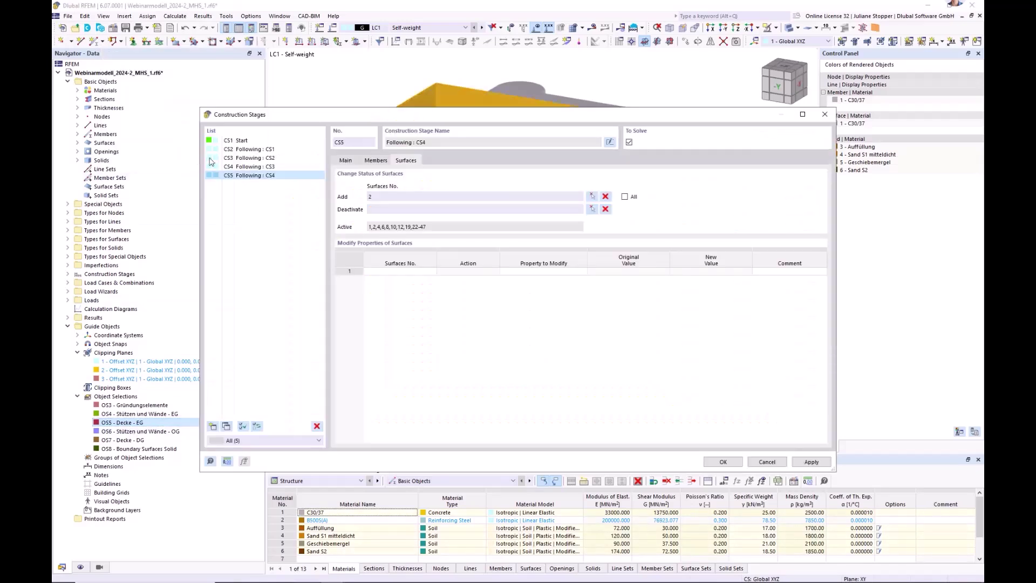
{"action": "left_click", "coordinate": [345, 161]}
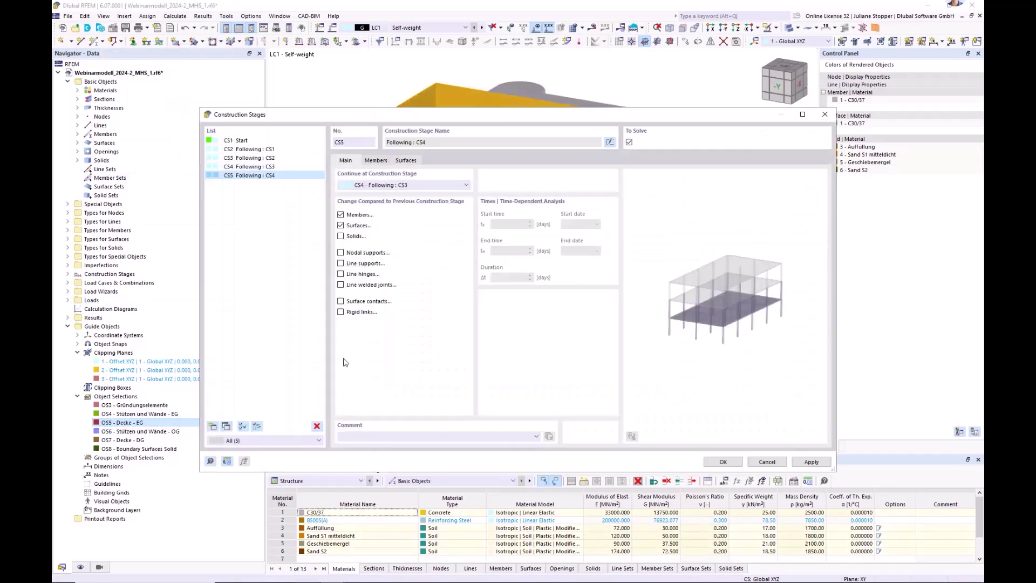
- Create construction stage CS6 following CS5 and add members 1-4, 9-12 and 17 from object selection OS6 - Stützen und Wände - OG
{"action": "left_click", "coordinate": [214, 427]}
{"action": "left_click", "coordinate": [377, 161]}
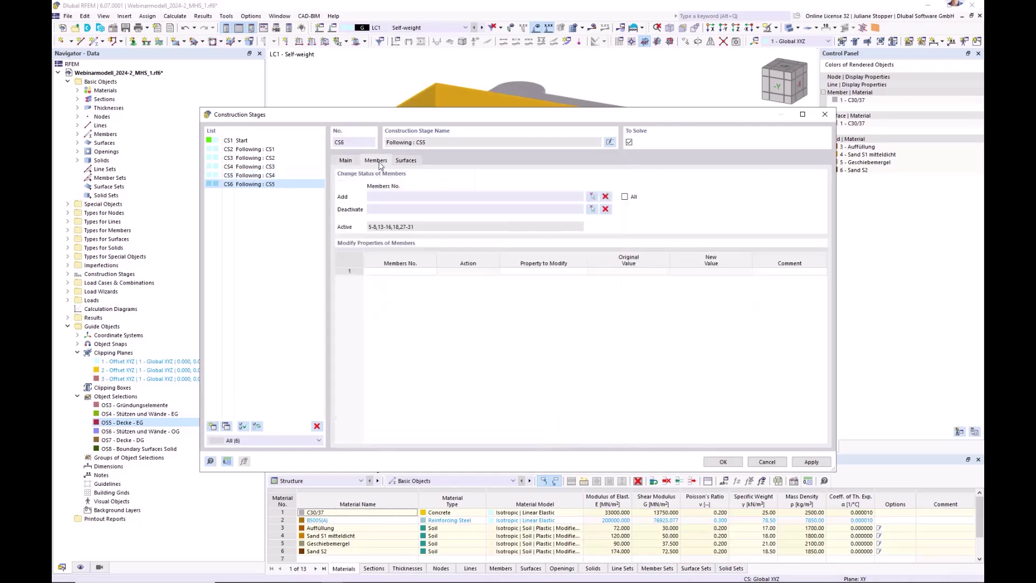
{"action": "left_click", "coordinate": [592, 197]}
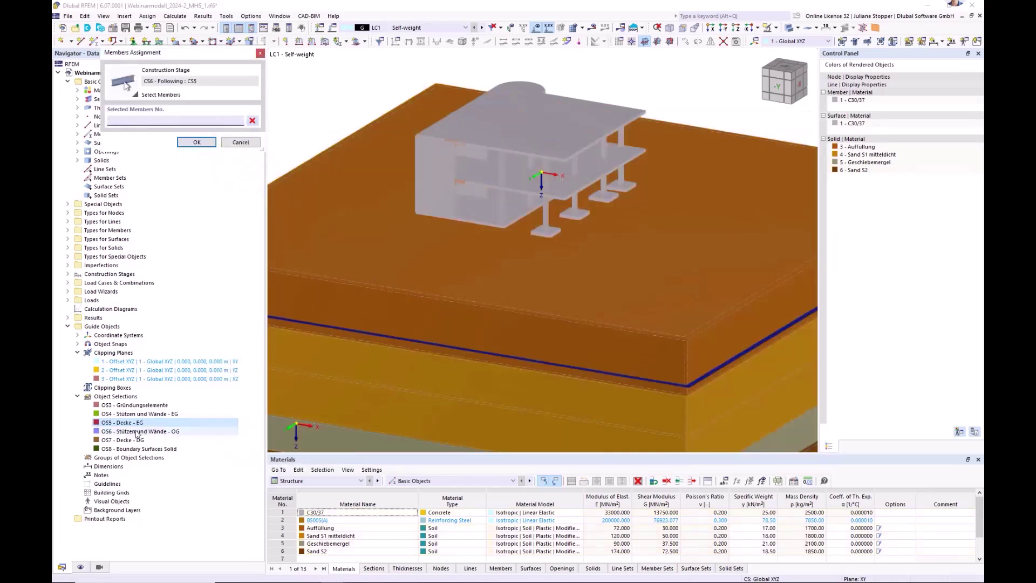
{"action": "left_click", "coordinate": [145, 430]}
{"action": "left_click", "coordinate": [197, 142]}
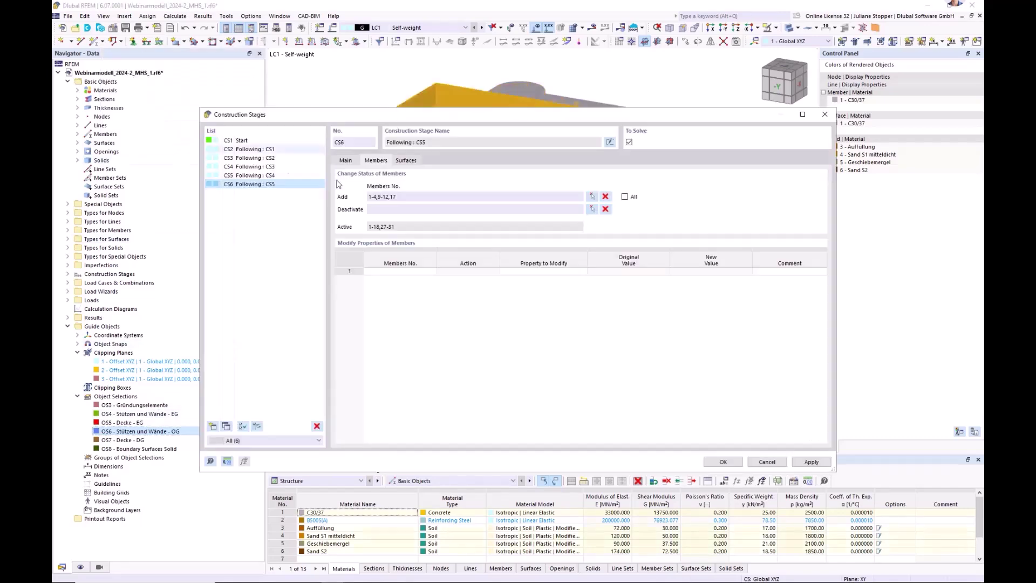
- Add surfaces 5, 7, 9, 11, 13 and 21 from OS6 - Stützen und Wände - OG to construction stage CS6 and apply
{"action": "left_click", "coordinate": [406, 161]}
{"action": "left_click", "coordinate": [591, 197]}
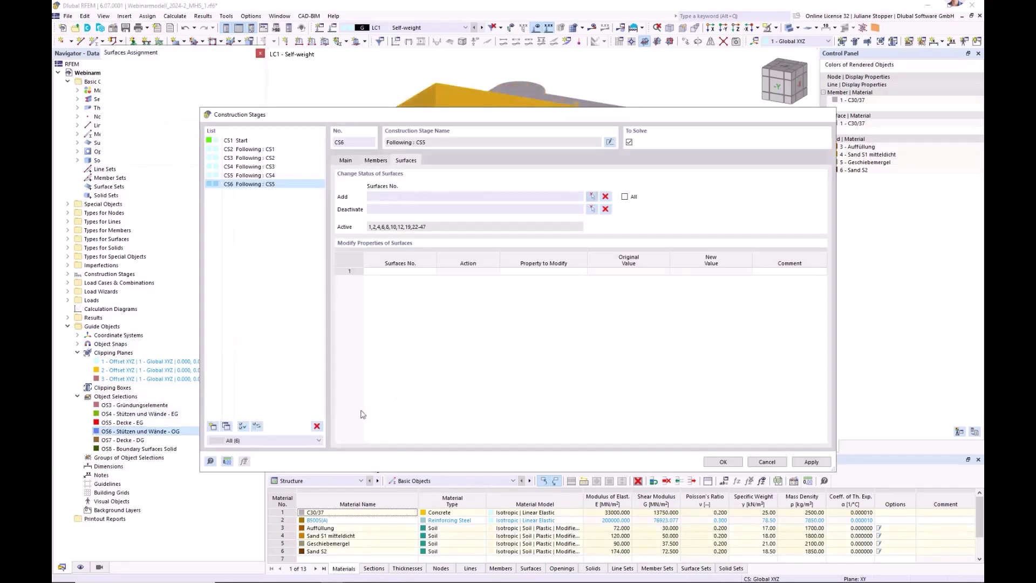
{"action": "left_click", "coordinate": [145, 431]}
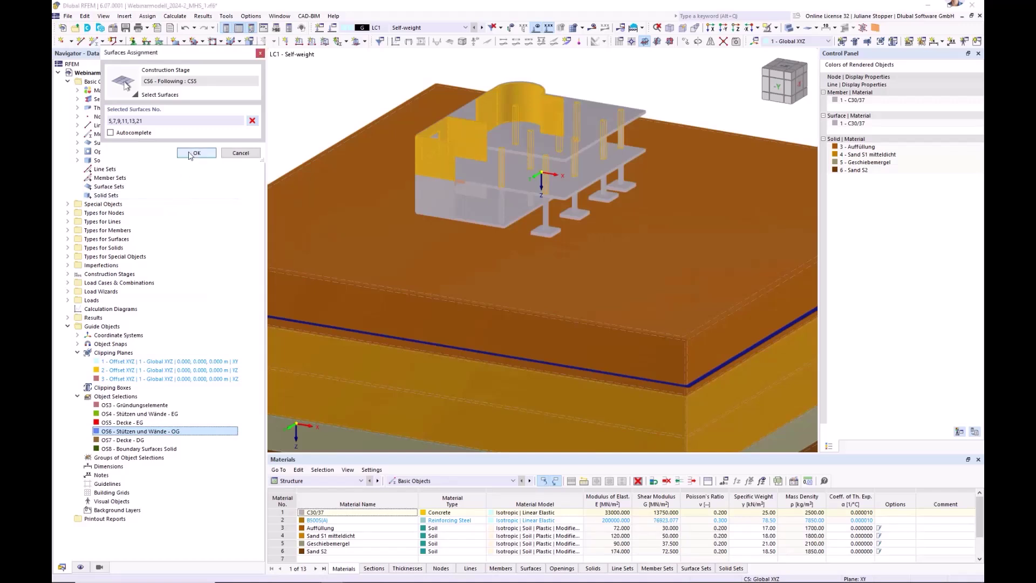
{"action": "left_click", "coordinate": [197, 153]}
{"action": "left_click", "coordinate": [346, 161]}
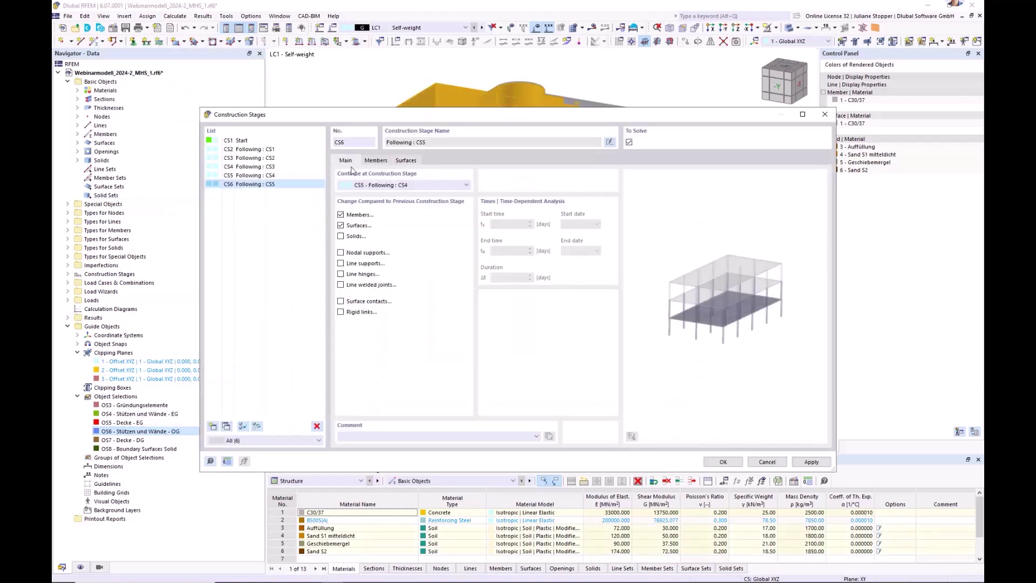
{"action": "left_click", "coordinate": [811, 462]}
- Create construction stage CS7 following CS6 and add members 19-21, 25 and 26 from object selection OS7 - Decke - DG
{"action": "left_click", "coordinate": [213, 427]}
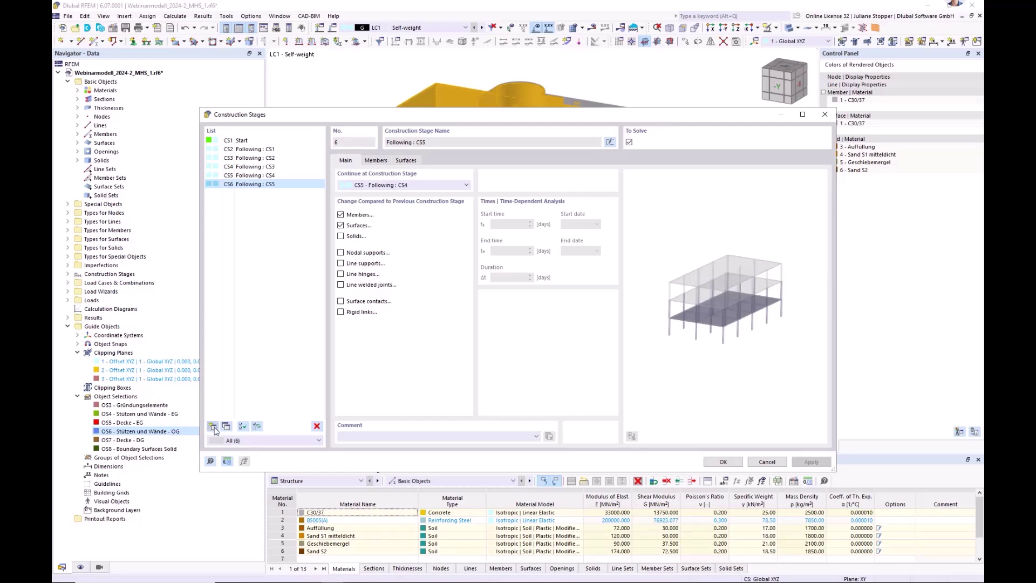
{"action": "left_click", "coordinate": [375, 161]}
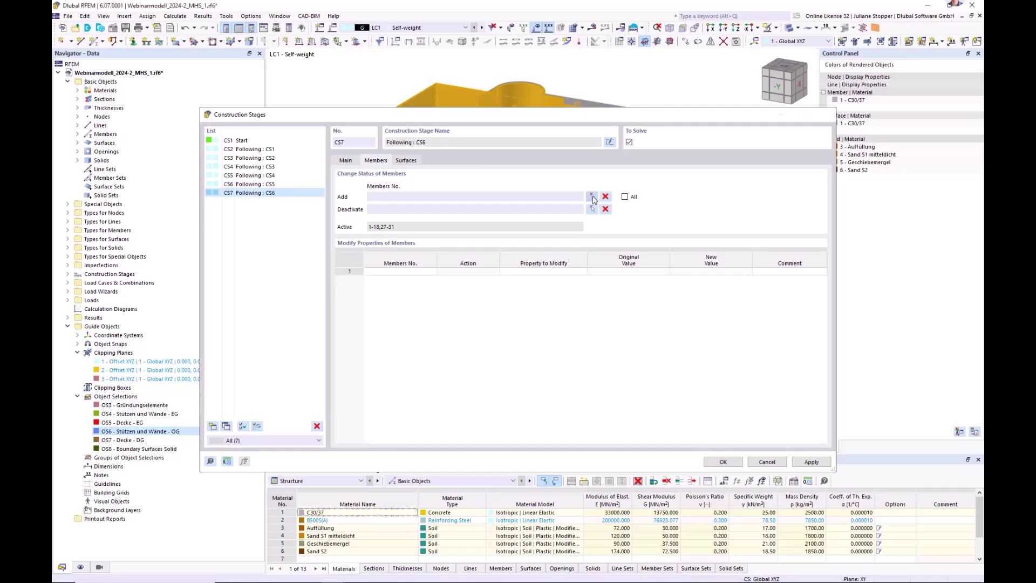
{"action": "left_click", "coordinate": [592, 197]}
{"action": "left_click", "coordinate": [126, 440]}
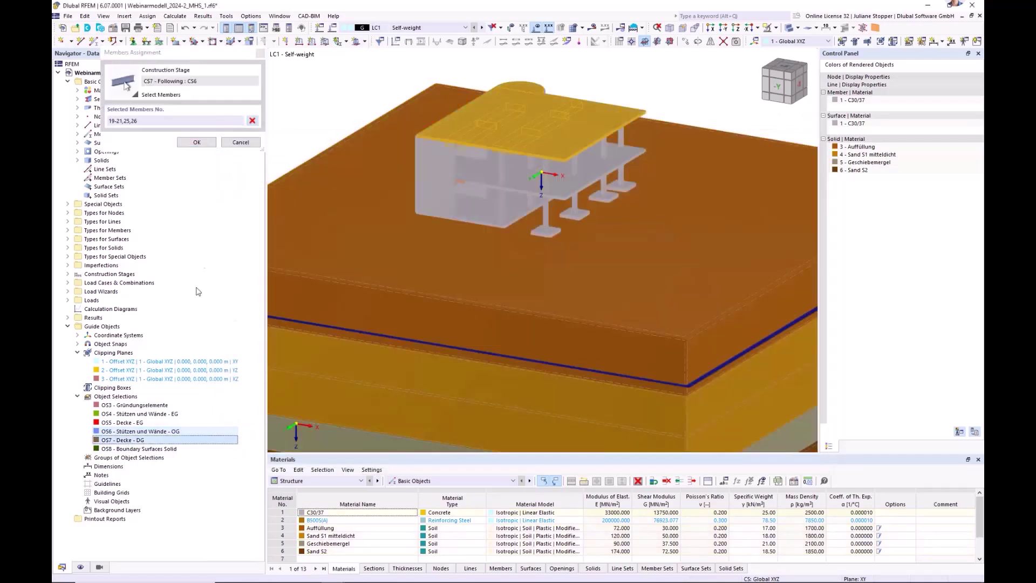
{"action": "left_click", "coordinate": [199, 143]}
- Add surfaces 3 and 20 from OS7 - Decke - DG to construction stage CS7 and confirm the construction stage definitions
{"action": "left_click", "coordinate": [406, 161]}
{"action": "left_click", "coordinate": [592, 198]}
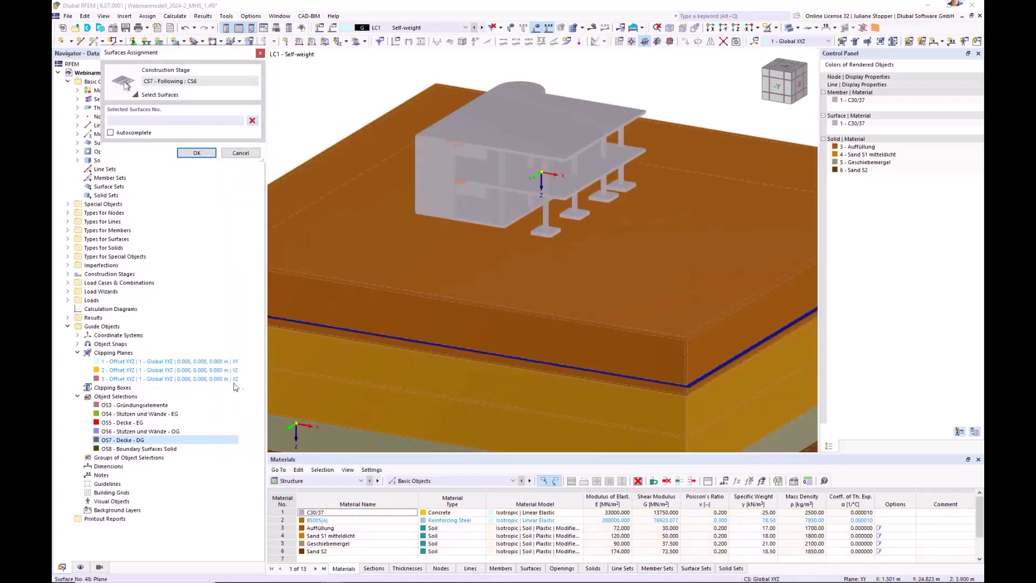
{"action": "left_click", "coordinate": [126, 440]}
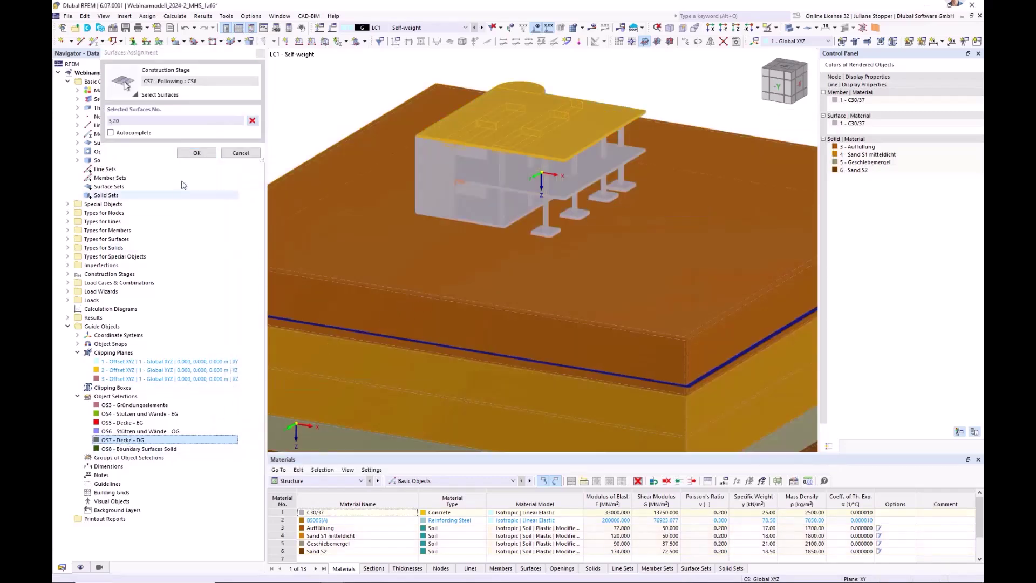
{"action": "left_click", "coordinate": [197, 152]}
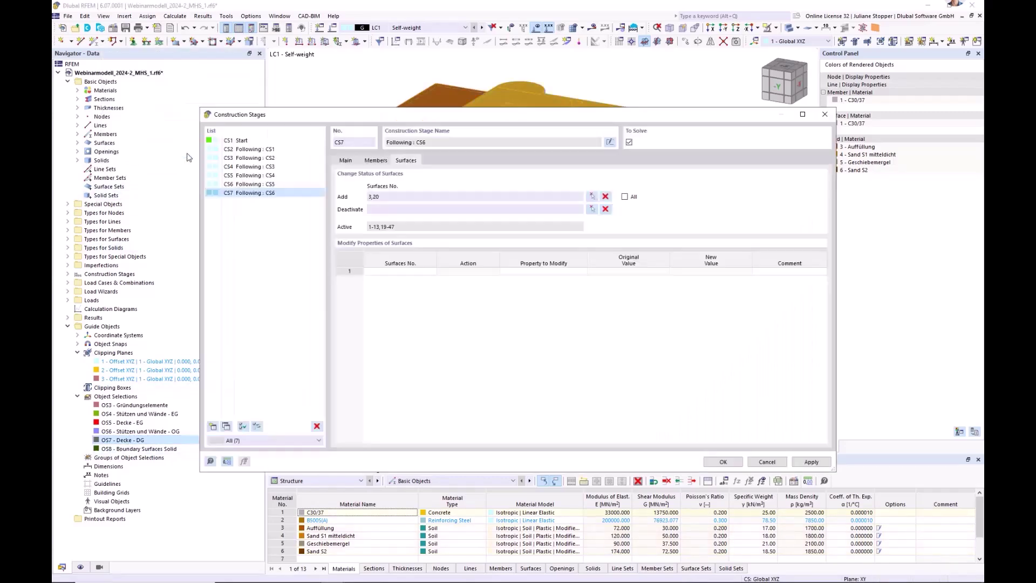
{"action": "left_click", "coordinate": [714, 463]}
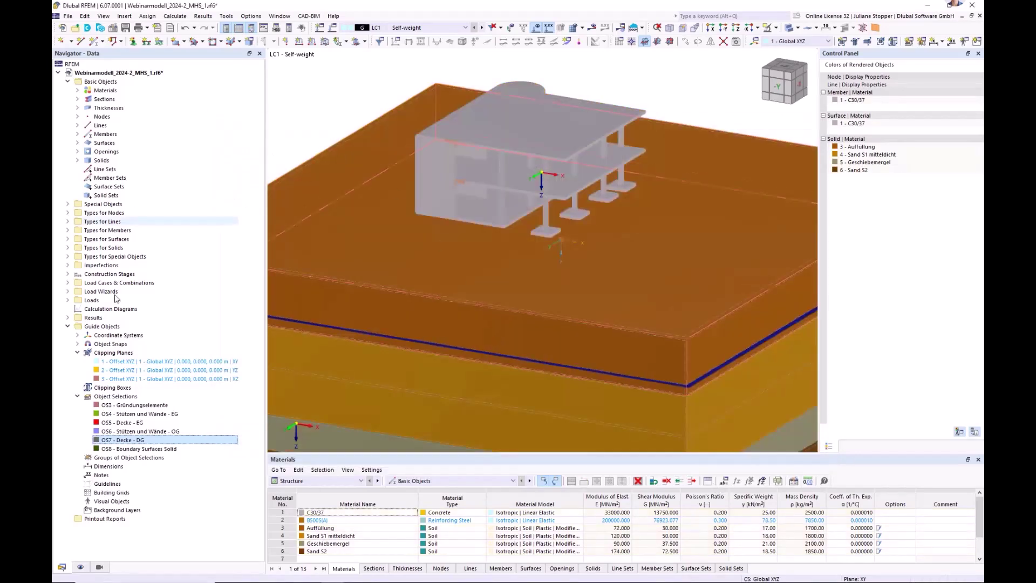
- Review the construction stages in the model view one after another, from CS1 through CS7
{"action": "left_click", "coordinate": [67, 274]}
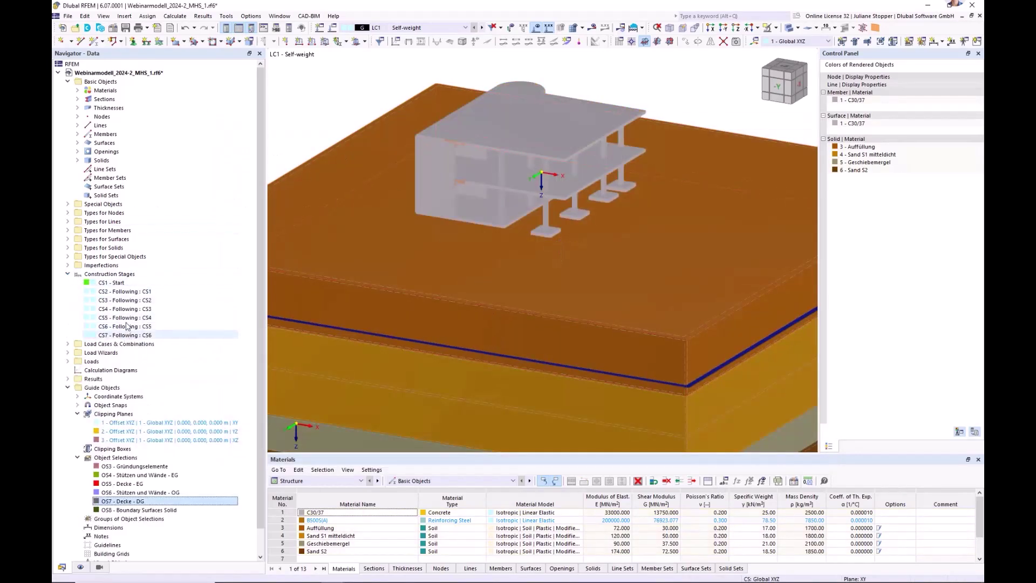
{"action": "left_click", "coordinate": [420, 28]}
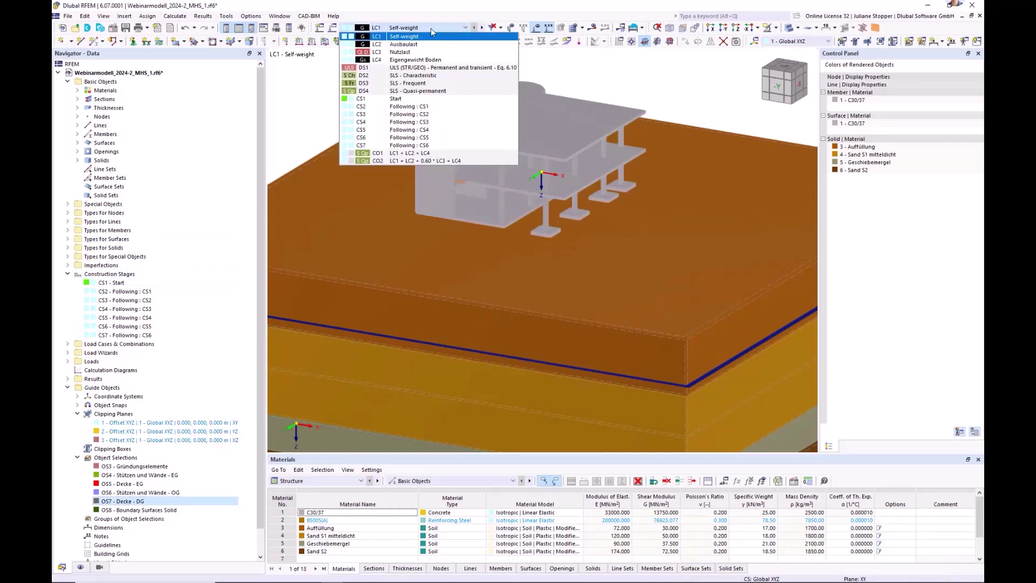
{"action": "left_click", "coordinate": [397, 98]}
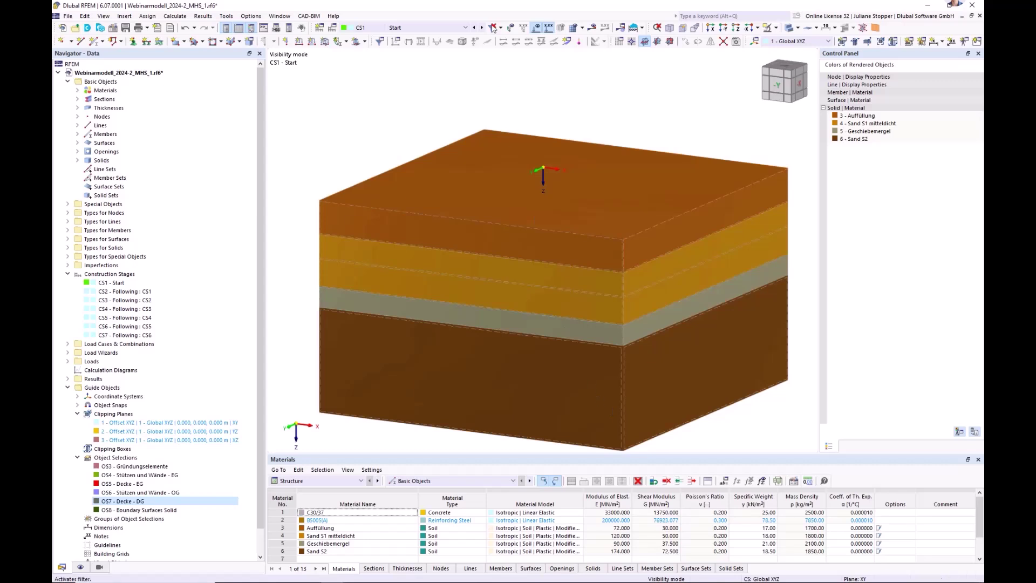
{"action": "left_click", "coordinate": [481, 28]}
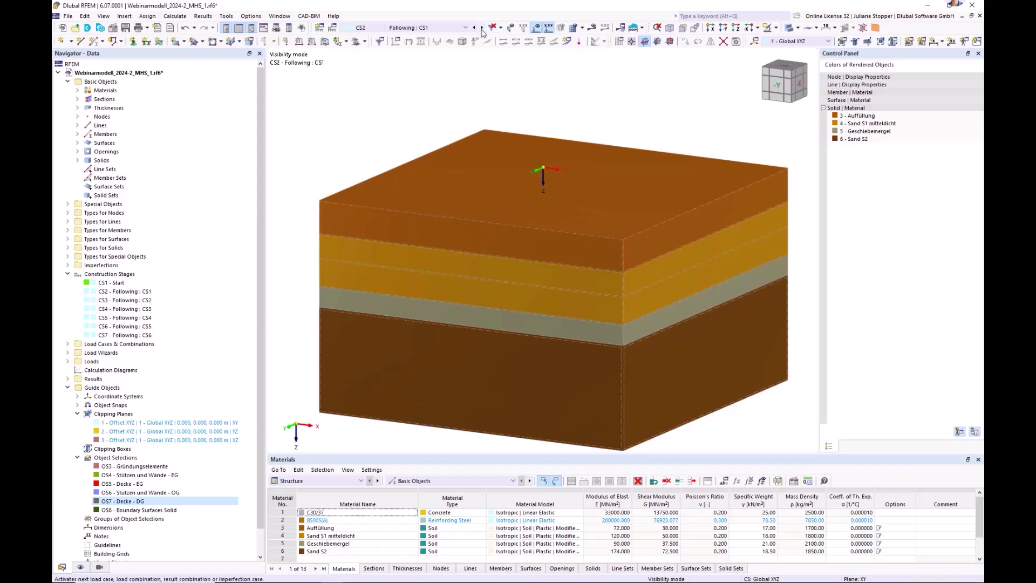
{"action": "left_click", "coordinate": [482, 28]}
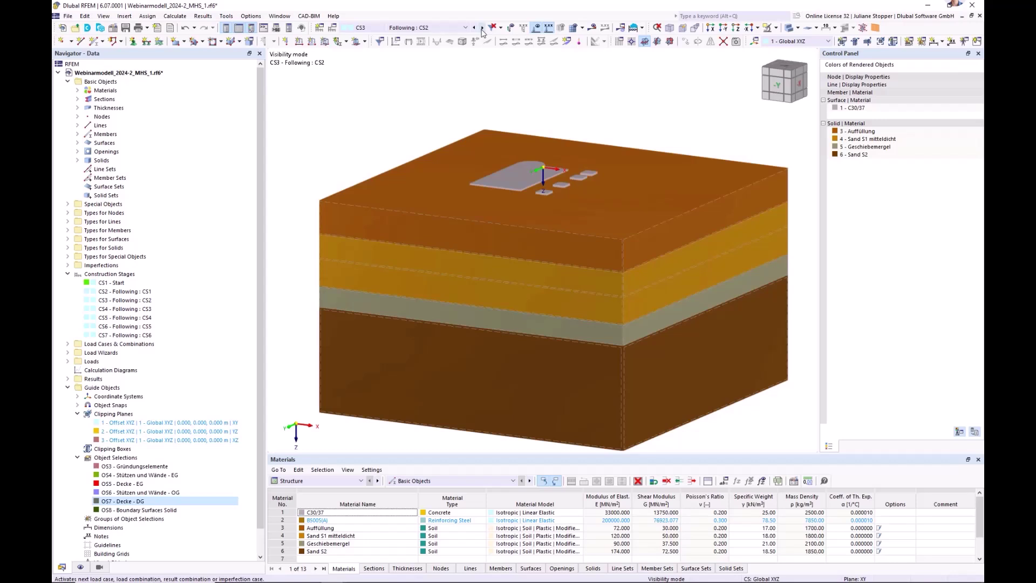
{"action": "left_click", "coordinate": [482, 28]}
{"action": "left_click", "coordinate": [482, 28]}
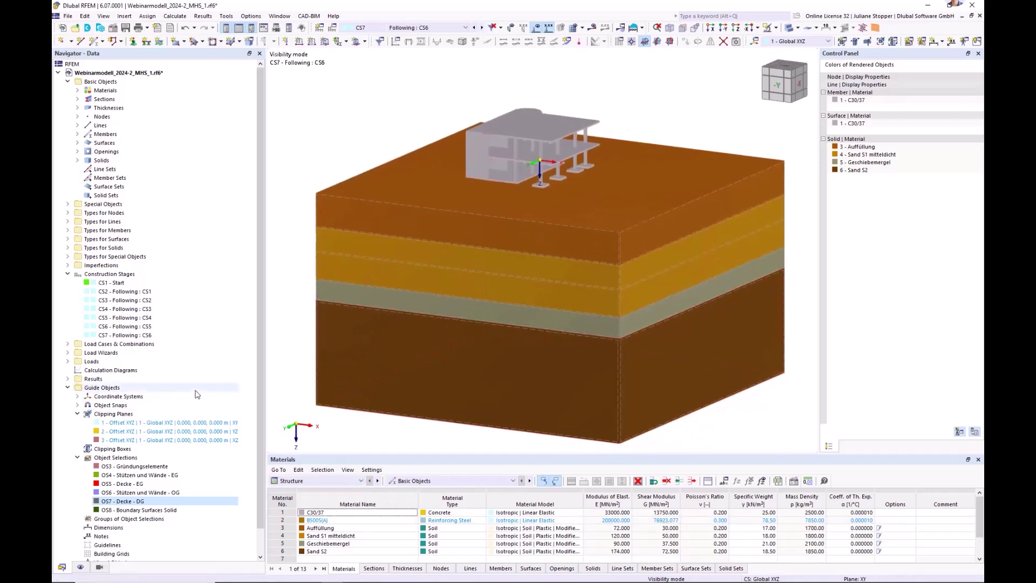
- Assign load case LC4 Eigengewicht Boden to construction stage CS1 and check the load case assignments of the following stages
{"action": "left_click", "coordinate": [68, 345]}
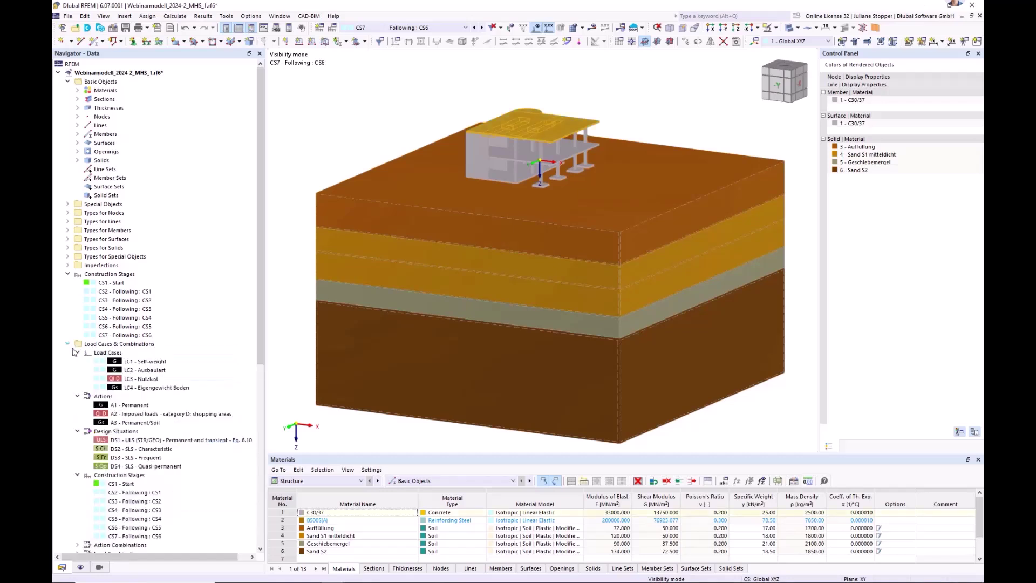
{"action": "right_click", "coordinate": [90, 346]}
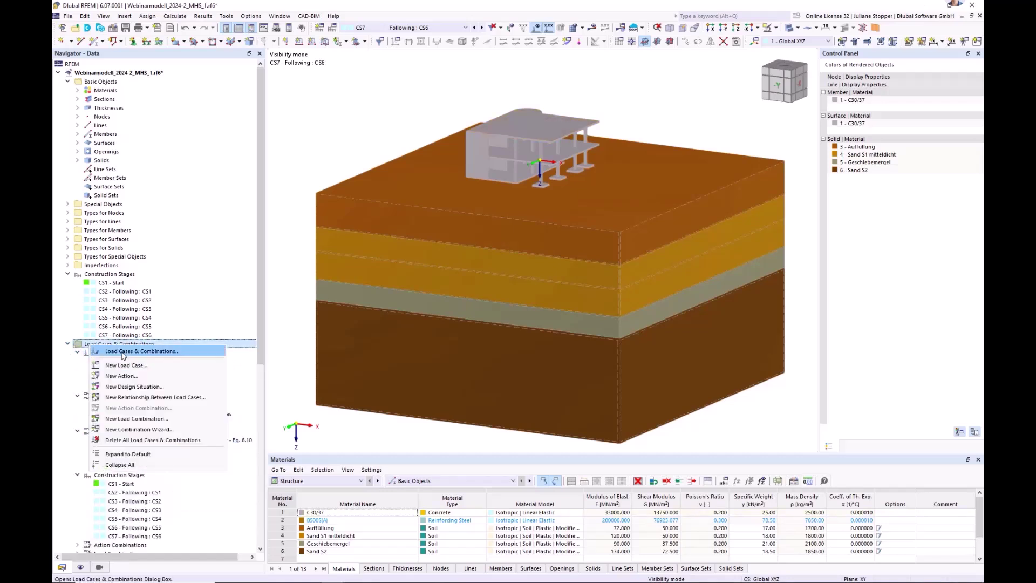
{"action": "left_click", "coordinate": [123, 353]}
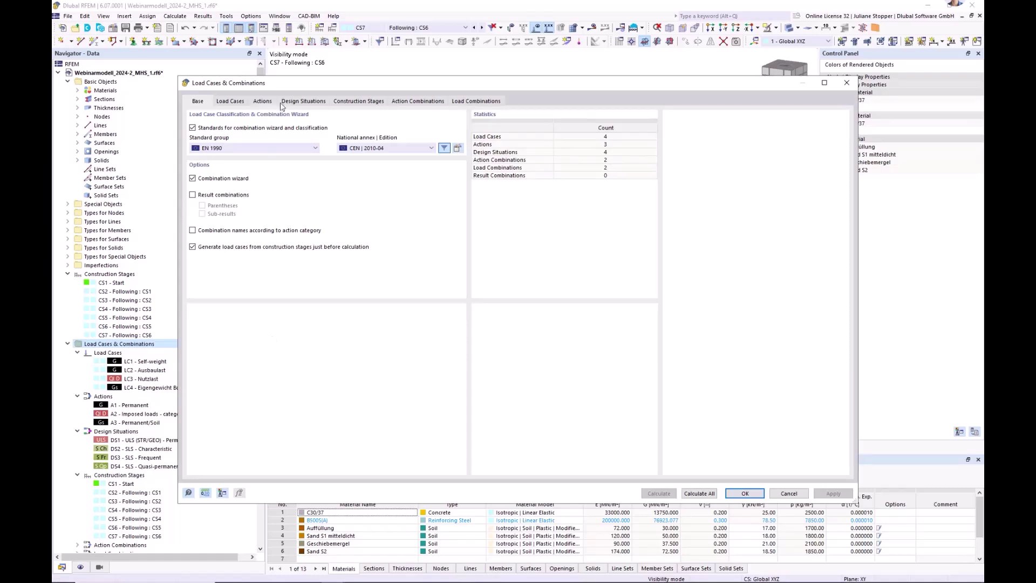
{"action": "left_click", "coordinate": [371, 103]}
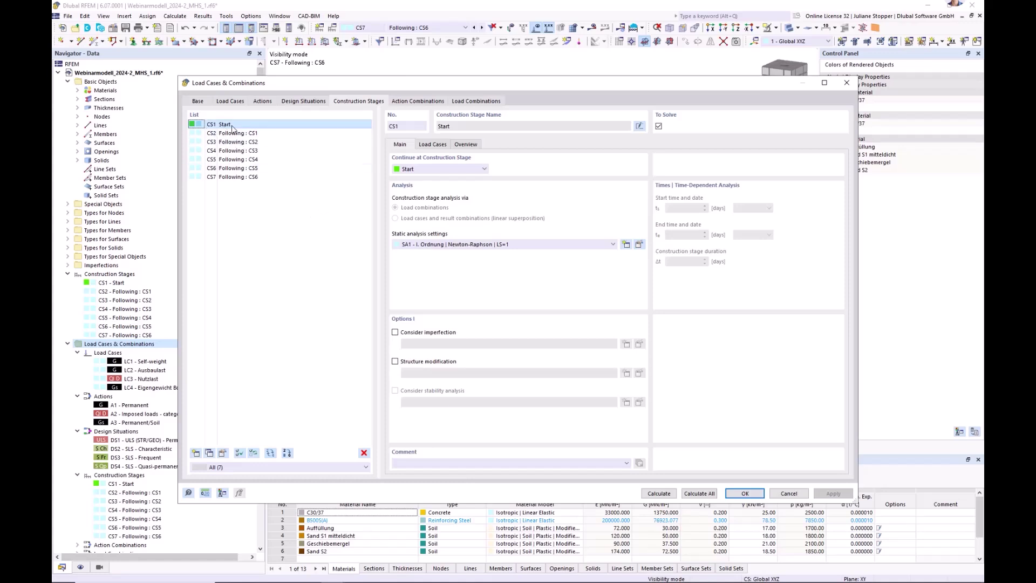
{"action": "left_click", "coordinate": [433, 145]}
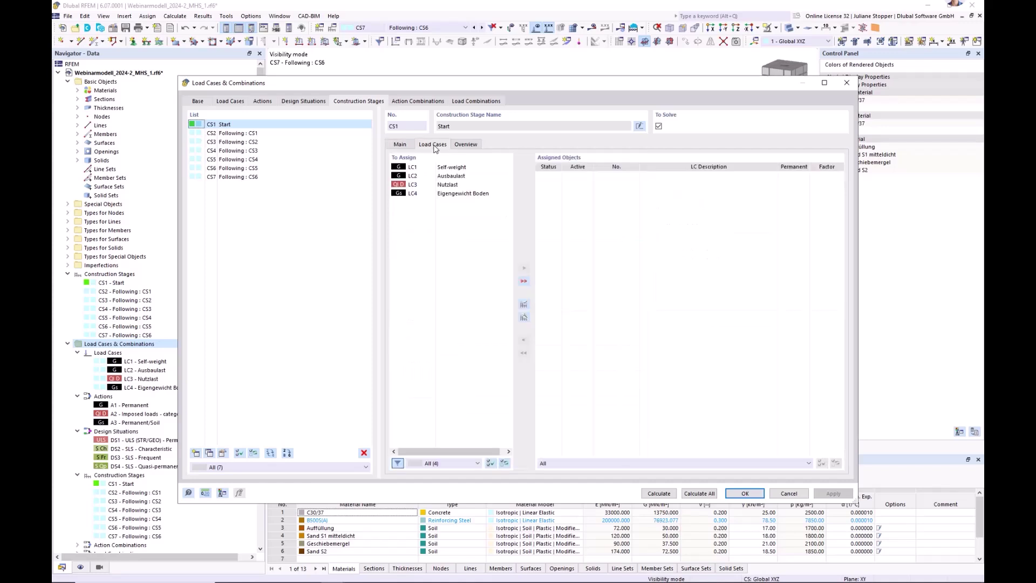
{"action": "left_click", "coordinate": [459, 193]}
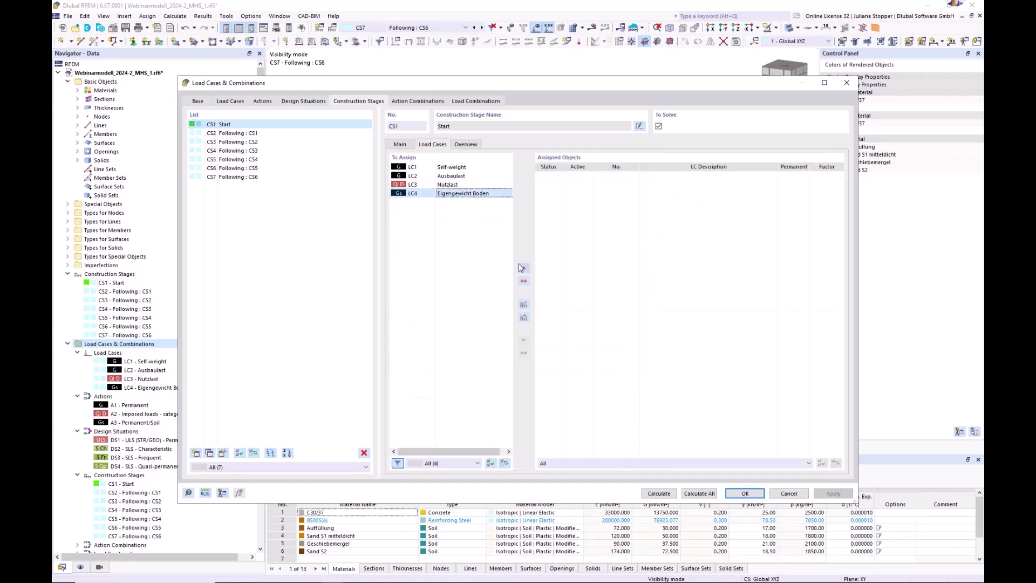
{"action": "left_click", "coordinate": [524, 267]}
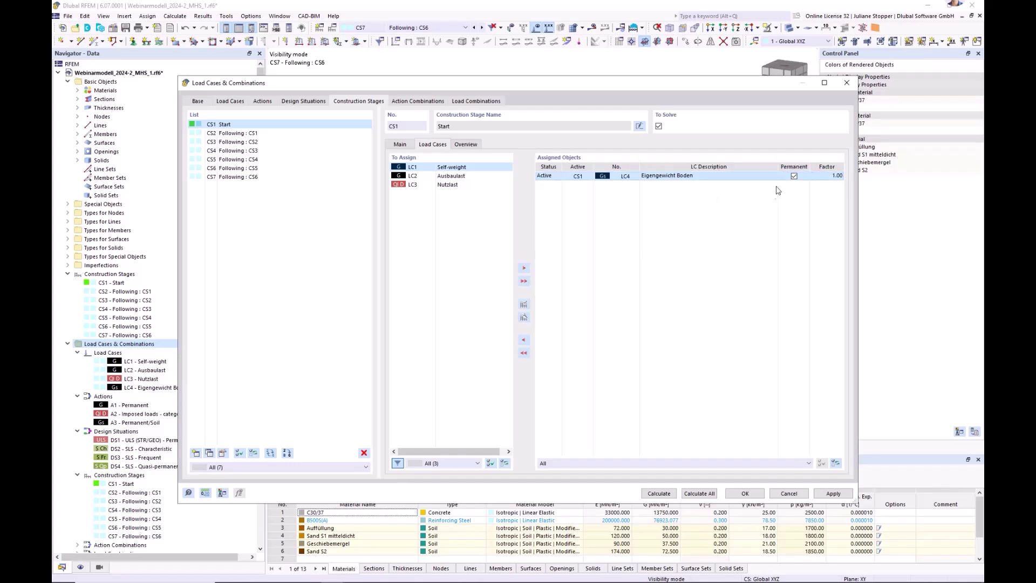
{"action": "left_click", "coordinate": [230, 152]}
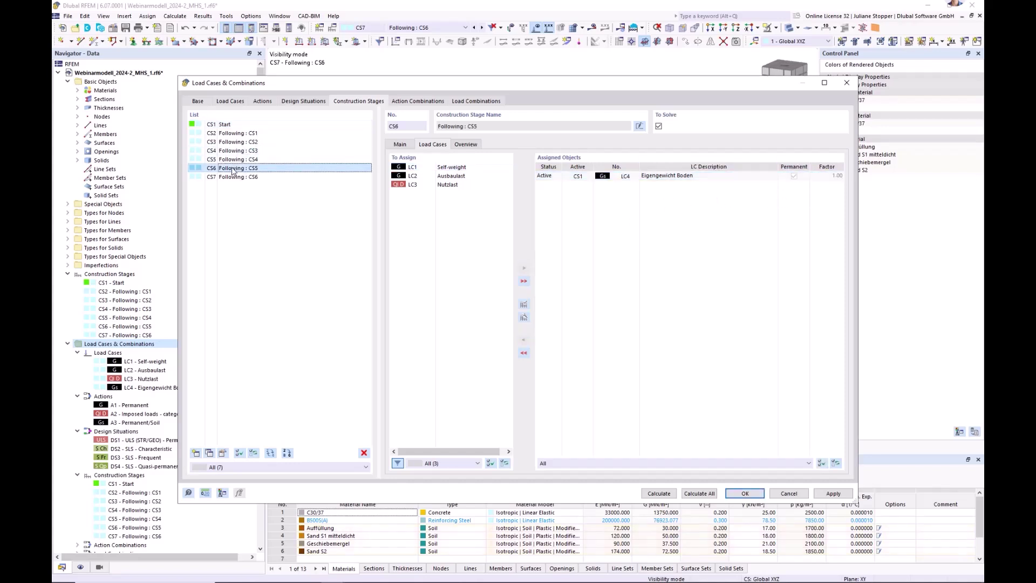
{"action": "left_click", "coordinate": [233, 161]}
{"action": "left_click", "coordinate": [236, 169]}
- Add a structure modification to CS1 deactivating material nonlinearity models and shear panel/rotational restraint consideration, commented "Material linearized", and check its SA1 settings
{"action": "left_click", "coordinate": [218, 126]}
{"action": "left_click", "coordinate": [400, 145]}
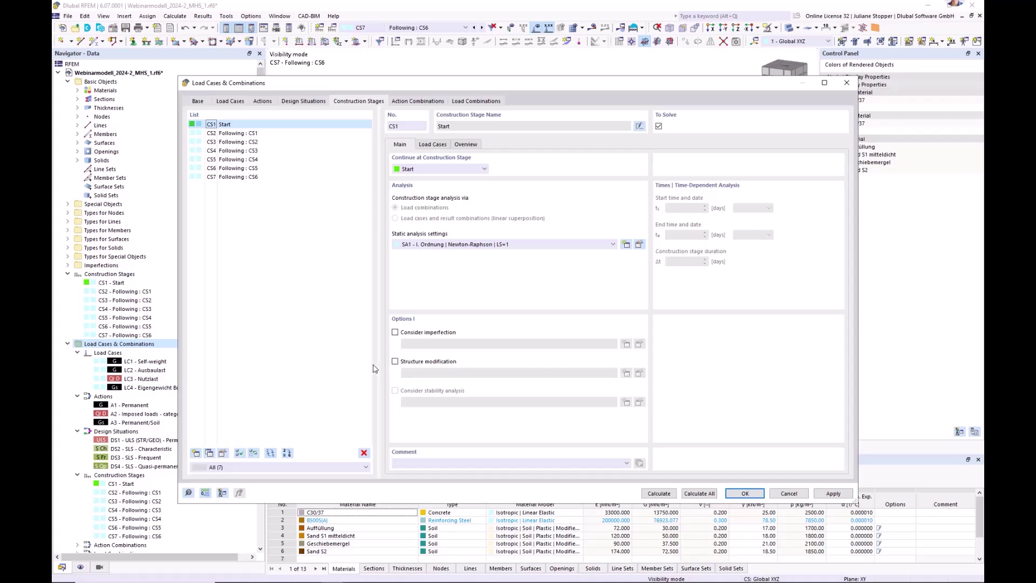
{"action": "left_click", "coordinate": [395, 361]}
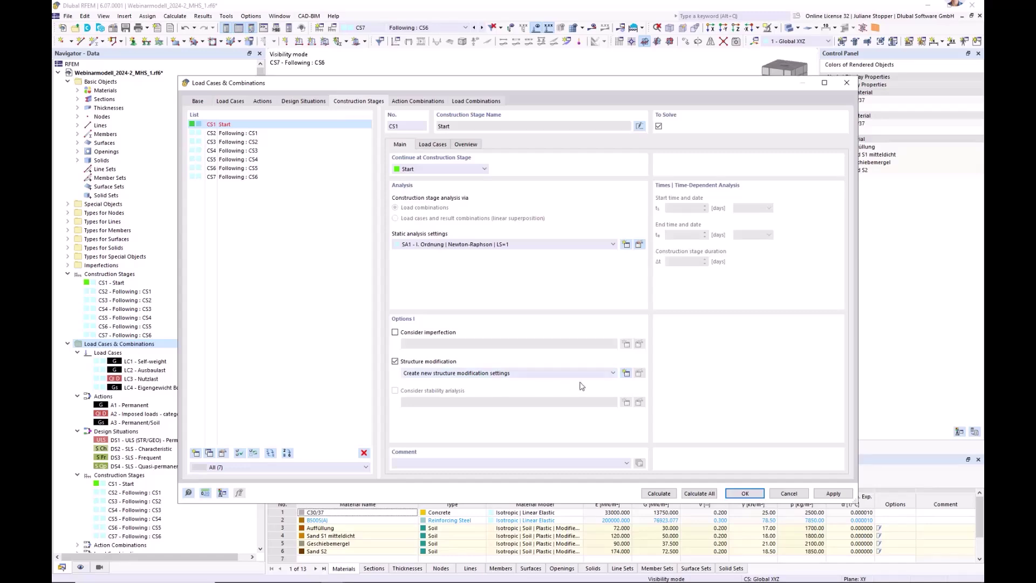
{"action": "left_click", "coordinate": [627, 374]}
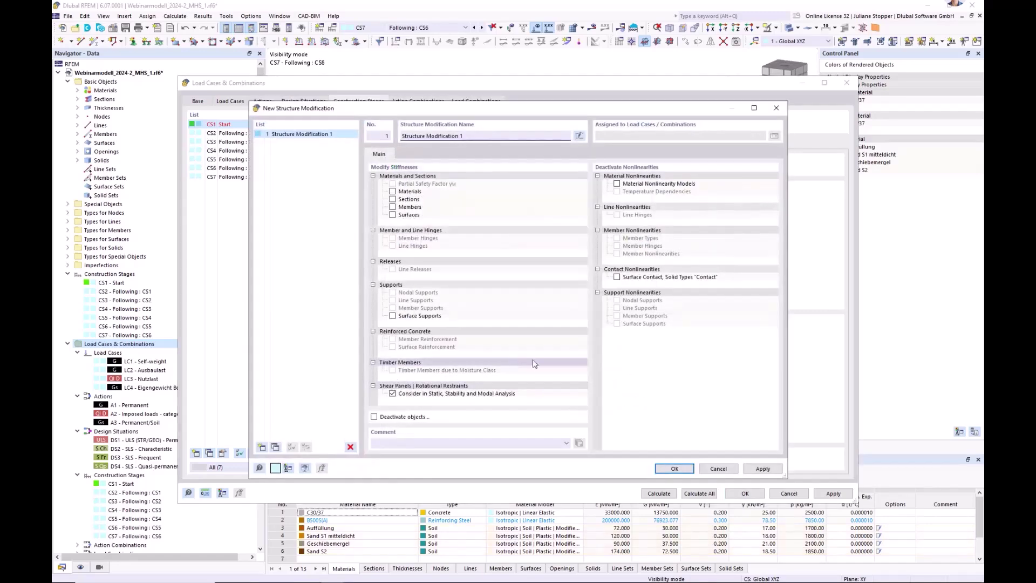
{"action": "left_click", "coordinate": [617, 184]}
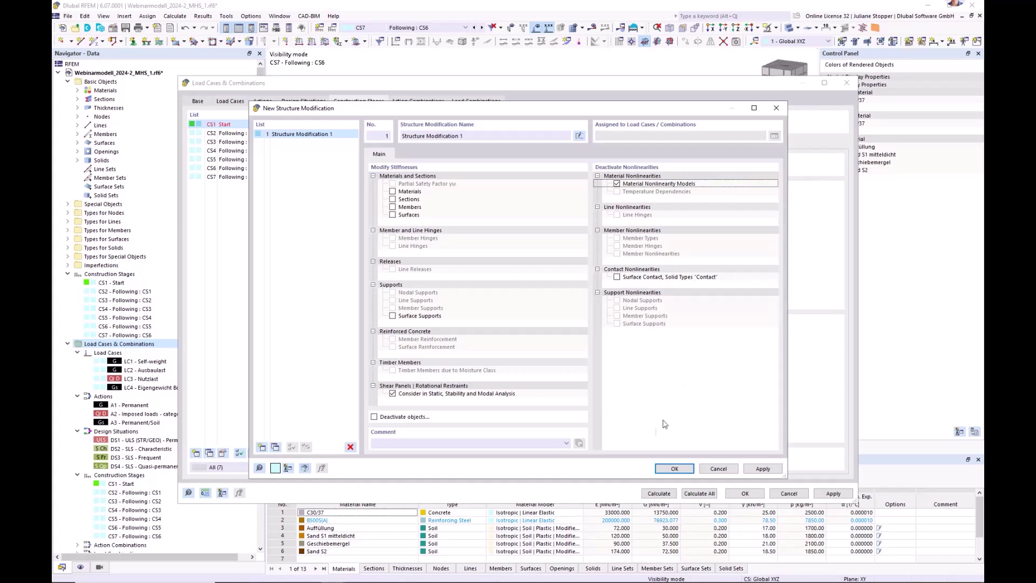
{"action": "left_click", "coordinate": [393, 395]}
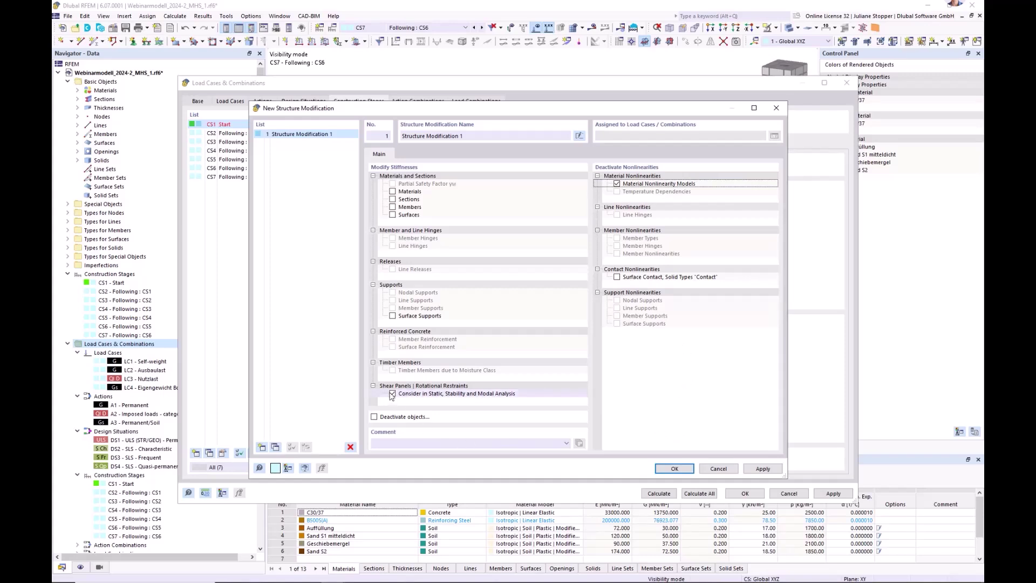
{"action": "left_click", "coordinate": [381, 443]}
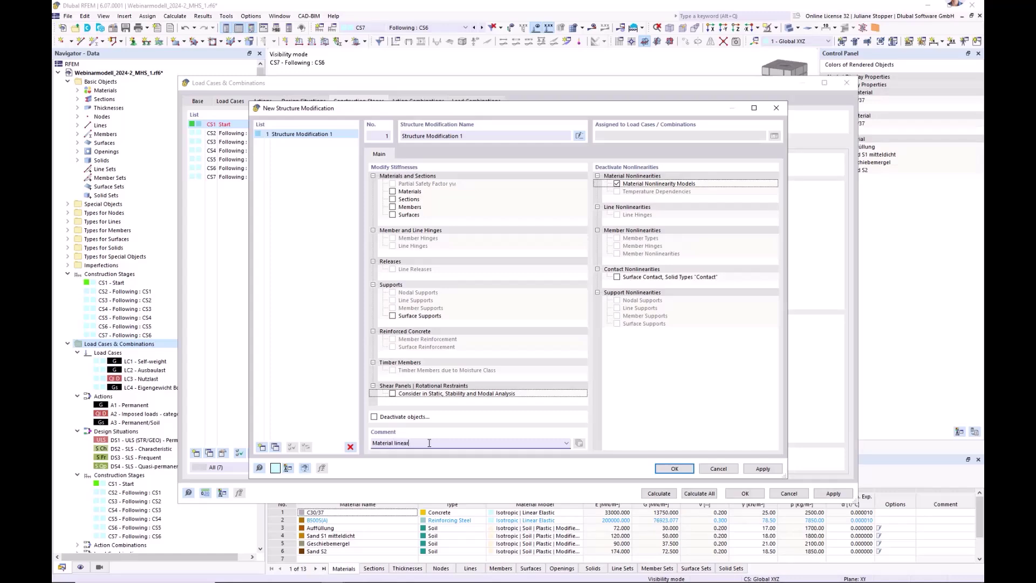
{"action": "left_click", "coordinate": [674, 468]}
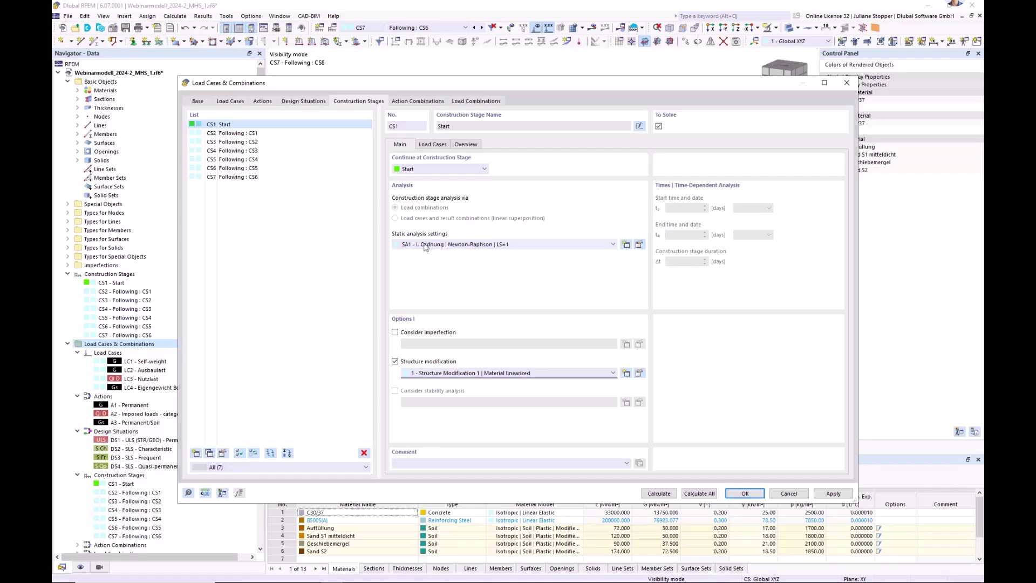
{"action": "left_click", "coordinate": [640, 244]}
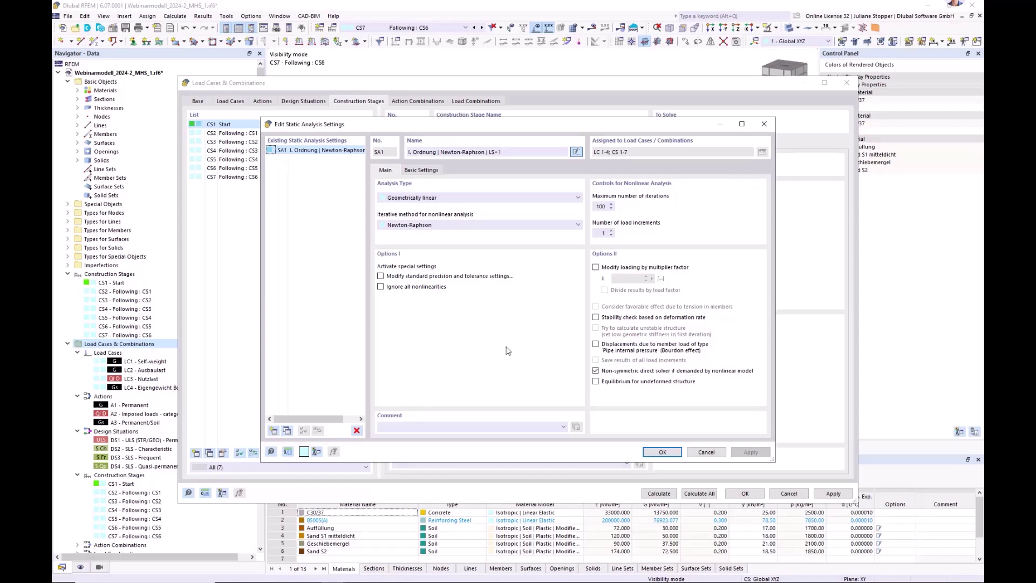
{"action": "left_click", "coordinate": [661, 452]}
- Copy SA1 as new static analysis settings with equilibrium for undeformed structure, named "I. Ordnung | Newton-Raphson | LS=1 & u=0", and assign them to CS2
{"action": "left_click", "coordinate": [226, 134]}
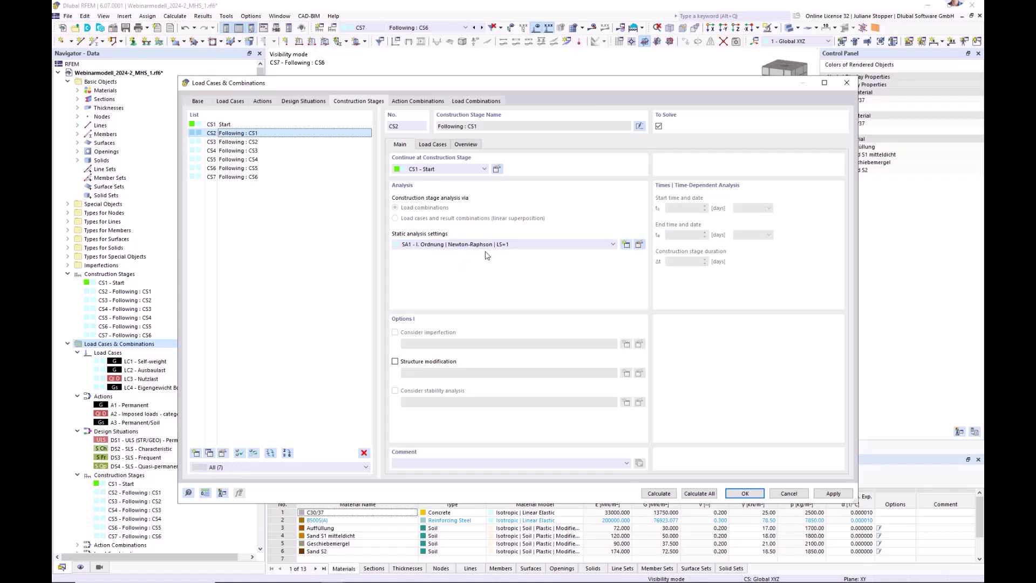
{"action": "left_click", "coordinate": [435, 144]}
{"action": "left_click", "coordinate": [400, 145]}
{"action": "left_click", "coordinate": [639, 244]}
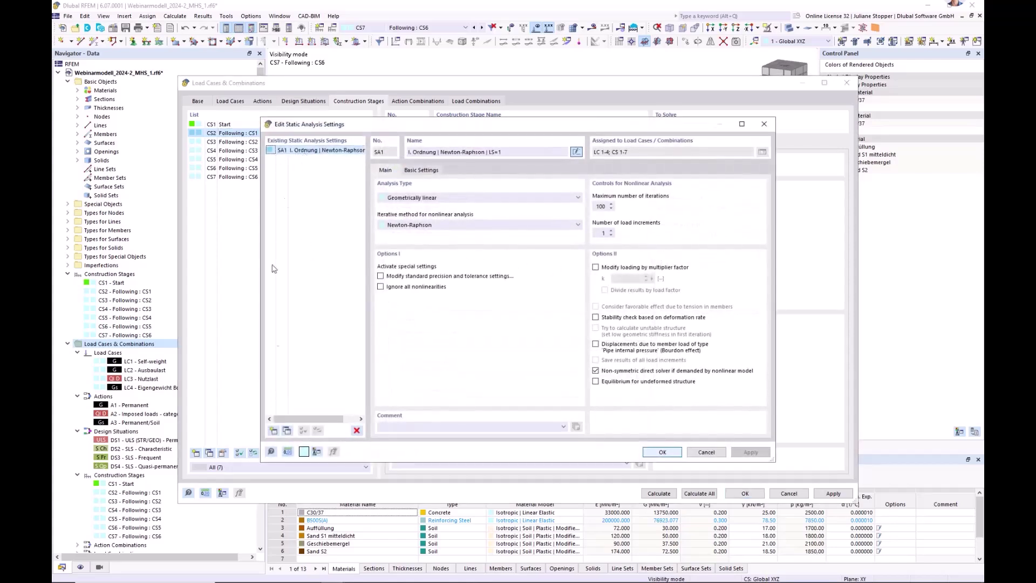
{"action": "left_click", "coordinate": [287, 432]}
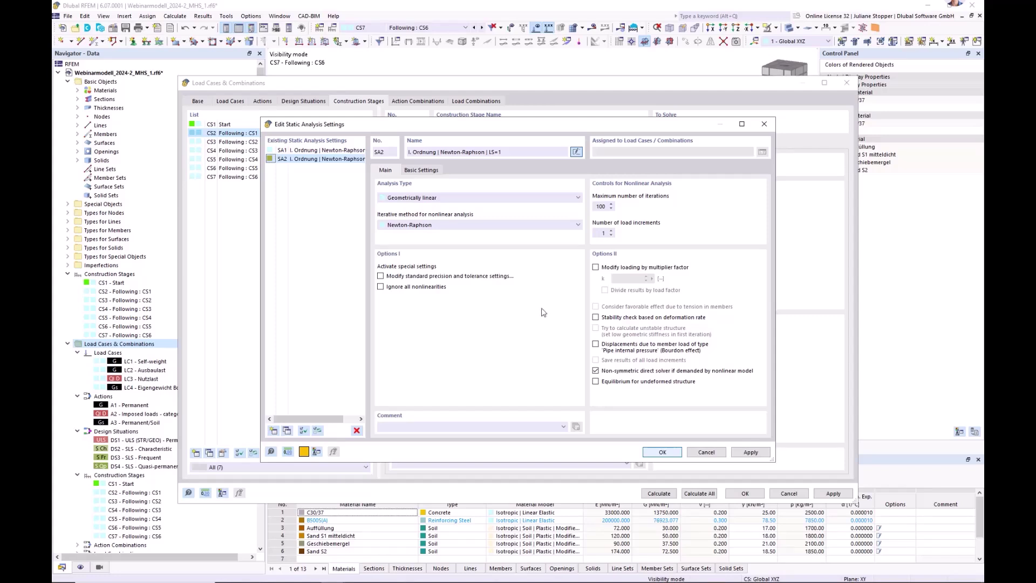
{"action": "left_click", "coordinate": [596, 382]}
{"action": "left_click", "coordinate": [517, 152]}
{"action": "left_click", "coordinate": [663, 453]}
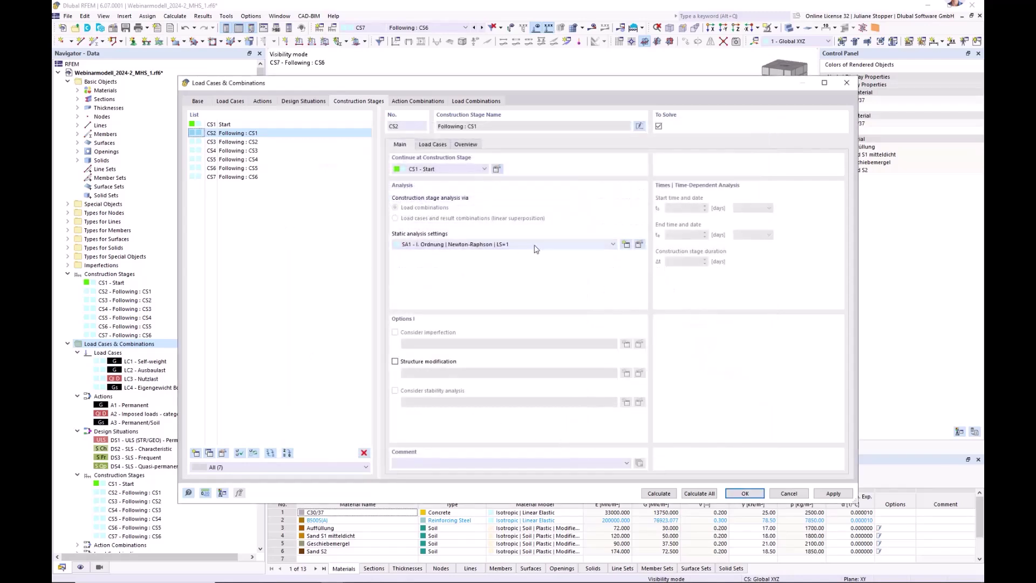
{"action": "left_click", "coordinate": [522, 244]}
{"action": "left_click", "coordinate": [523, 260]}
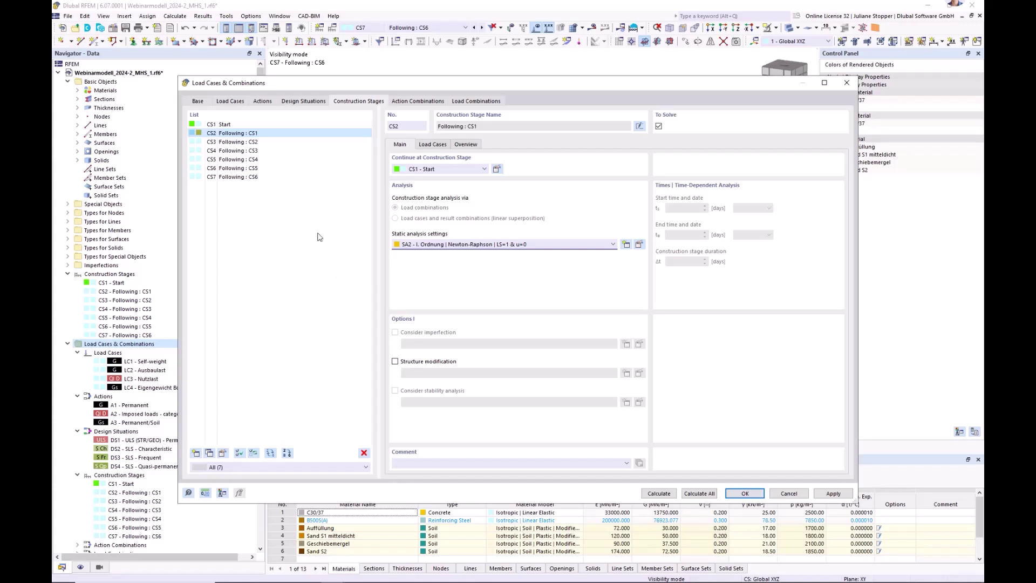
- Assign load case LC1 Self-weight to construction stage CS3 as a permanent load
{"action": "left_click", "coordinate": [247, 143]}
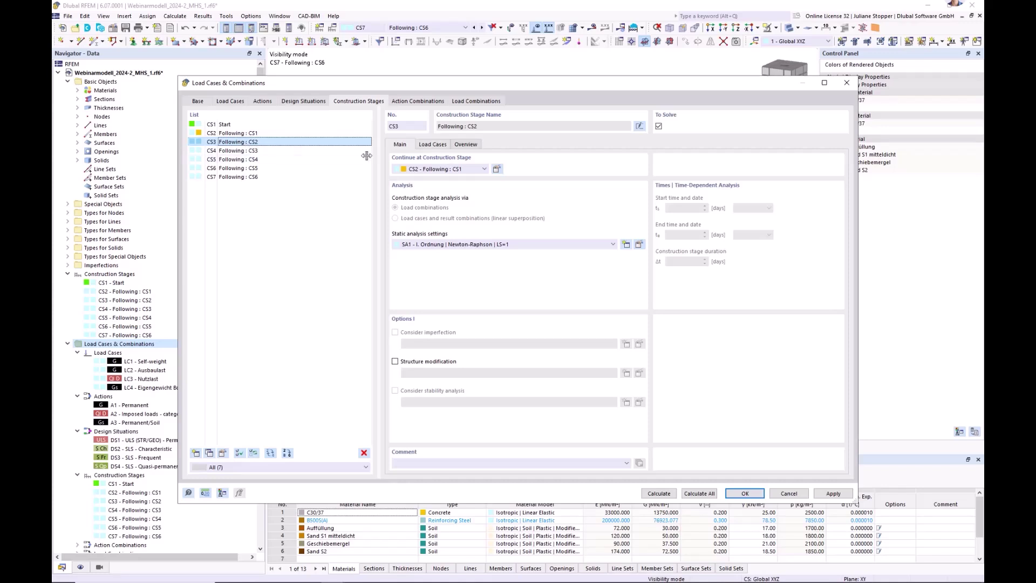
{"action": "left_click", "coordinate": [432, 144]}
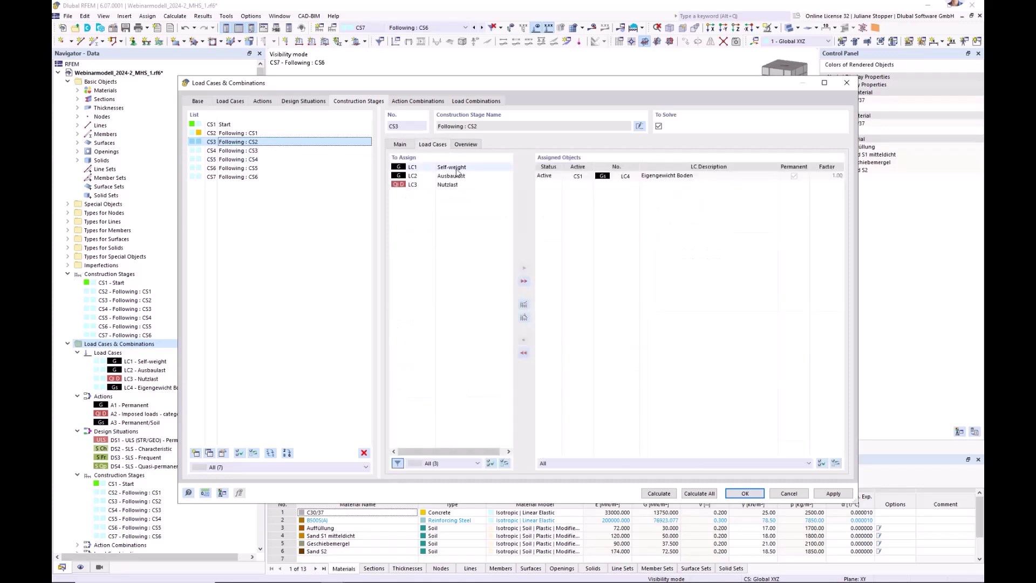
{"action": "left_click", "coordinate": [453, 167]}
{"action": "left_click", "coordinate": [523, 268]}
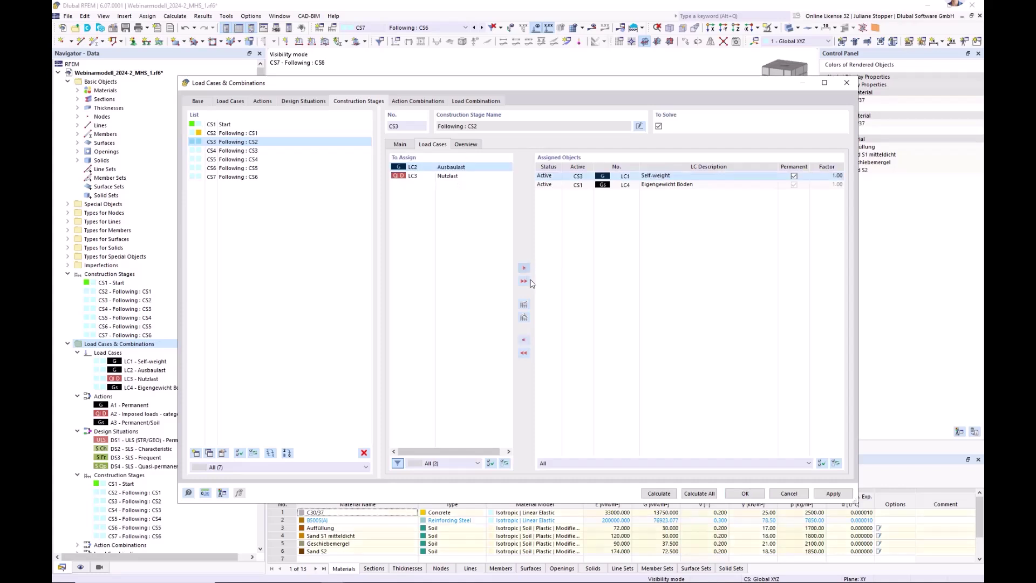
{"action": "left_click", "coordinate": [752, 174]}
- Copy SA1 as new static analysis settings with 4 load increments, named "I. Ordnung | Newton-Raphson | LS=4"
{"action": "left_click", "coordinate": [403, 145]}
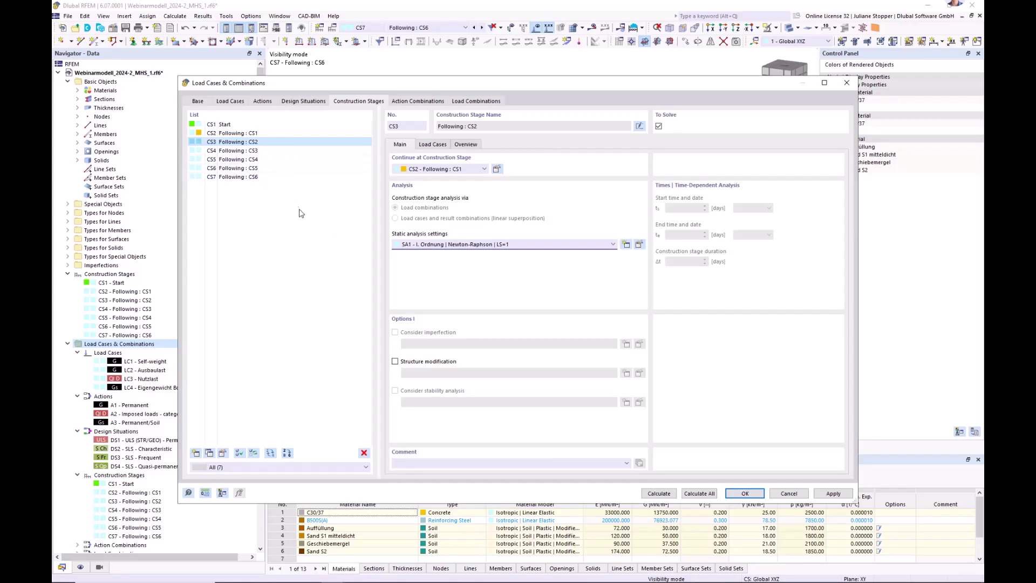
{"action": "left_click", "coordinate": [640, 246]}
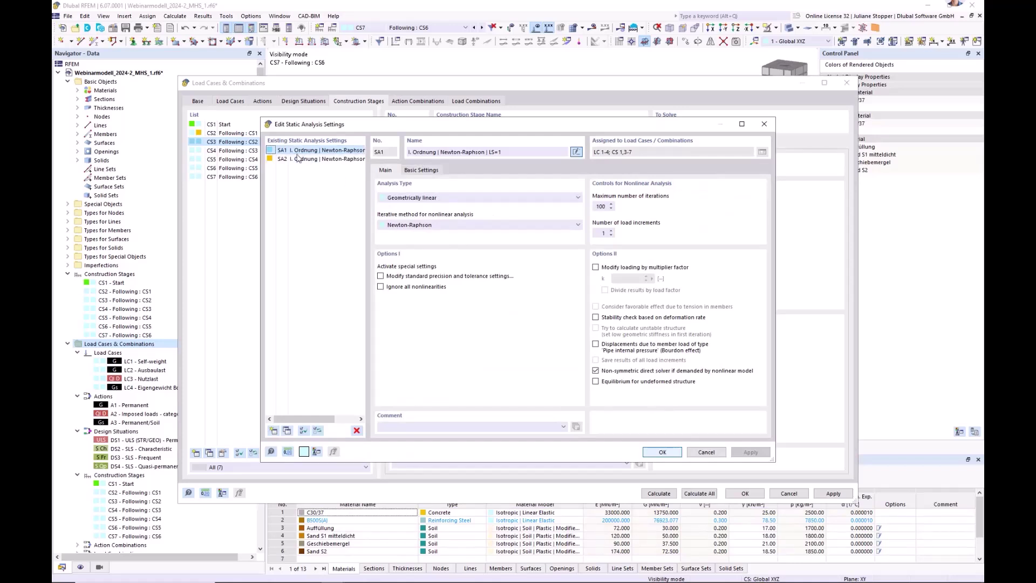
{"action": "left_click", "coordinate": [286, 431]}
{"action": "left_click", "coordinate": [599, 232]}
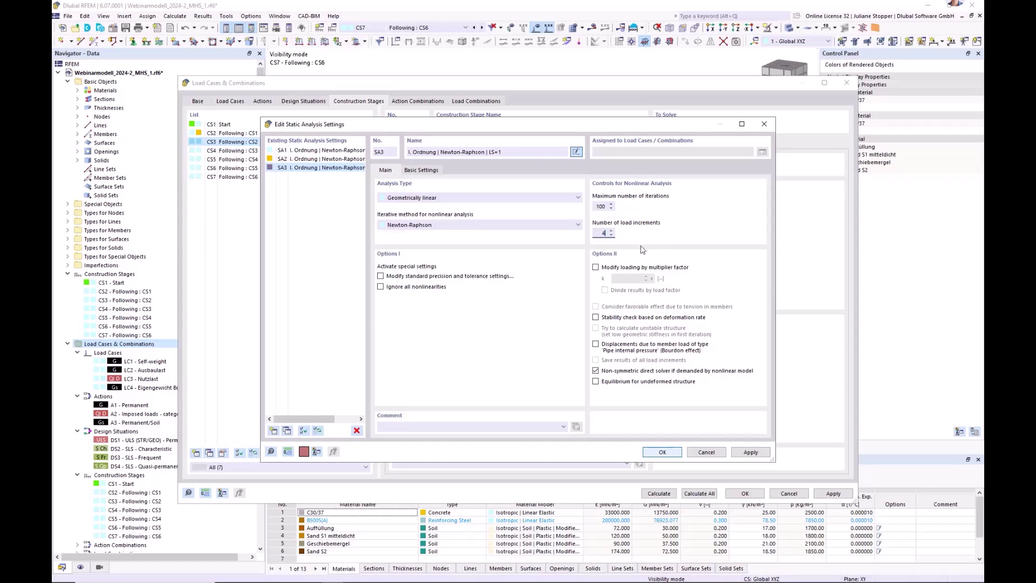
{"action": "type", "text": "4"}
{"action": "left_click", "coordinate": [506, 152]}
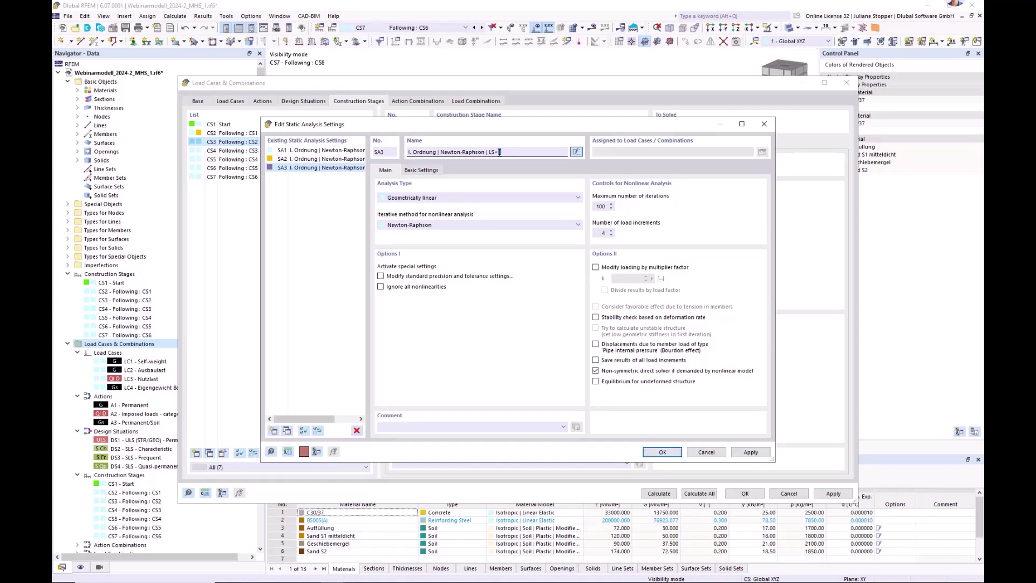
{"action": "left_click", "coordinate": [662, 452]}
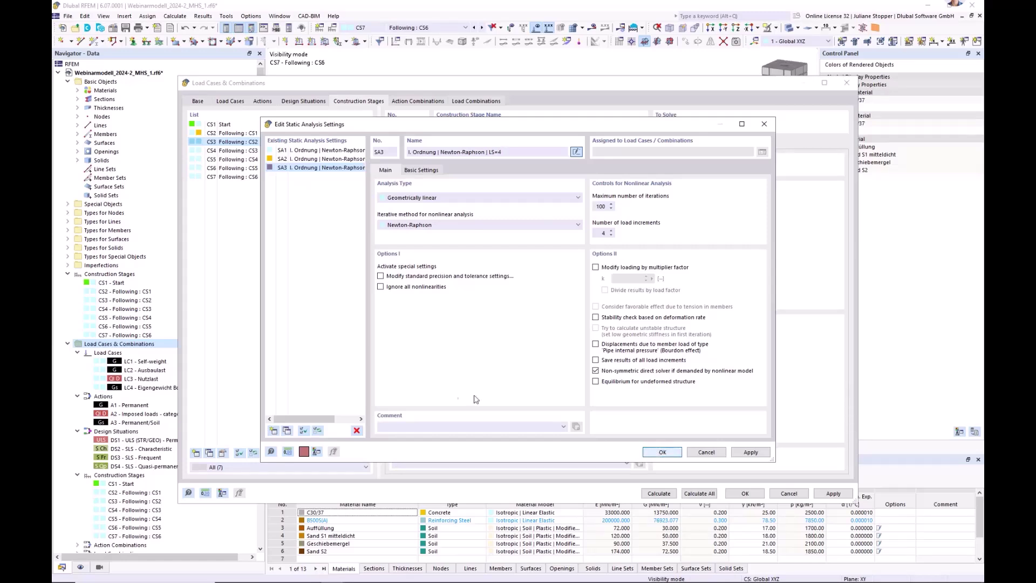
- Assign the four-increment settings SA3 to construction stages CS3 through CS7, apply the change and check each stage
{"action": "left_click", "coordinate": [231, 178], "text": "shift"}
{"action": "left_click", "coordinate": [497, 245]}
{"action": "left_click", "coordinate": [501, 269]}
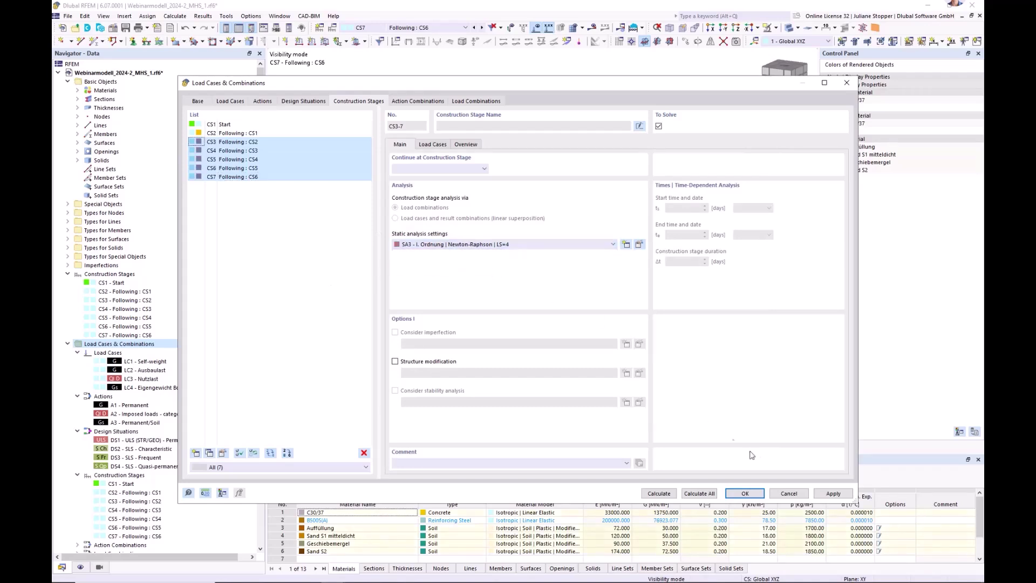
{"action": "left_click", "coordinate": [822, 494]}
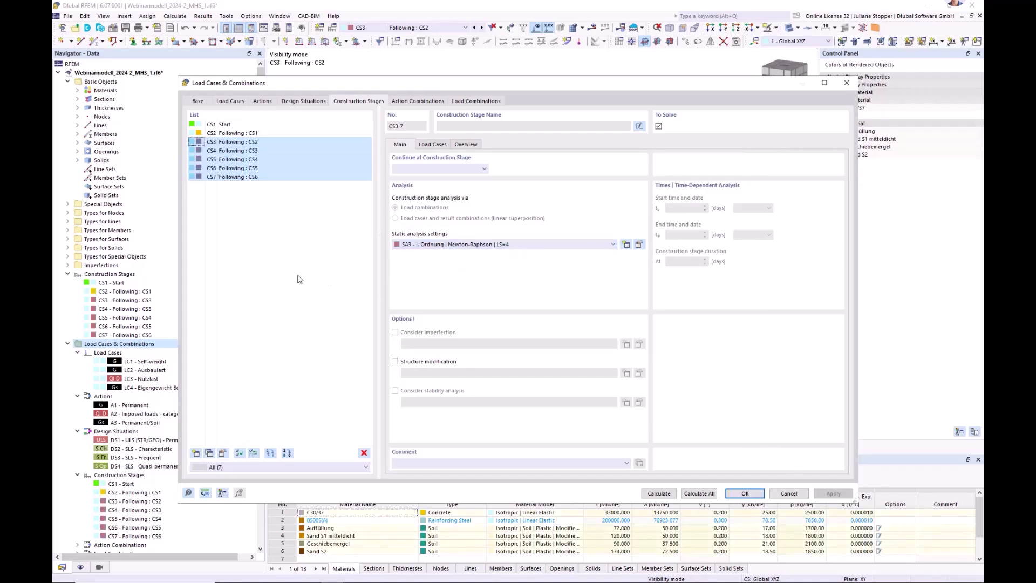
{"action": "left_click", "coordinate": [241, 142]}
{"action": "left_click", "coordinate": [241, 151]}
{"action": "left_click", "coordinate": [242, 160]}
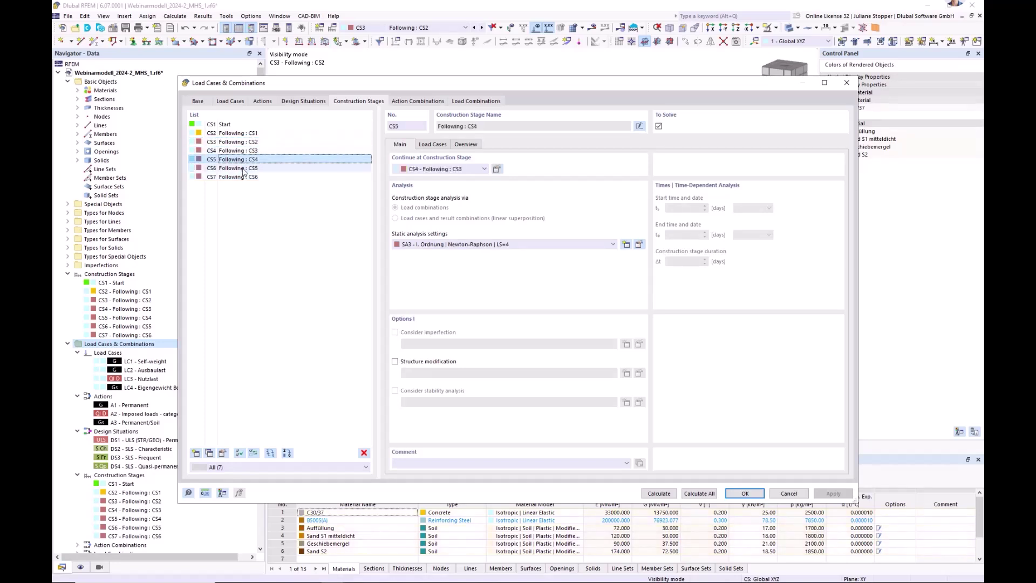
{"action": "left_click", "coordinate": [242, 168]}
{"action": "left_click", "coordinate": [242, 177]}
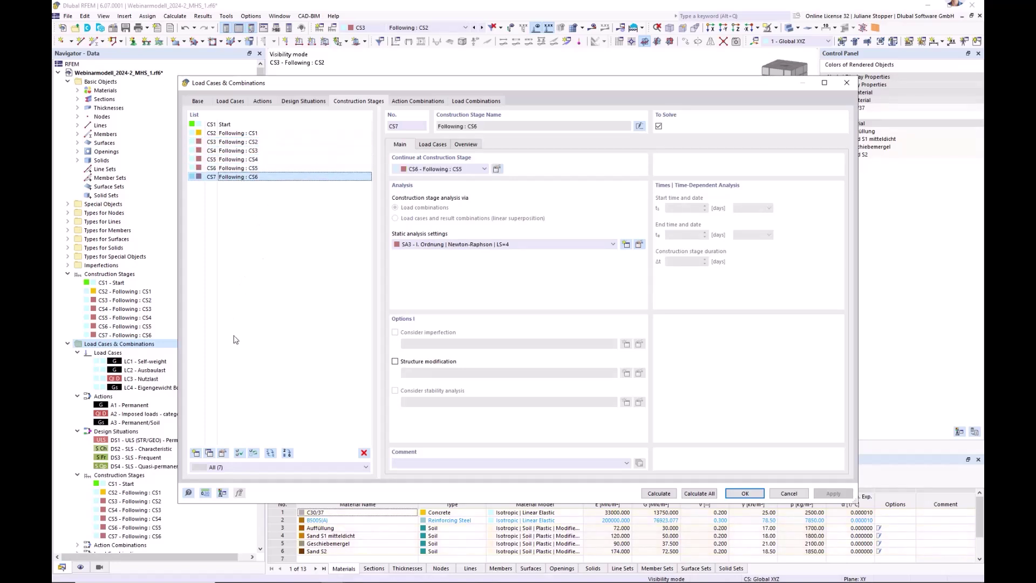
- Create construction stage CS8 following CS7 and assign load case LC2 Ausbaulast to it
{"action": "left_click", "coordinate": [196, 453]}
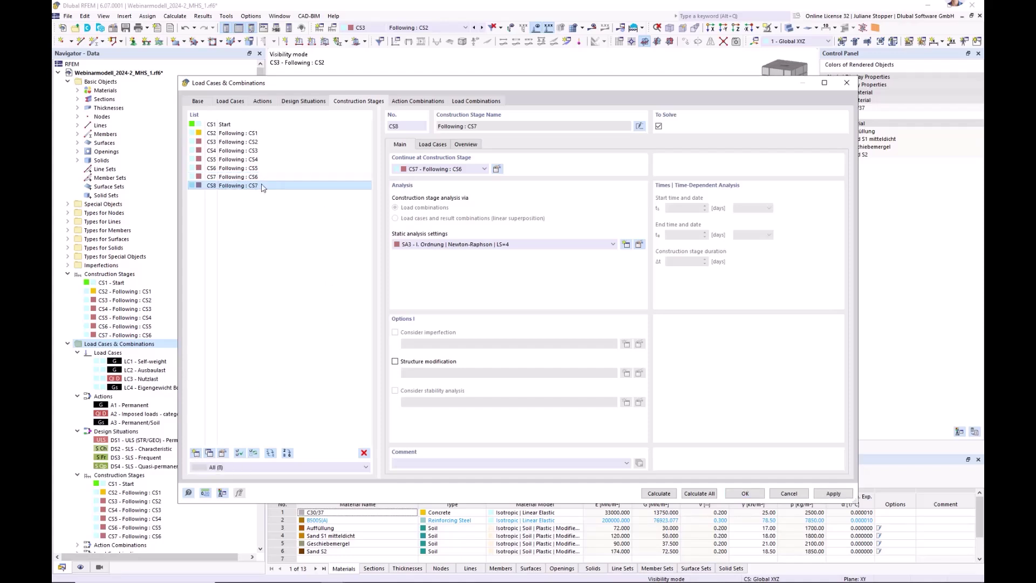
{"action": "left_click", "coordinate": [433, 146]}
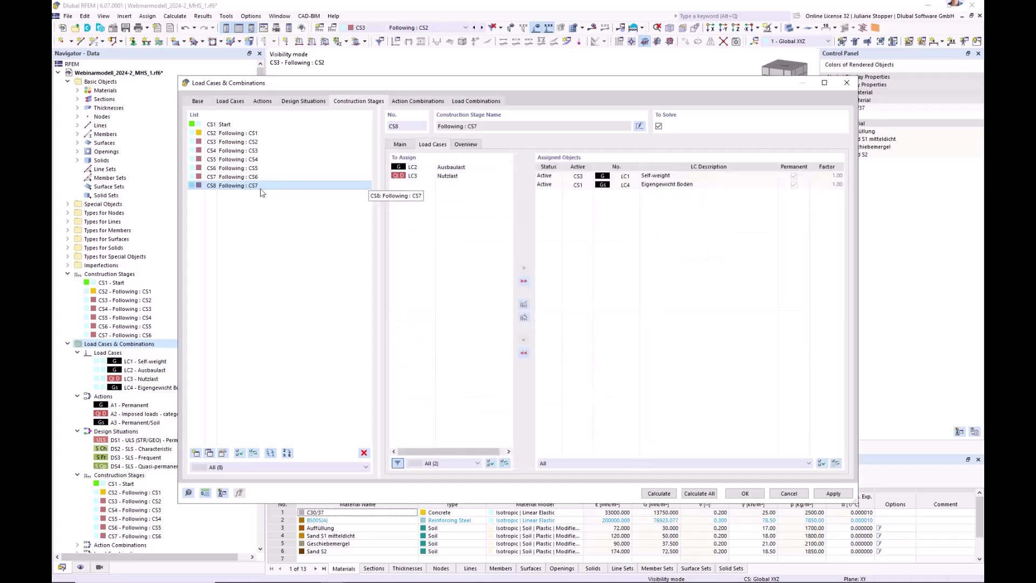
{"action": "left_click", "coordinate": [459, 169]}
{"action": "left_click", "coordinate": [524, 268]}
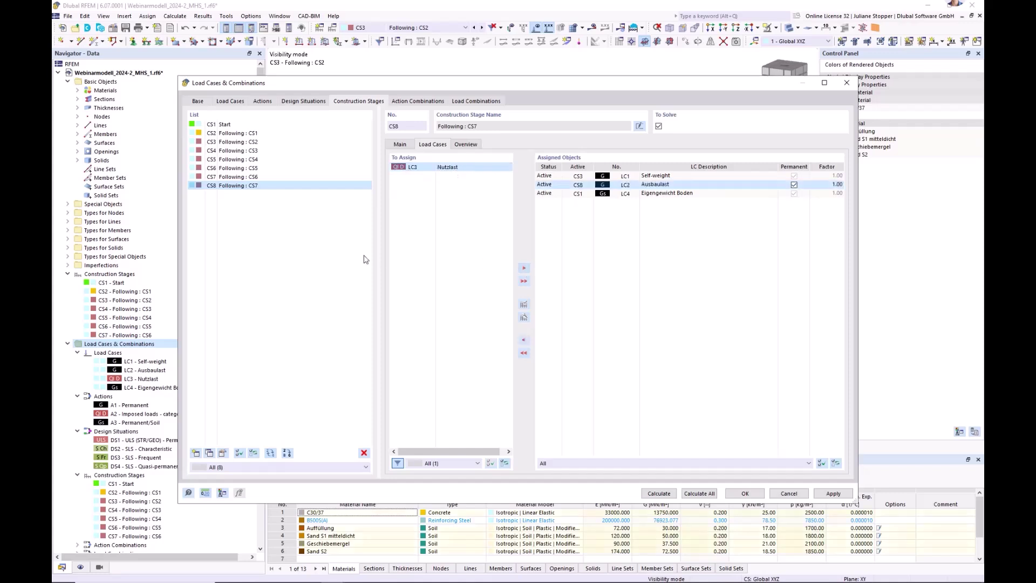
- Create construction stage CS9 following CS8 and assign load case LC3 Nutzlast to it
{"action": "left_click", "coordinate": [195, 453]}
{"action": "left_click", "coordinate": [426, 168]}
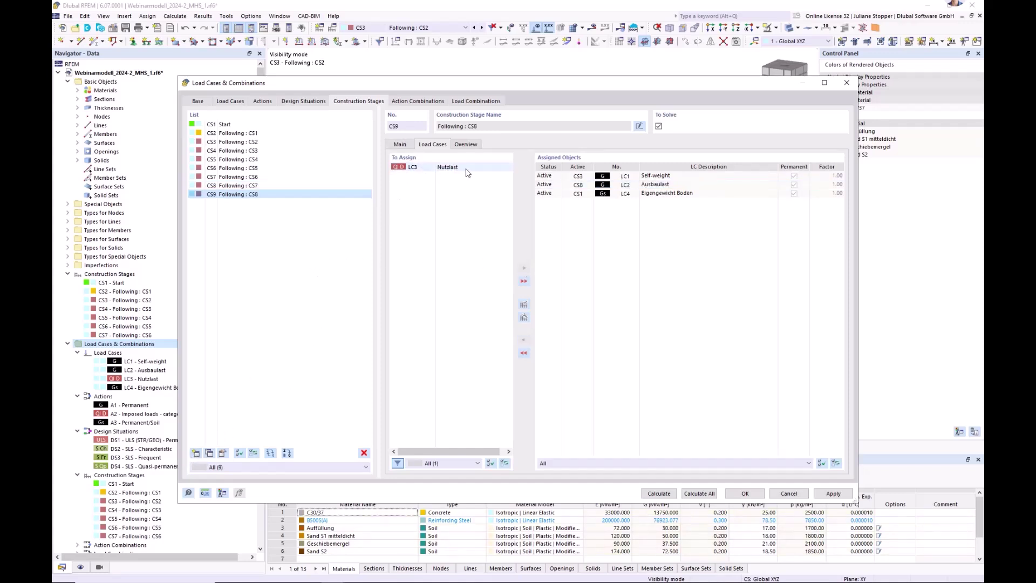
{"action": "left_click", "coordinate": [523, 267]}
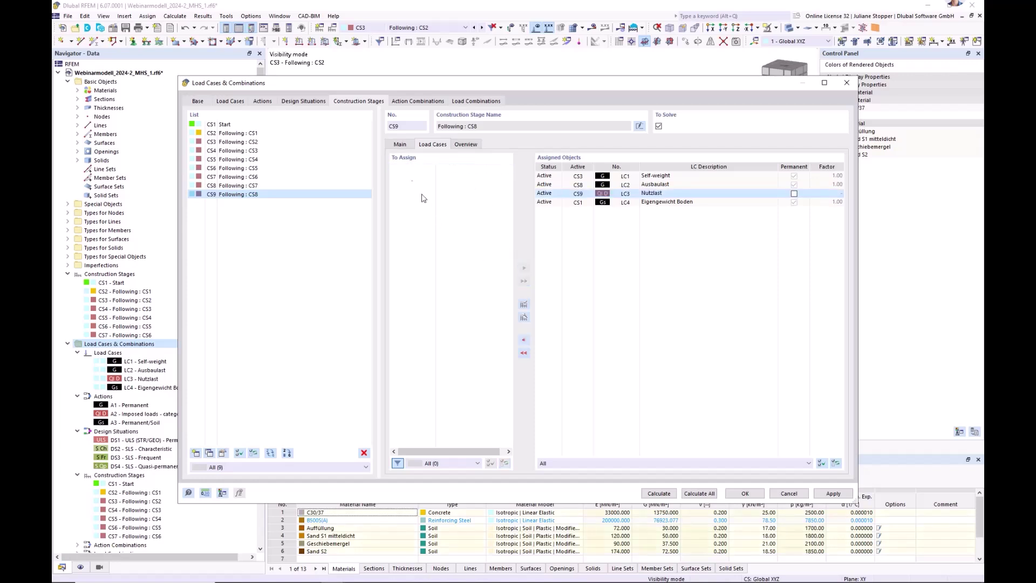
- Copy SA3 as new static analysis settings SA4 with a changed number of load increments
{"action": "left_click", "coordinate": [400, 146]}
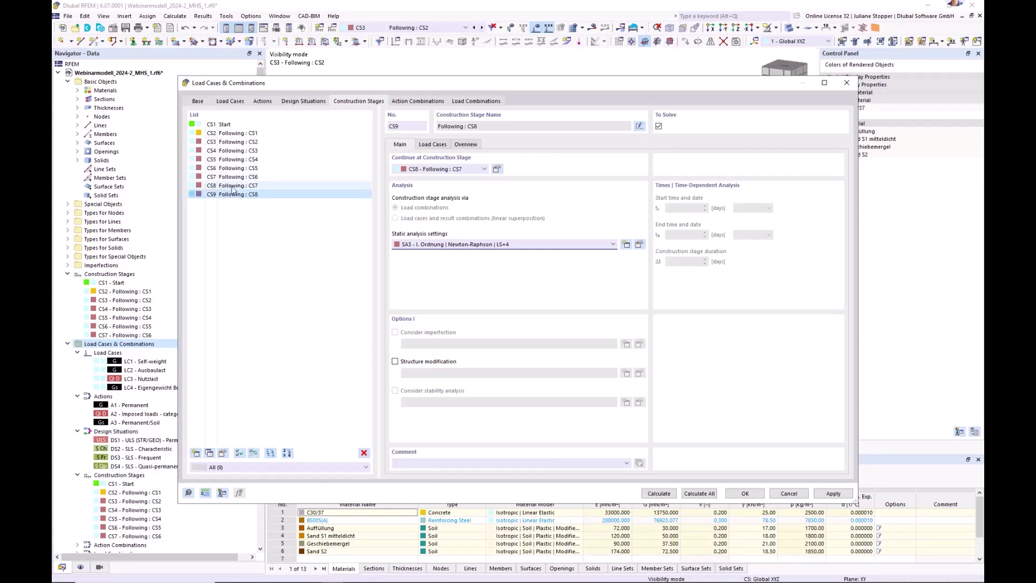
{"action": "left_click", "coordinate": [639, 245]}
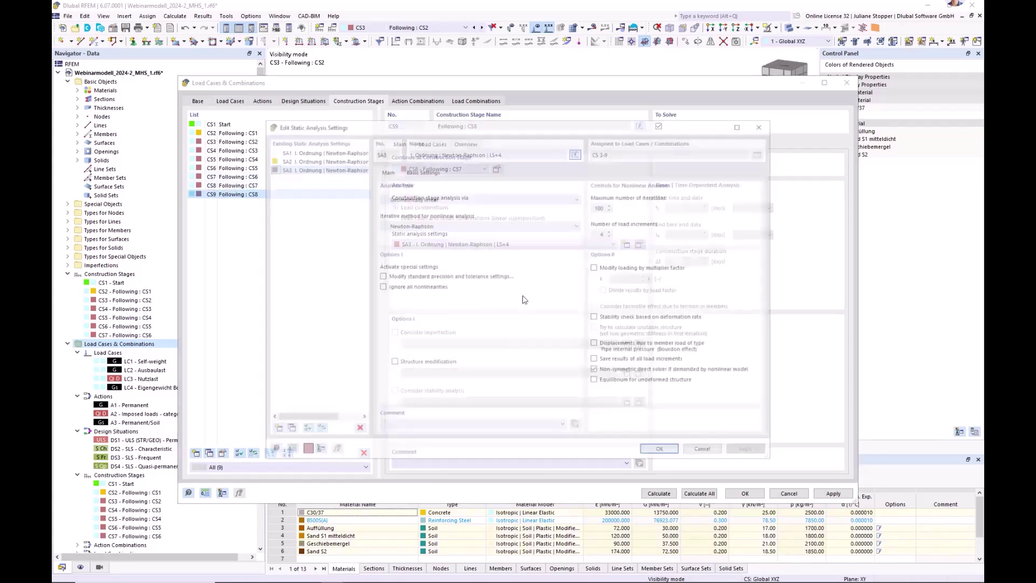
{"action": "left_click", "coordinate": [288, 431]}
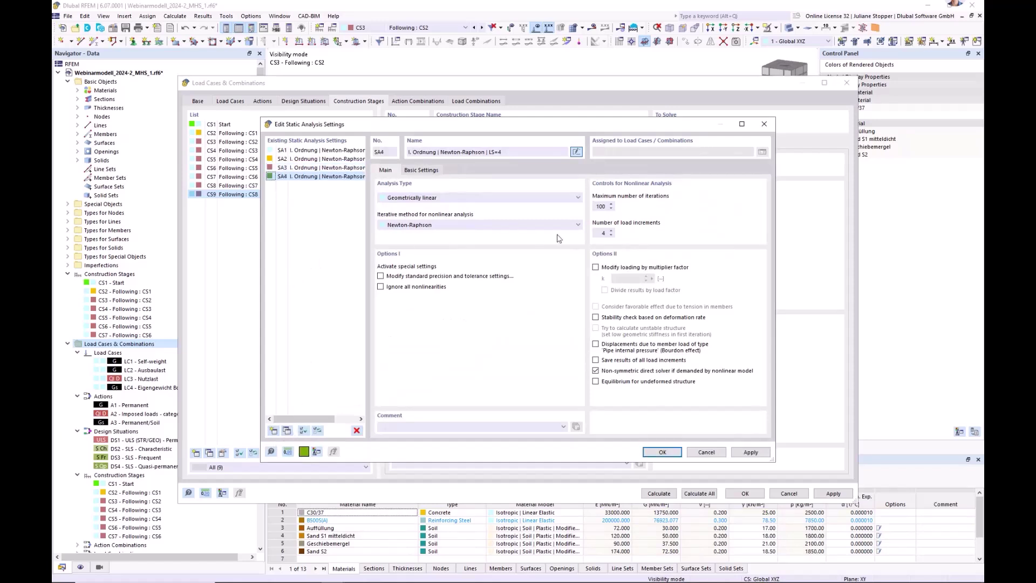
{"action": "left_click", "coordinate": [611, 233]}
{"action": "left_click", "coordinate": [663, 452]}
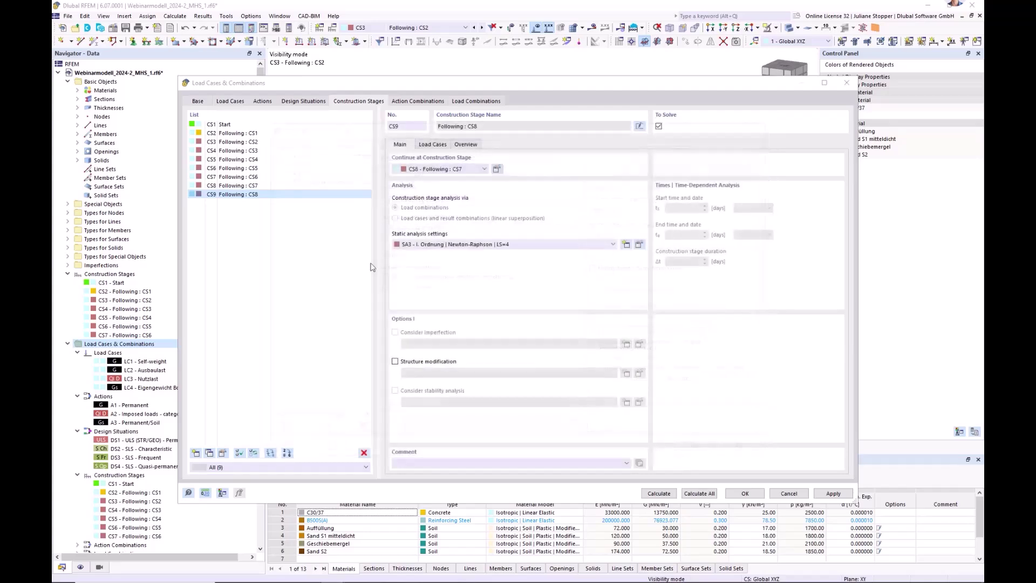
- Assign static analysis settings SA4 to construction stages CS8 and CS9 together
{"action": "left_click", "coordinate": [237, 185]}
{"action": "left_click", "coordinate": [244, 195], "text": "shift"}
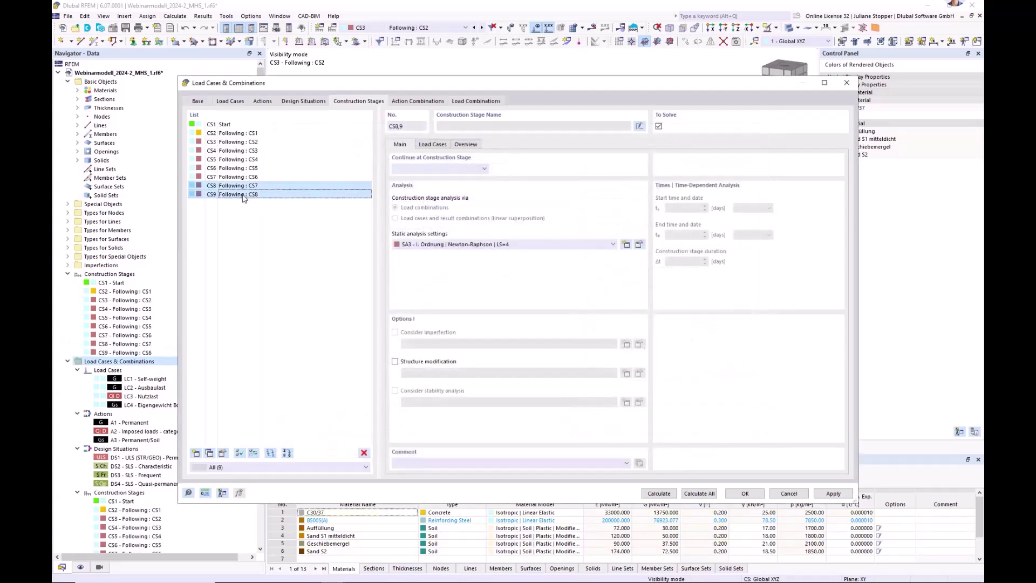
{"action": "left_click", "coordinate": [520, 245]}
{"action": "left_click", "coordinate": [517, 276]}
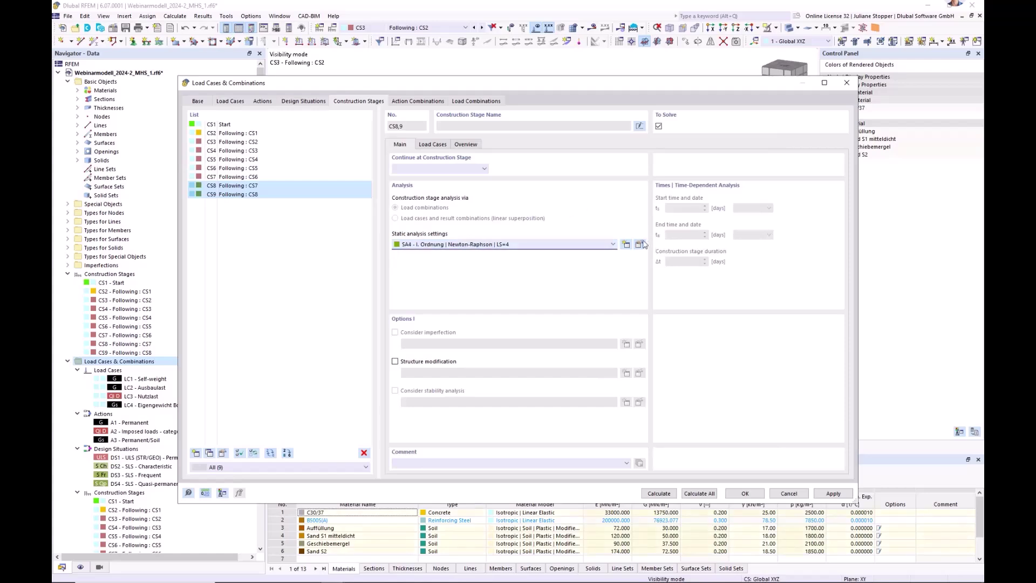
- Rename static analysis settings SA4 so that the name ends in LS=10
{"action": "left_click", "coordinate": [626, 244]}
{"action": "left_click", "coordinate": [502, 152]}
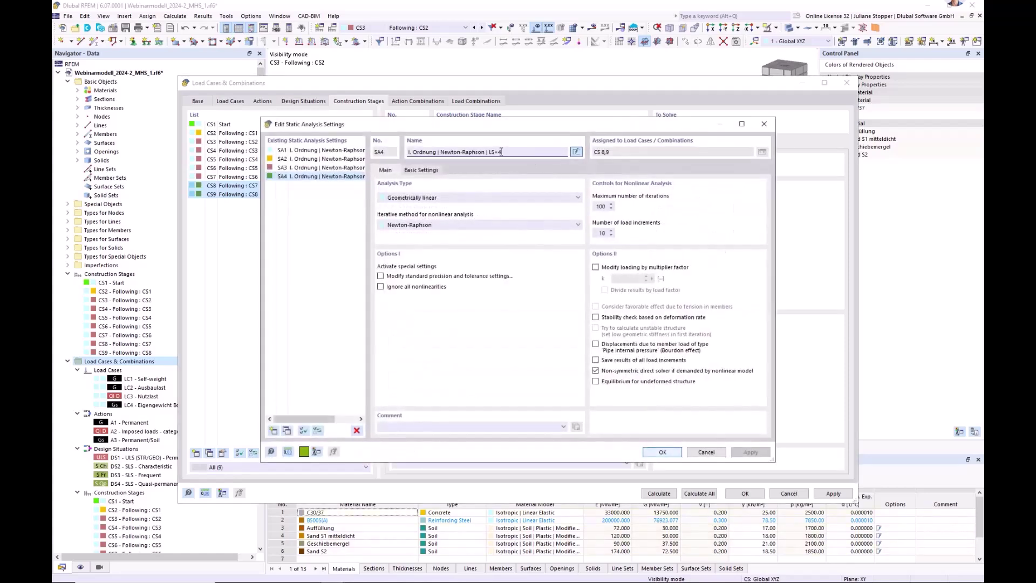
{"action": "type", "text": "10"}
{"action": "key", "text": "Tab"}
{"action": "left_click", "coordinate": [659, 454]}
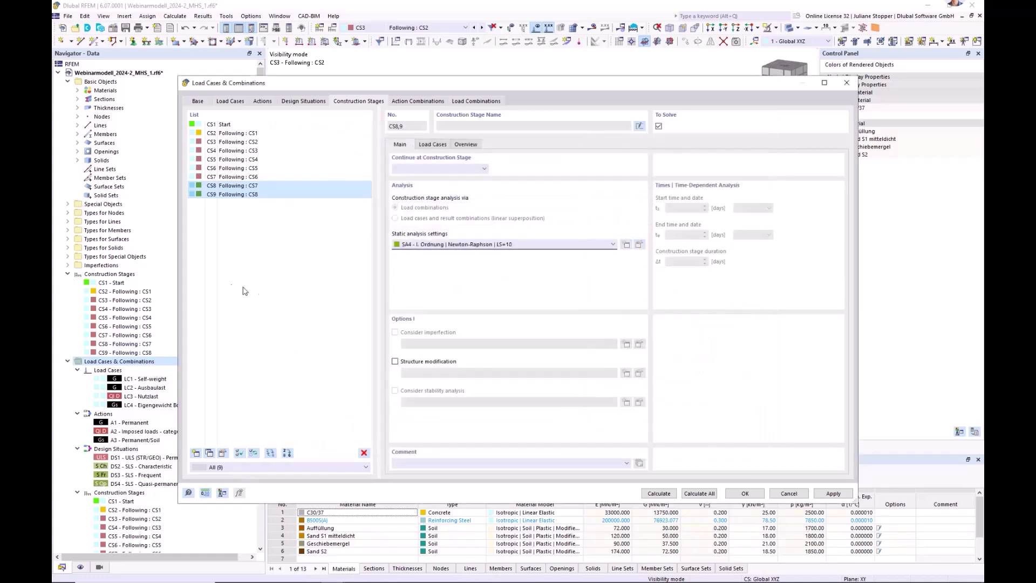
- Check the static analysis settings of construction stages CS2 through CS6 and apply the changes
{"action": "left_click", "coordinate": [246, 135]}
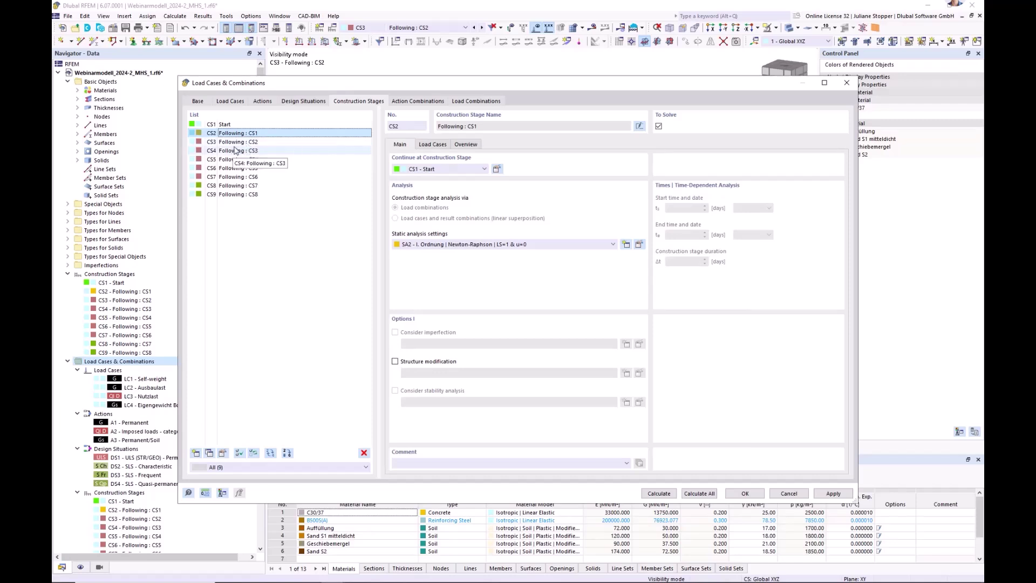
{"action": "left_click", "coordinate": [238, 142]}
{"action": "left_click", "coordinate": [235, 151]}
{"action": "left_click", "coordinate": [232, 159]}
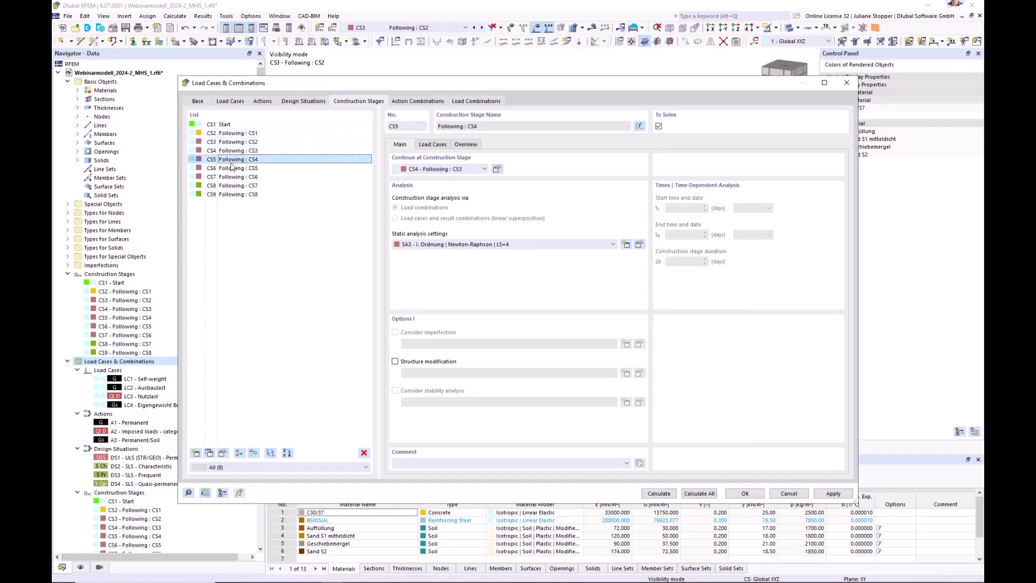
{"action": "left_click", "coordinate": [233, 169]}
{"action": "left_click", "coordinate": [845, 496]}
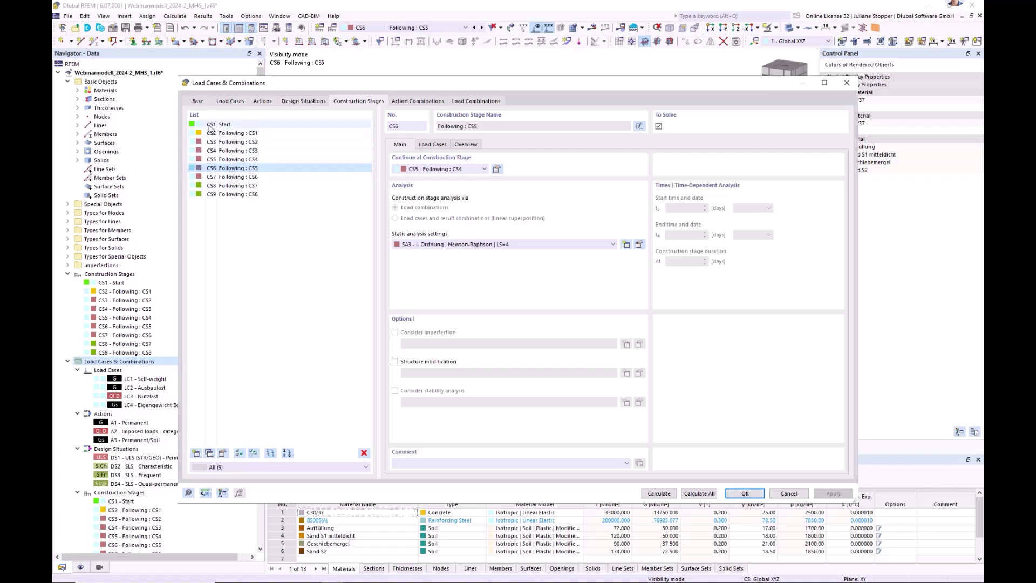
- Review the load cases assigned to each construction stage from CS1 through CS8
{"action": "left_click", "coordinate": [227, 132]}
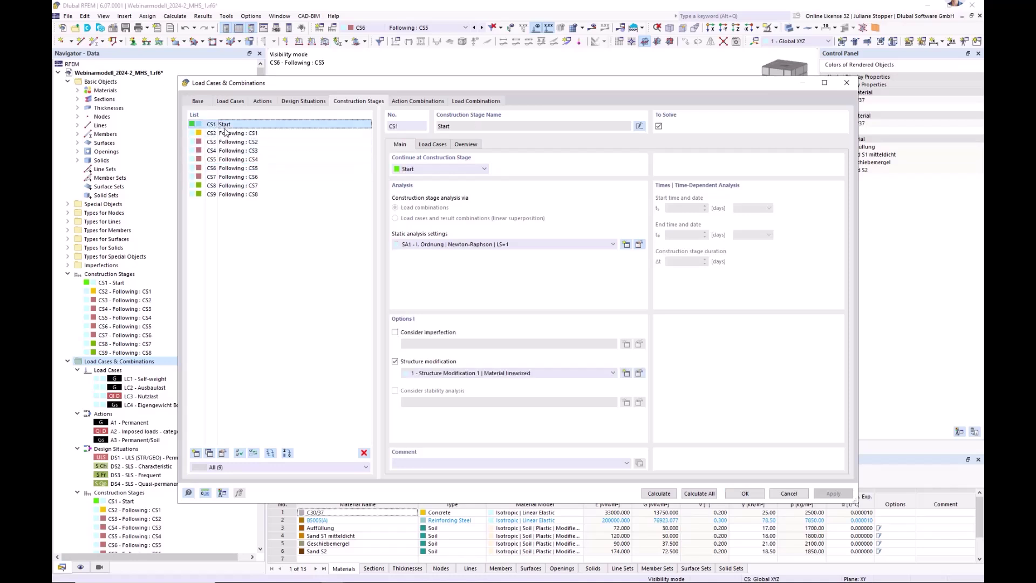
{"action": "left_click", "coordinate": [441, 146]}
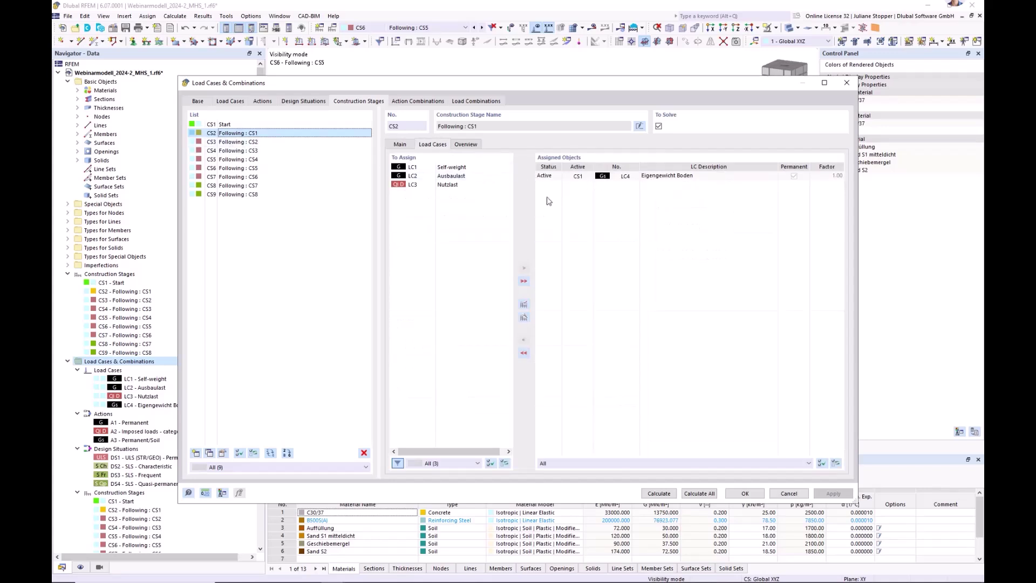
{"action": "left_click", "coordinate": [224, 143]}
{"action": "left_click", "coordinate": [223, 150]}
{"action": "left_click", "coordinate": [222, 159]}
{"action": "left_click", "coordinate": [222, 168]}
{"action": "left_click", "coordinate": [221, 176]}
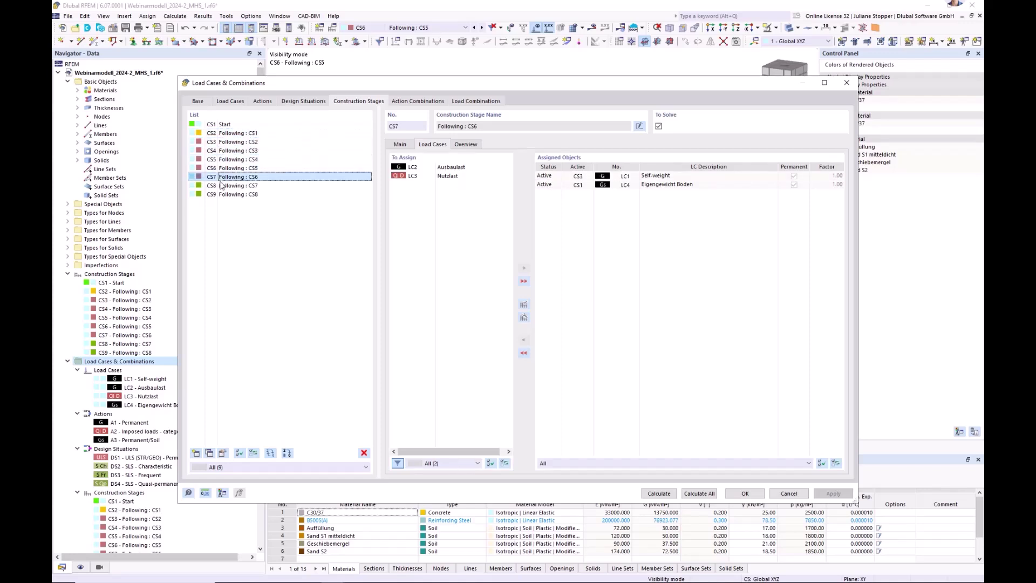
{"action": "left_click", "coordinate": [221, 185]}
{"action": "left_click", "coordinate": [467, 102]}
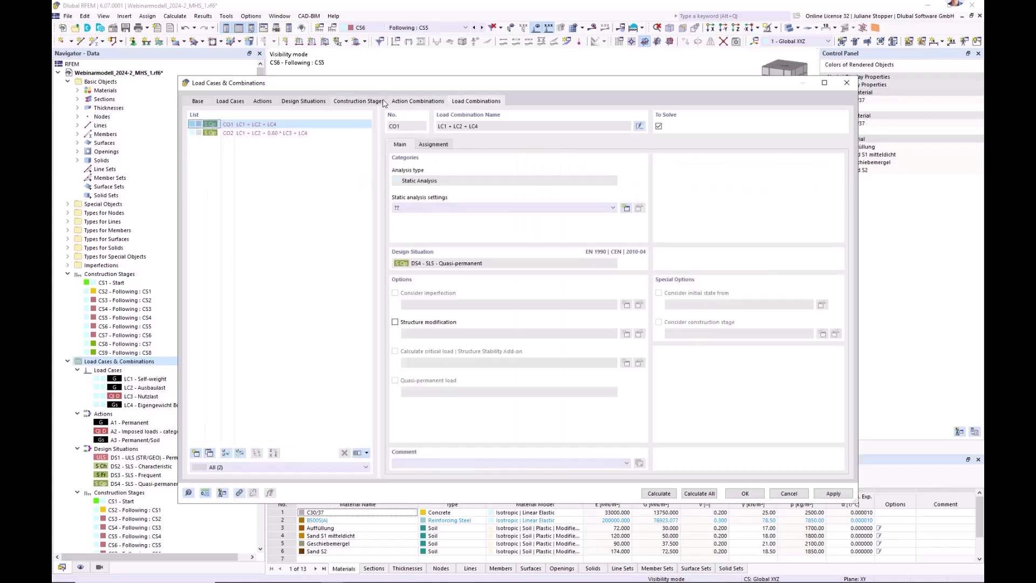
{"action": "left_click", "coordinate": [405, 103]}
{"action": "left_click", "coordinate": [356, 102]}
{"action": "left_click", "coordinate": [296, 102]}
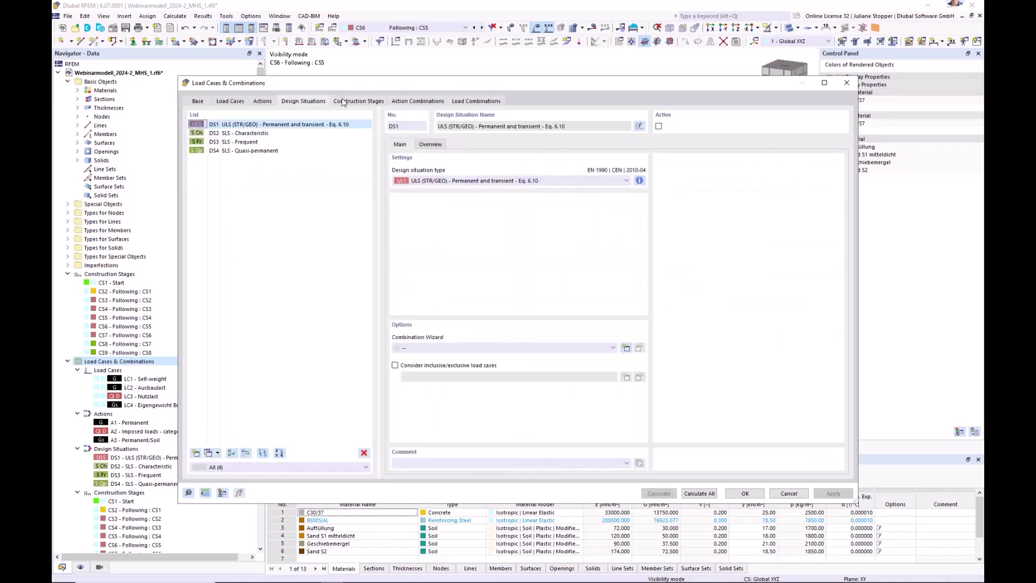
{"action": "left_click", "coordinate": [361, 102]}
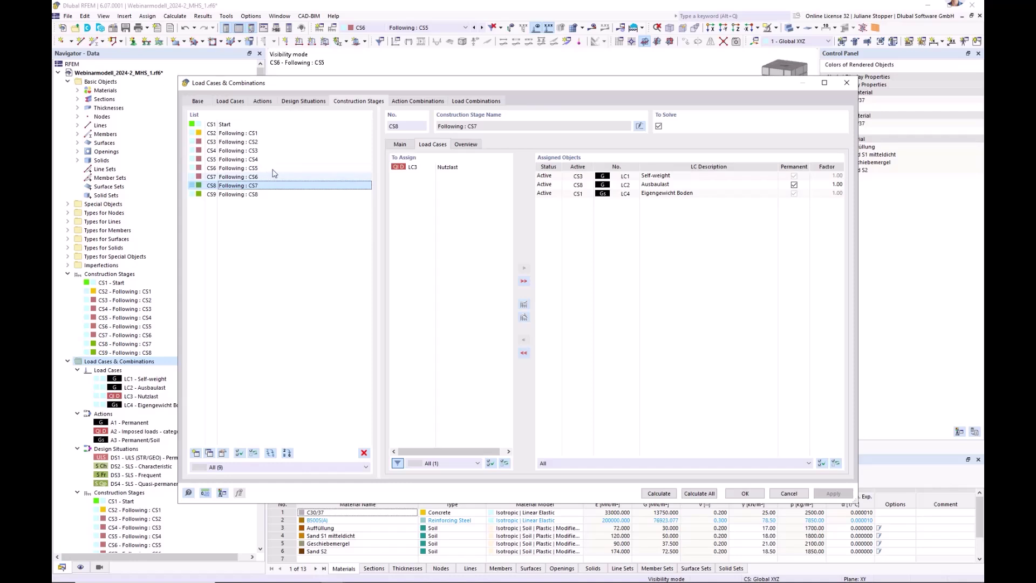
- Set the static analysis settings to SA1 in combination wizard 1 of design situation DS4 SLS - Quasi-permanent
{"action": "left_click", "coordinate": [299, 101]}
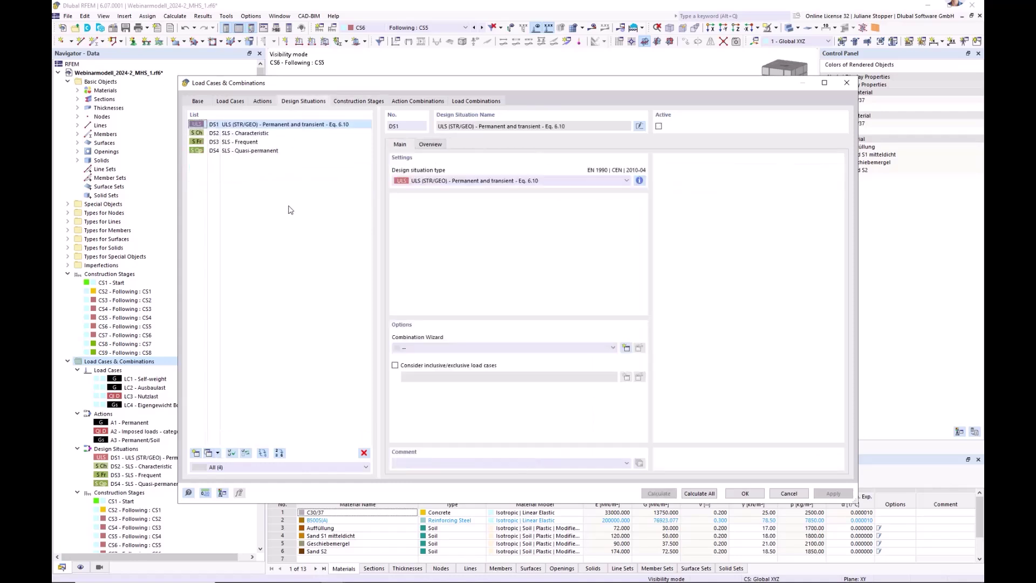
{"action": "left_click", "coordinate": [254, 151]}
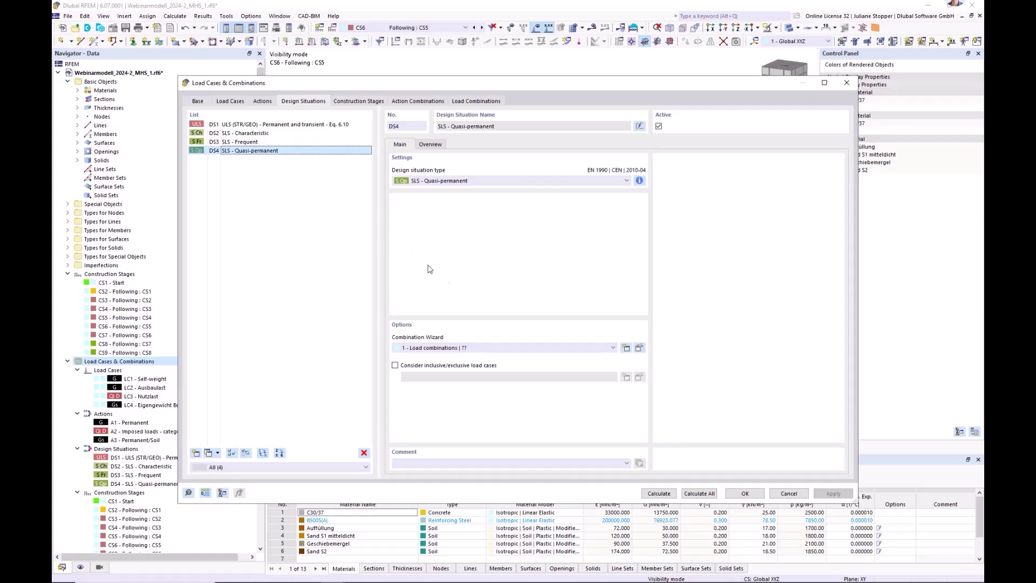
{"action": "left_click", "coordinate": [640, 349]}
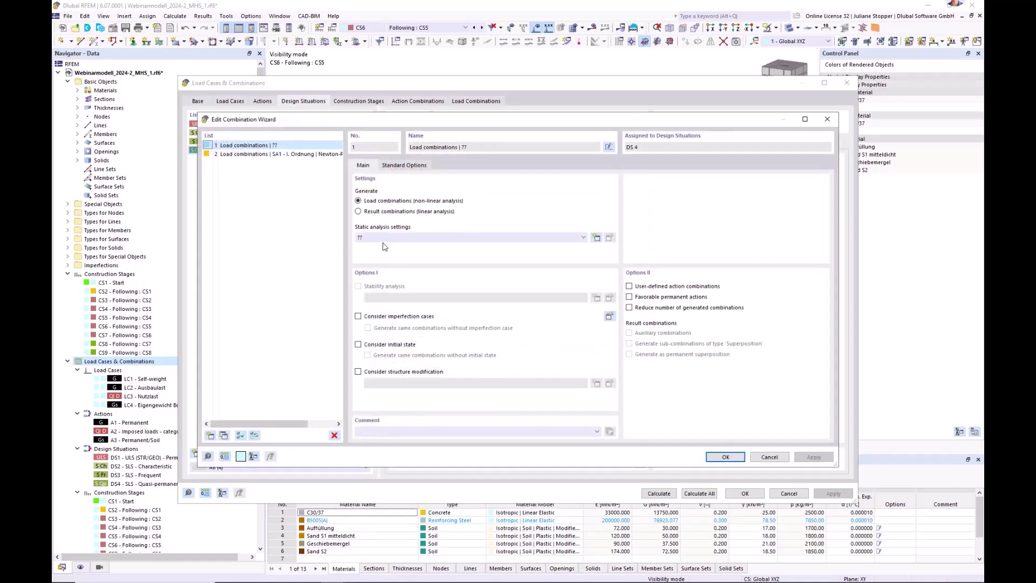
{"action": "left_click", "coordinate": [386, 238]}
{"action": "left_click", "coordinate": [390, 253]}
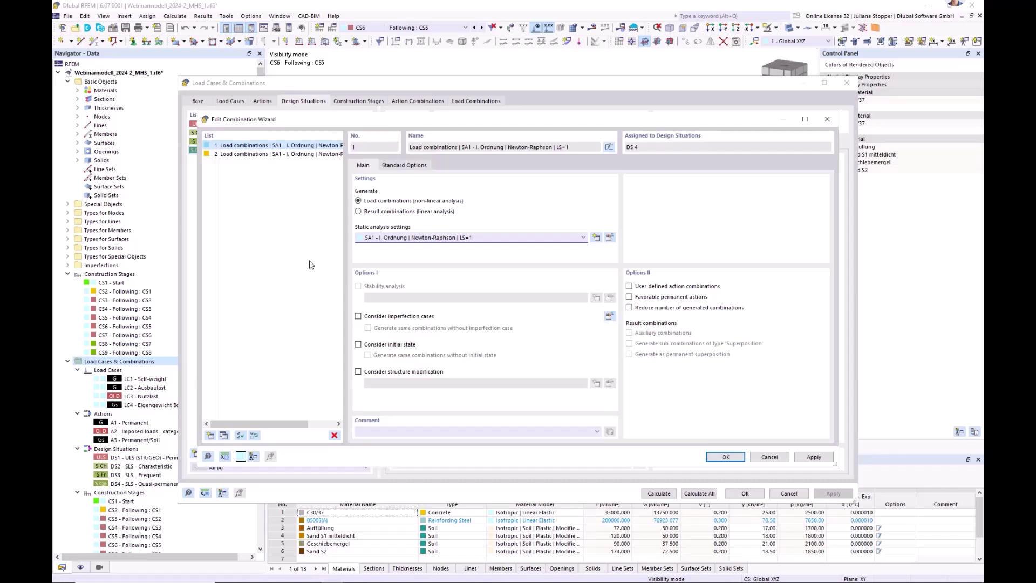
- Enable initial state consideration in combination wizard 1 and select construction stages CS1 through CS9 for assignment
{"action": "left_click", "coordinate": [358, 345]}
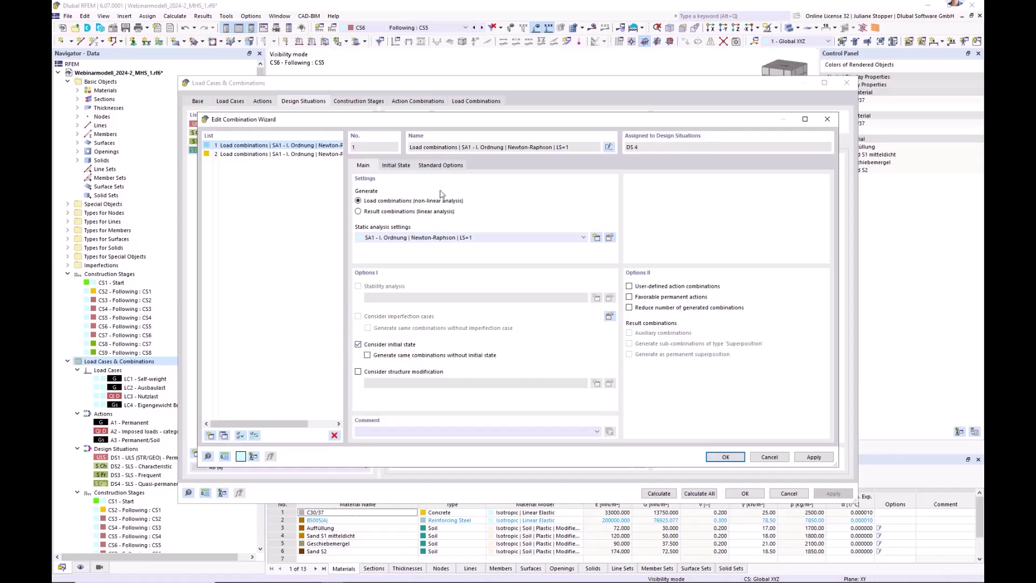
{"action": "left_click", "coordinate": [438, 166]}
{"action": "left_click", "coordinate": [396, 165]}
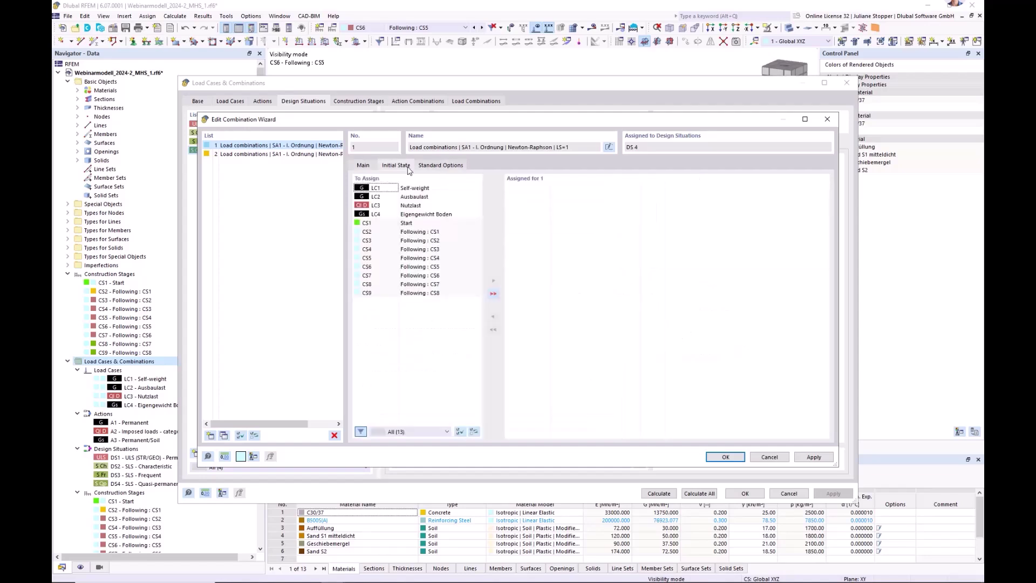
{"action": "left_click", "coordinate": [420, 293], "text": "shift"}
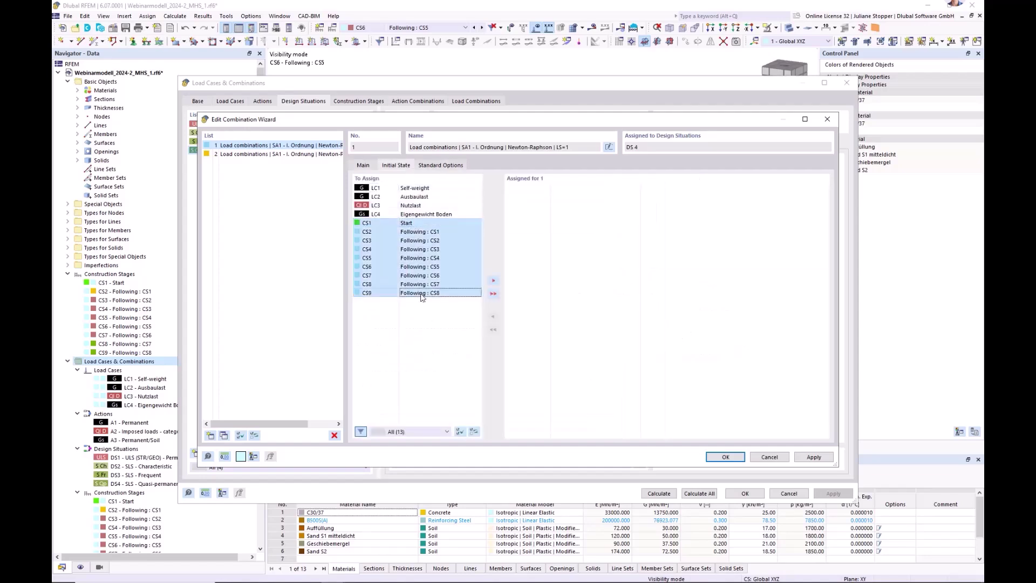
- Assign construction stages CS1 to CS9 as initial-state objects in combination wizard 1 for DS4 and accept the wizard
{"action": "left_click", "coordinate": [493, 282]}
{"action": "left_click", "coordinate": [367, 166]}
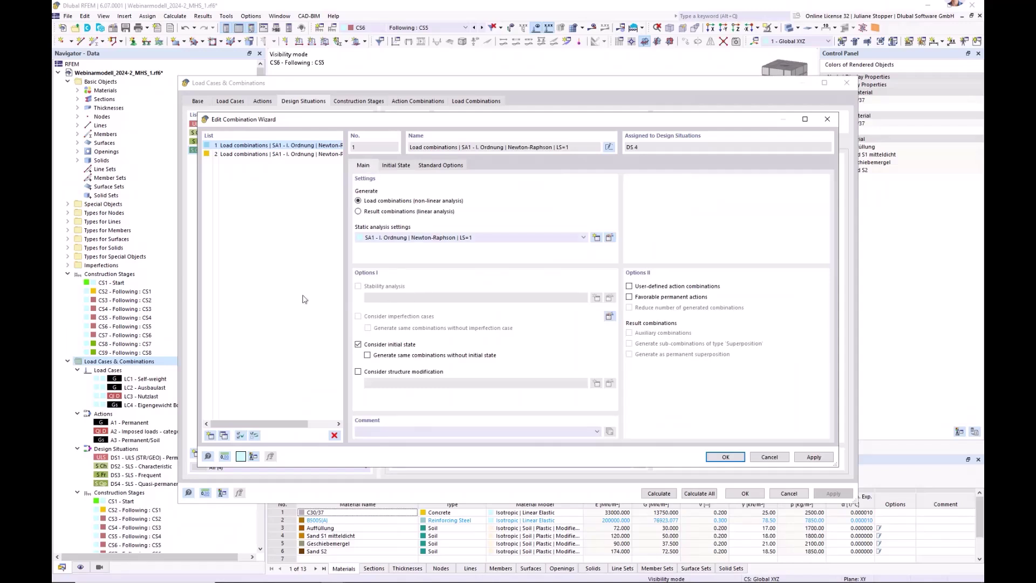
{"action": "left_click", "coordinate": [725, 457]}
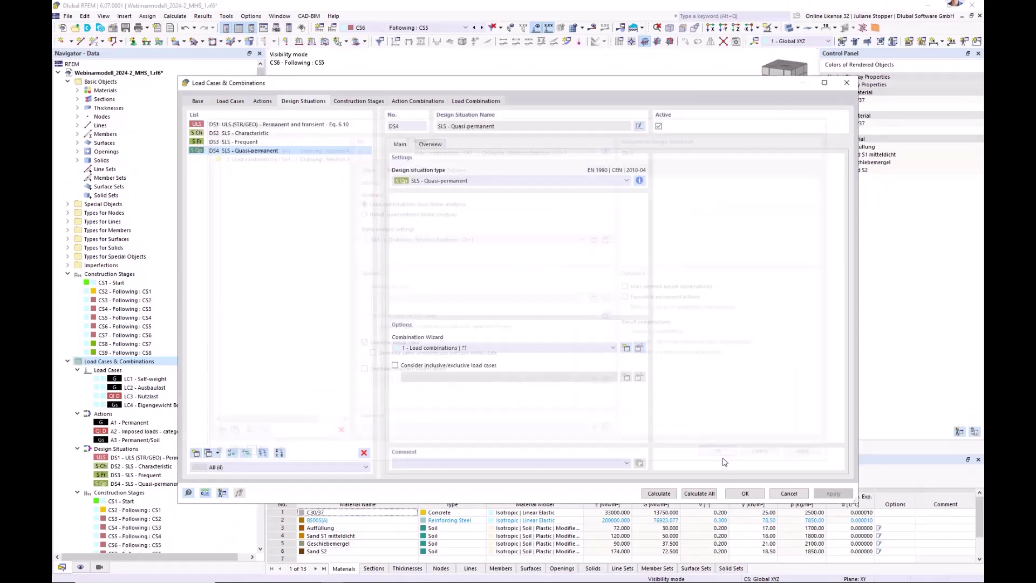
- Review the generated load combinations, construction stages and action combinations, and accept the load cases and combinations settings
{"action": "left_click", "coordinate": [474, 102]}
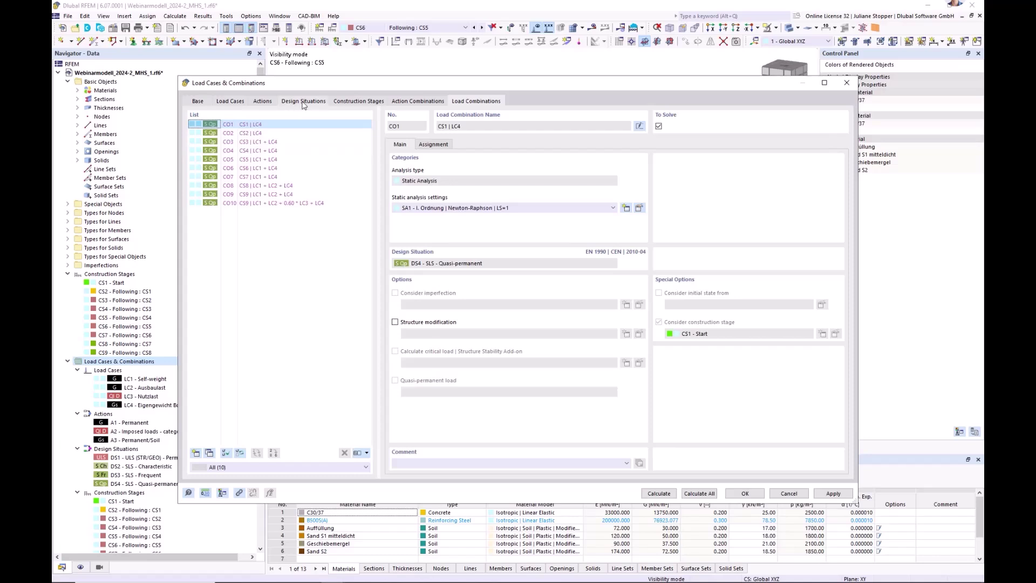
{"action": "left_click", "coordinate": [339, 102]}
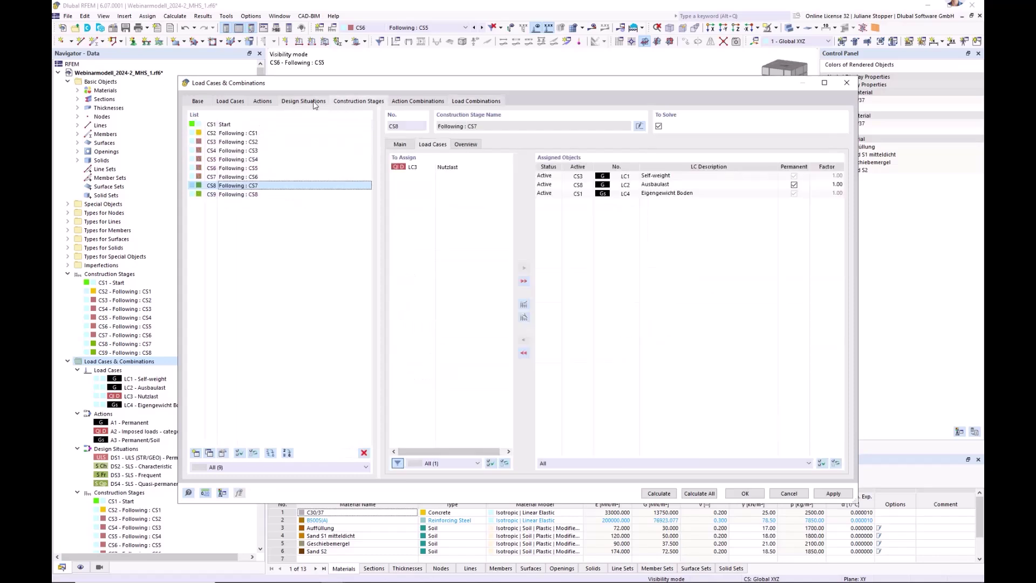
{"action": "left_click", "coordinate": [411, 102]}
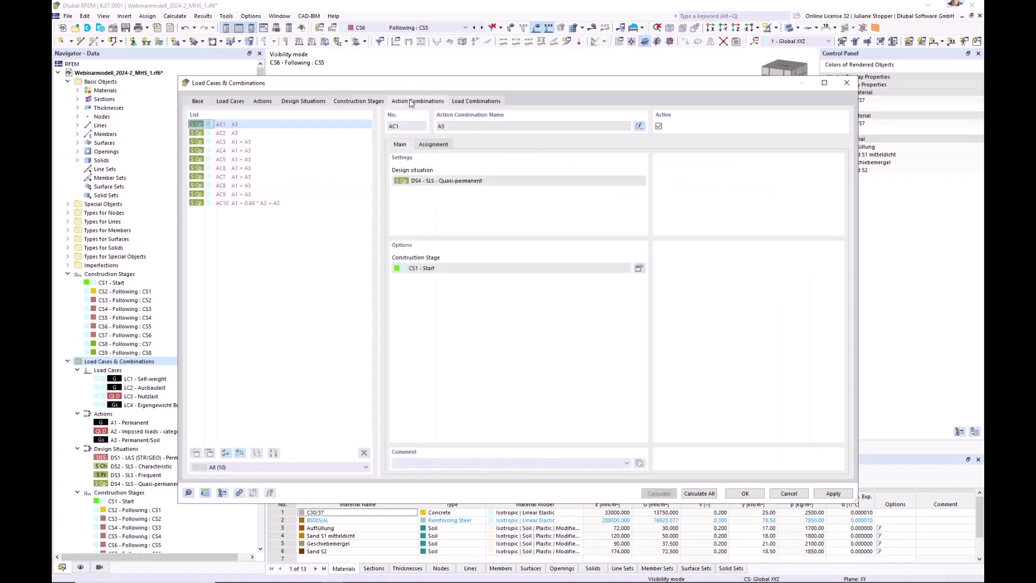
{"action": "left_click", "coordinate": [372, 102]}
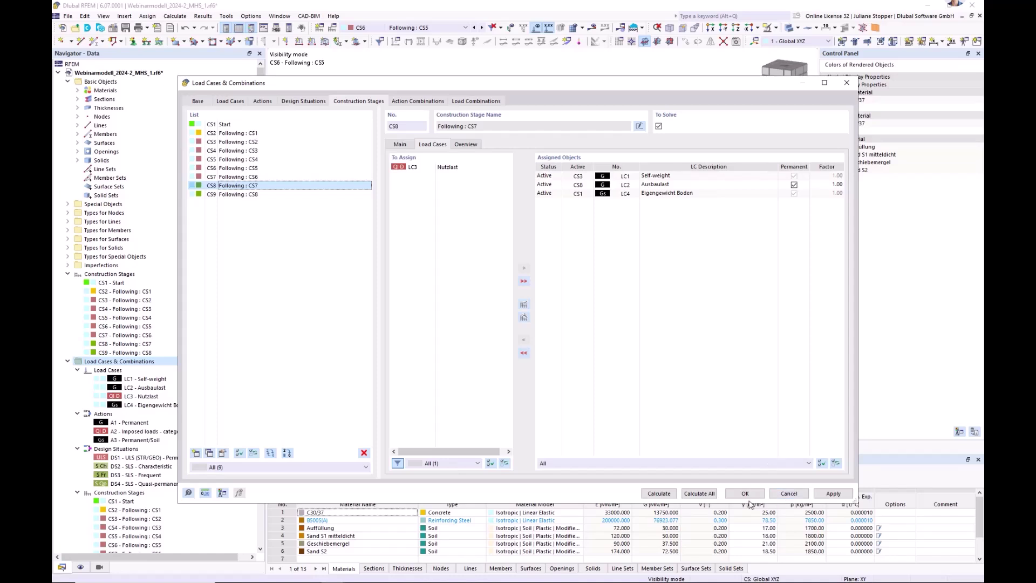
{"action": "left_click", "coordinate": [490, 102]}
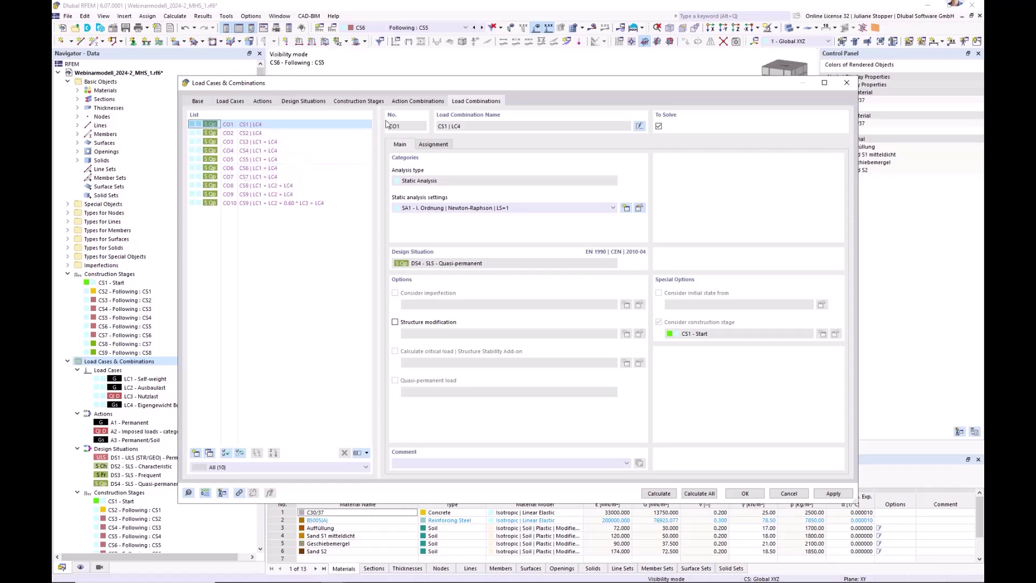
{"action": "left_click", "coordinate": [418, 101]}
{"action": "left_click", "coordinate": [746, 494]}
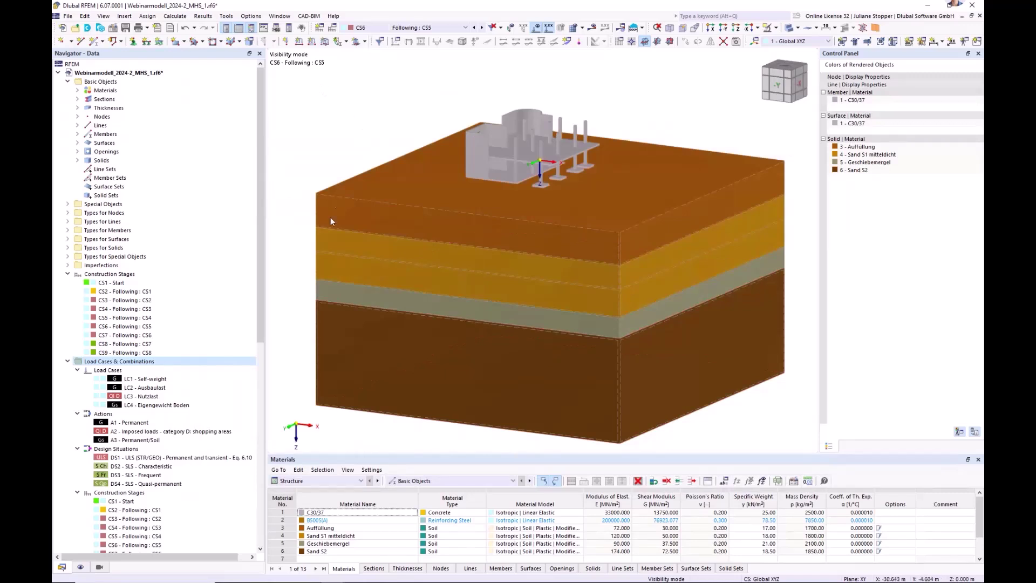
- Collapse the construction stages, load cases and combinations, and guide objects branches in the model tree
{"action": "left_click", "coordinate": [67, 275]}
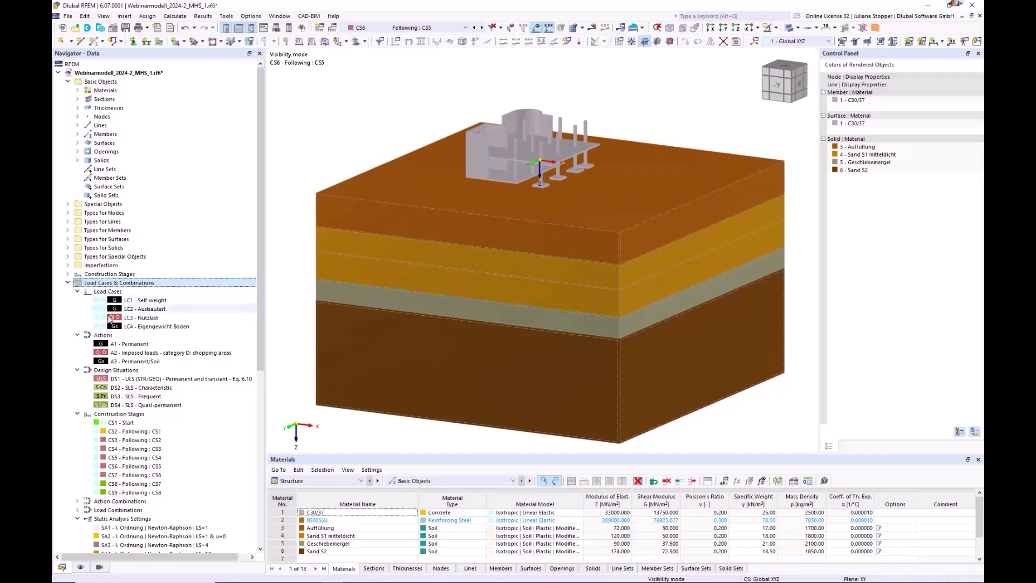
{"action": "left_click", "coordinate": [67, 283]}
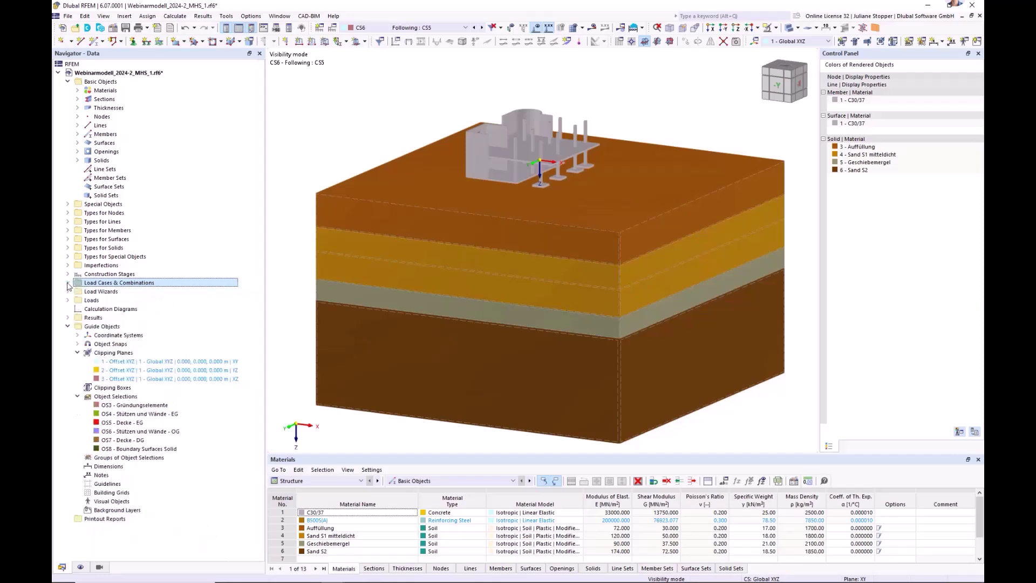
{"action": "left_click", "coordinate": [67, 326]}
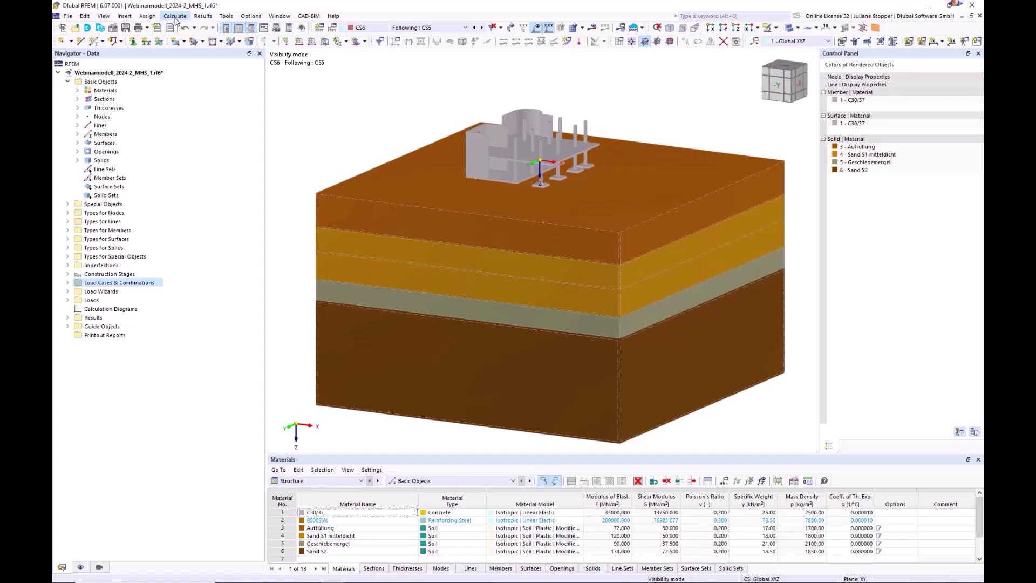
- Look over the load cases, combinations and construction stages selectable for calculation, and leave without calculating
{"action": "left_click", "coordinate": [175, 17]}
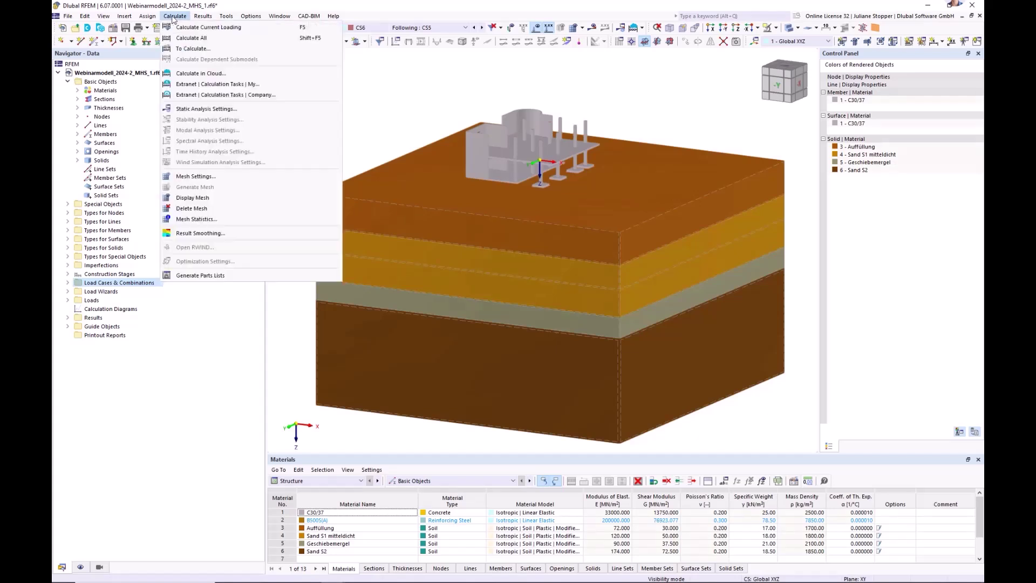
{"action": "left_click", "coordinate": [188, 49]}
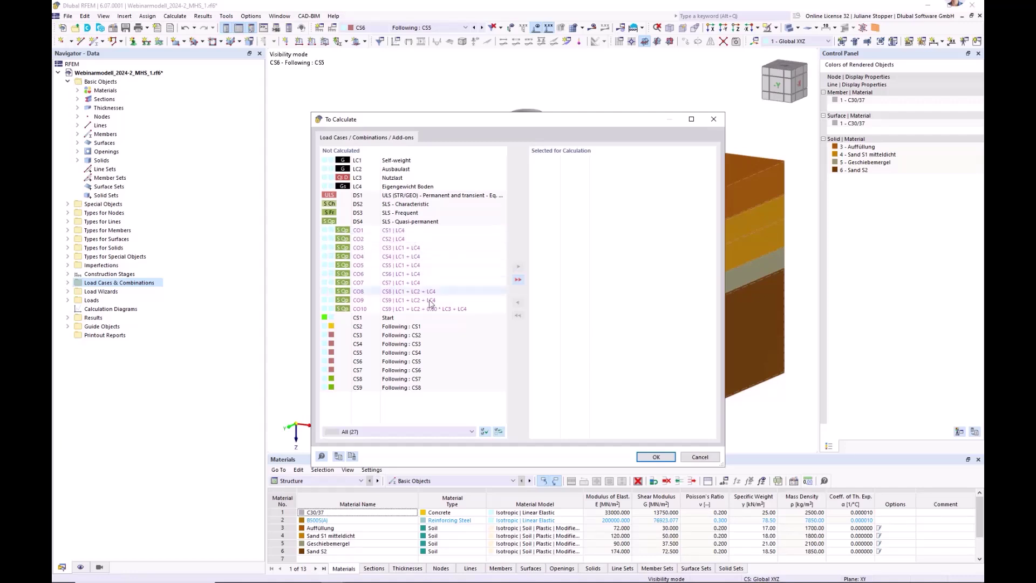
{"action": "left_click", "coordinate": [698, 457]}
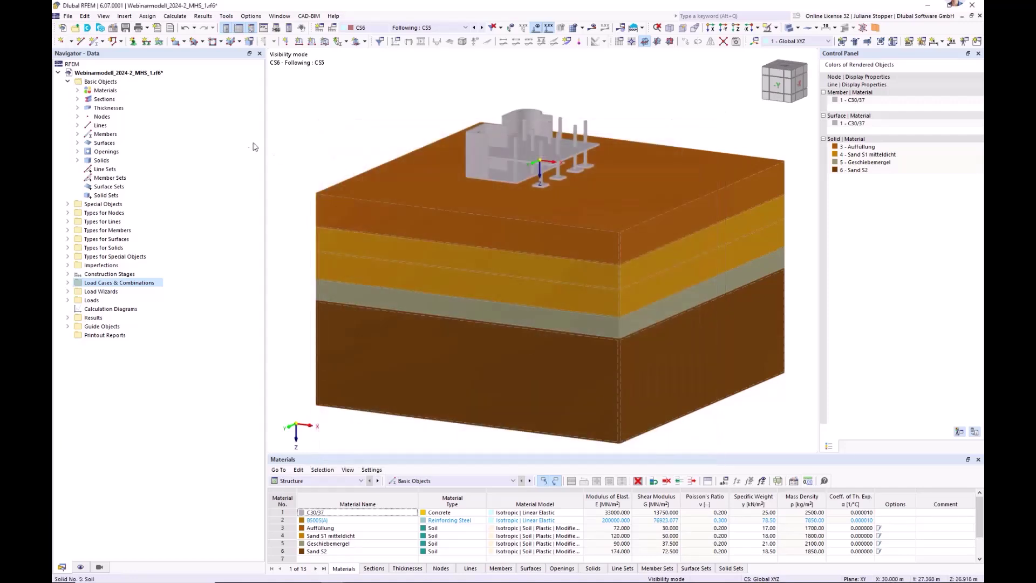
- Examine the machine type, machine and notification options for calculating the model in the cloud, and leave without submitting it
{"action": "left_click", "coordinate": [175, 17]}
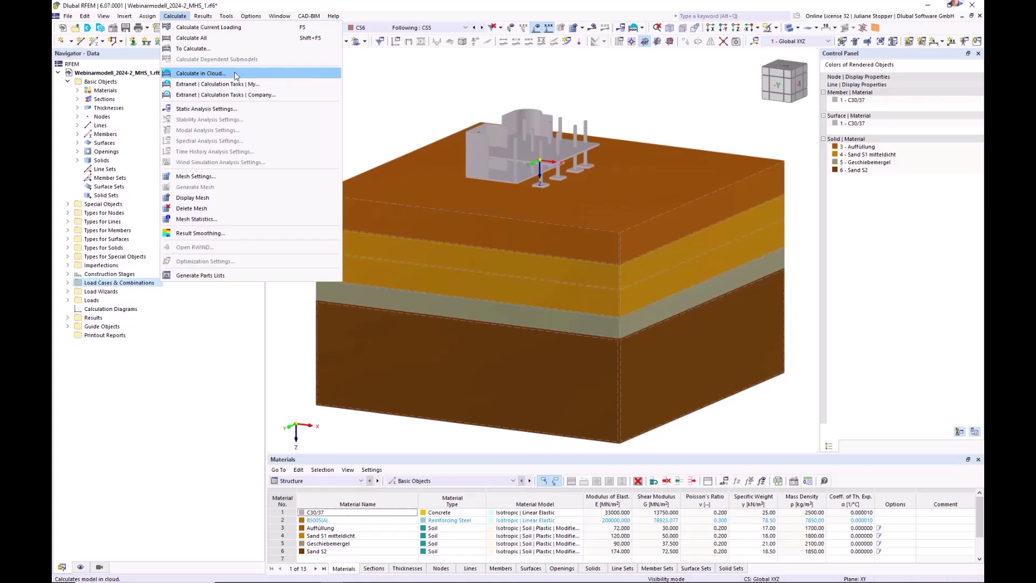
{"action": "left_click", "coordinate": [205, 74]}
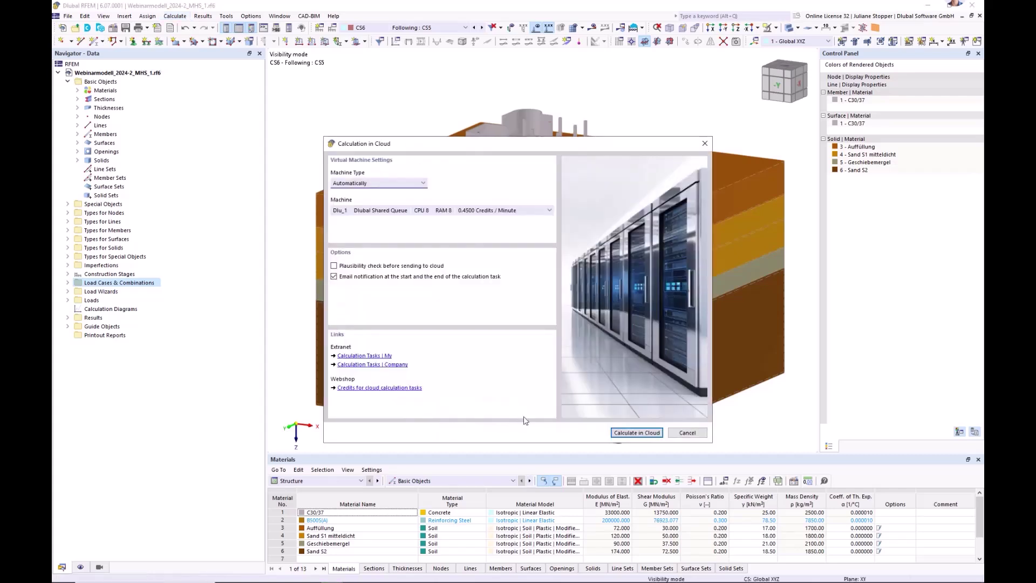
{"action": "left_click", "coordinate": [688, 433]}
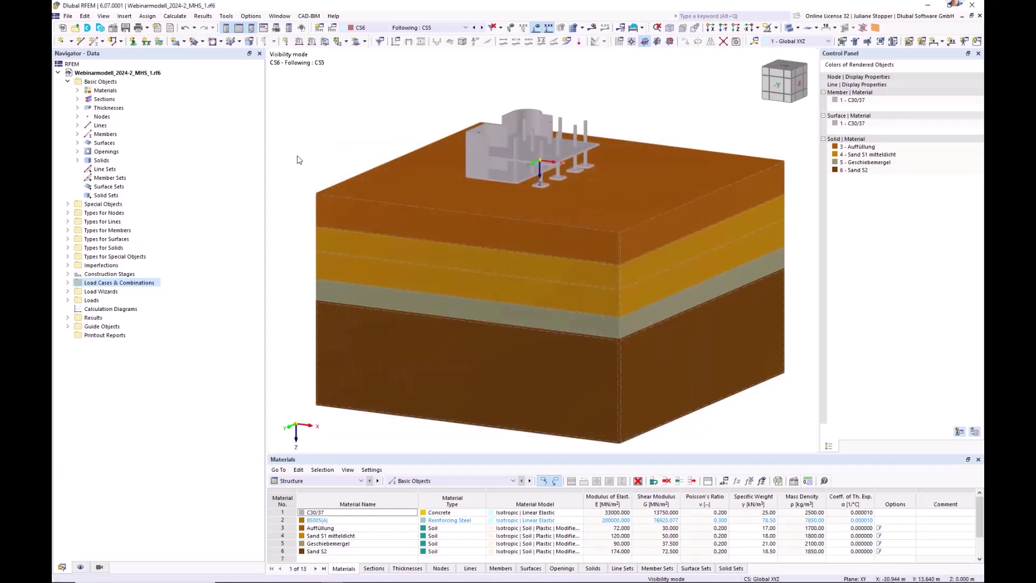
{"action": "left_click", "coordinate": [181, 17]}
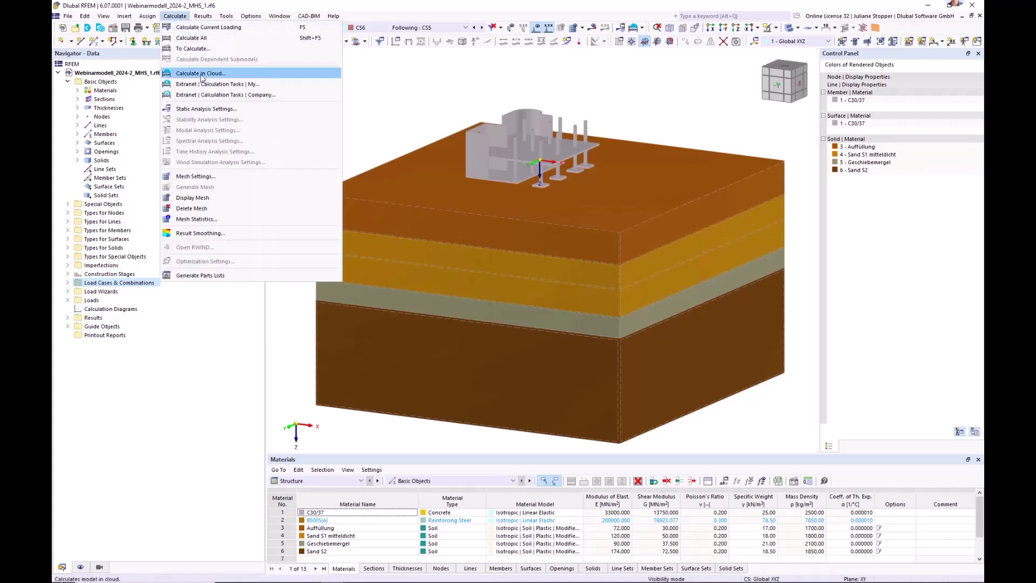
{"action": "left_click", "coordinate": [377, 111]}
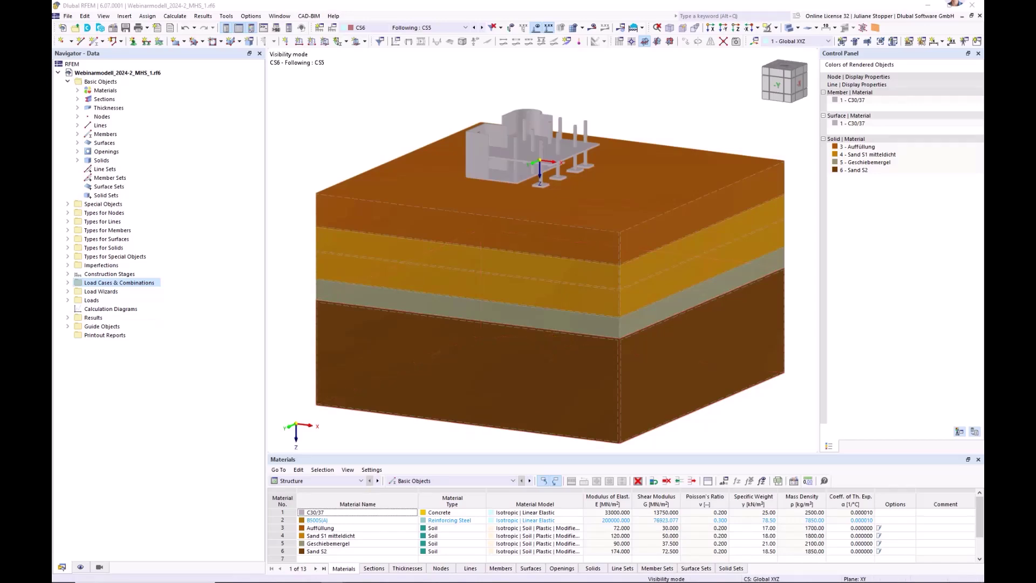
- Switch to the model Webinarmodell_2024-2_MHS_Fertig.rf6, maximize its window and fit the whole model in view
{"action": "left_click_drag", "start_coordinate": [52, 157], "coordinate": [288, 159]}
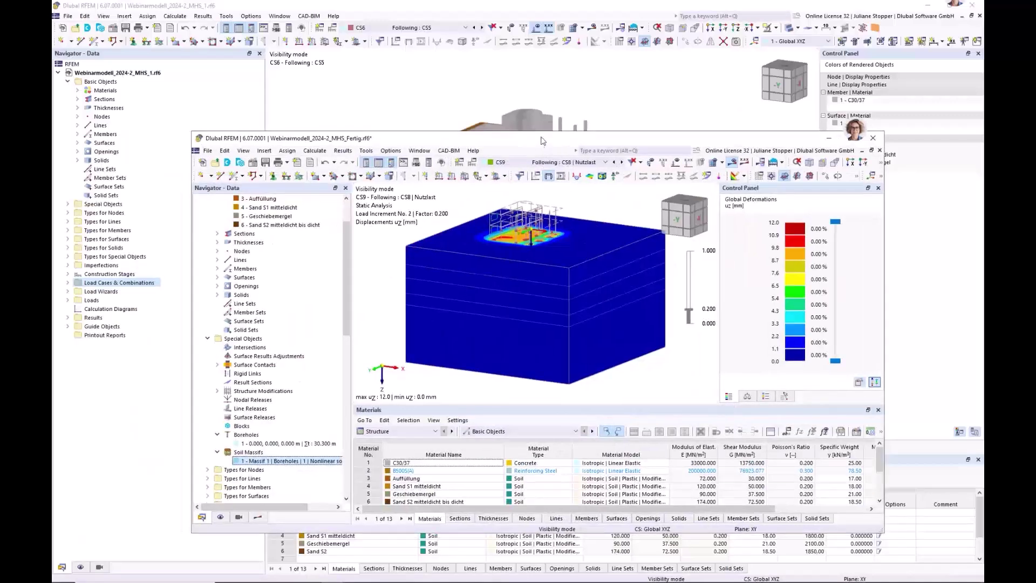
{"action": "double_click", "coordinate": [542, 137]}
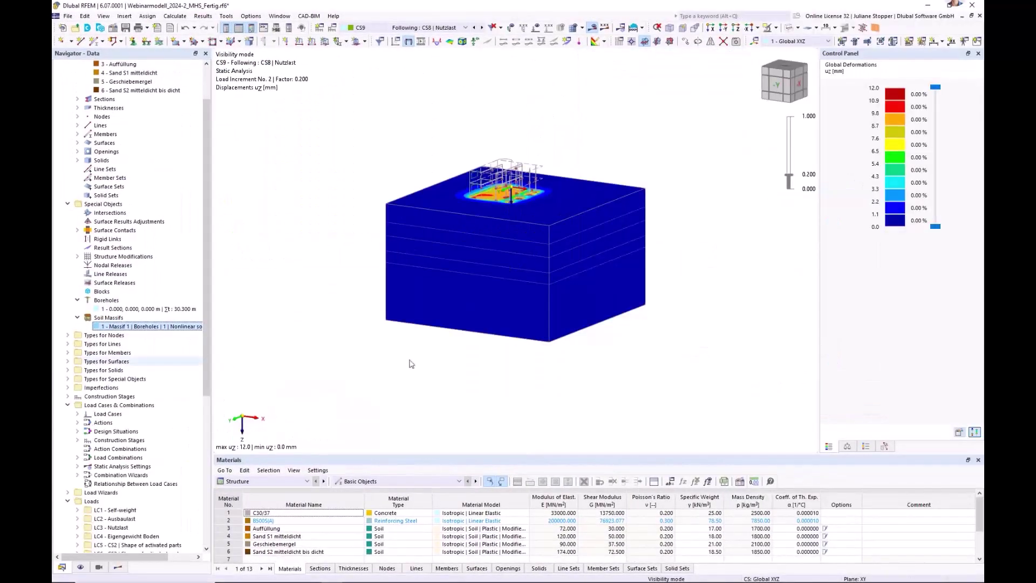
{"action": "left_click", "coordinate": [642, 42]}
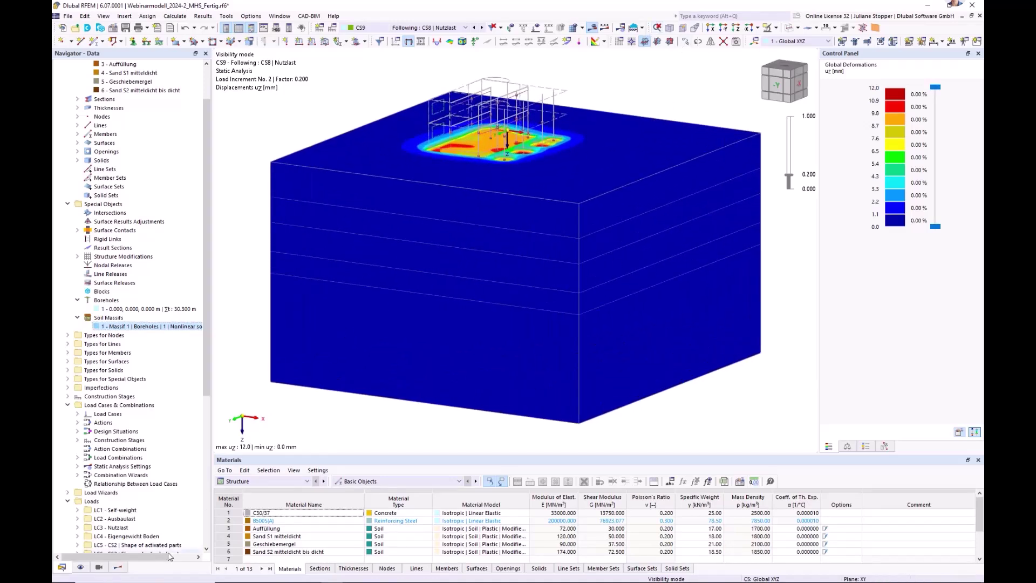
- Collapse the special objects branch, expand the load combinations and open them for inspection
{"action": "left_click", "coordinate": [118, 567]}
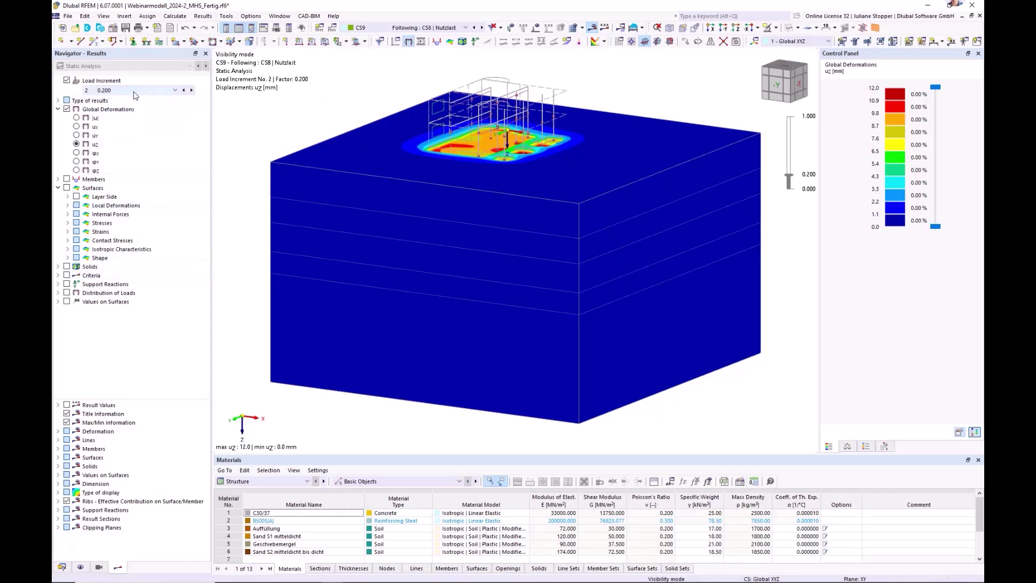
{"action": "left_click", "coordinate": [62, 568]}
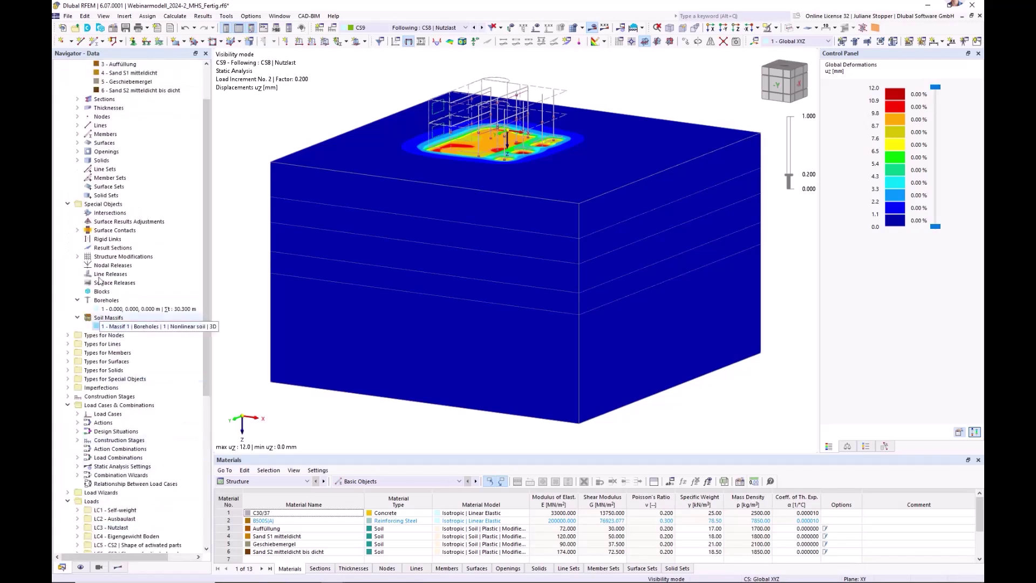
{"action": "left_click", "coordinate": [67, 204]}
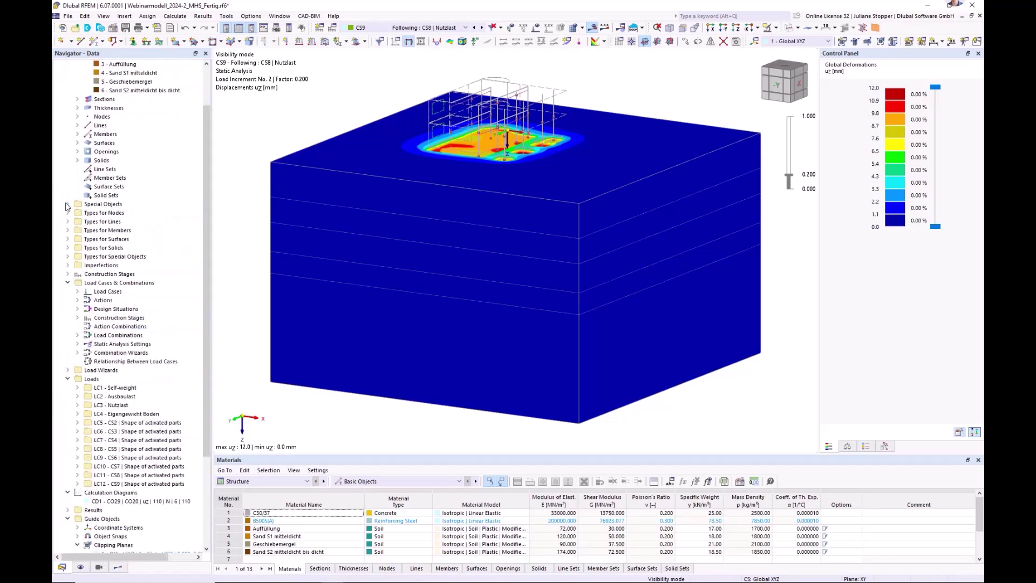
{"action": "left_click", "coordinate": [77, 335]}
{"action": "left_click", "coordinate": [119, 338]}
{"action": "right_click", "coordinate": [120, 337]}
{"action": "left_click", "coordinate": [156, 342]}
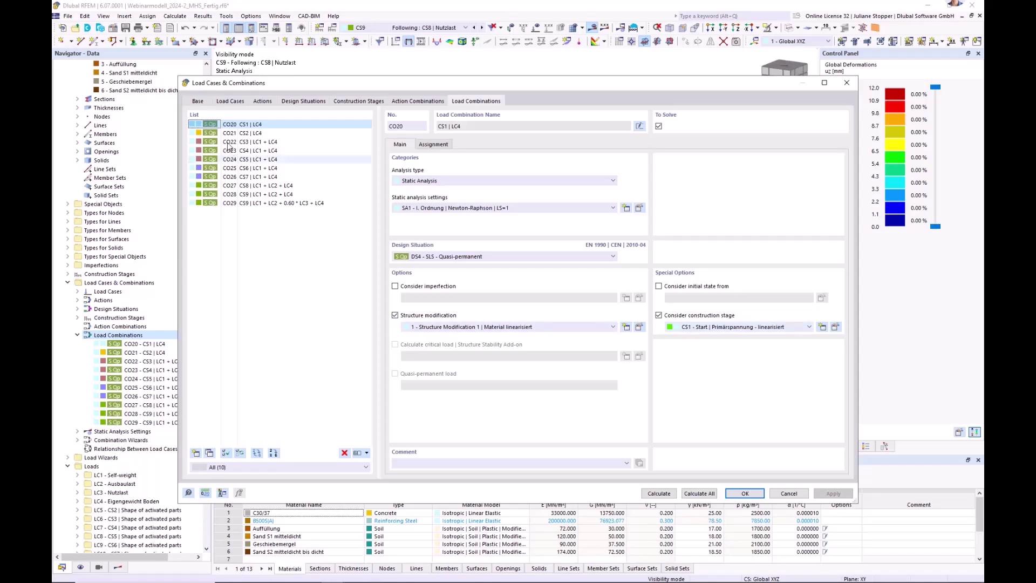
- Examine the initial states, construction stages and static analysis settings of load combinations CO21, CO27, CO28 and CO29, and leave without changes
{"action": "left_click", "coordinate": [252, 134]}
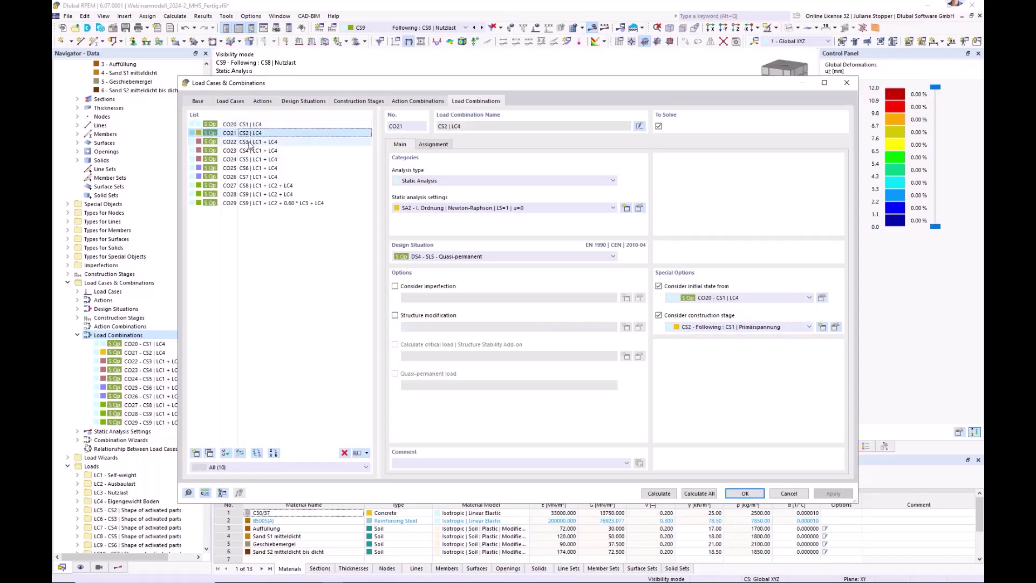
{"action": "left_click", "coordinate": [251, 194]}
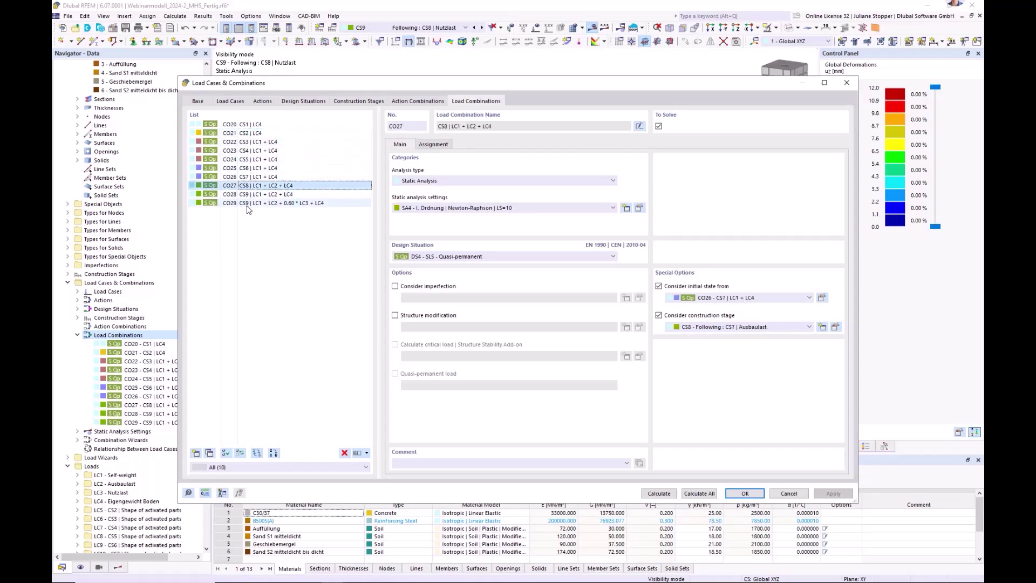
{"action": "left_click", "coordinate": [248, 204]}
{"action": "left_click", "coordinate": [249, 195]}
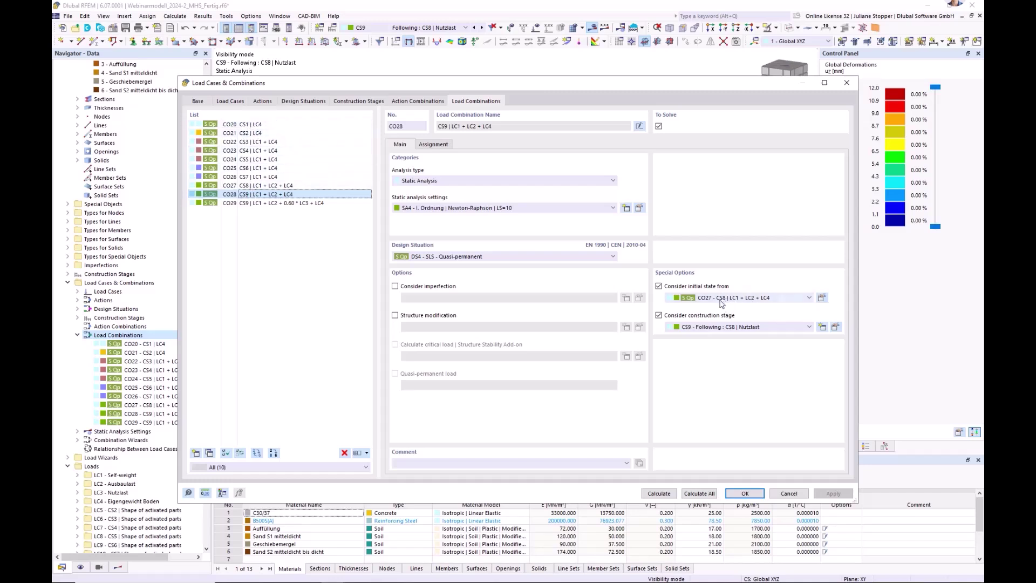
{"action": "left_click", "coordinate": [285, 260]}
{"action": "left_click", "coordinate": [256, 204]}
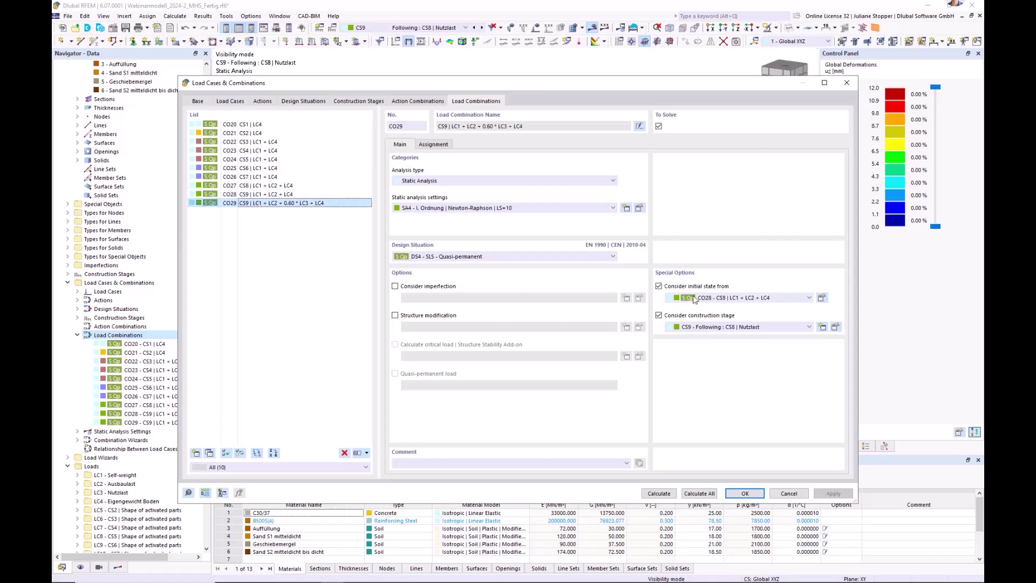
{"action": "left_click", "coordinate": [254, 194]}
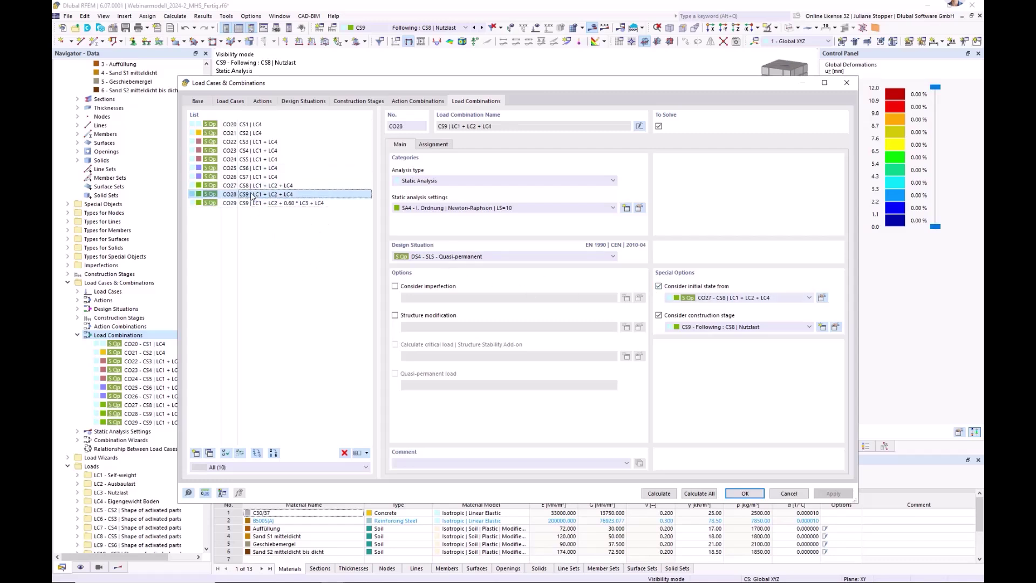
{"action": "left_click", "coordinate": [303, 205]}
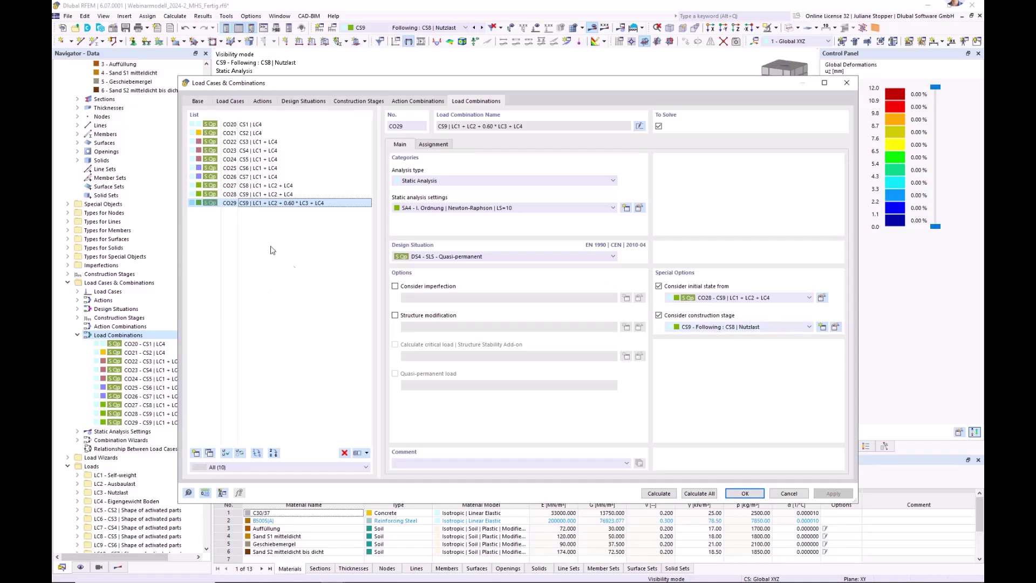
{"action": "left_click", "coordinate": [789, 493]}
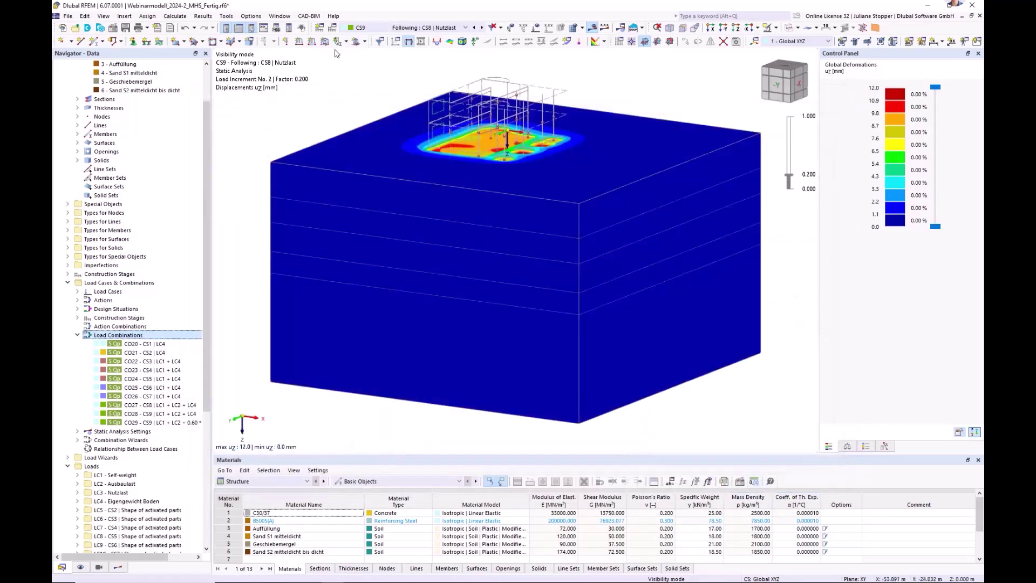
- Display the vertical displacements of load combination CO29 at load increment 10 with factor 1.000
{"action": "left_click", "coordinate": [118, 567]}
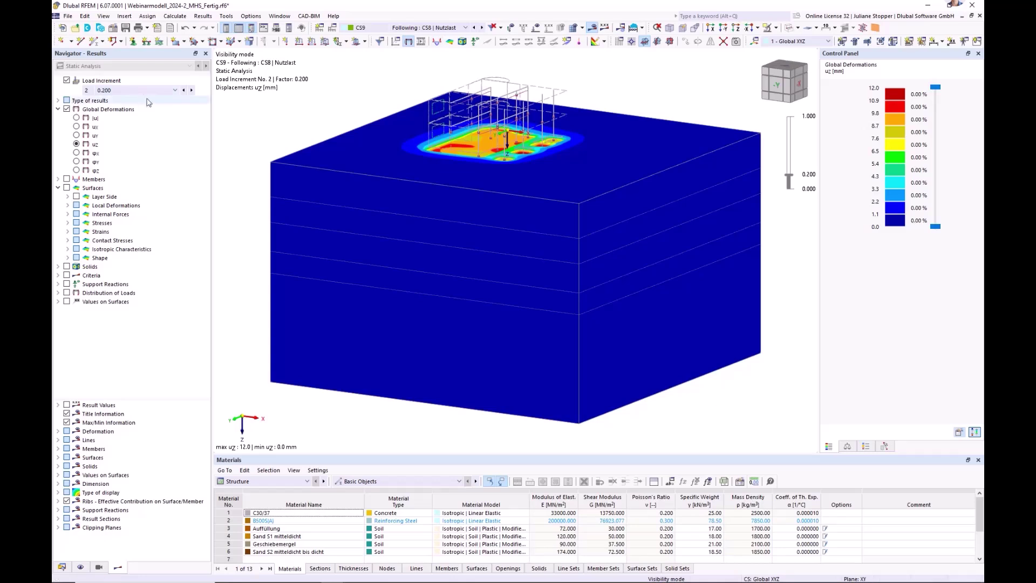
{"action": "left_click", "coordinate": [370, 30]}
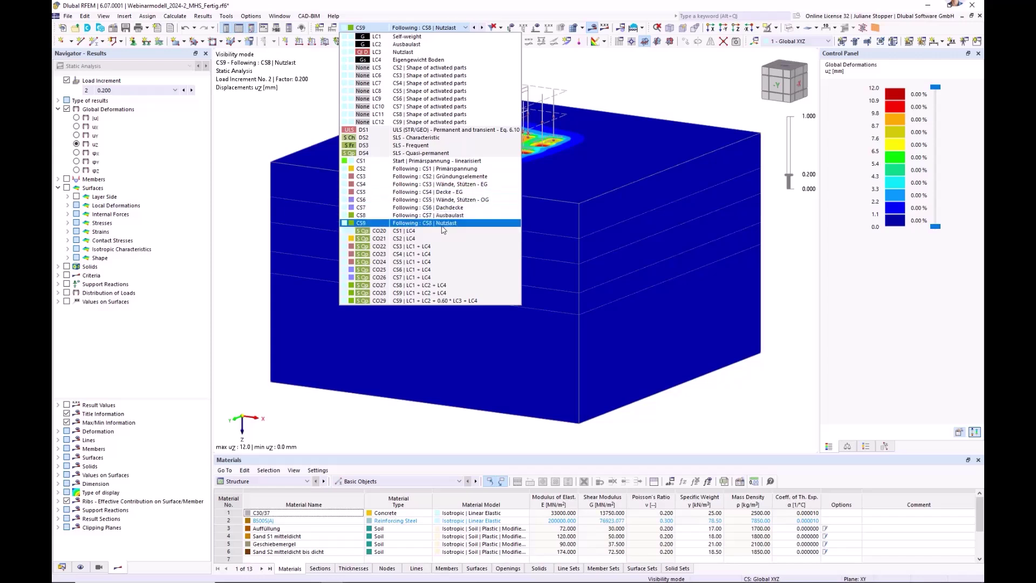
{"action": "left_click", "coordinate": [378, 301]}
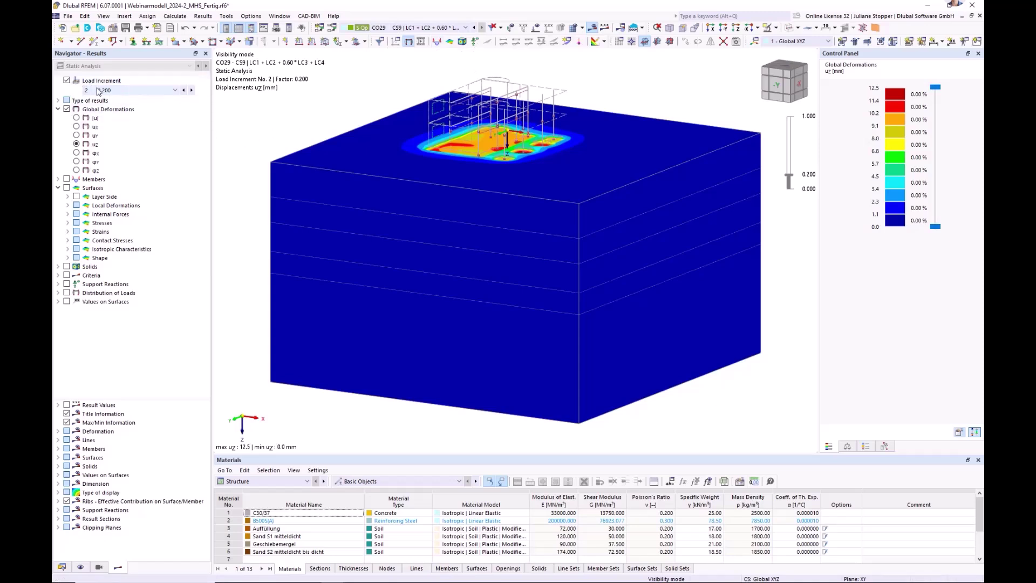
{"action": "left_click", "coordinate": [129, 90]}
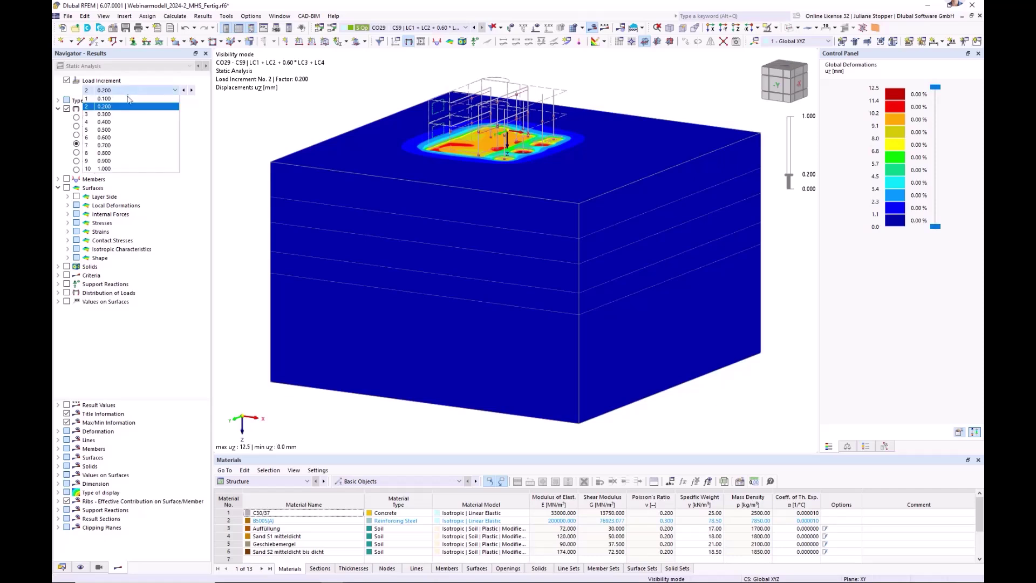
{"action": "left_click", "coordinate": [105, 169]}
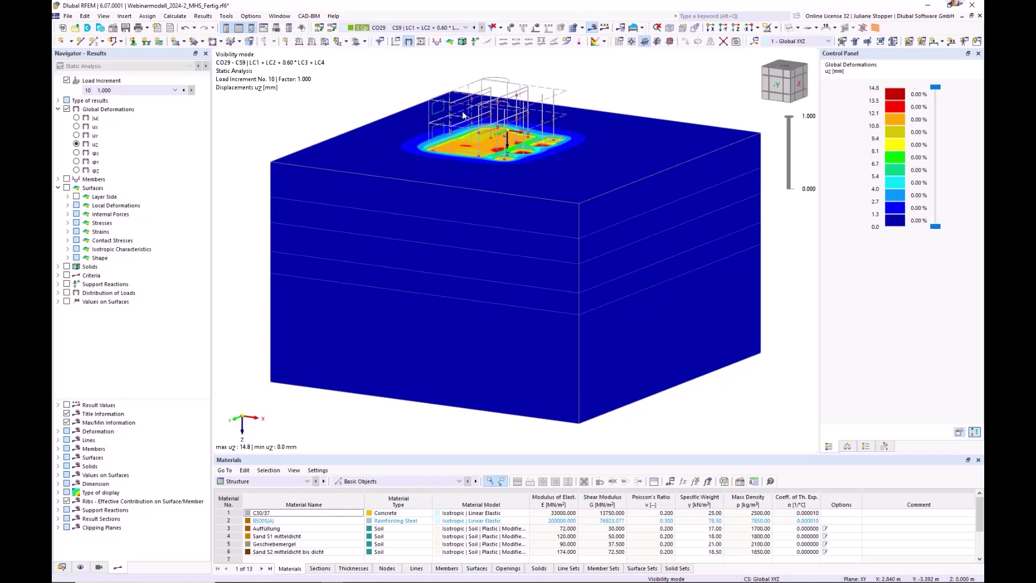
{"action": "middle_click_drag", "start_coordinate": [274, 156], "coordinate": [274, 161]}
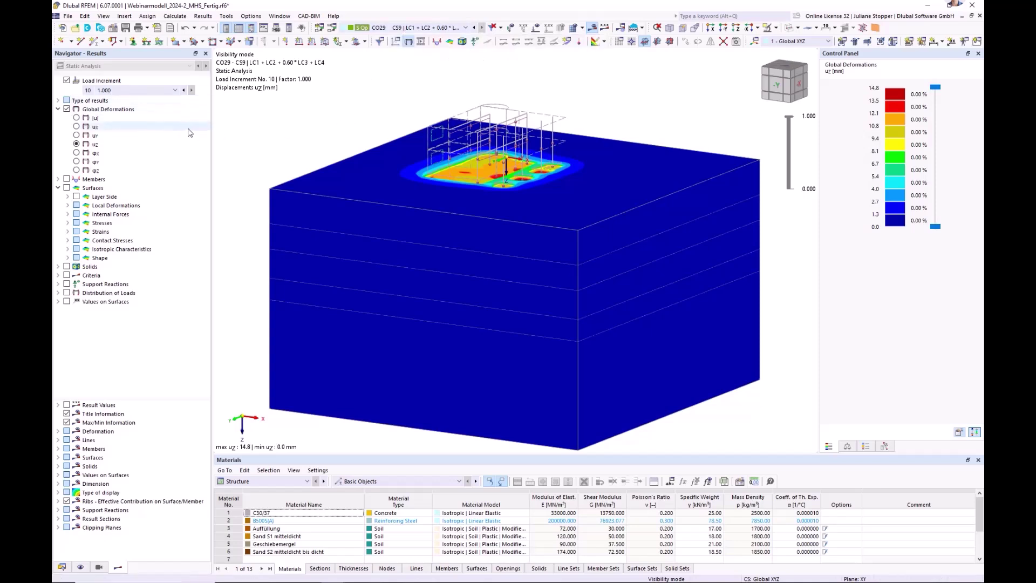
- Turn off the load increment selection and show the CO29 displacements as differences to the initial state
{"action": "left_click", "coordinate": [67, 81]}
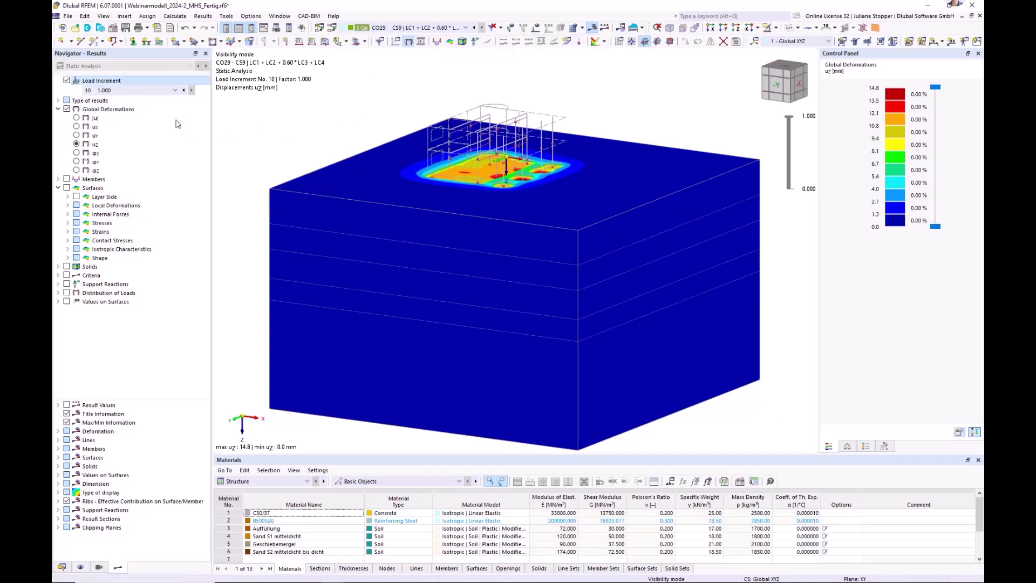
{"action": "left_click", "coordinate": [67, 81]}
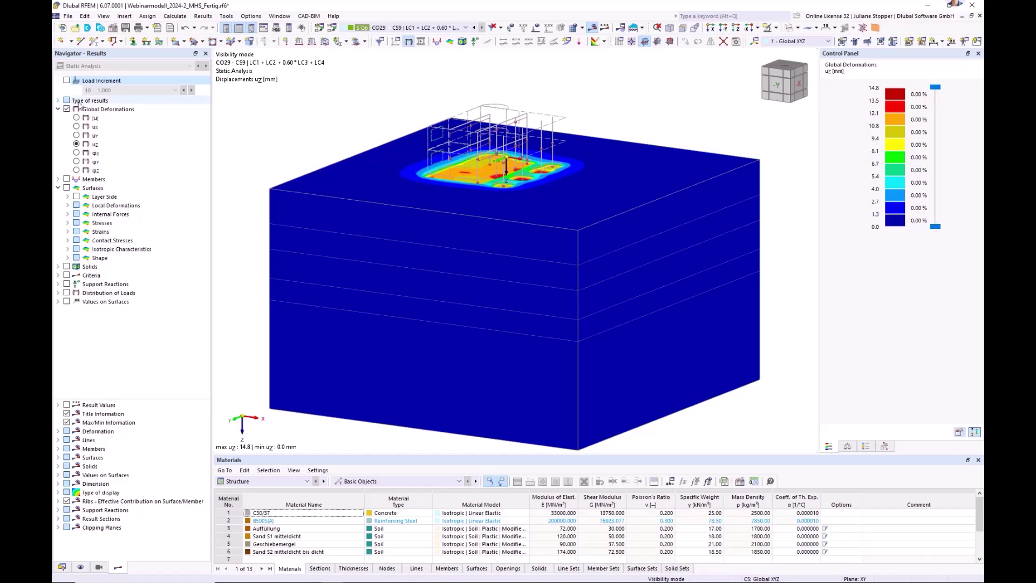
{"action": "left_click", "coordinate": [57, 100]}
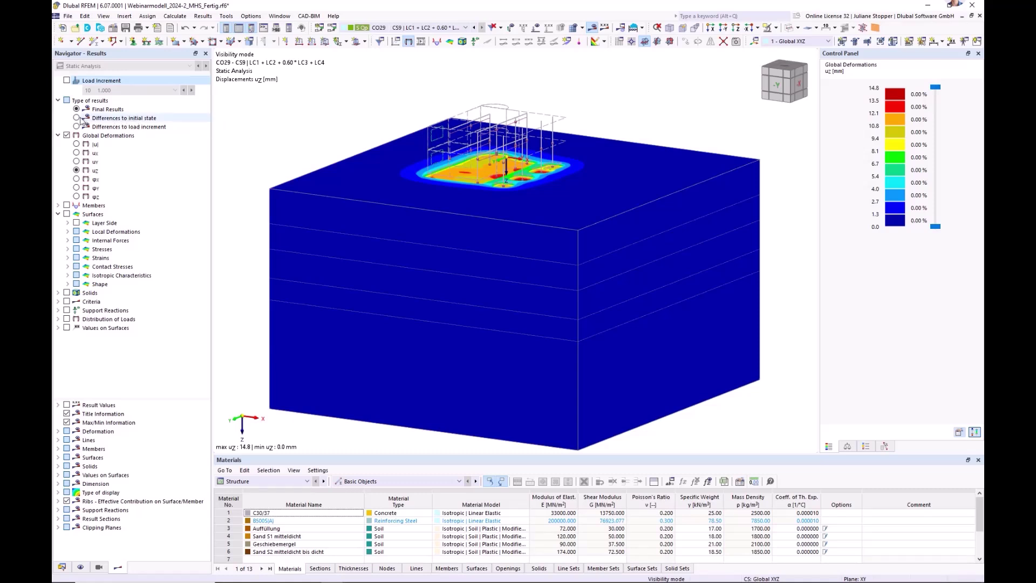
{"action": "left_click", "coordinate": [466, 29]}
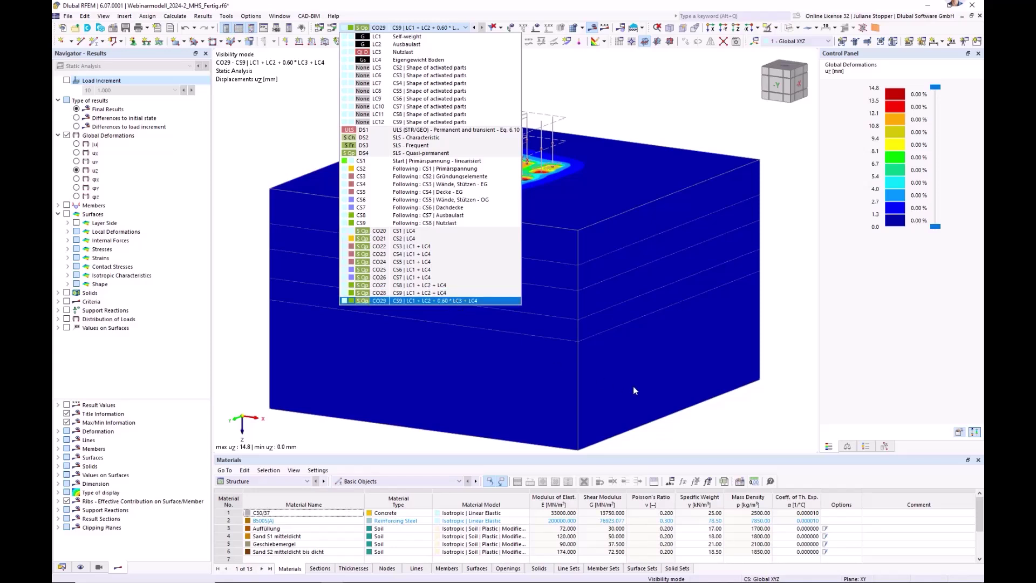
{"action": "left_click", "coordinate": [149, 121]}
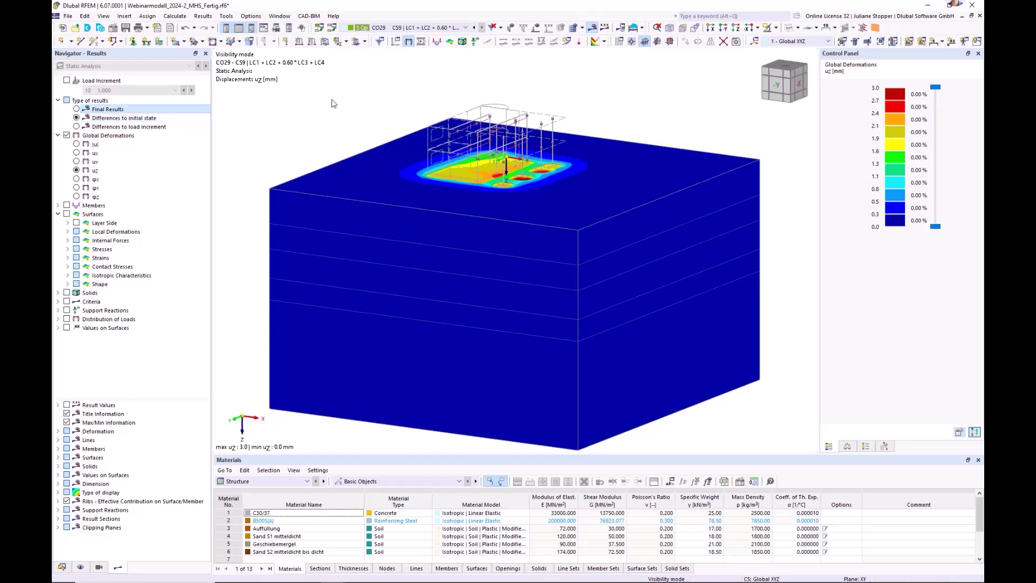
- Return to the final results and examine the vertical displacements of load combinations CO20 to CO25 one after another
{"action": "left_click", "coordinate": [415, 29]}
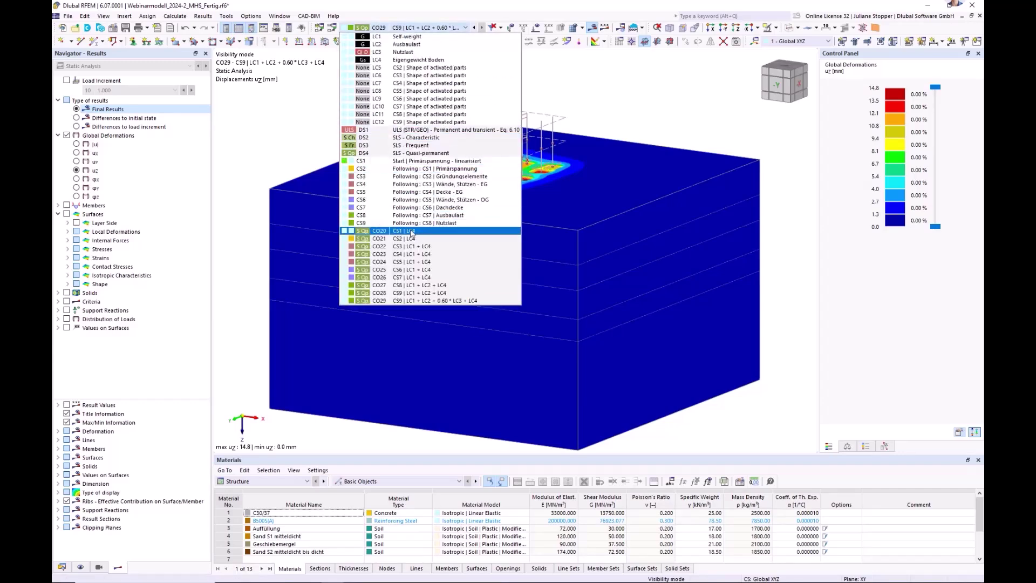
{"action": "left_click", "coordinate": [283, 137]}
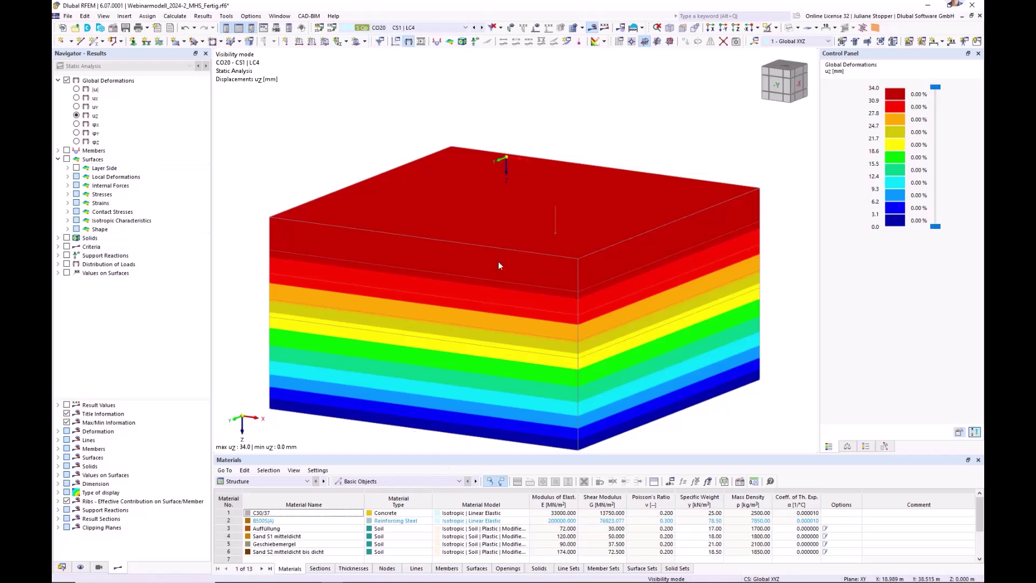
{"action": "middle_click_drag", "start_coordinate": [561, 353], "coordinate": [565, 315]}
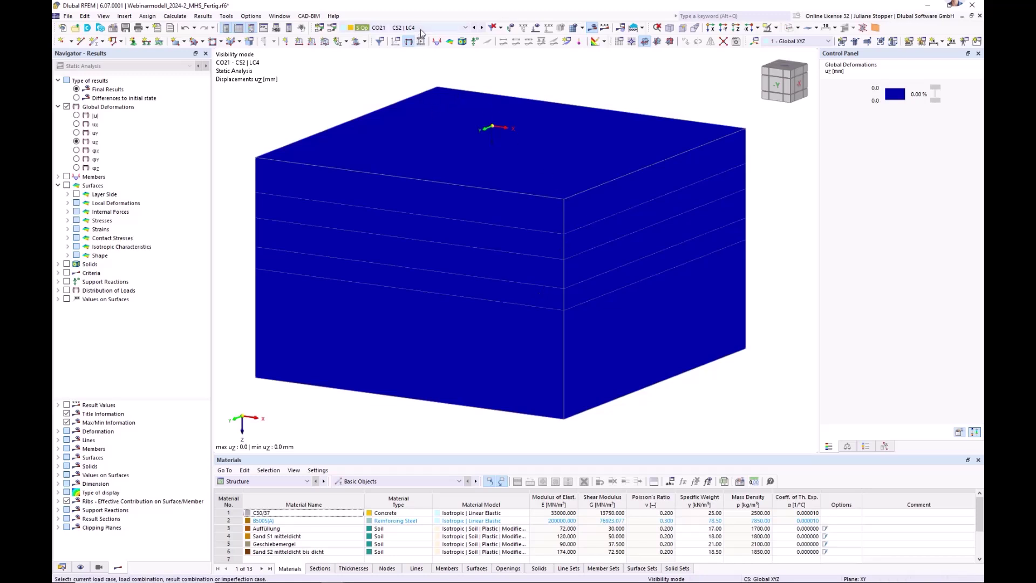
{"action": "left_click", "coordinate": [481, 27]}
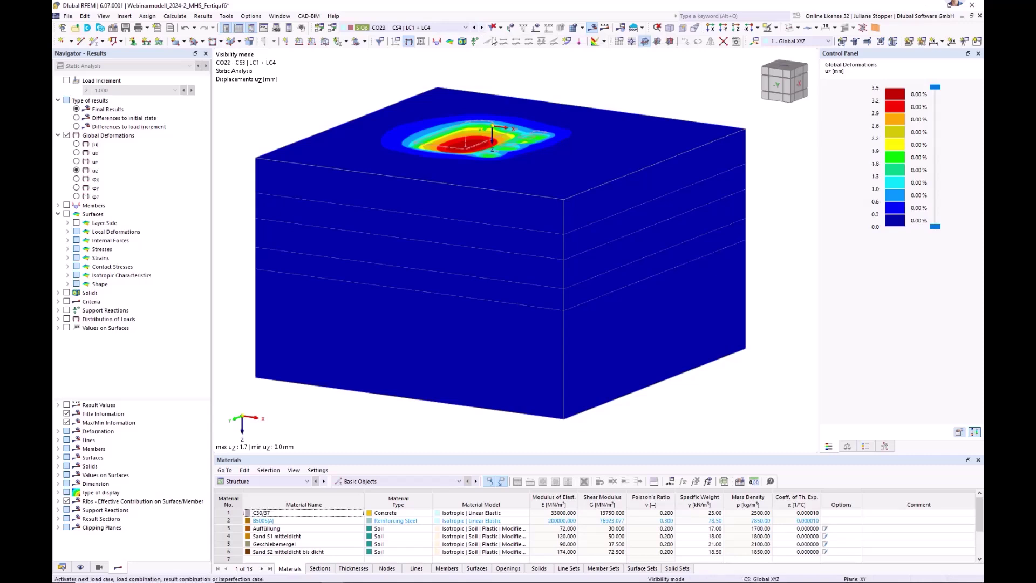
{"action": "left_click", "coordinate": [481, 28]}
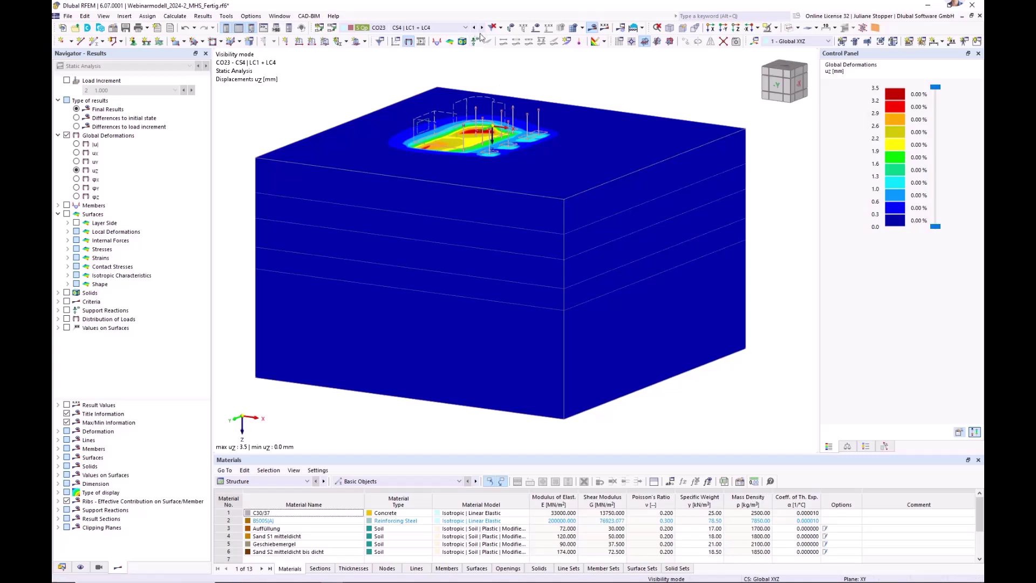
{"action": "middle_click_drag", "start_coordinate": [502, 107], "coordinate": [492, 162]}
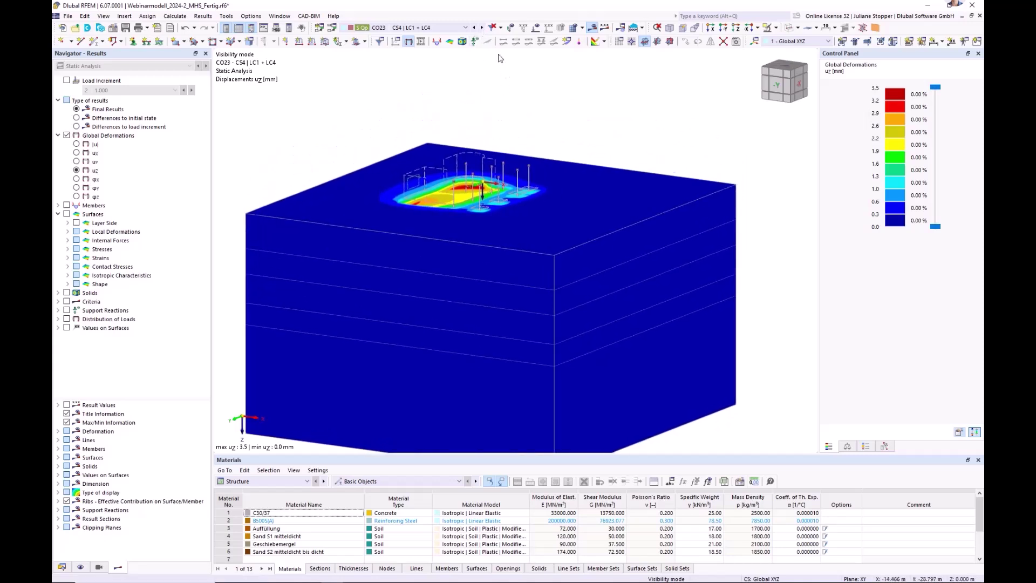
{"action": "left_click", "coordinate": [482, 29]}
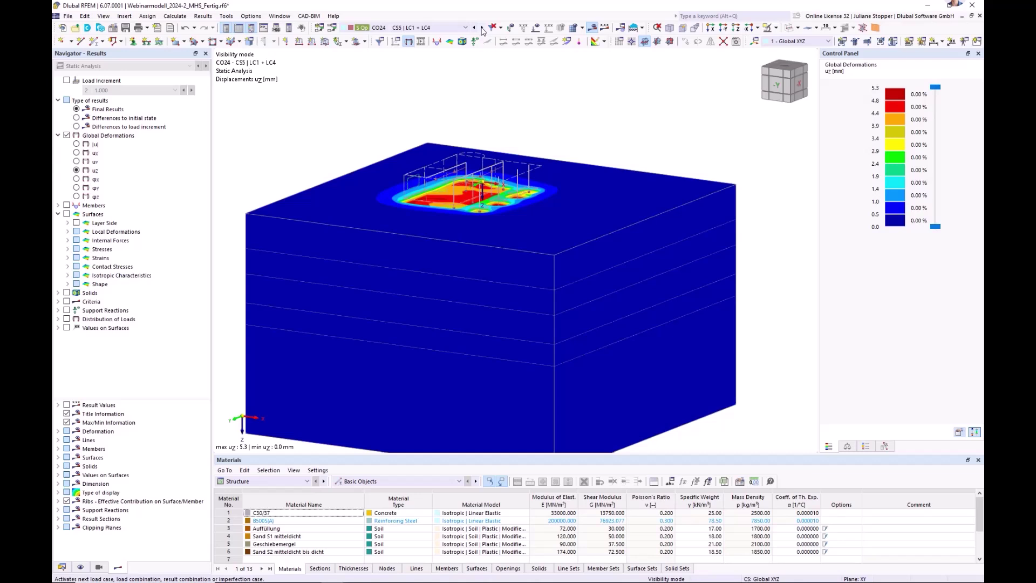
{"action": "left_click", "coordinate": [482, 28]}
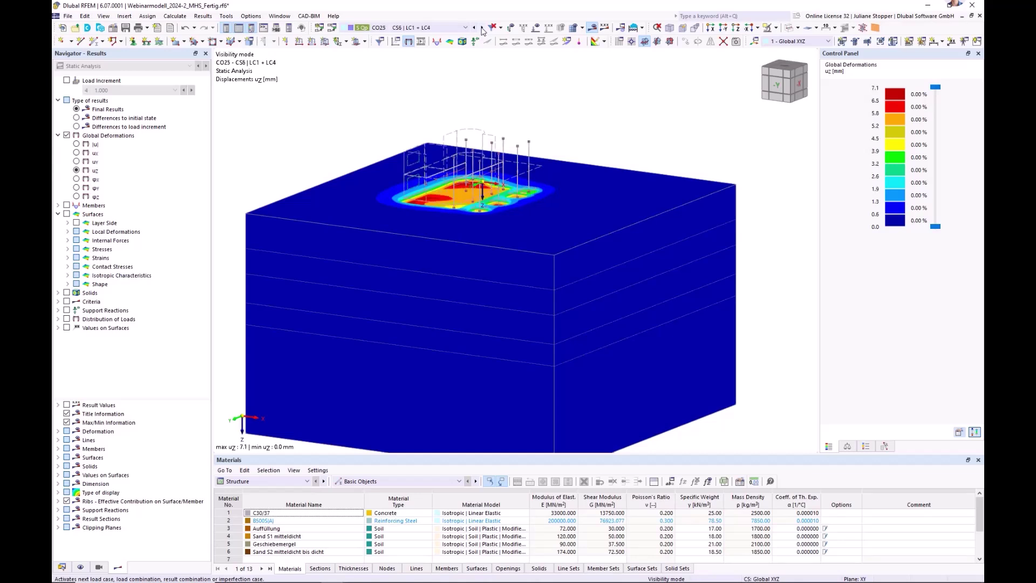
{"action": "middle_click_drag", "start_coordinate": [471, 218], "coordinate": [418, 254]}
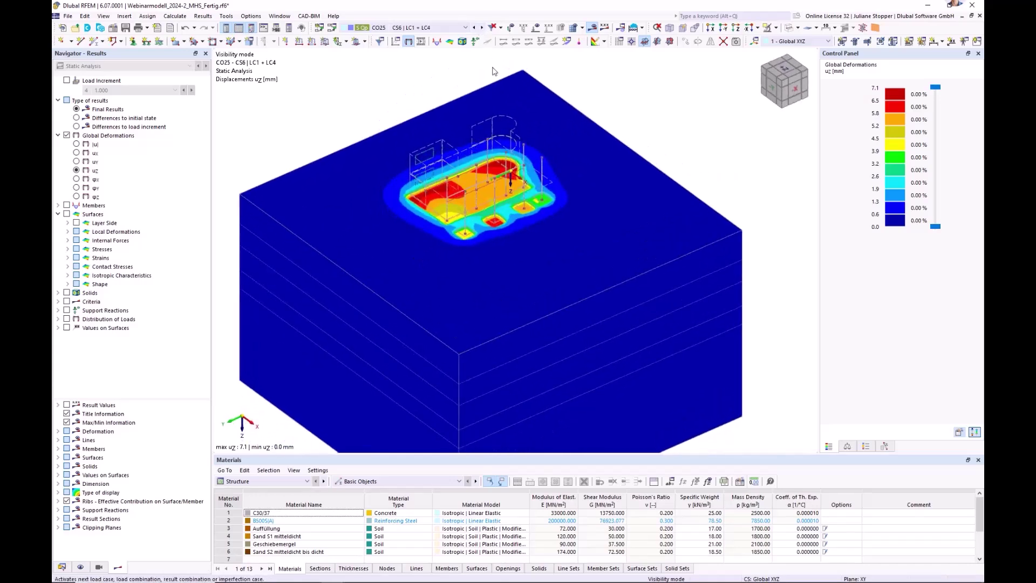
{"action": "scroll", "coordinate": [436, 32], "scroll_direction": "down", "scroll_amount": 1}
- Show the CO29 displacements with the building rendered as a solid model, viewed from a lower angle
{"action": "left_click", "coordinate": [437, 30]}
{"action": "left_click", "coordinate": [441, 305]}
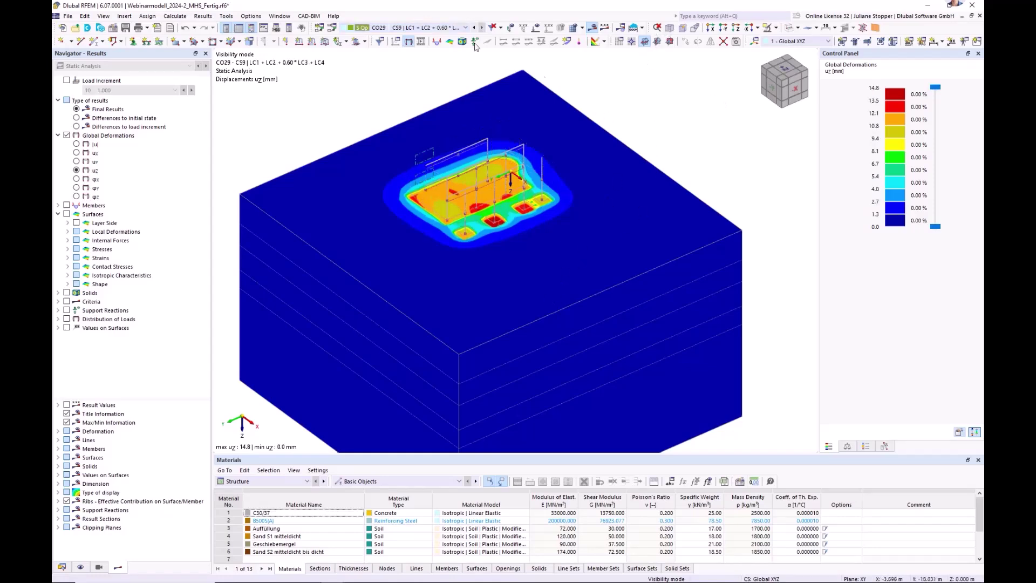
{"action": "left_click", "coordinate": [422, 31]}
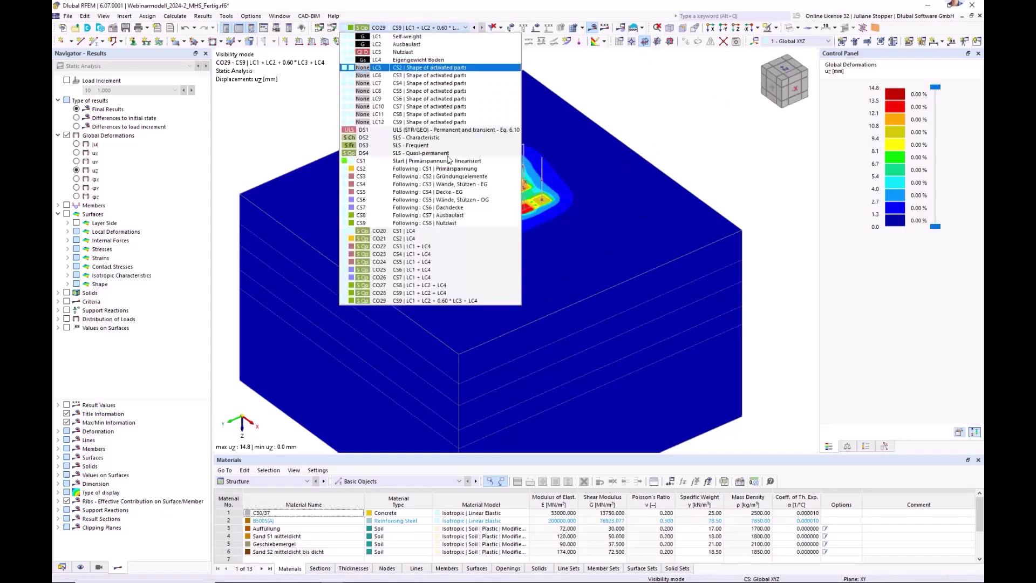
{"action": "left_click", "coordinate": [431, 301]}
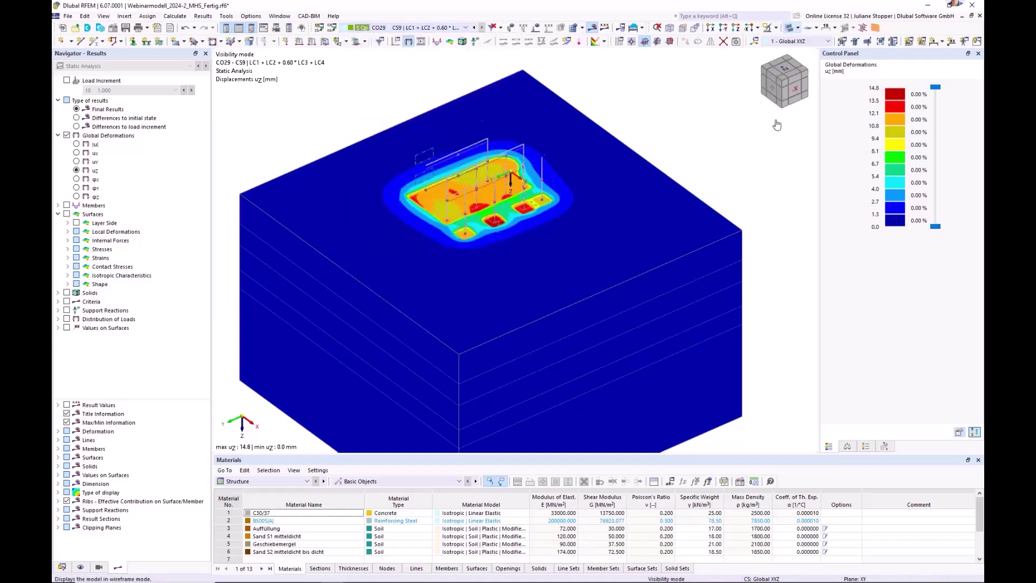
{"action": "left_click", "coordinate": [784, 75]}
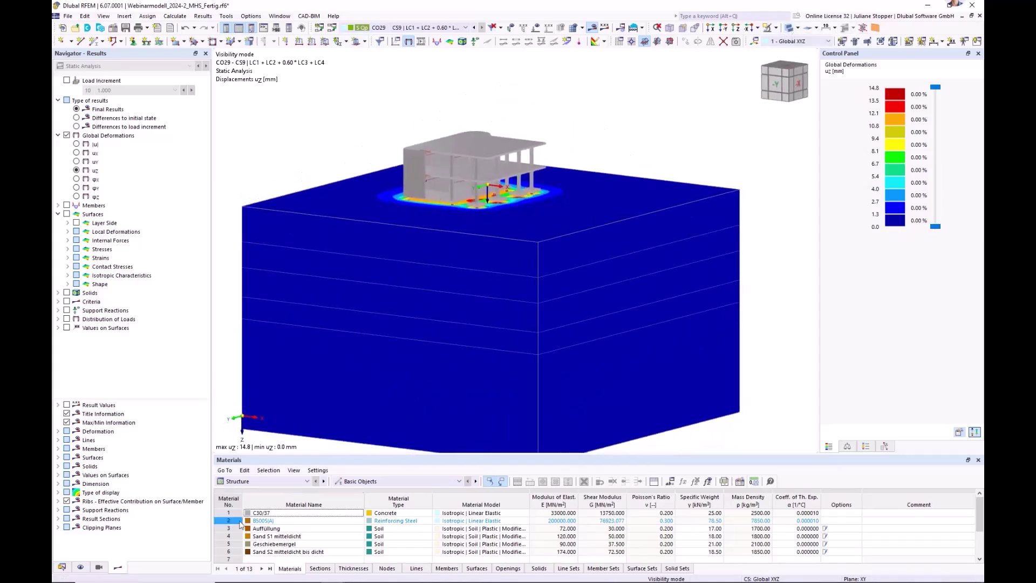
- Begin defining a new clipping plane in the model's guide objects
{"action": "left_click", "coordinate": [62, 567]}
{"action": "scroll", "coordinate": [92, 438], "scroll_direction": "down", "scroll_amount": 3}
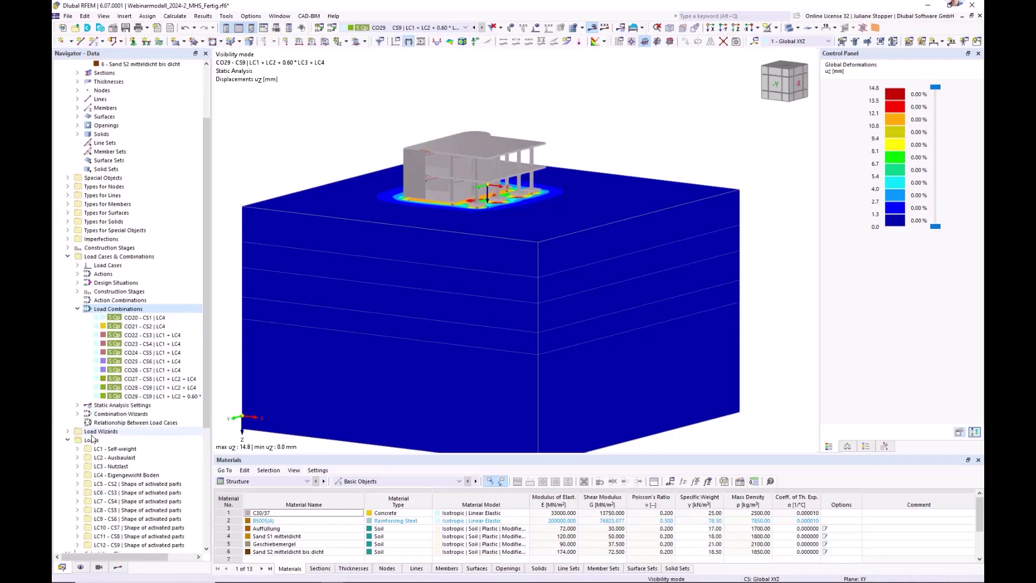
{"action": "scroll", "coordinate": [92, 439], "scroll_direction": "down", "scroll_amount": 7}
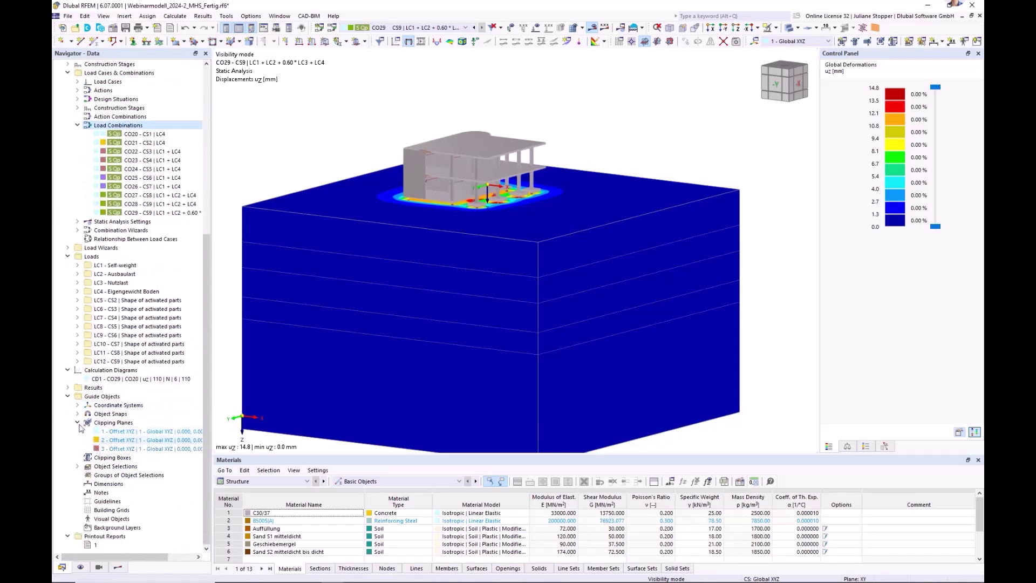
{"action": "left_click", "coordinate": [78, 423]}
{"action": "left_click", "coordinate": [78, 450]}
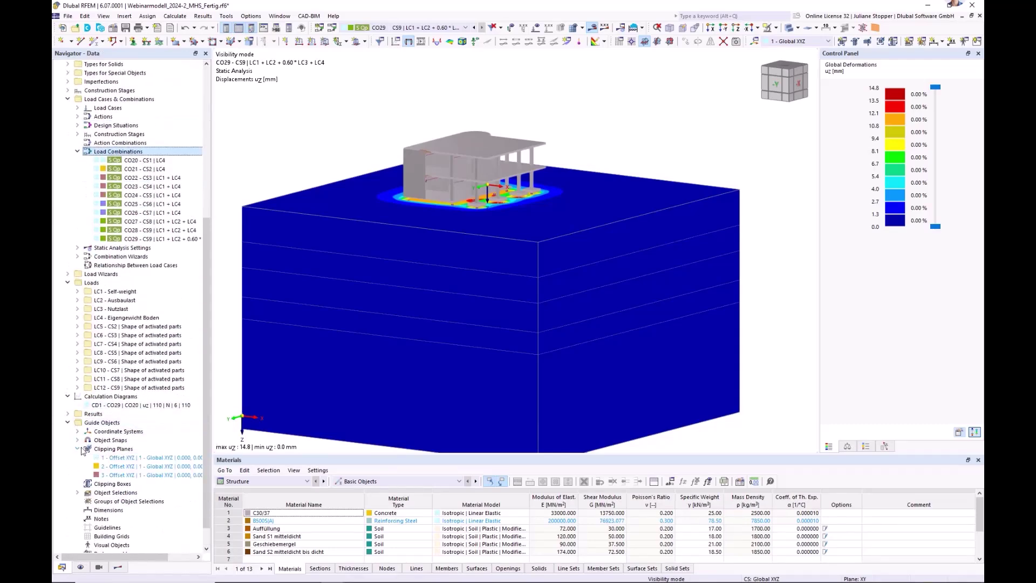
{"action": "right_click", "coordinate": [103, 449]}
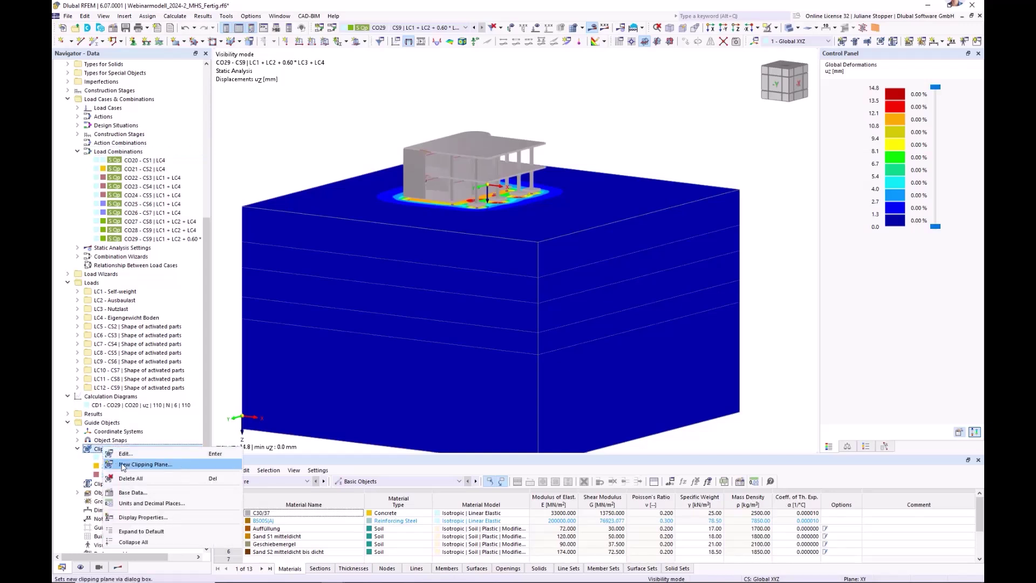
{"action": "left_click", "coordinate": [134, 465]}
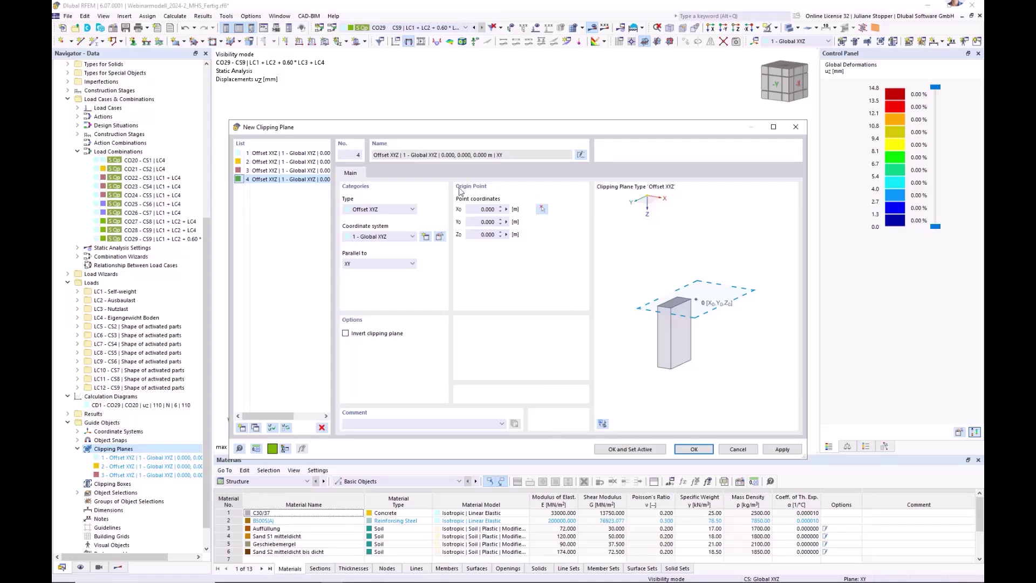
- Make the nodes visible and pick the column footing node at X 7.500, Y 8.500, Z -0.300 m as the plane's origin
{"action": "left_click", "coordinate": [543, 209]}
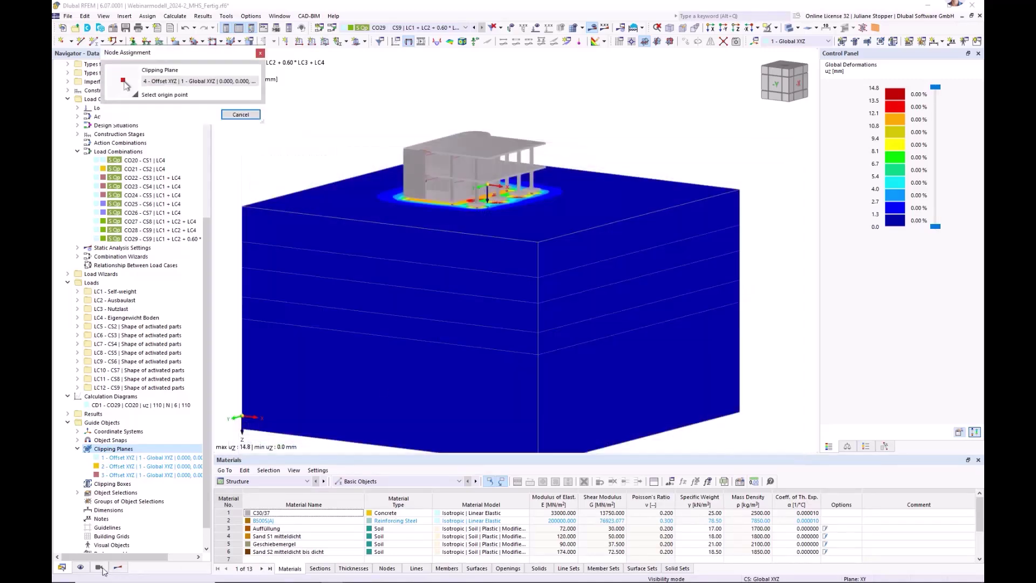
{"action": "left_click", "coordinate": [81, 569]}
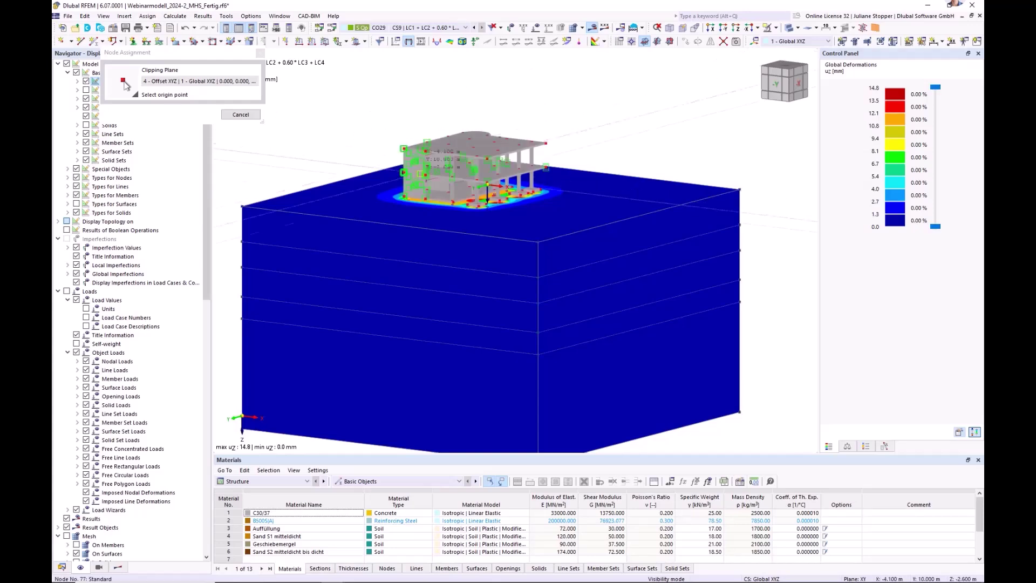
{"action": "scroll", "coordinate": [487, 196], "scroll_direction": "up", "scroll_amount": 5}
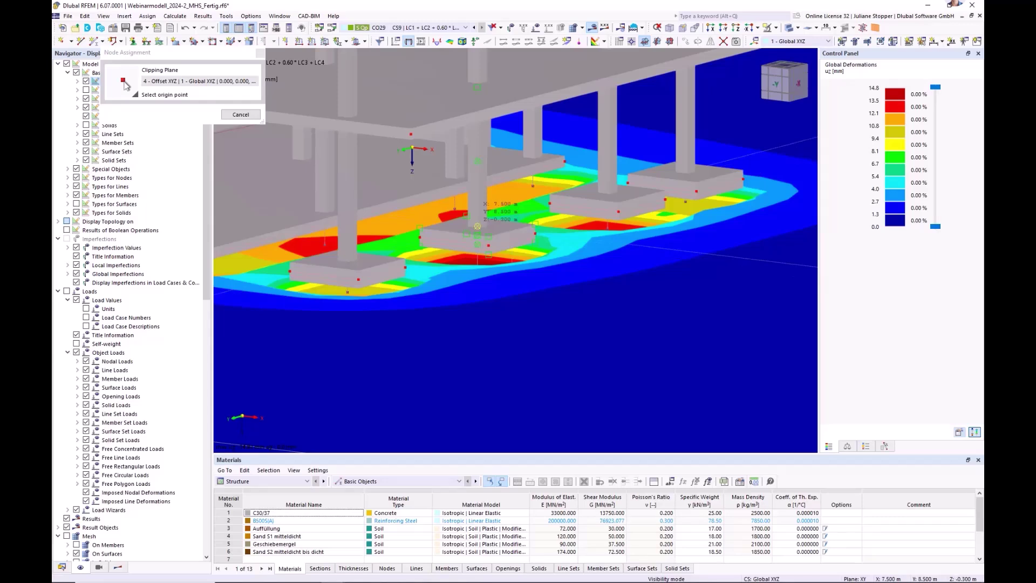
{"action": "left_click", "coordinate": [477, 226]}
- Align the clipping plane parallel to XZ, save it, and activate it to cut through the soil massif
{"action": "left_click", "coordinate": [358, 264]}
{"action": "left_click", "coordinate": [355, 290]}
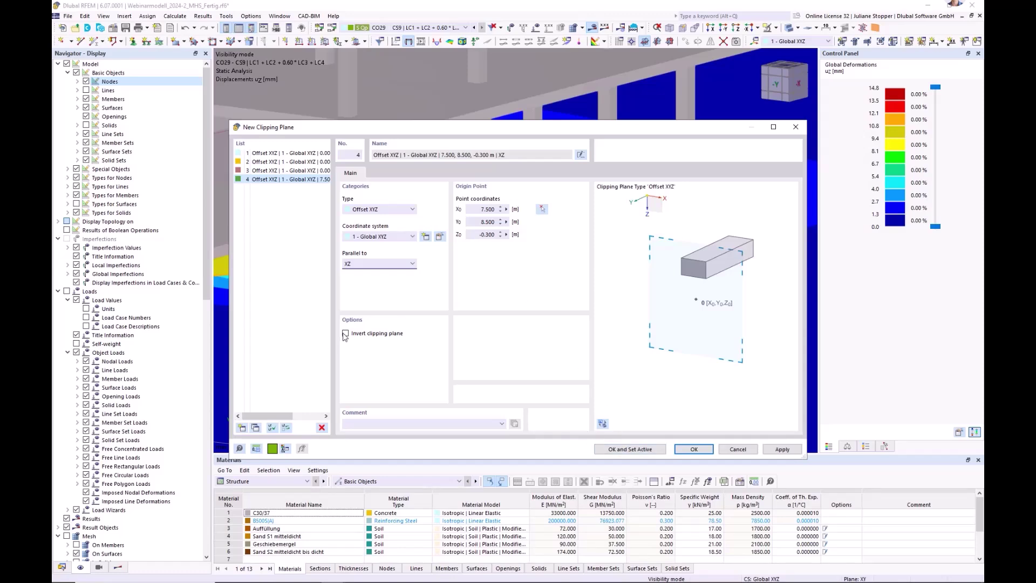
{"action": "left_click", "coordinate": [694, 449]}
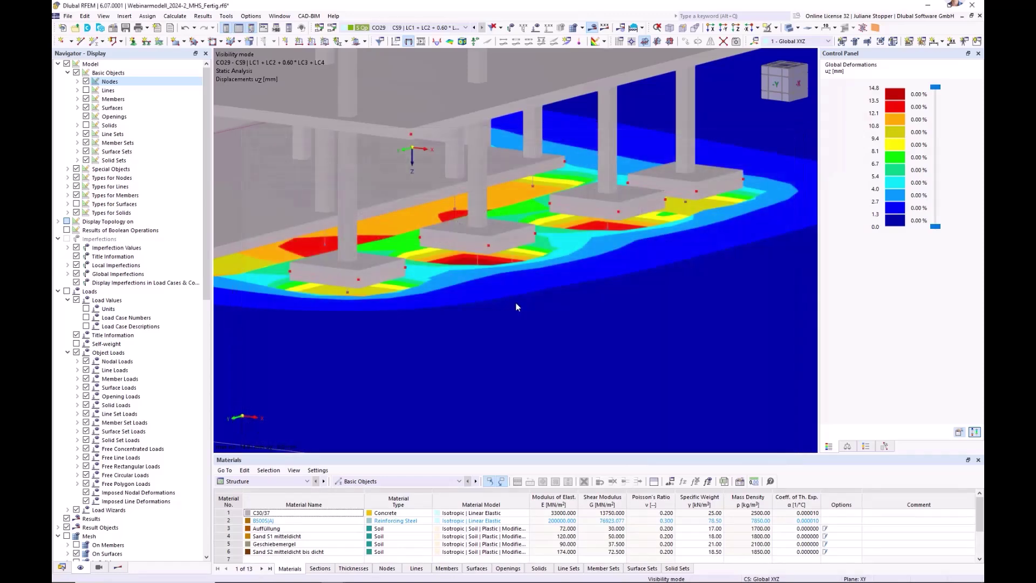
{"action": "left_click", "coordinate": [62, 571]}
{"action": "scroll", "coordinate": [507, 233], "scroll_direction": "down", "scroll_amount": 3}
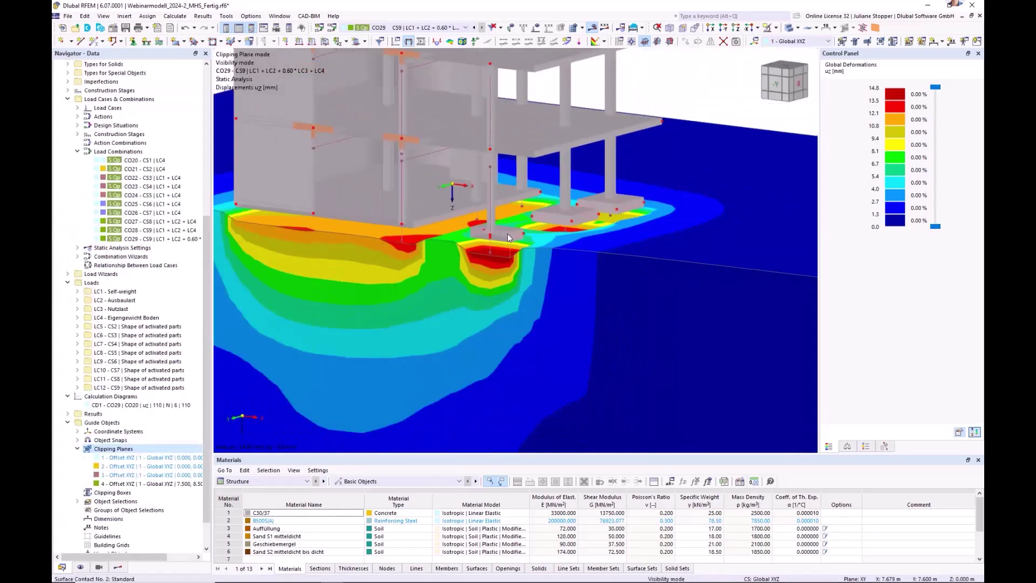
- Shift the XZ clipping plane through the building and soil massif to about Y 3.366 m
{"action": "scroll", "coordinate": [508, 237], "scroll_direction": "down", "scroll_amount": 5}
{"action": "middle_click_drag", "start_coordinate": [435, 321], "coordinate": [475, 258]}
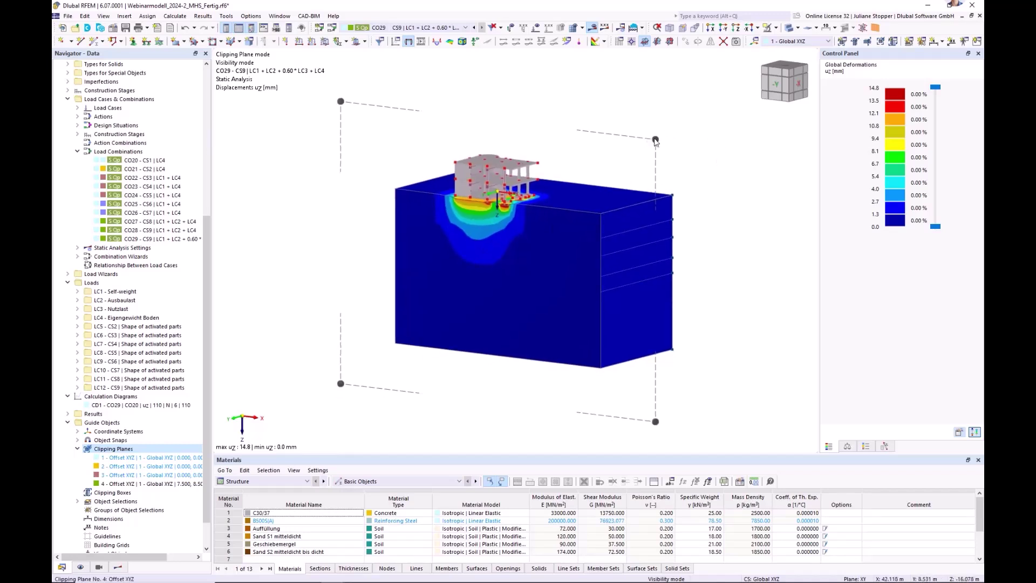
{"action": "left_click_drag", "start_coordinate": [649, 146], "coordinate": [670, 137]}
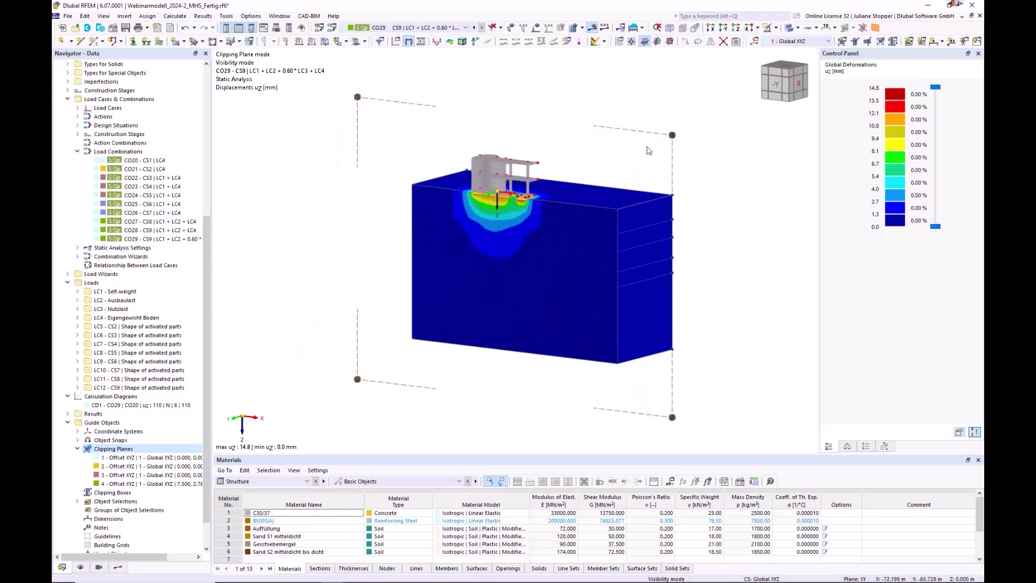
{"action": "mouse_move", "coordinate": [660, 145]}
{"action": "left_mouse_down"}
{"action": "mouse_move", "coordinate": [696, 141]}
{"action": "mouse_move", "coordinate": [621, 145]}
{"action": "mouse_move", "coordinate": [672, 146]}
{"action": "mouse_move", "coordinate": [671, 136]}
{"action": "left_mouse_up"}
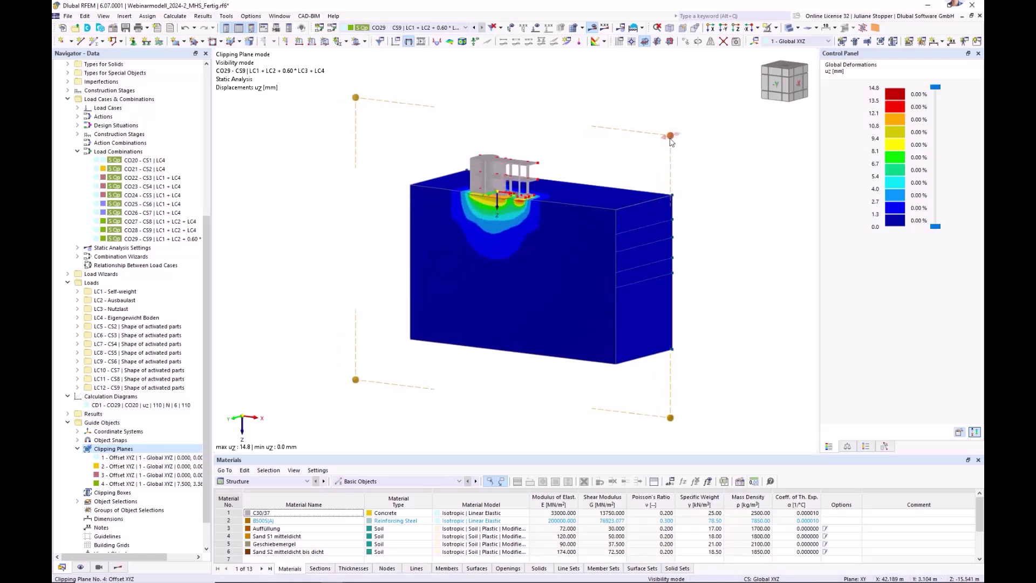
- Edit clipping plane No. 4 so it runs parallel to YZ, and apply the change
{"action": "right_click", "coordinate": [670, 136]}
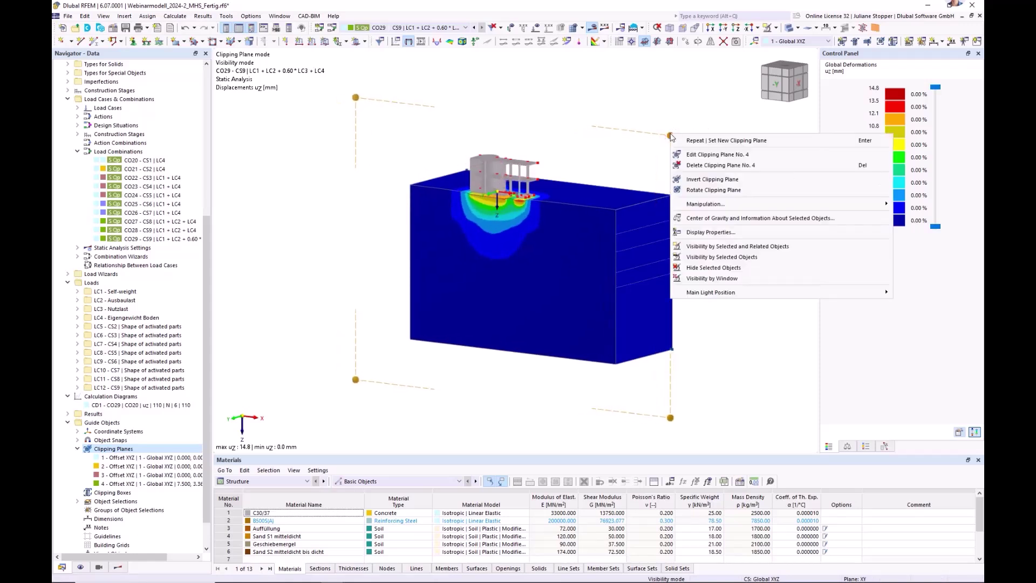
{"action": "left_click", "coordinate": [693, 156]}
{"action": "left_click", "coordinate": [362, 266]}
{"action": "left_click", "coordinate": [359, 281]}
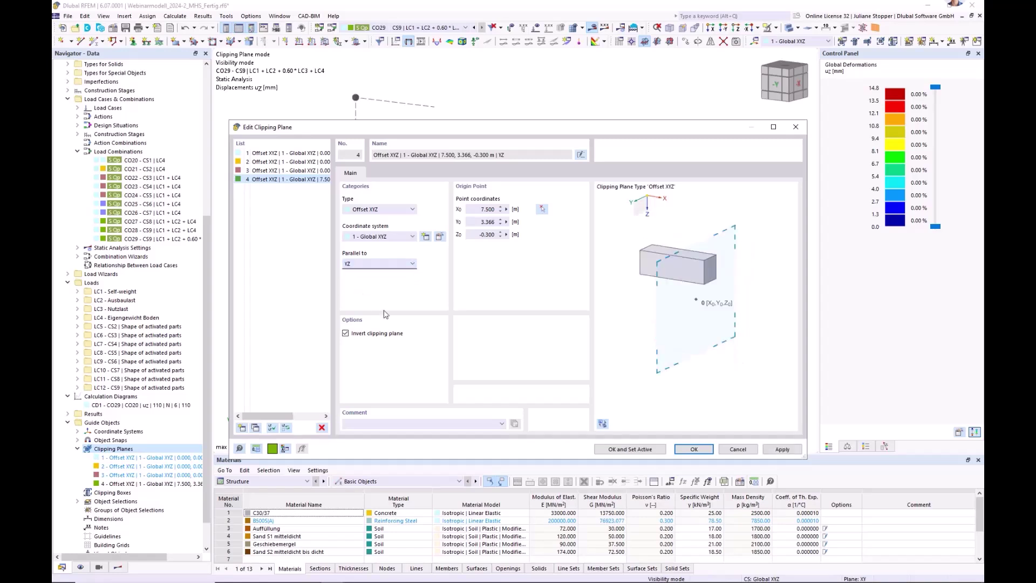
{"action": "left_click", "coordinate": [615, 450]}
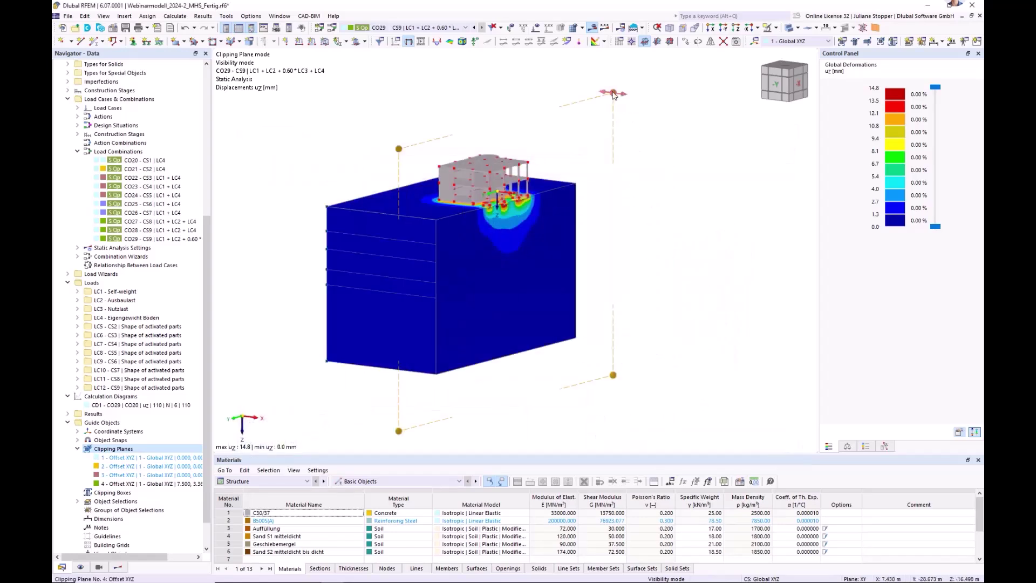
- Shift the YZ clipping plane to about X 8.134 m and view the cut beneath the column footings
{"action": "mouse_move", "coordinate": [614, 95]}
{"action": "left_mouse_down"}
{"action": "mouse_move", "coordinate": [624, 102]}
{"action": "mouse_move", "coordinate": [597, 102]}
{"action": "left_mouse_up"}
{"action": "scroll", "coordinate": [545, 234], "scroll_direction": "up", "scroll_amount": 3}
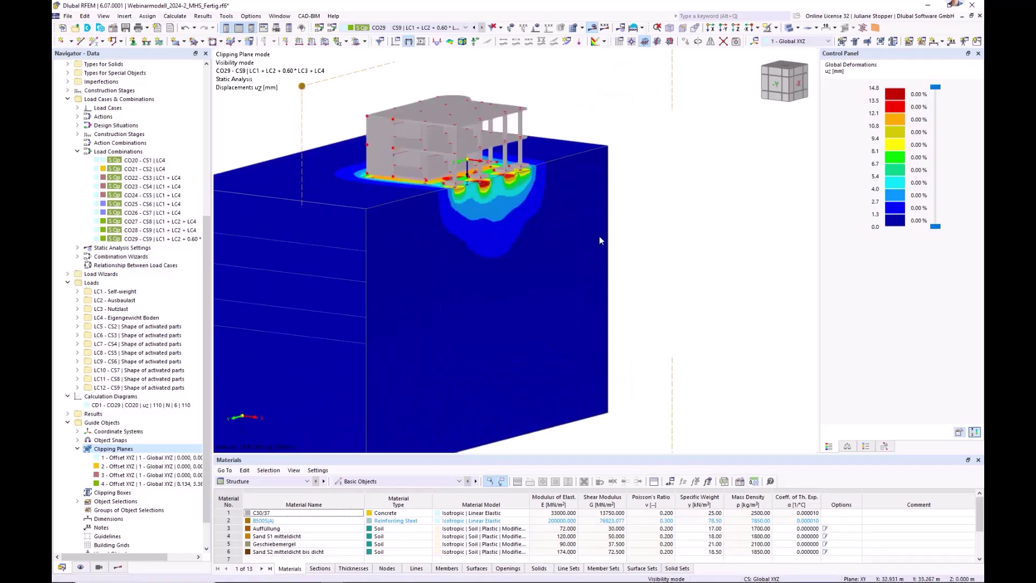
{"action": "middle_click_drag", "start_coordinate": [607, 238], "coordinate": [427, 242]}
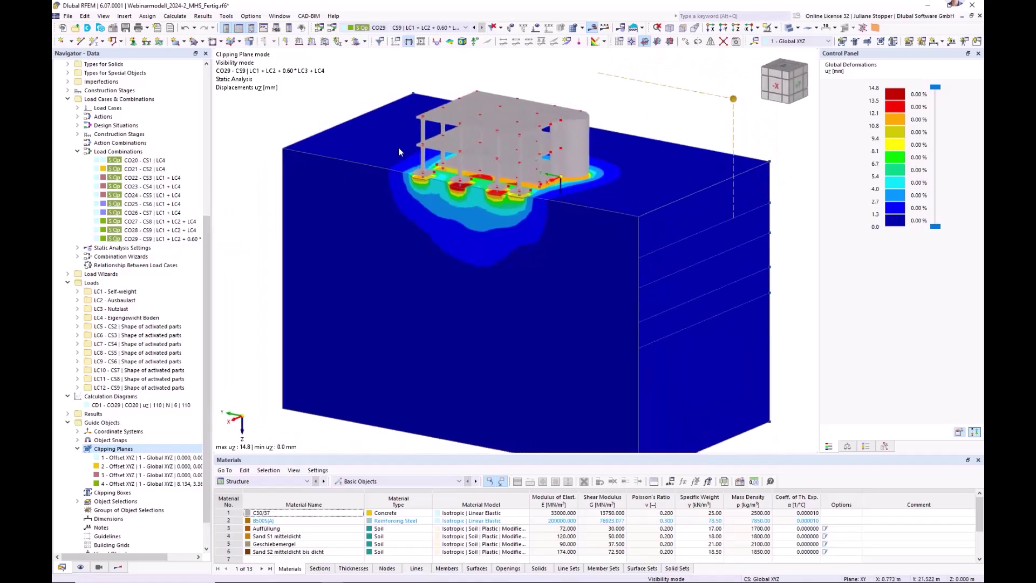
{"action": "scroll", "coordinate": [400, 151], "scroll_direction": "up", "scroll_amount": 5}
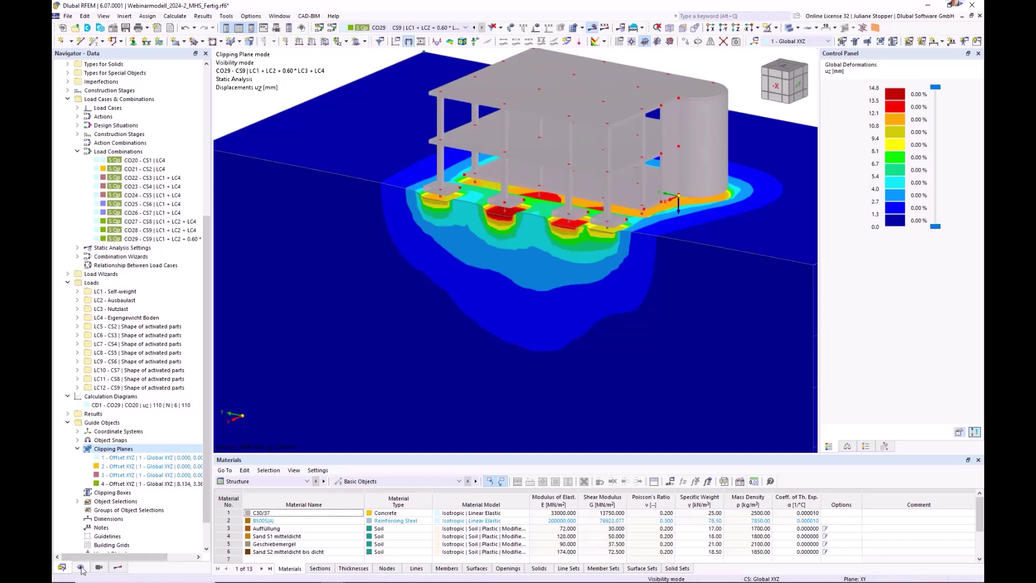
- Switch the building from the solid display to wireframe while keeping the clipped soil displacements shown
{"action": "left_click", "coordinate": [118, 568]}
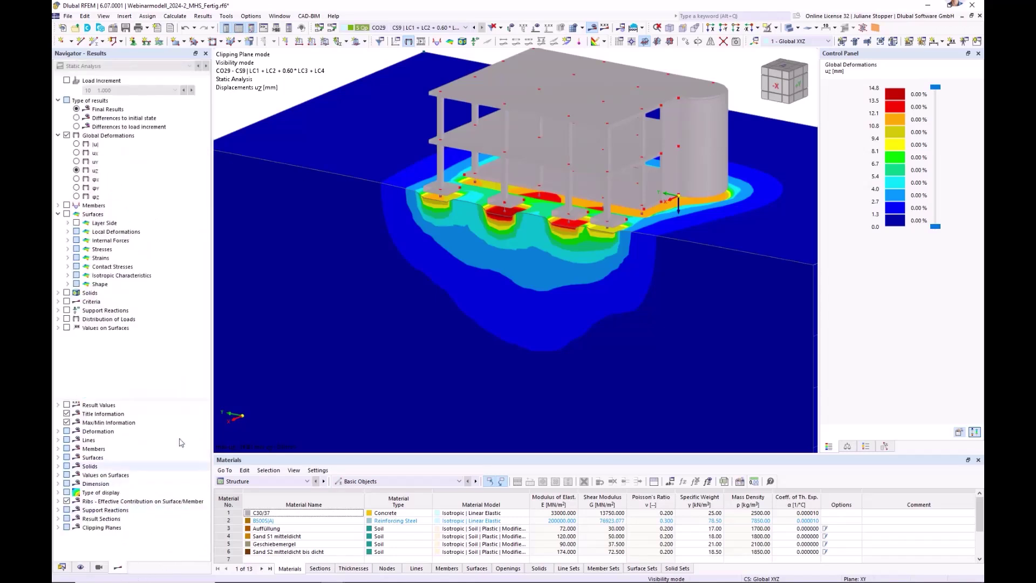
{"action": "scroll", "coordinate": [510, 276], "scroll_direction": "down", "scroll_amount": 2}
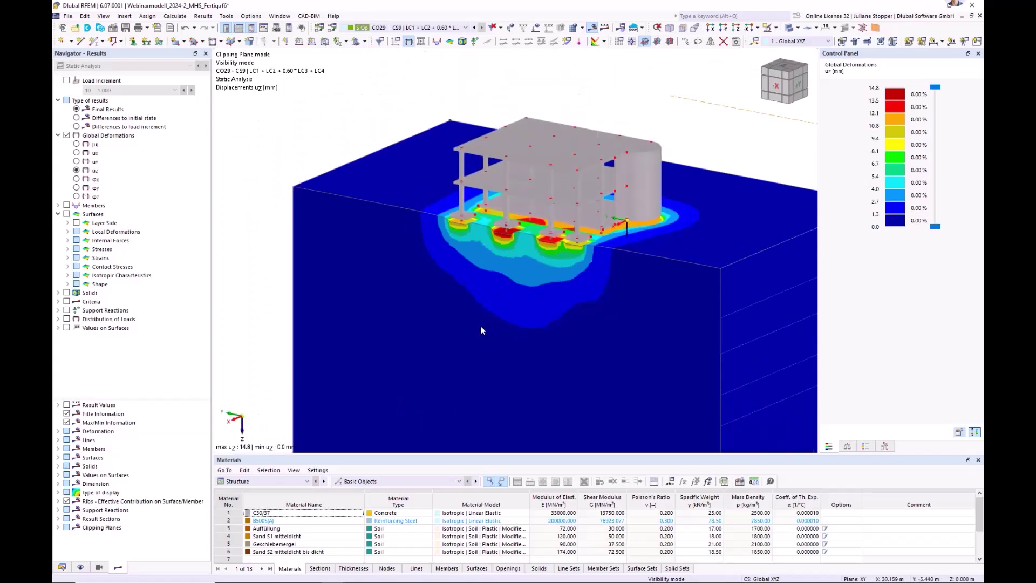
{"action": "middle_click_drag", "start_coordinate": [575, 320], "coordinate": [545, 340]}
{"action": "scroll", "coordinate": [480, 318], "scroll_direction": "down", "scroll_amount": 2}
{"action": "scroll", "coordinate": [475, 320], "scroll_direction": "up", "scroll_amount": 1}
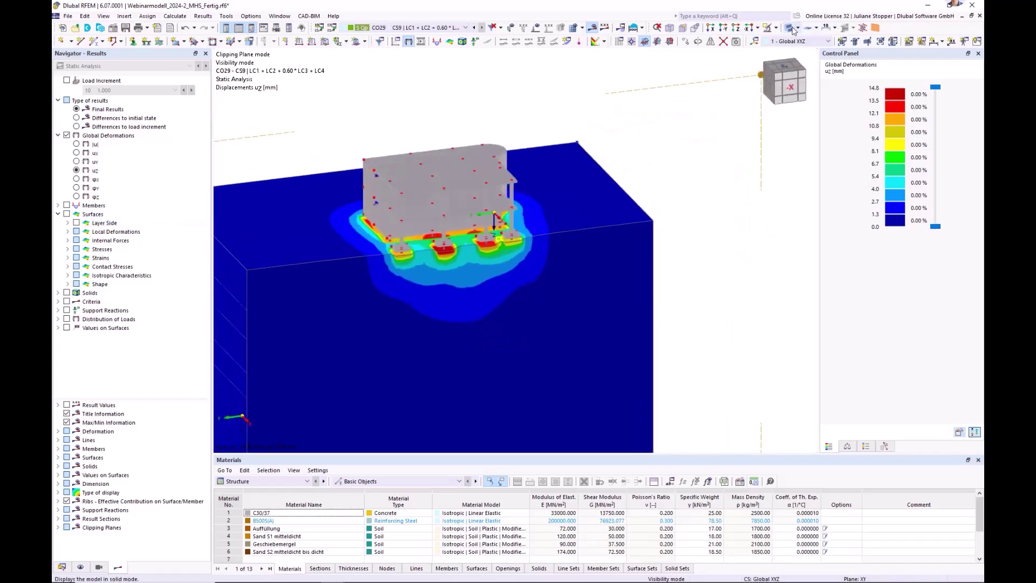
{"action": "left_click", "coordinate": [797, 29]}
{"action": "left_click", "coordinate": [810, 37]}
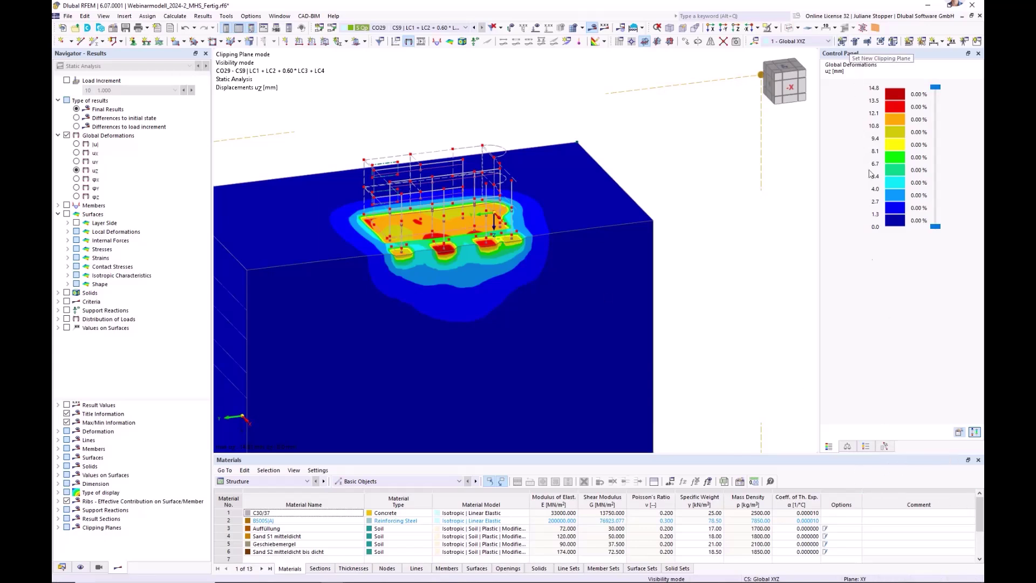
- Display the displacement results on all surfaces of the model
{"action": "left_click", "coordinate": [884, 446]}
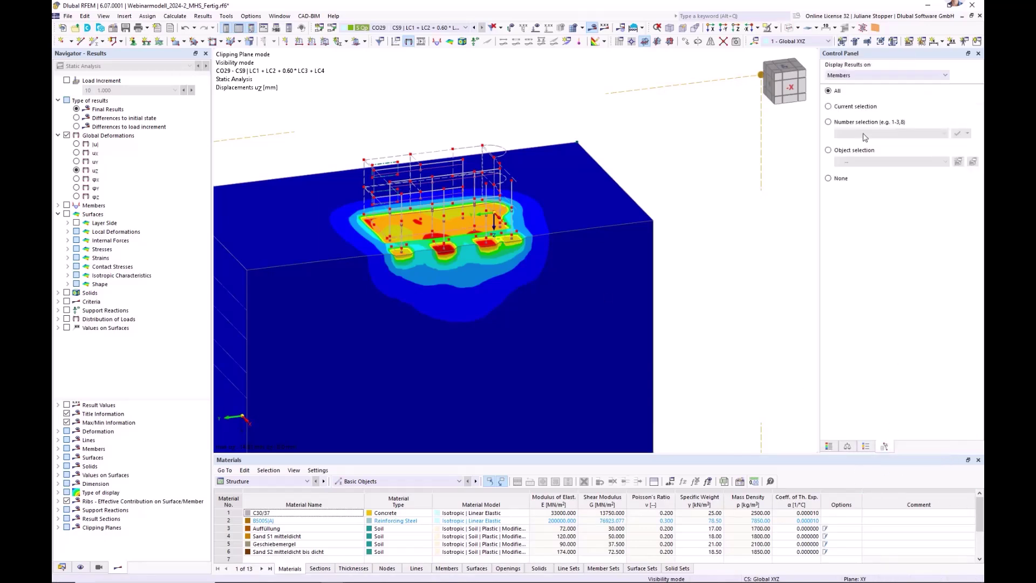
{"action": "left_click", "coordinate": [858, 76]}
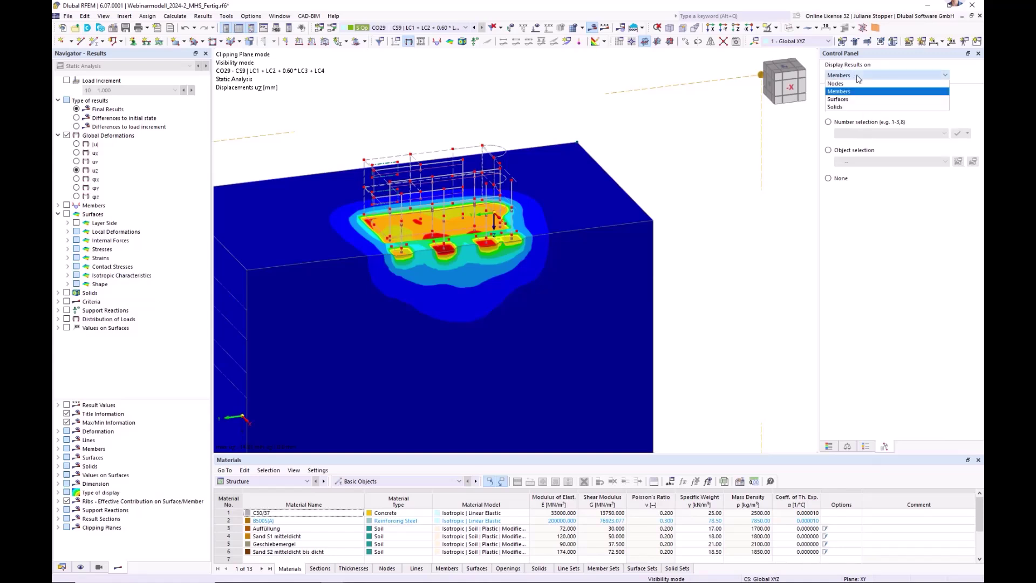
{"action": "left_click", "coordinate": [838, 99]}
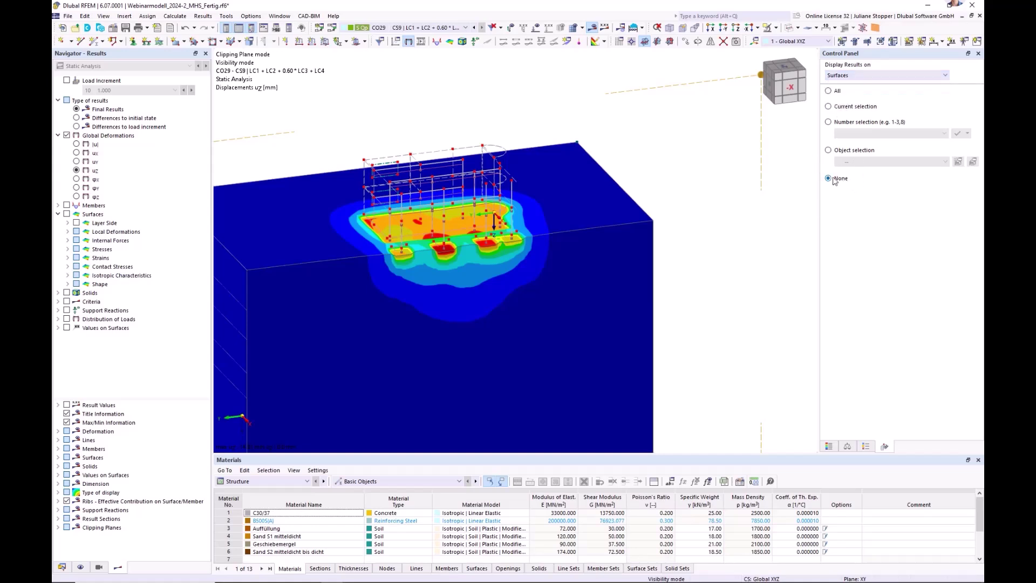
{"action": "left_click", "coordinate": [829, 92]}
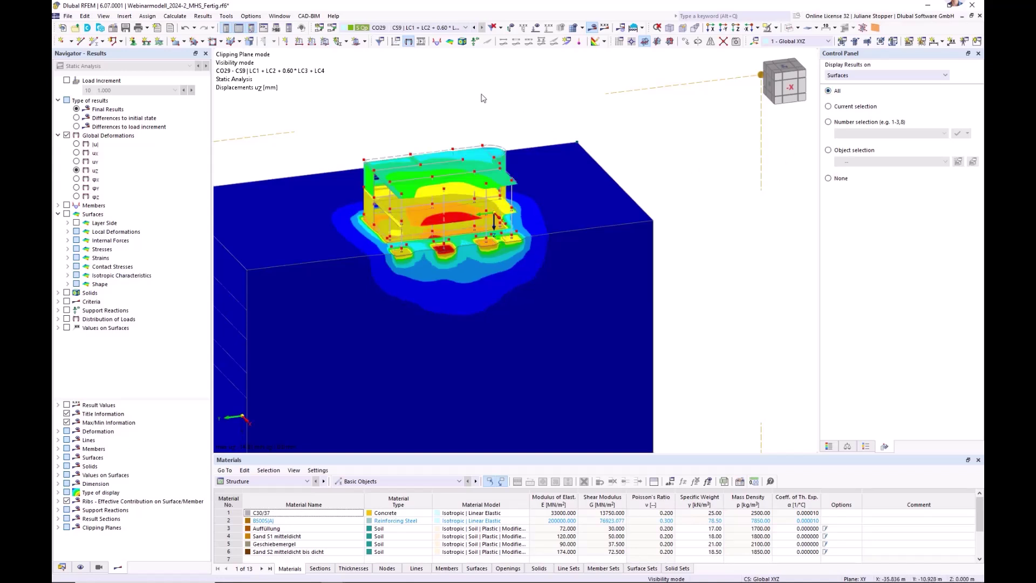
- Hide the nodes in the model display and return to the model data tree
{"action": "left_click", "coordinate": [81, 567]}
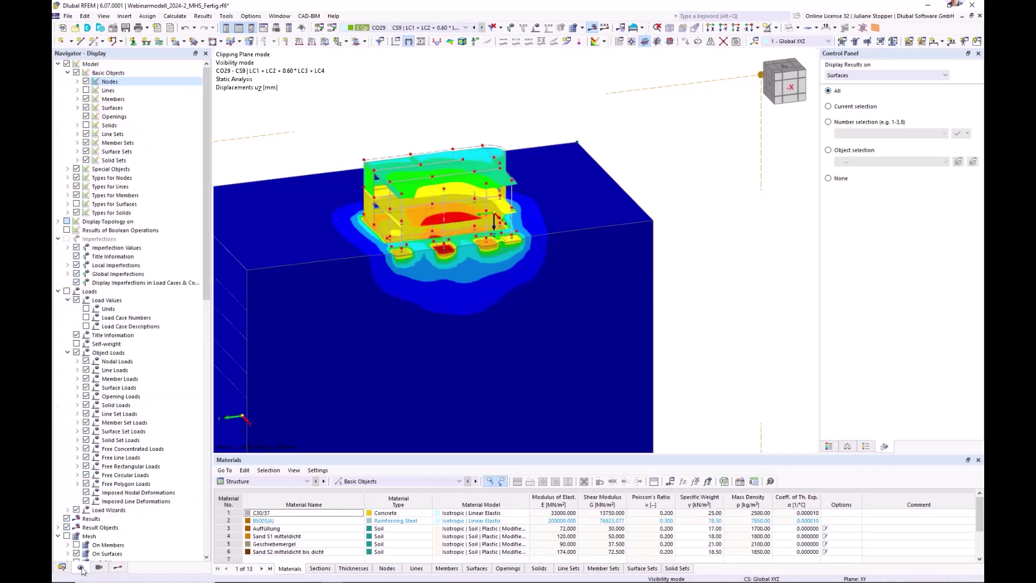
{"action": "left_click", "coordinate": [86, 82]}
{"action": "left_click", "coordinate": [62, 566]}
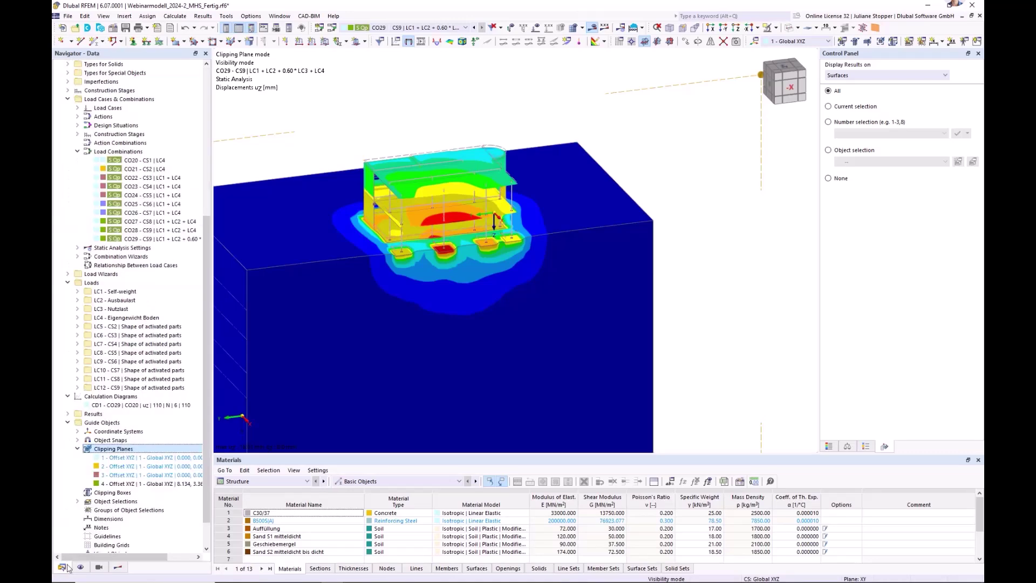
- Restrict the surface results to the object selection OS3 - Gründungselemente
{"action": "middle_click_drag", "start_coordinate": [403, 344], "coordinate": [444, 339], "text": "ctrl"}
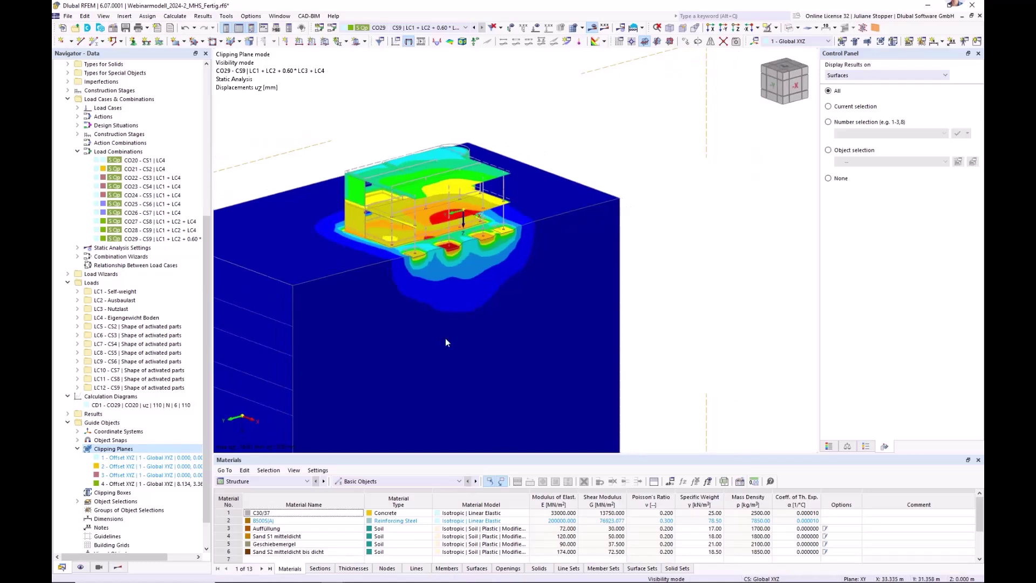
{"action": "middle_click_drag", "start_coordinate": [495, 286], "coordinate": [562, 270]}
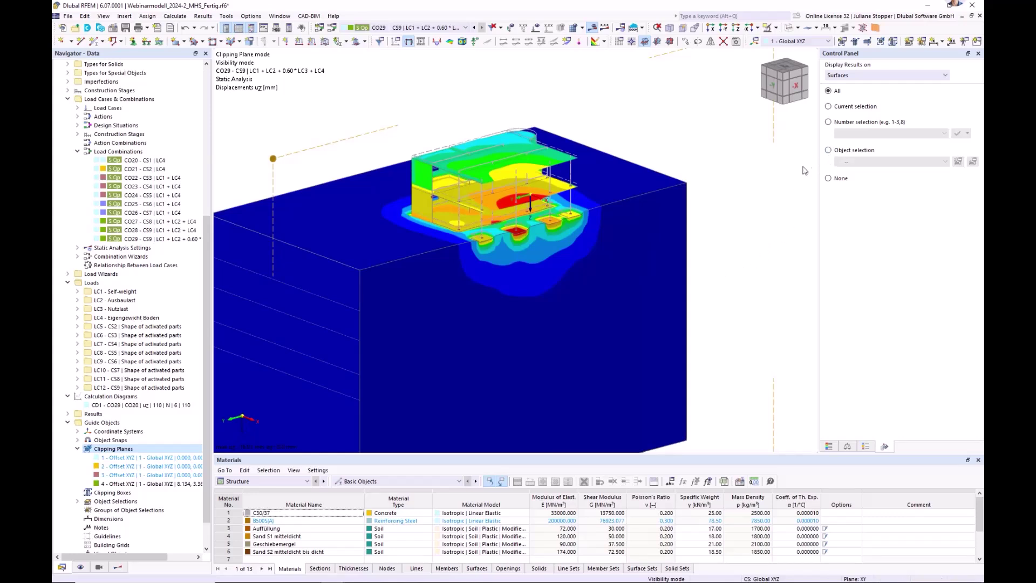
{"action": "left_click", "coordinate": [829, 151]}
{"action": "left_click", "coordinate": [888, 162]}
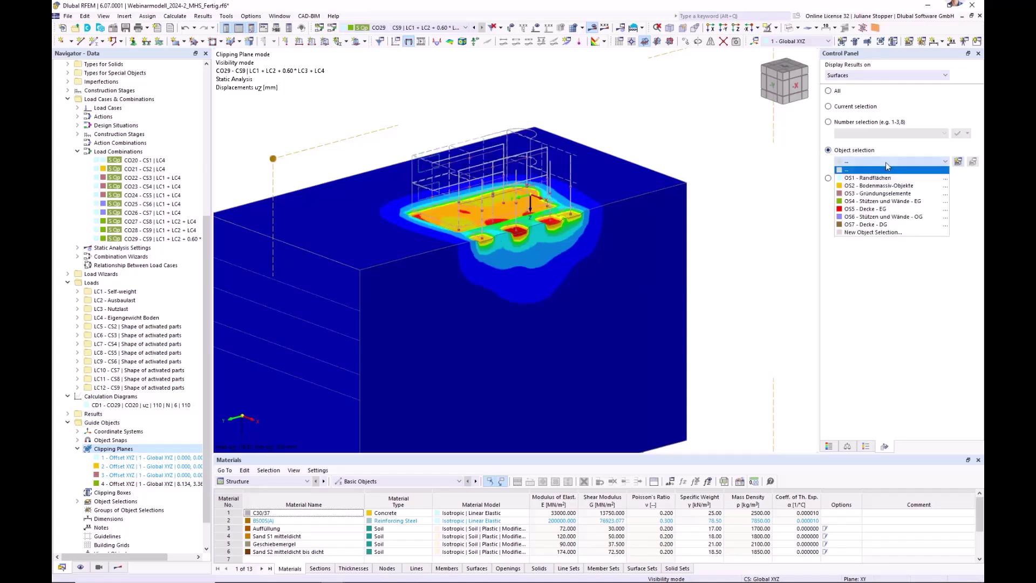
{"action": "left_click", "coordinate": [875, 197]}
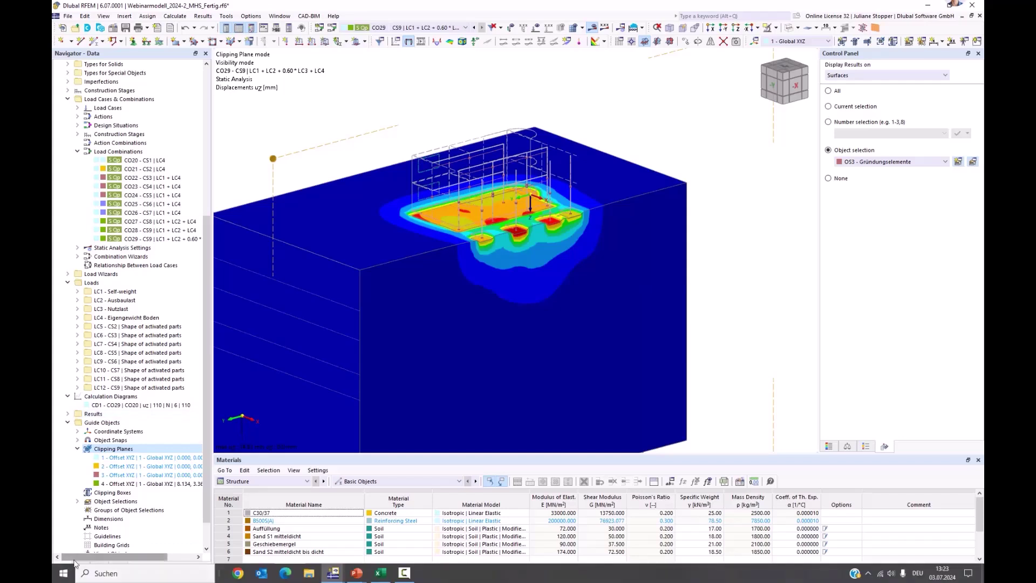
- Turn off the results on all solids and bring back the displacement colour scale
{"action": "left_click", "coordinate": [907, 77]}
{"action": "left_click", "coordinate": [859, 109]}
{"action": "left_click", "coordinate": [829, 179]}
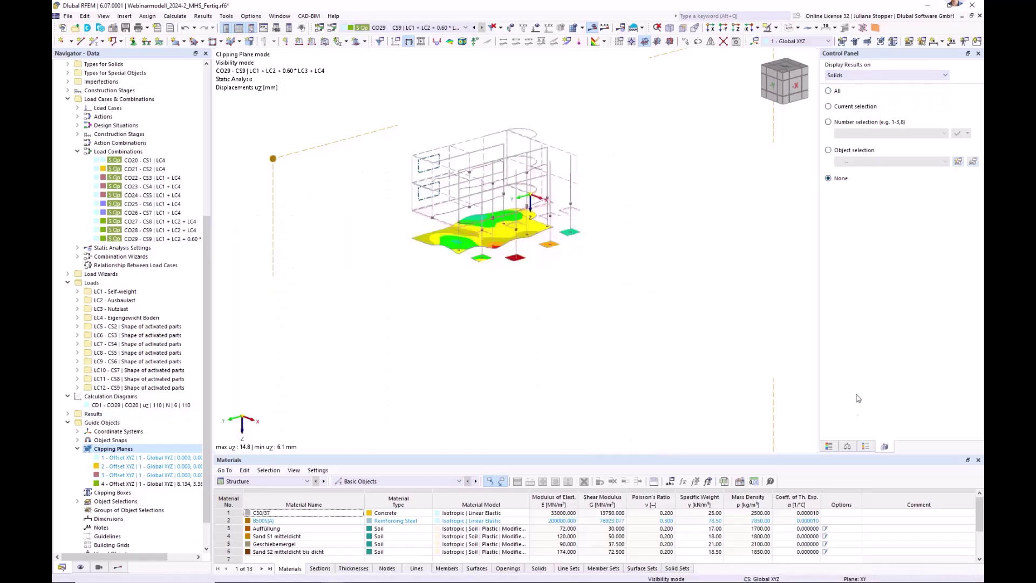
{"action": "left_click", "coordinate": [828, 447]}
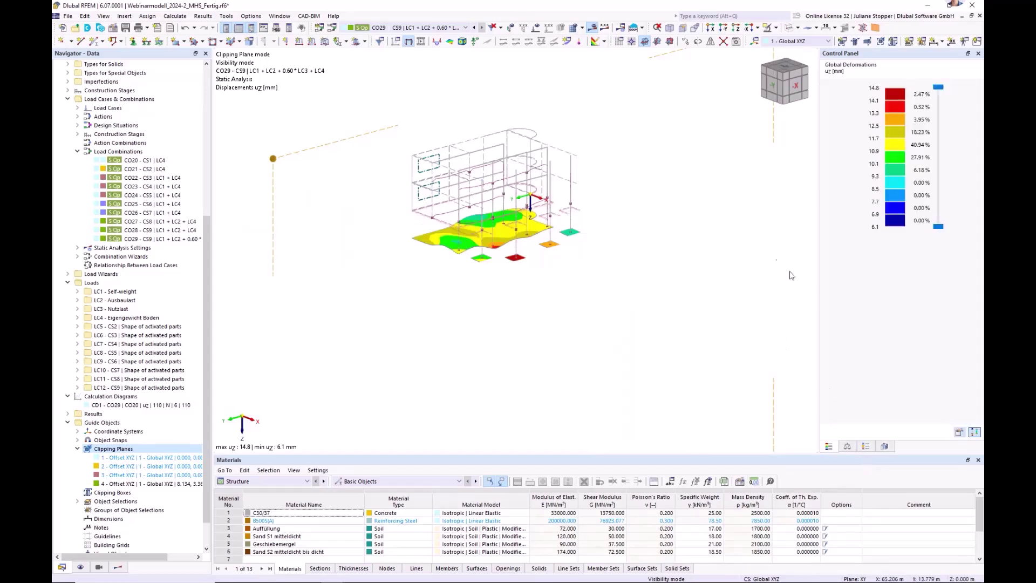
- Deactivate clipping plane No. 4 and collapse the guide objects in the data tree
{"action": "scroll", "coordinate": [458, 250], "scroll_direction": "down", "scroll_amount": 1}
{"action": "middle_click_drag", "start_coordinate": [459, 250], "coordinate": [532, 254], "text": "ctrl"}
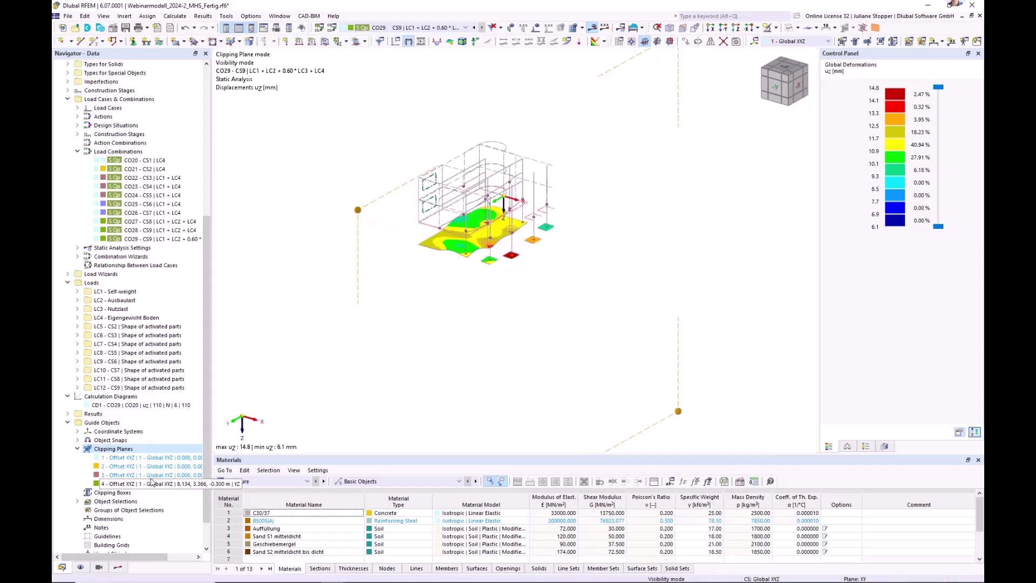
{"action": "right_click", "coordinate": [114, 484]}
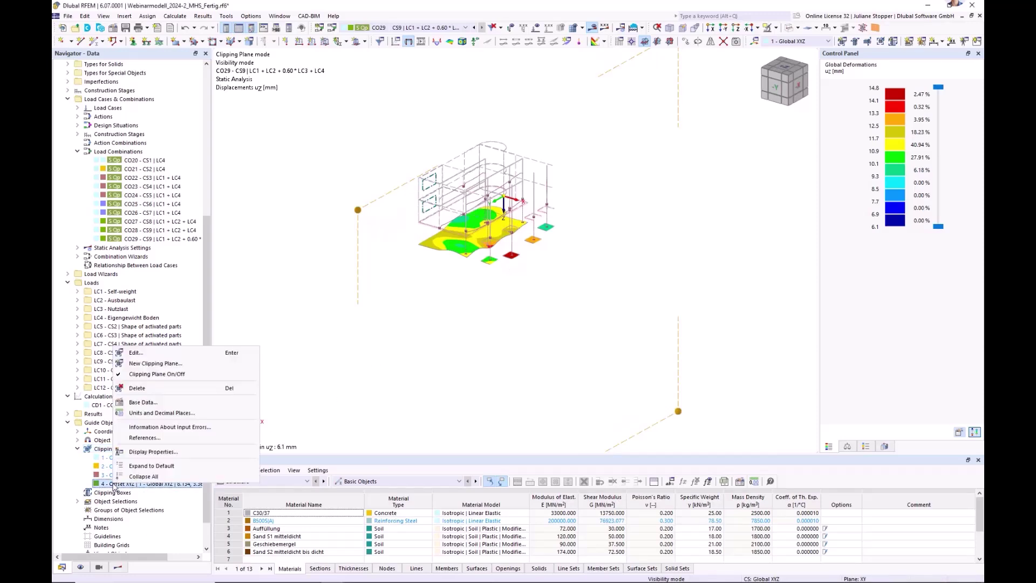
{"action": "left_click", "coordinate": [118, 375]}
{"action": "left_click", "coordinate": [66, 423]}
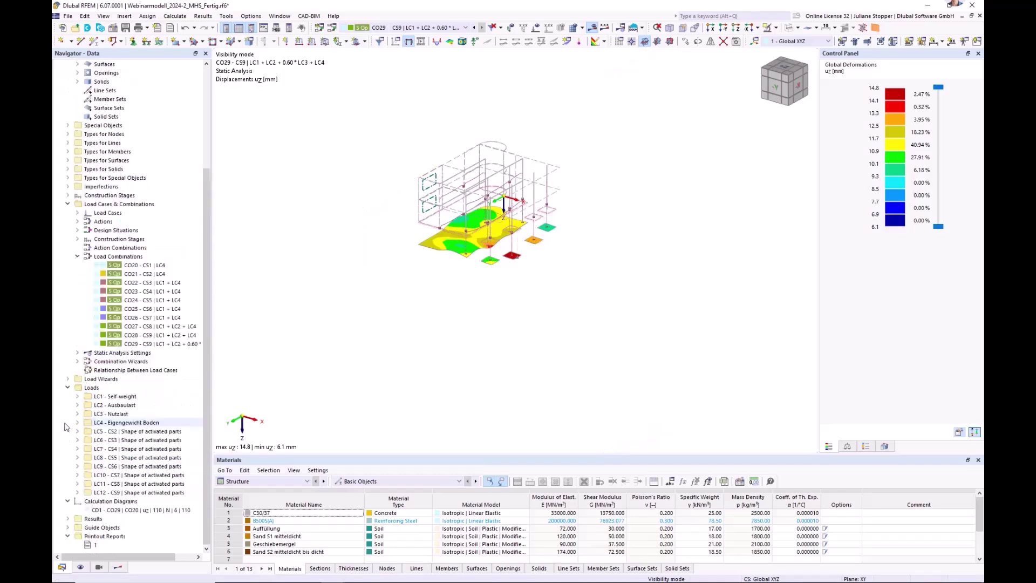
- View the foundation elements' vertical displacements in plan from above, along the Z direction
{"action": "middle_click_drag", "start_coordinate": [536, 359], "coordinate": [511, 306], "text": "ctrl"}
{"action": "scroll", "coordinate": [453, 231], "scroll_direction": "up", "scroll_amount": 3}
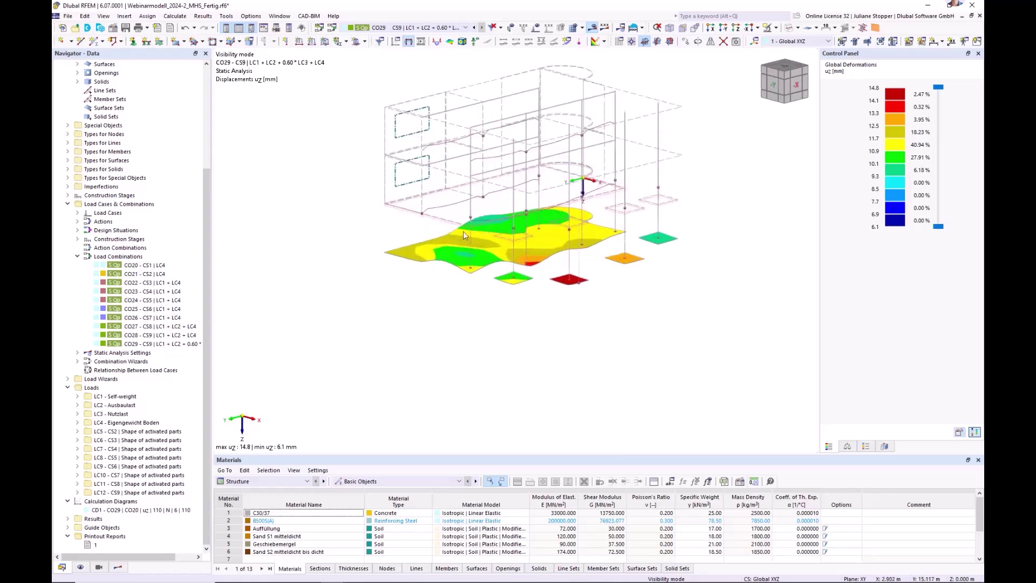
{"action": "left_click", "coordinate": [737, 27]}
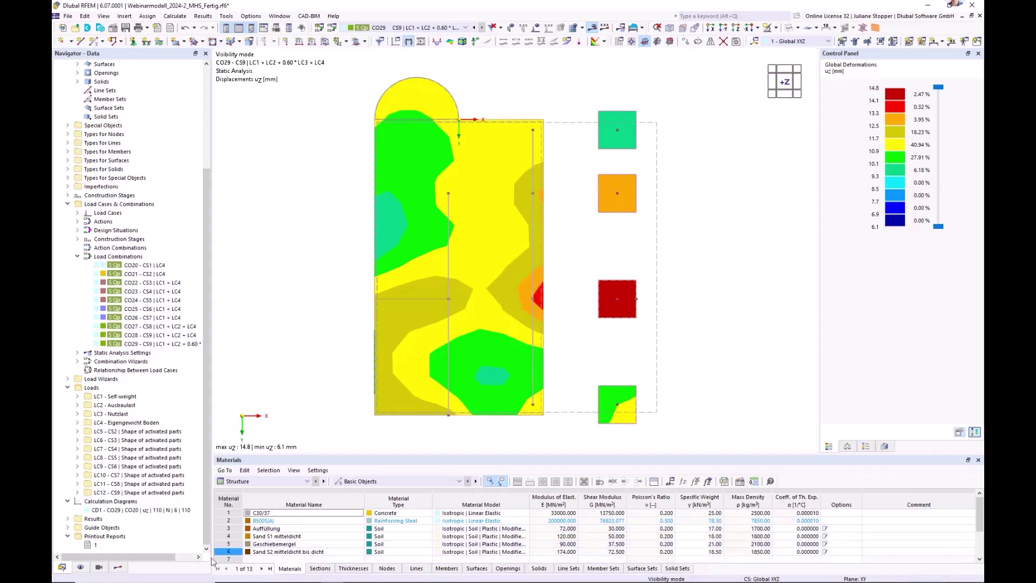
- Collapse the load cases and combinations in the data tree and start a new printout report
{"action": "left_click", "coordinate": [118, 566]}
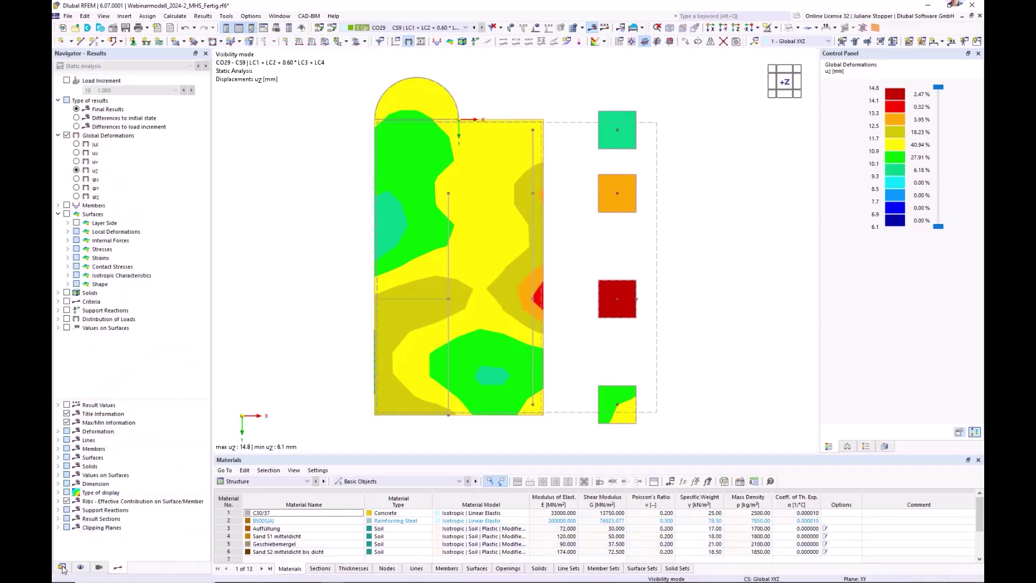
{"action": "left_click", "coordinate": [62, 567]}
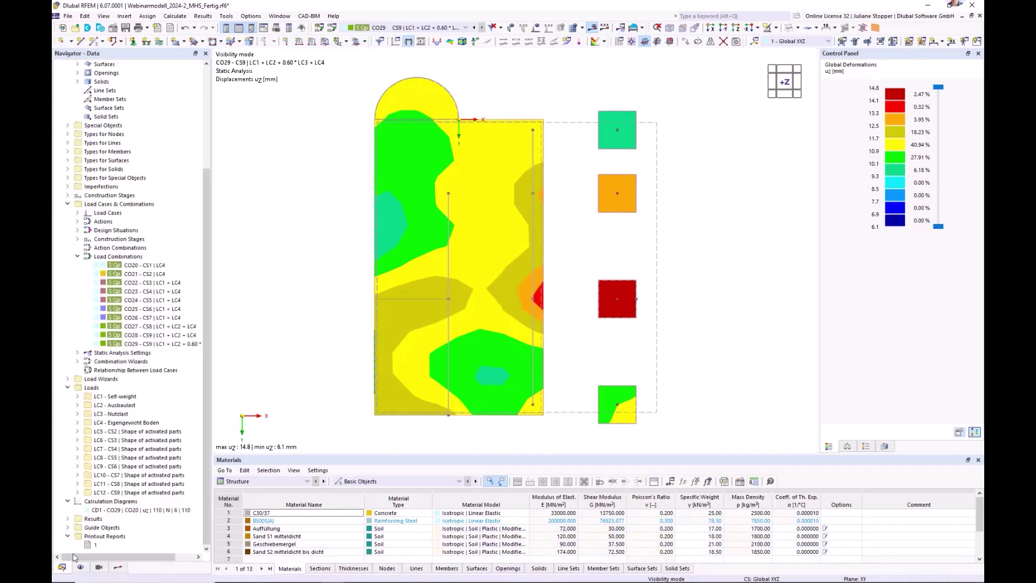
{"action": "left_click", "coordinate": [68, 204]}
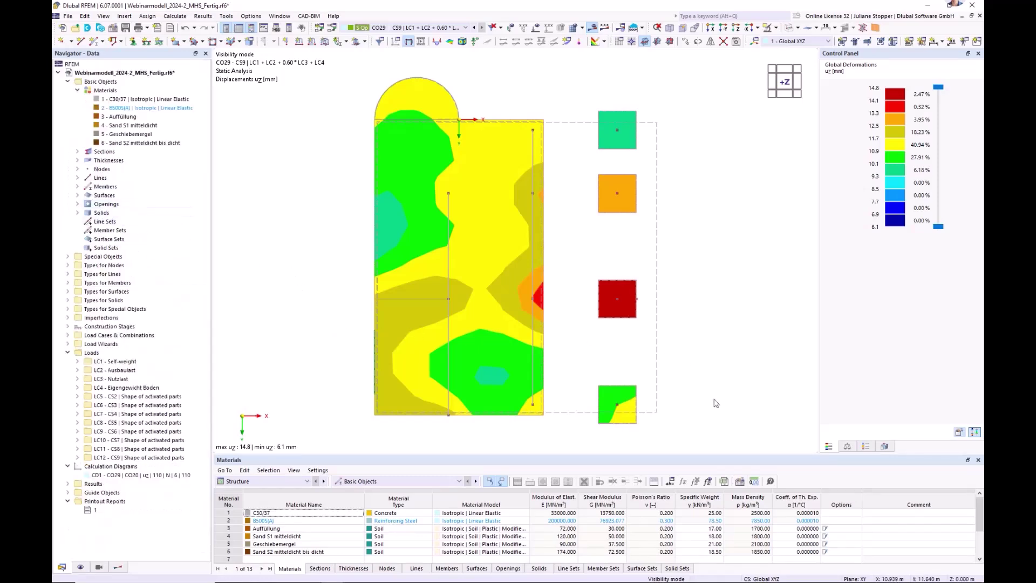
{"action": "middle_click_drag", "start_coordinate": [715, 405], "coordinate": [572, 380], "text": "ctrl"}
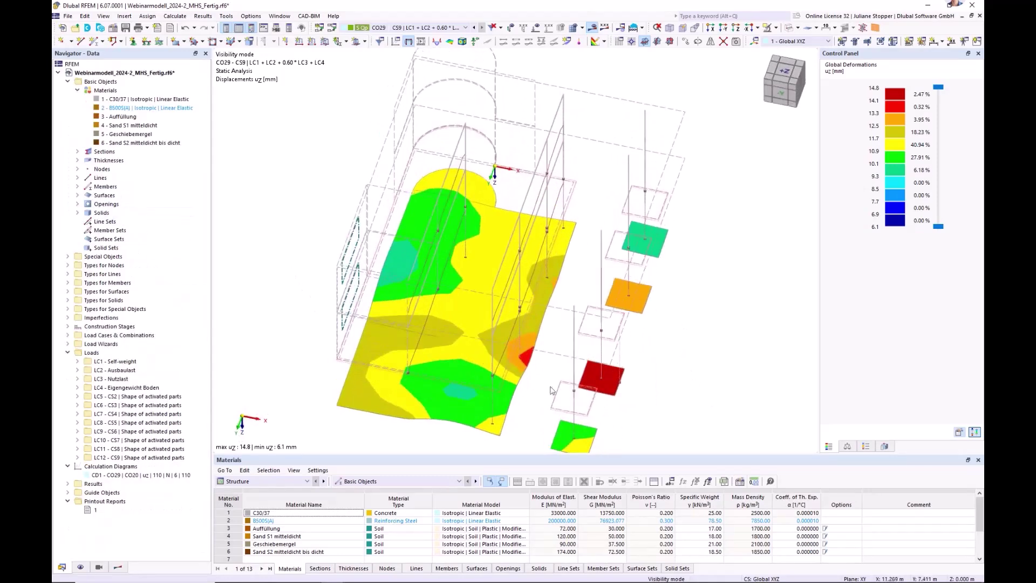
{"action": "right_click", "coordinate": [91, 504]}
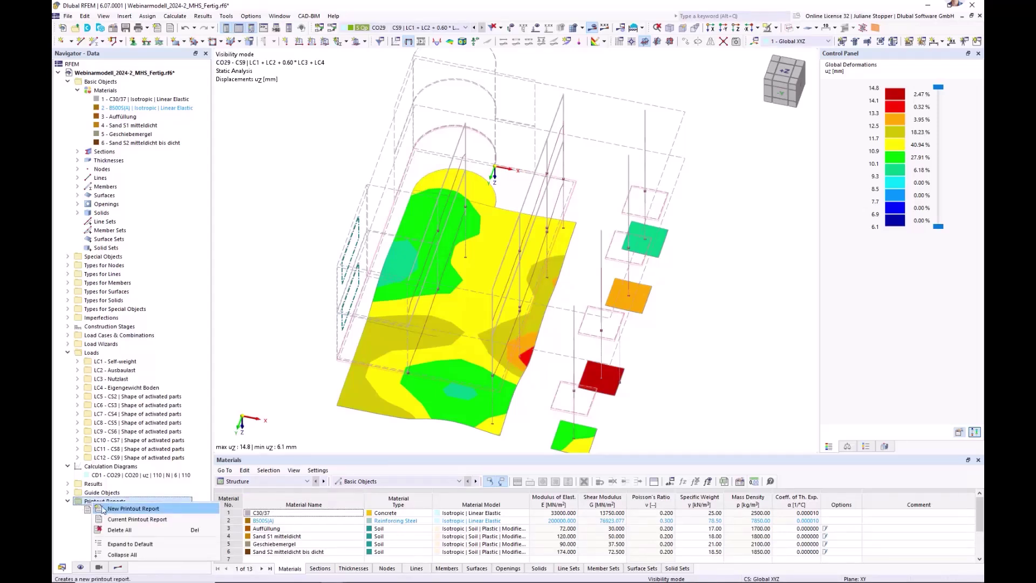
{"action": "key", "text": "Escape"}
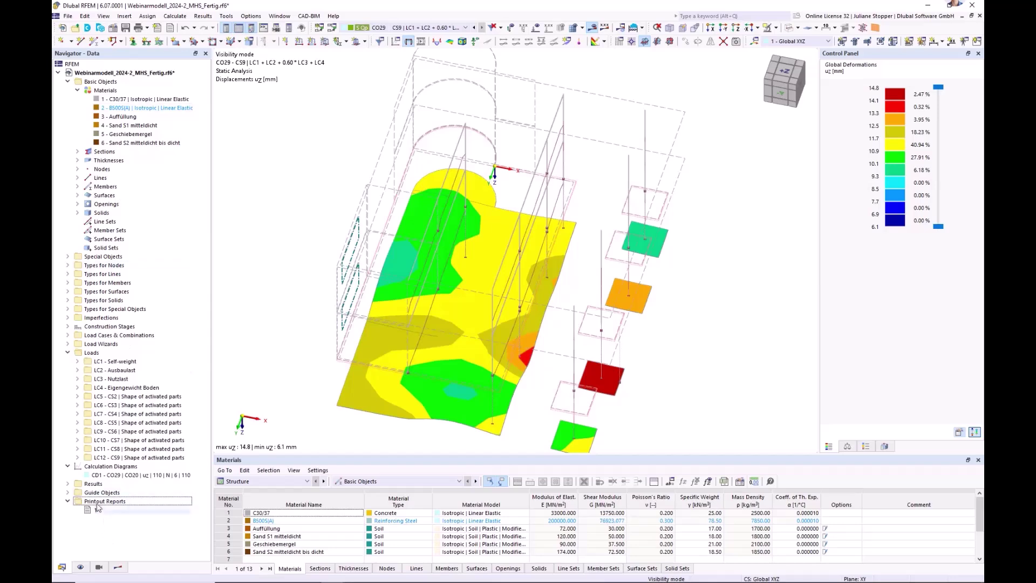
{"action": "right_click", "coordinate": [98, 507]}
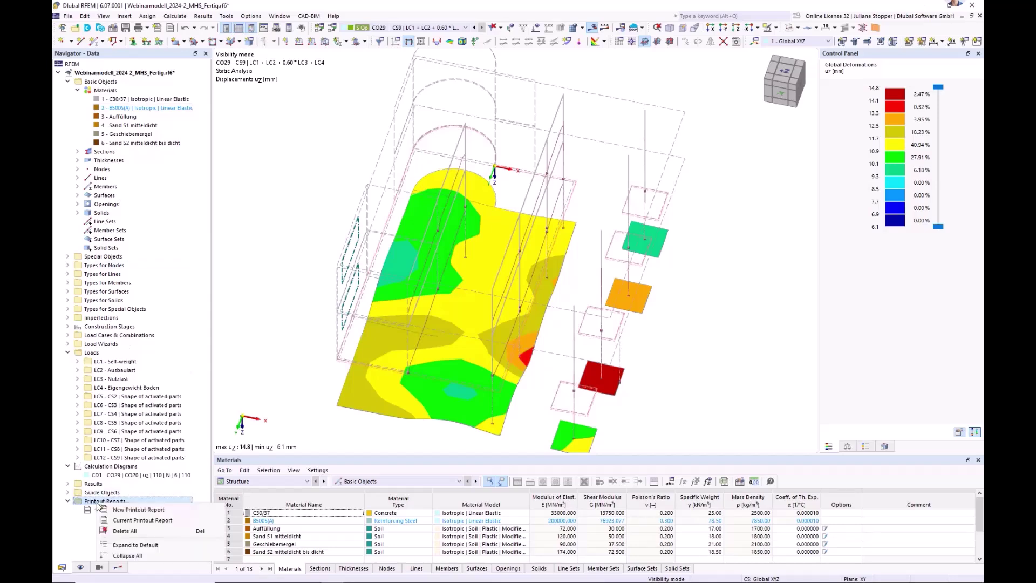
{"action": "left_click", "coordinate": [129, 511]}
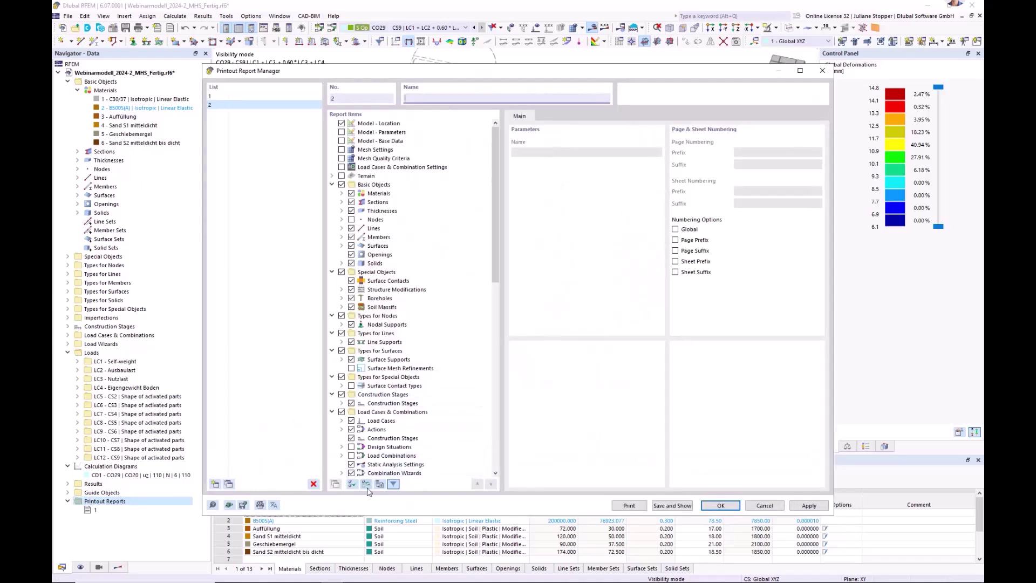
- Clear all report items and include only the Modified Hardening Soil material data under Basic Objects
{"action": "left_click", "coordinate": [366, 485]}
{"action": "left_click", "coordinate": [367, 485]}
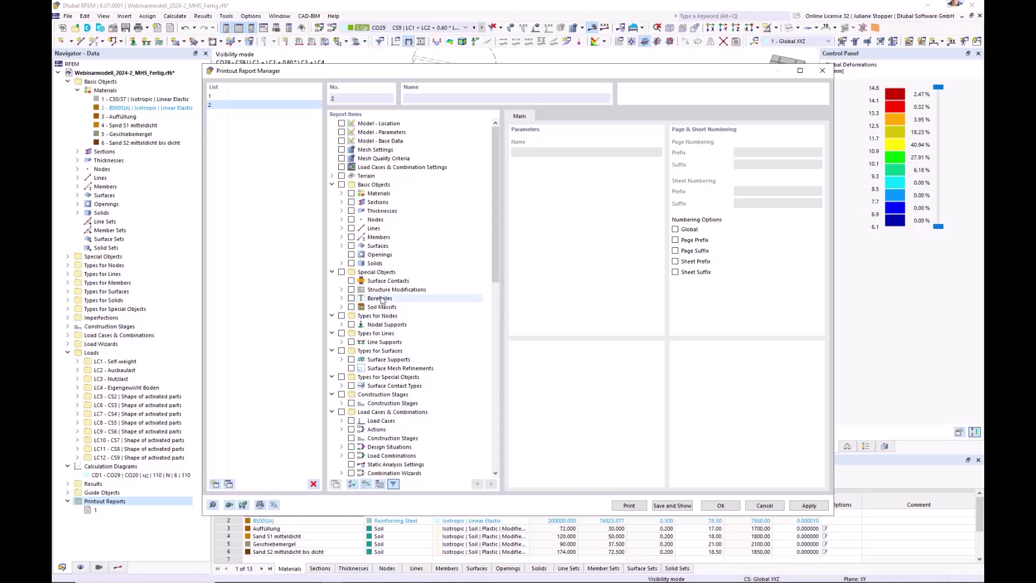
{"action": "left_click", "coordinate": [332, 185]}
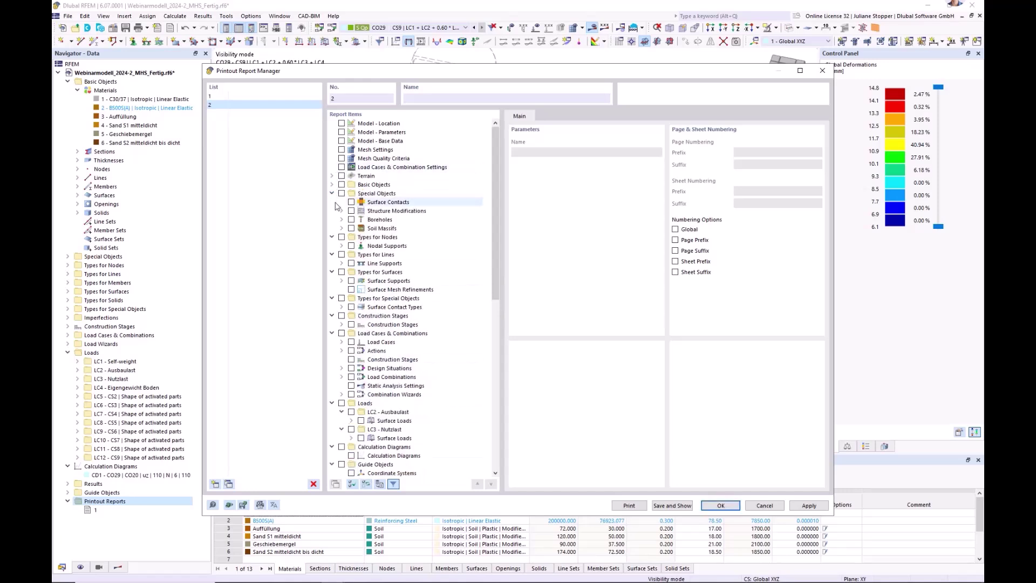
{"action": "left_click", "coordinate": [332, 185]}
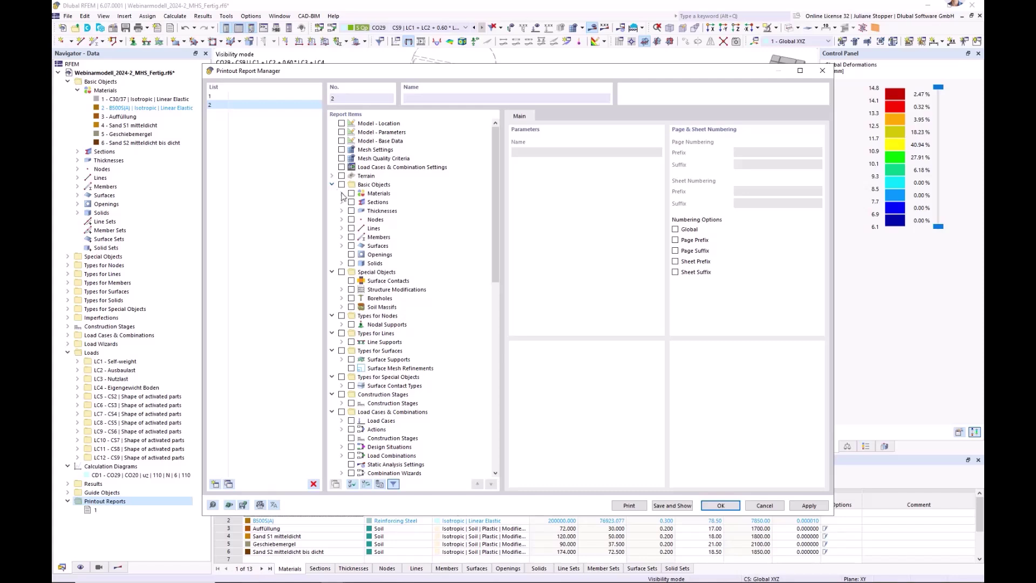
{"action": "left_click", "coordinate": [341, 193]}
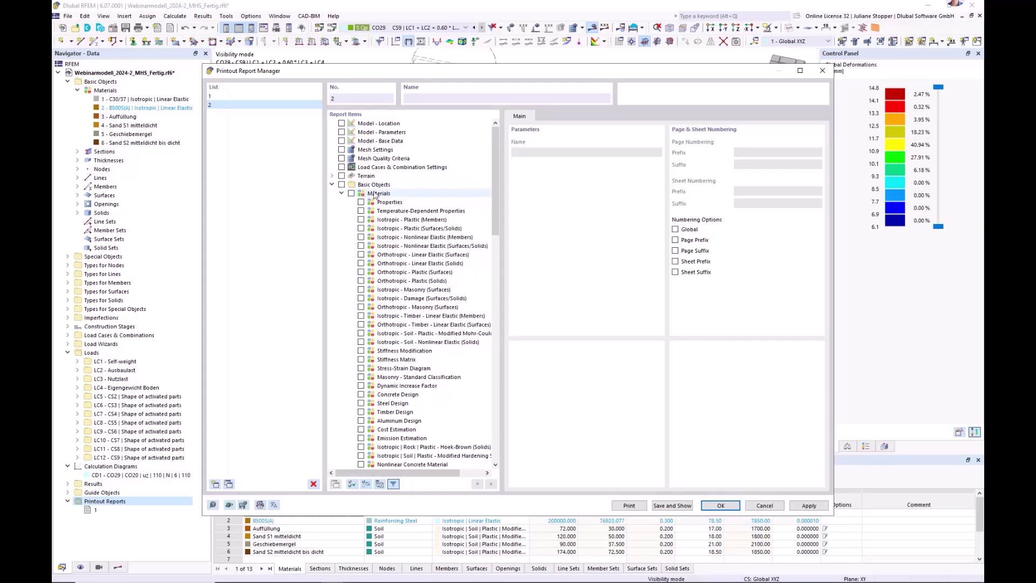
{"action": "left_click_drag", "start_coordinate": [494, 211], "coordinate": [497, 241]}
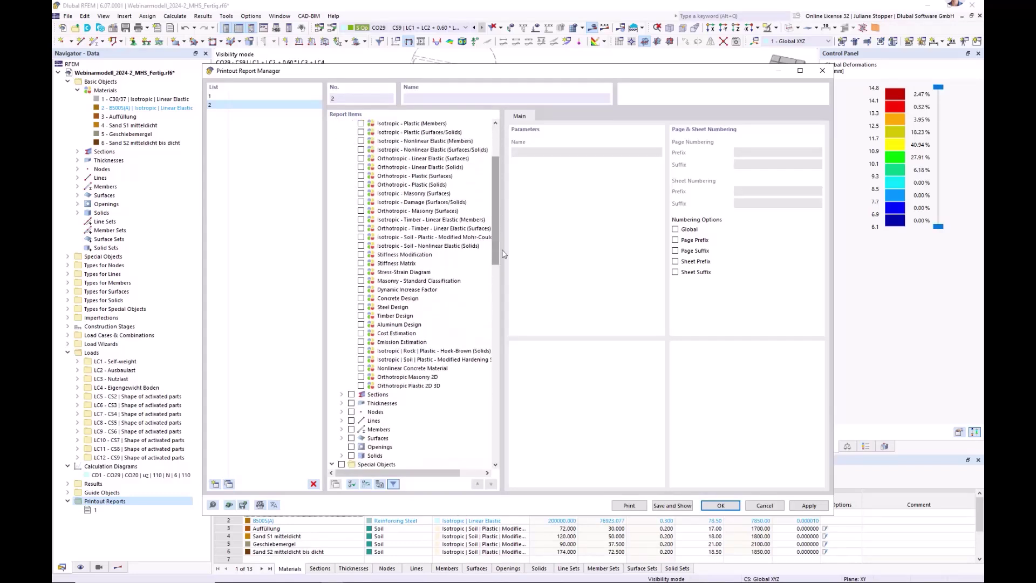
{"action": "left_click", "coordinate": [361, 359]}
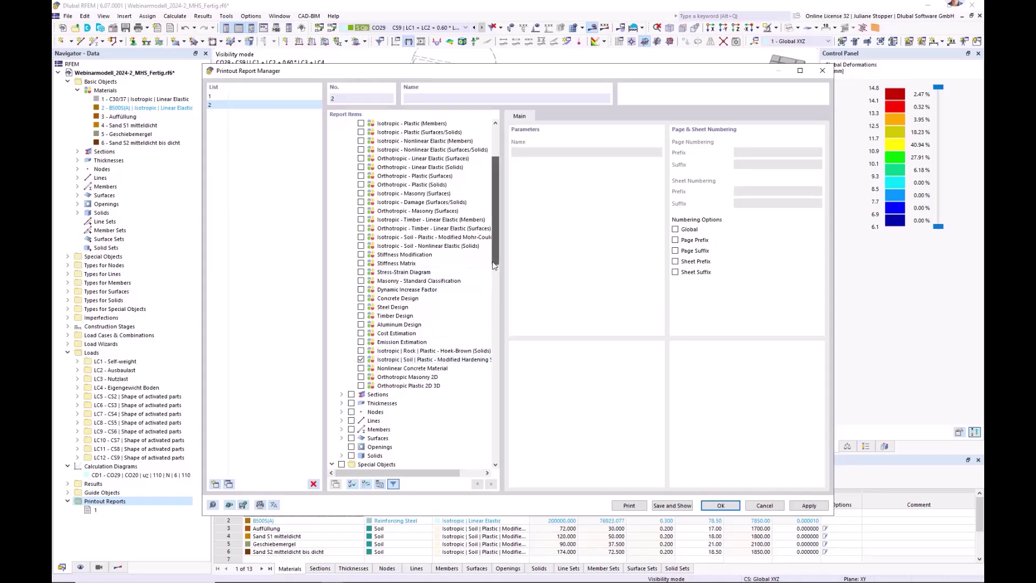
{"action": "left_click_drag", "start_coordinate": [495, 265], "coordinate": [497, 226]}
{"action": "left_click", "coordinate": [342, 194]}
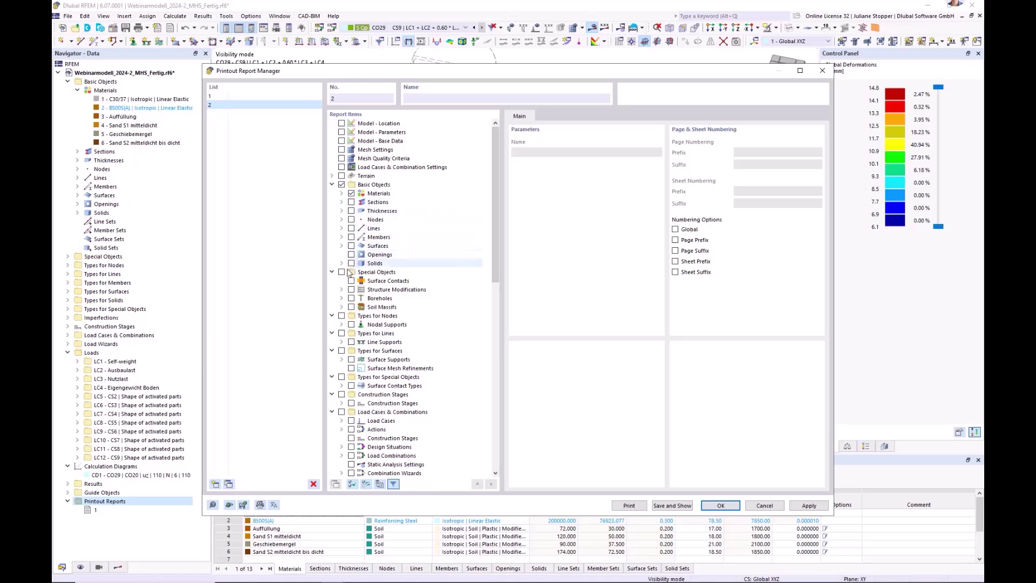
- Add the boreholes with their layers, the soil massifs and the surface contacts to the report items
{"action": "left_click", "coordinate": [351, 298]}
{"action": "left_click", "coordinate": [351, 307]}
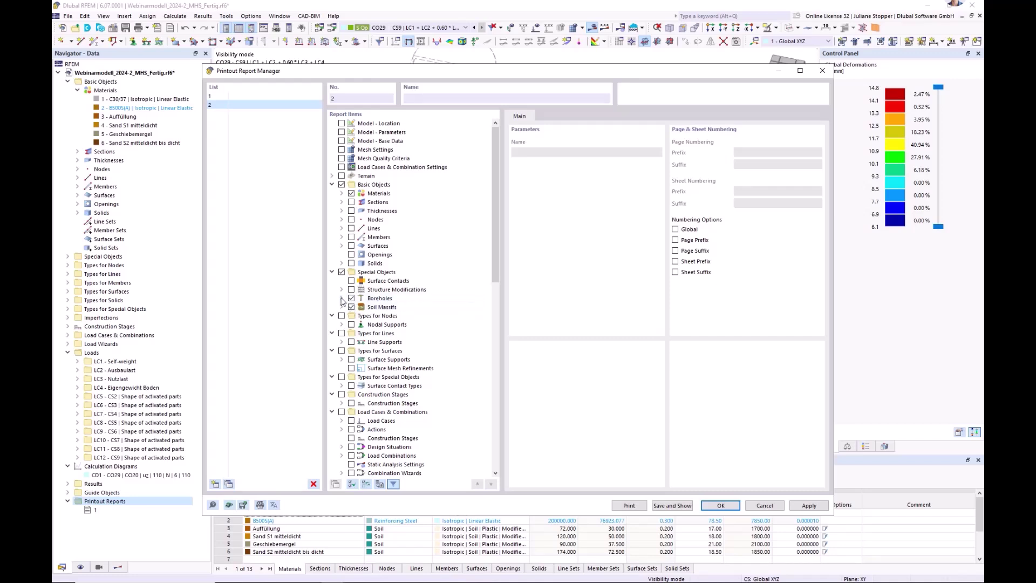
{"action": "left_click", "coordinate": [341, 298]}
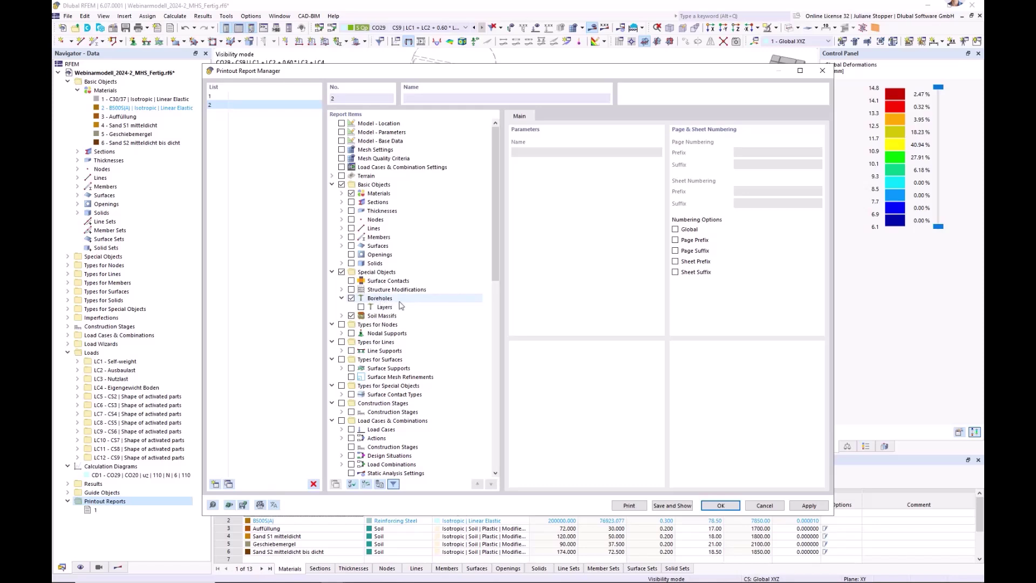
{"action": "left_click", "coordinate": [361, 308]}
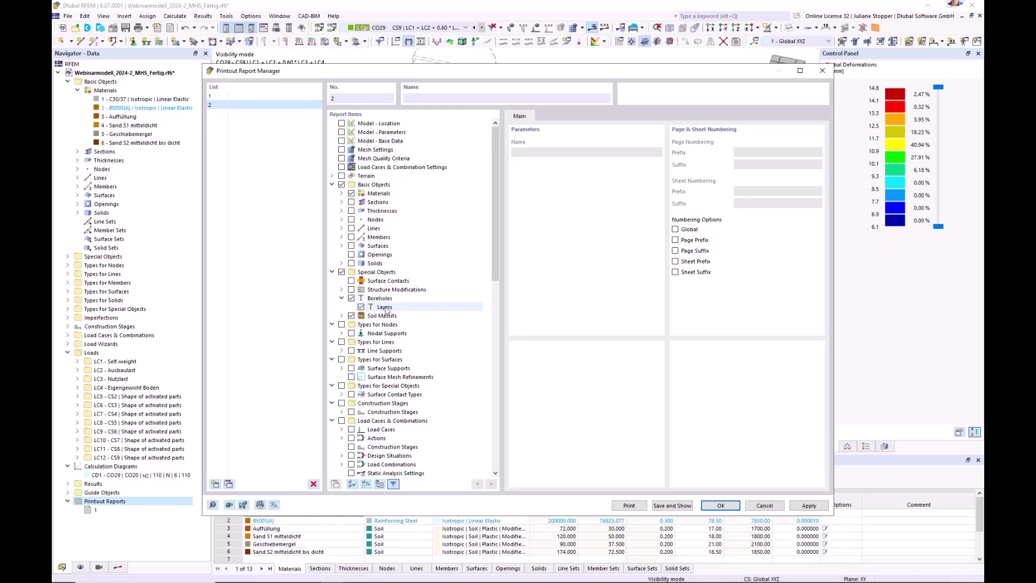
{"action": "left_click", "coordinate": [351, 281]}
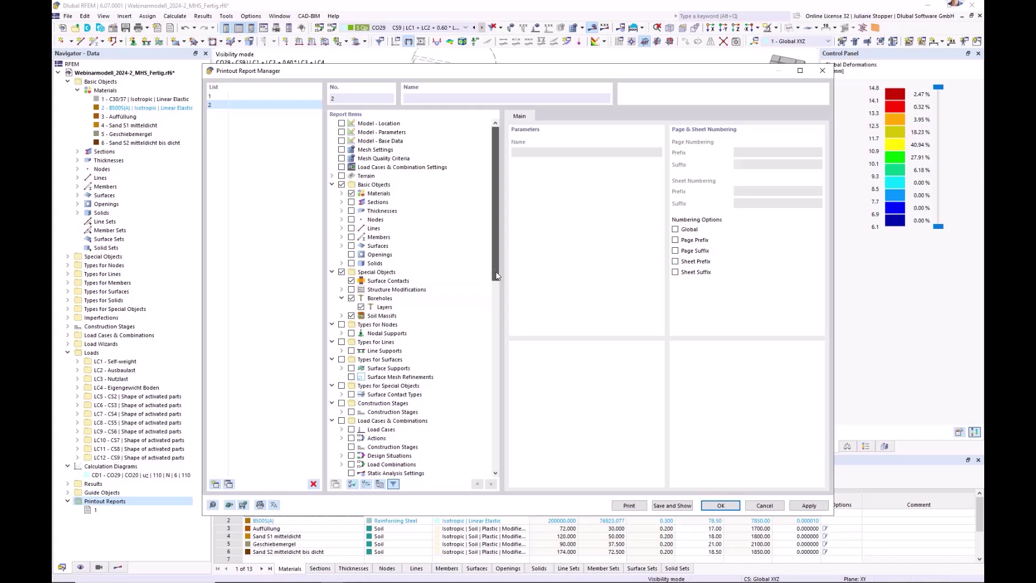
- Include the surface supports and the surface contact types in the report
{"action": "left_click_drag", "start_coordinate": [497, 276], "coordinate": [497, 303]}
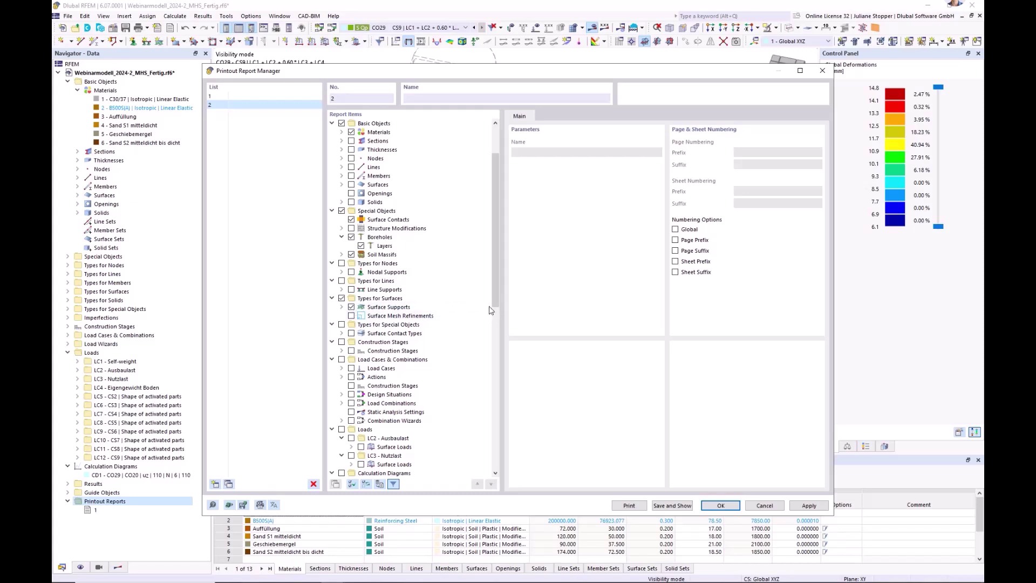
{"action": "left_click_drag", "start_coordinate": [494, 300], "coordinate": [496, 320]}
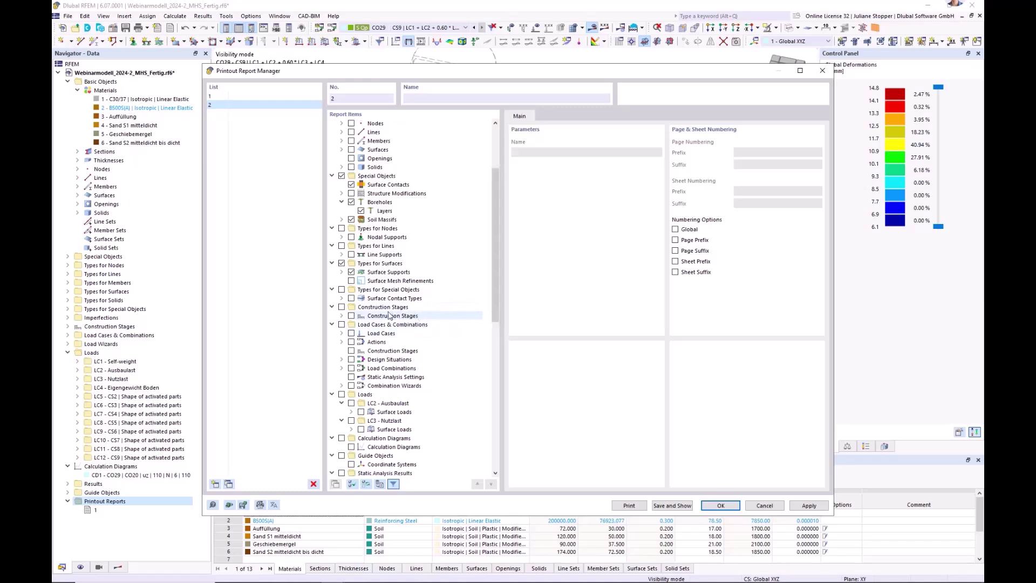
{"action": "left_click", "coordinate": [352, 298]}
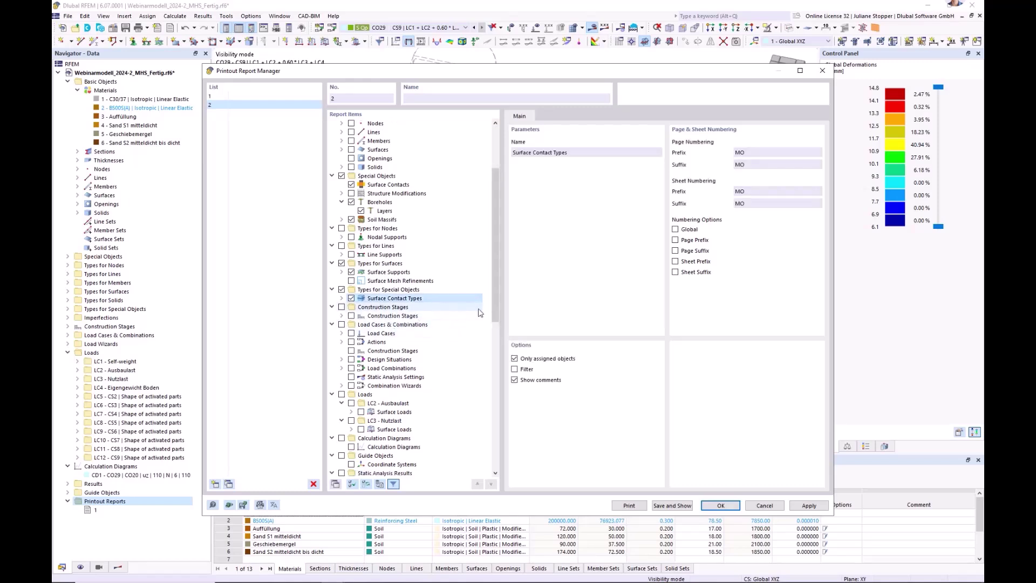
- Include the construction stages with their members, surfaces, solids and surface contacts in the report
{"action": "left_click_drag", "start_coordinate": [493, 306], "coordinate": [492, 318]}
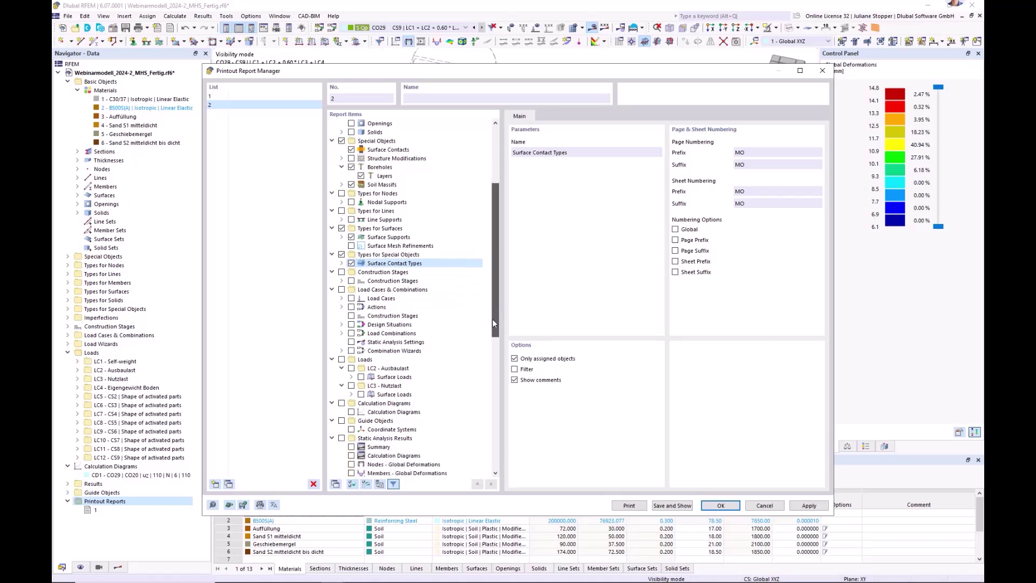
{"action": "left_click", "coordinate": [342, 281]}
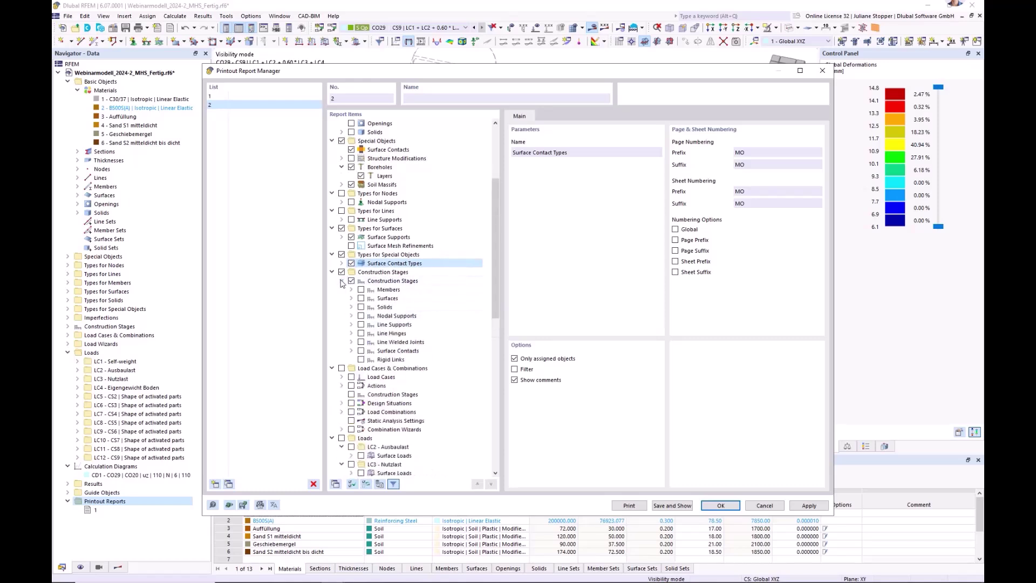
{"action": "left_click", "coordinate": [361, 299]}
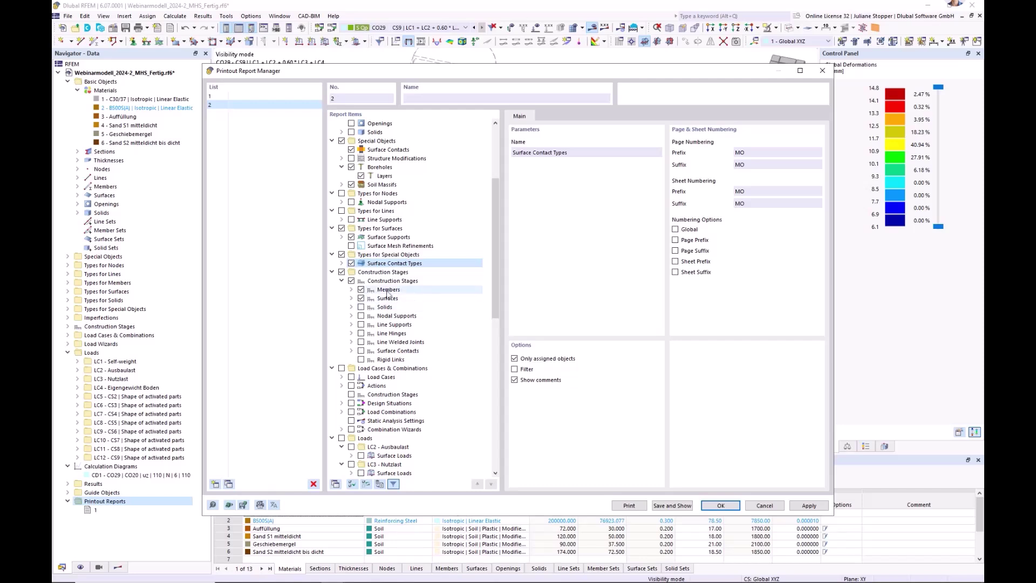
{"action": "left_click", "coordinate": [361, 307]}
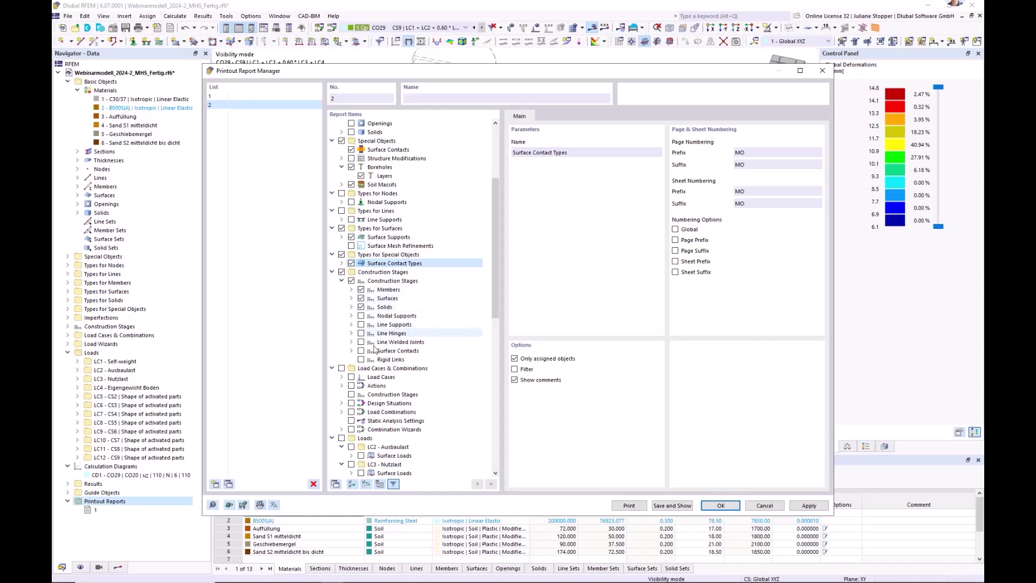
{"action": "left_click", "coordinate": [361, 352]}
- Include the load-related construction stages and static analysis settings, and discard the new report after reviewing the remaining result items
{"action": "left_click_drag", "start_coordinate": [496, 318], "coordinate": [494, 349]}
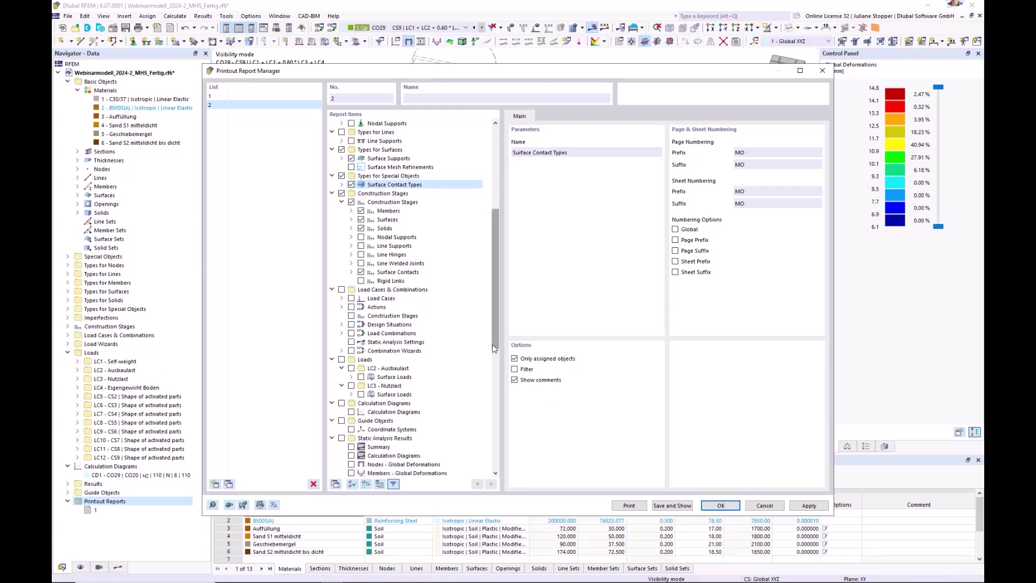
{"action": "left_click_drag", "start_coordinate": [494, 328], "coordinate": [493, 336]}
{"action": "left_click", "coordinate": [351, 315]}
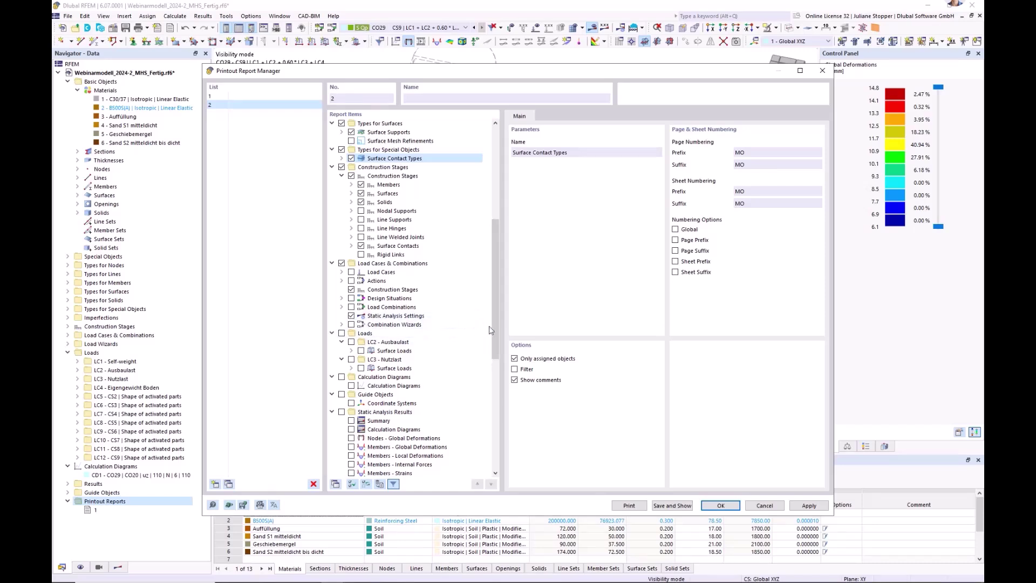
{"action": "left_click_drag", "start_coordinate": [493, 332], "coordinate": [493, 443]}
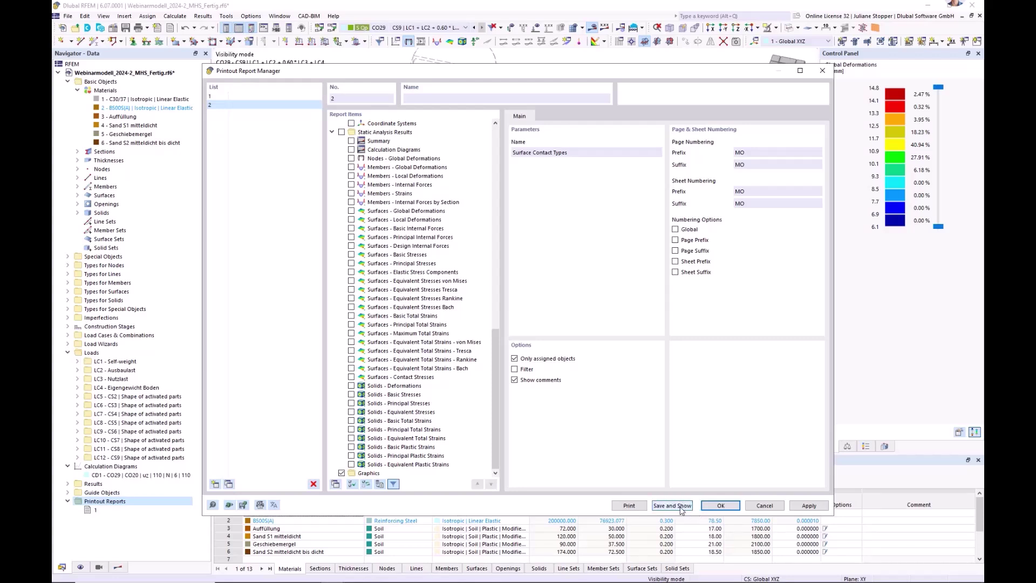
{"action": "left_click", "coordinate": [764, 506]}
- View the foundation displacements from the +Z direction and prepare the current graphic for printout report 1, refreshing its page preview
{"action": "left_click", "coordinate": [89, 511]}
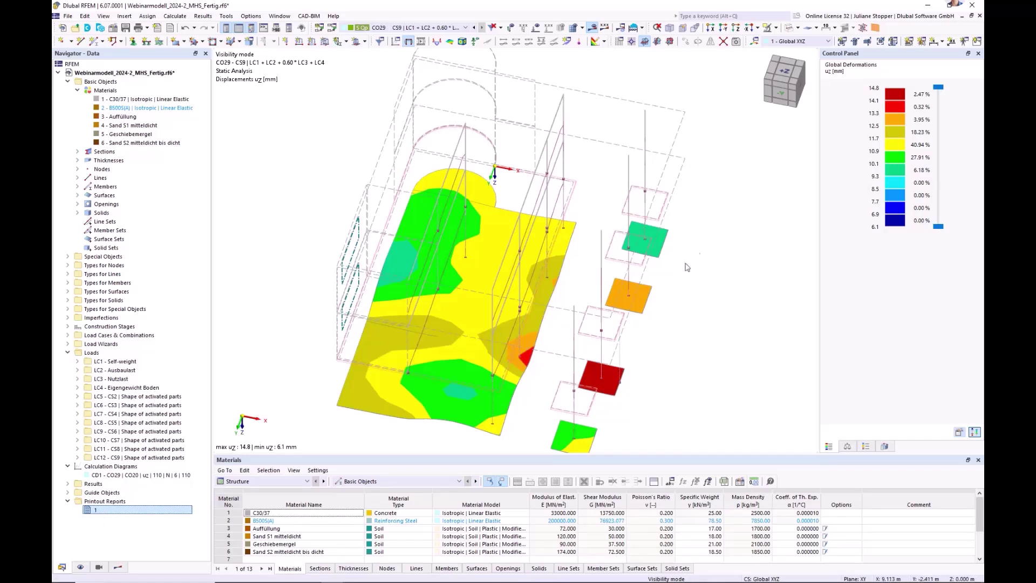
{"action": "left_click", "coordinate": [738, 31]}
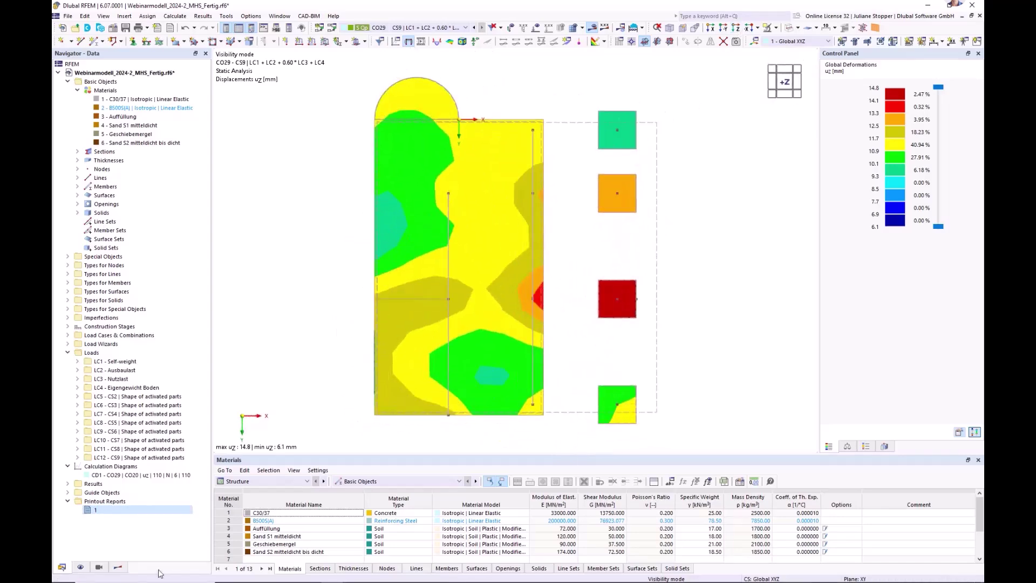
{"action": "left_click", "coordinate": [115, 571]}
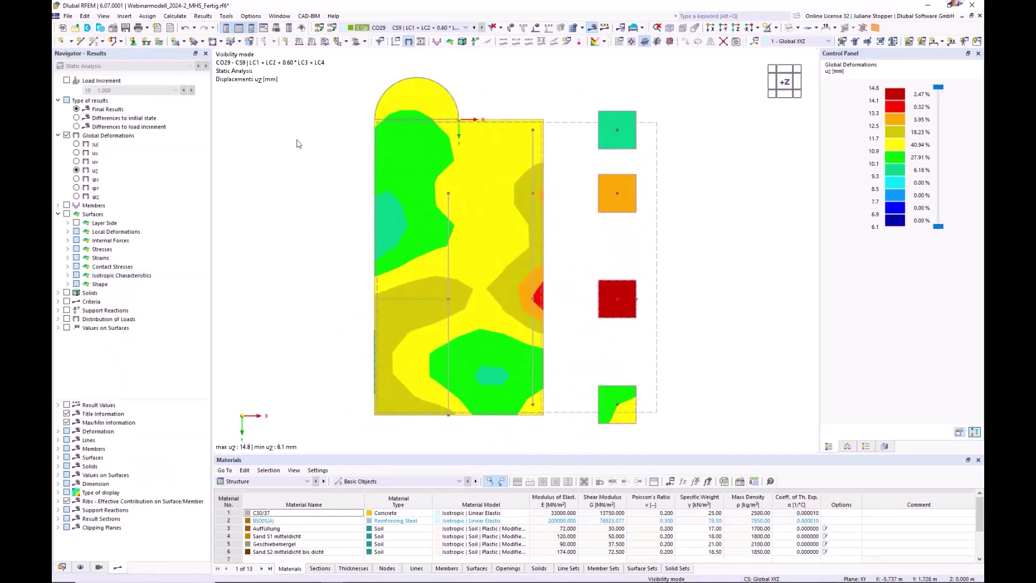
{"action": "left_click", "coordinate": [68, 15]}
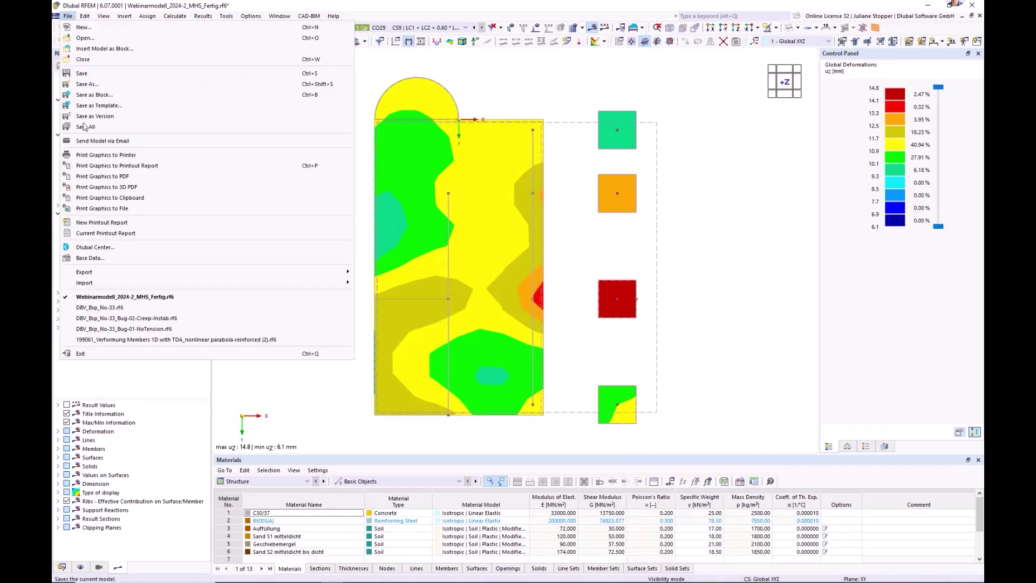
{"action": "left_click", "coordinate": [110, 165]}
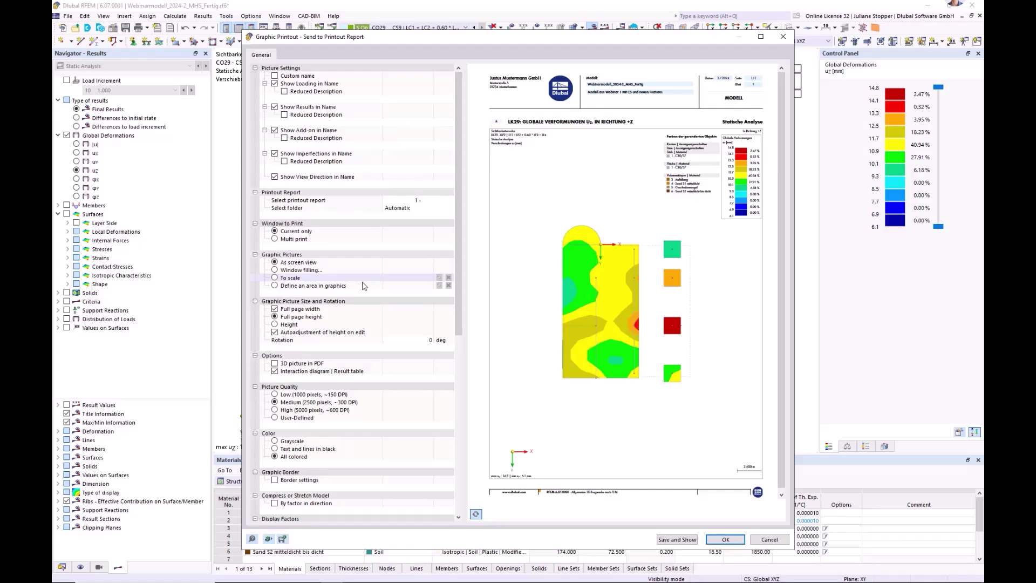
{"action": "left_click", "coordinate": [476, 516]}
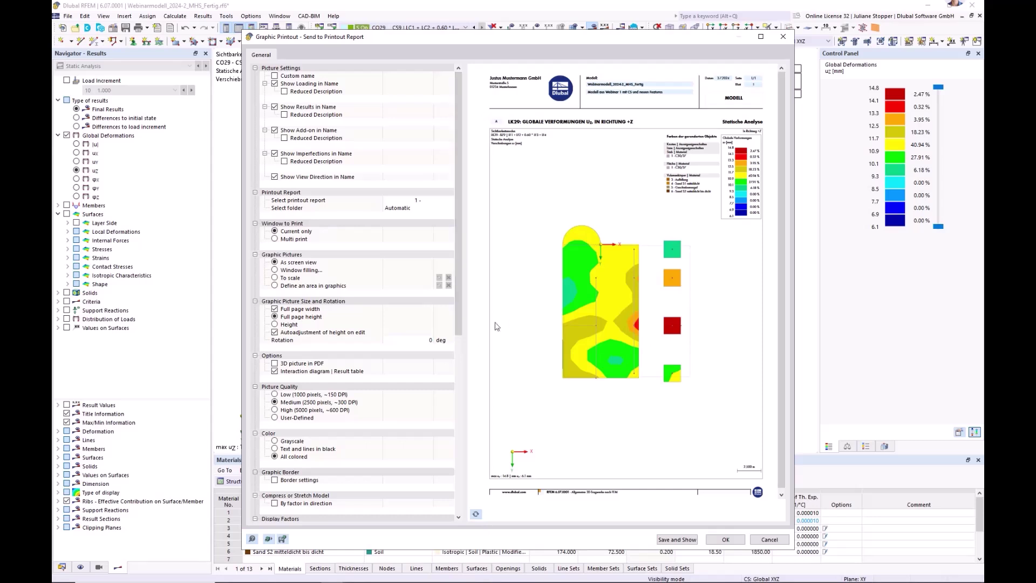
- Set the graphic picture's height ratio to 50% and turn off the autoadjustment of height on edit
{"action": "scroll", "coordinate": [290, 297], "scroll_direction": "down", "scroll_amount": 1}
{"action": "left_click", "coordinate": [289, 300]}
{"action": "left_click", "coordinate": [424, 309]}
{"action": "type", "text": "50"}
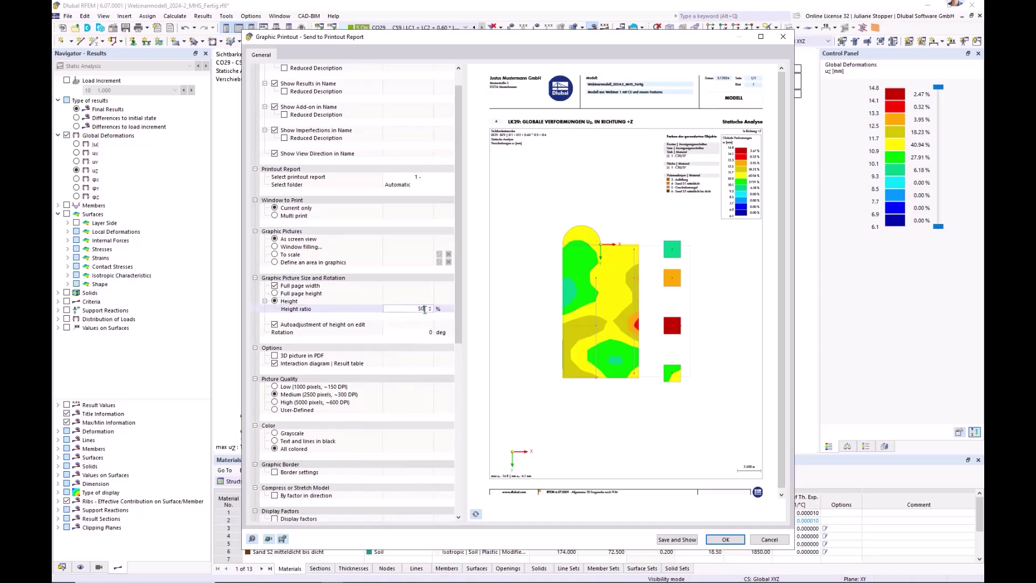
{"action": "left_click", "coordinate": [429, 323]}
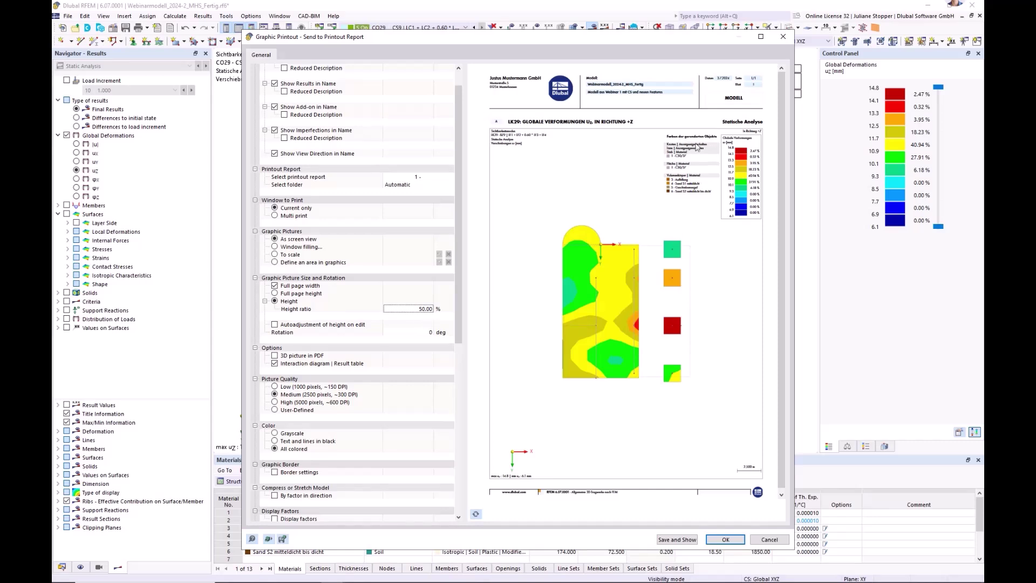
- Exclude the color panel of rendered objects from the graphic, and save it to the report, showing and closing the report window
{"action": "scroll", "coordinate": [461, 365], "scroll_direction": "down", "scroll_amount": 3}
{"action": "left_click_drag", "start_coordinate": [462, 367], "coordinate": [476, 495]}
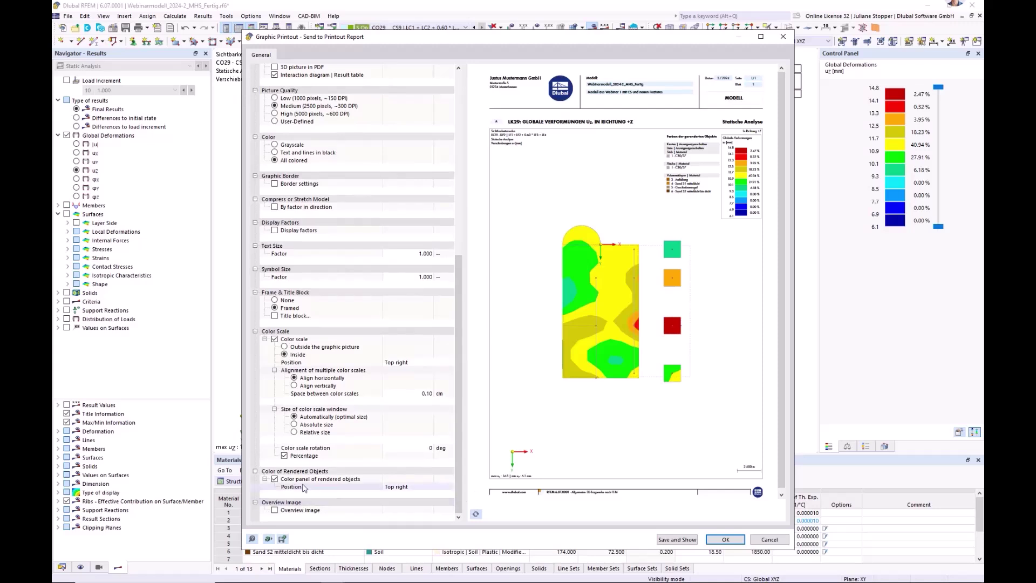
{"action": "left_click", "coordinate": [274, 479]}
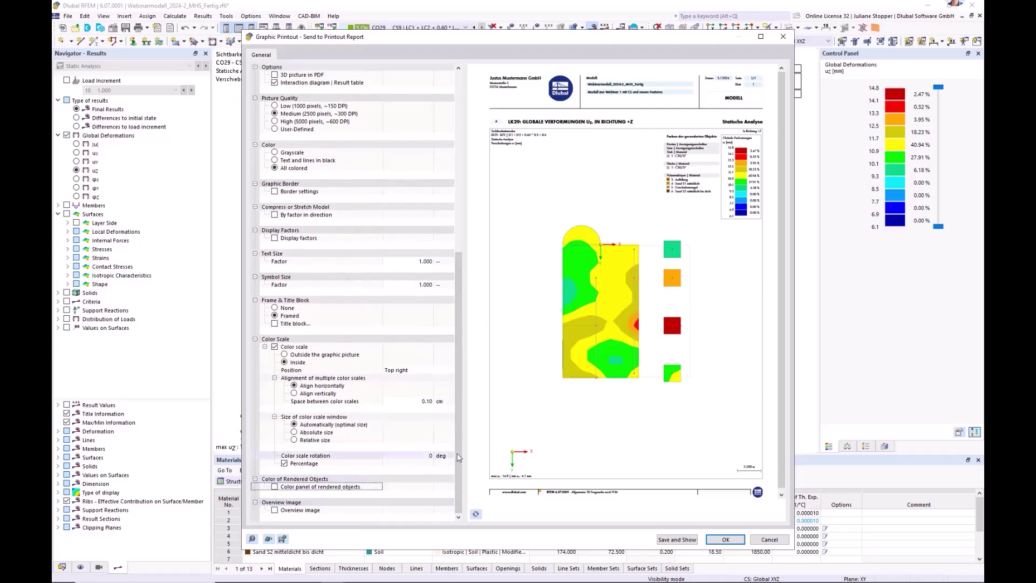
{"action": "left_click", "coordinate": [476, 516]}
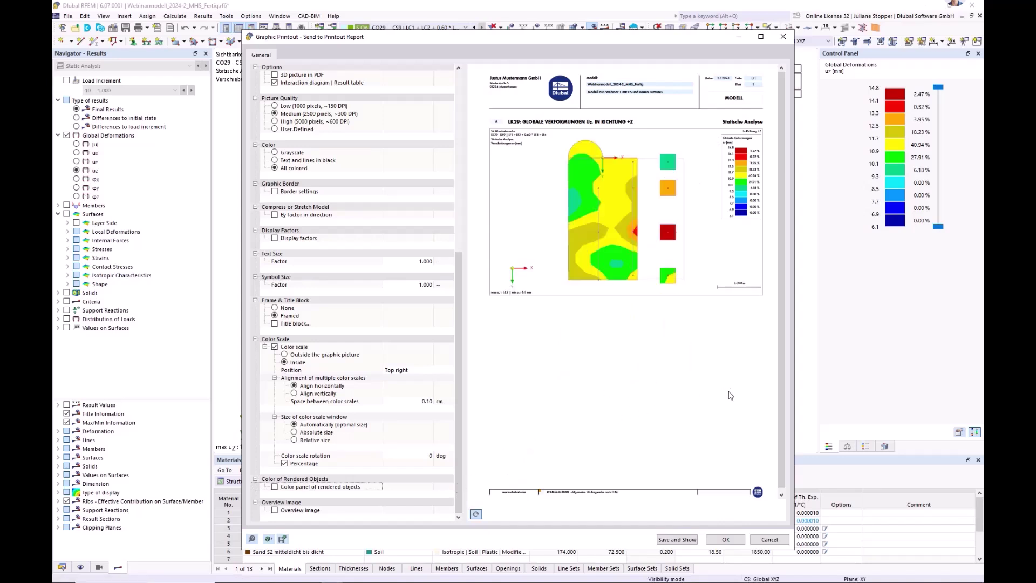
{"action": "left_click", "coordinate": [688, 541]}
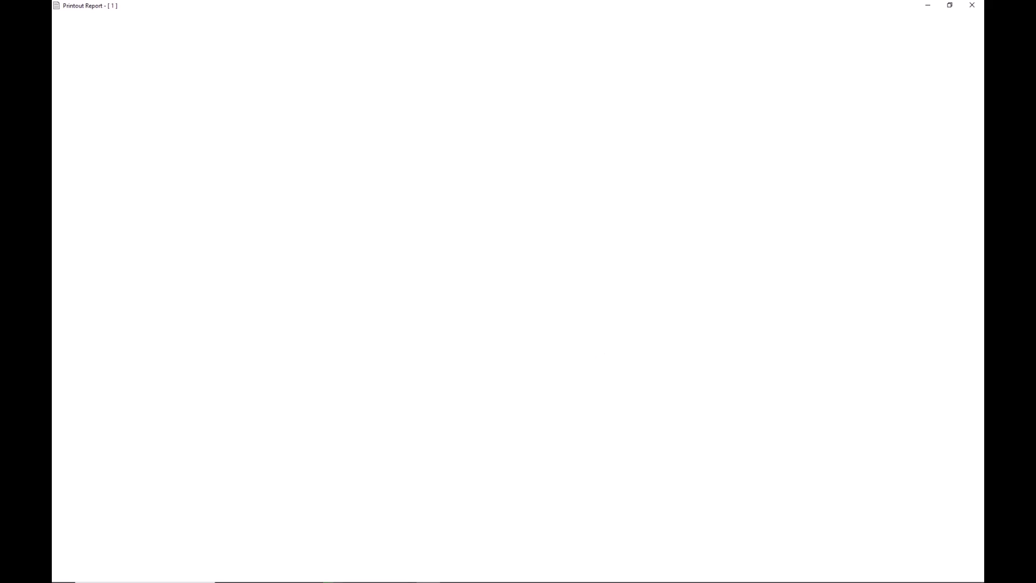
{"action": "left_click", "coordinate": [972, 5]}
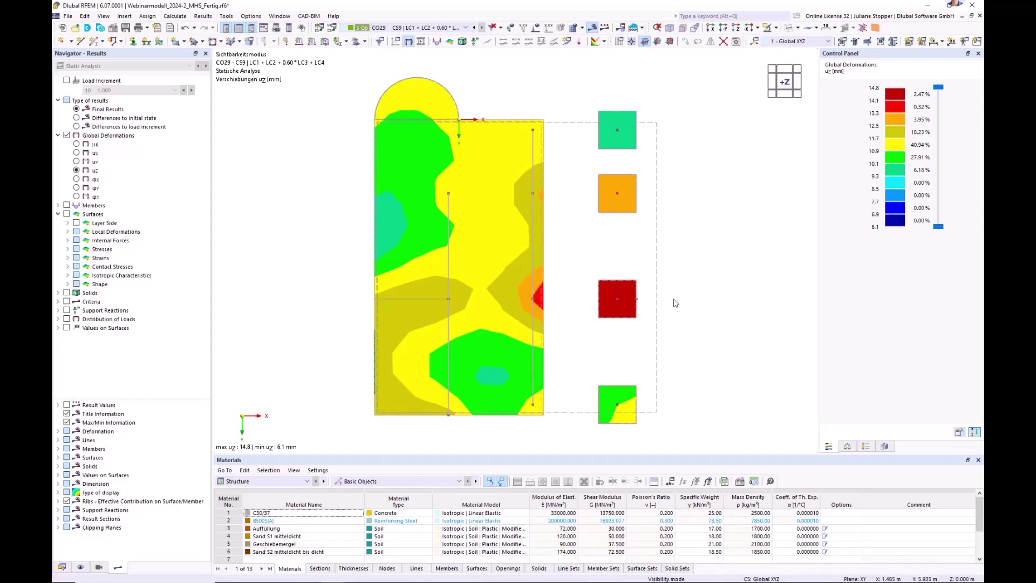
- Tilt the model into a 3D view and display the vertical displacement results on all solids
{"action": "middle_click_drag", "start_coordinate": [724, 383], "coordinate": [660, 323], "text": "ctrl"}
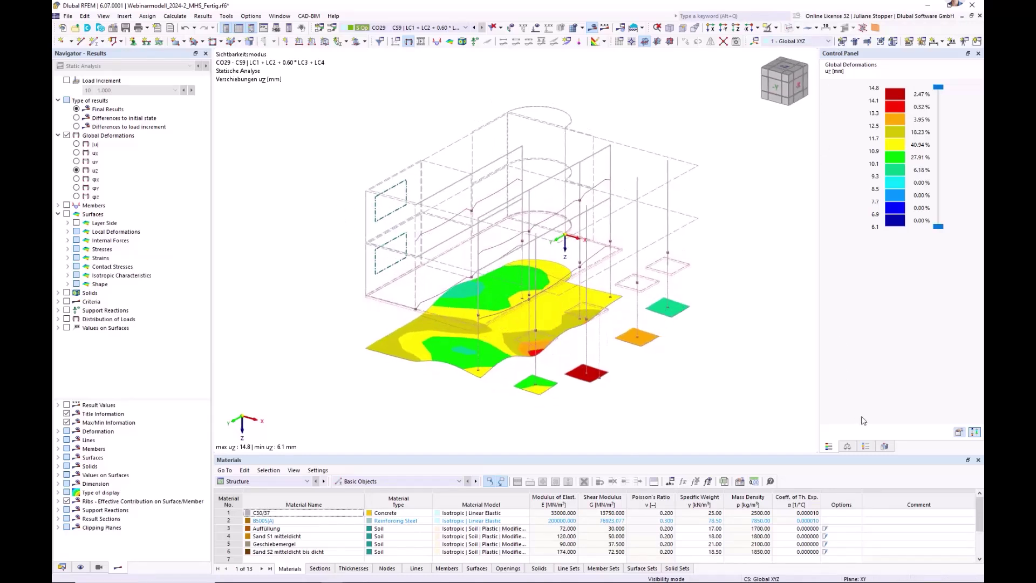
{"action": "left_click", "coordinate": [886, 448]}
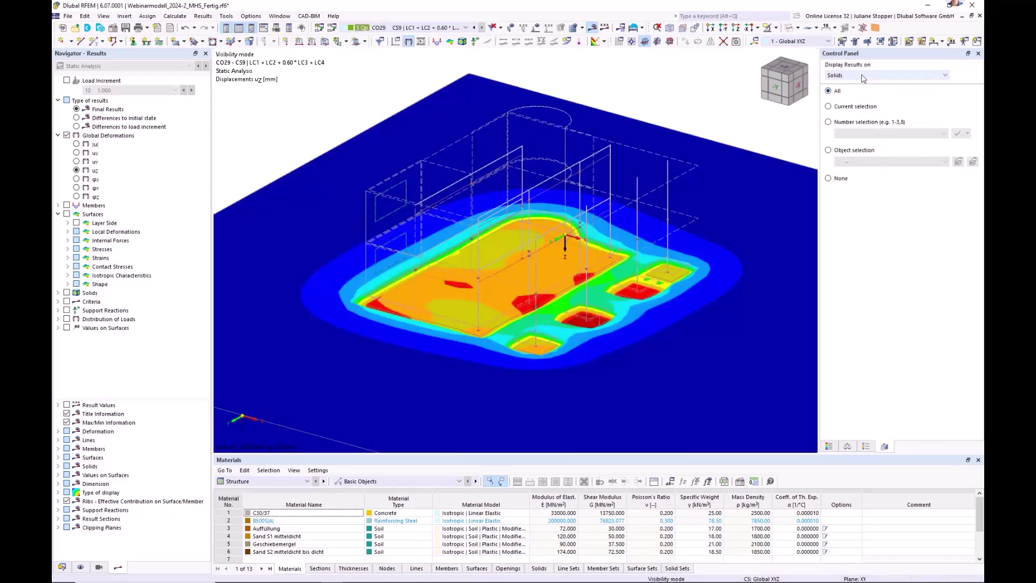
{"action": "left_click", "coordinate": [862, 78]}
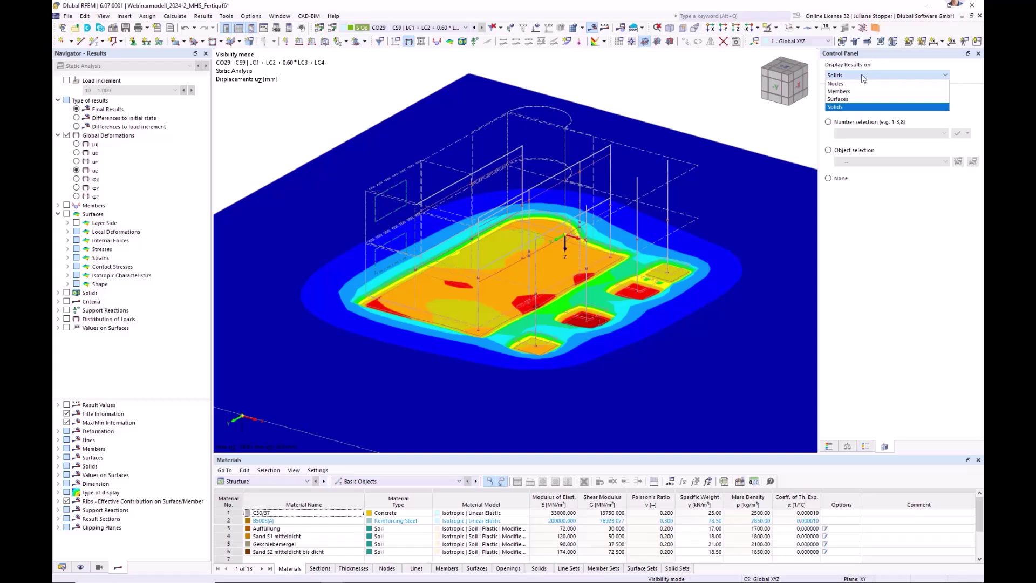
{"action": "left_click", "coordinate": [676, 88]}
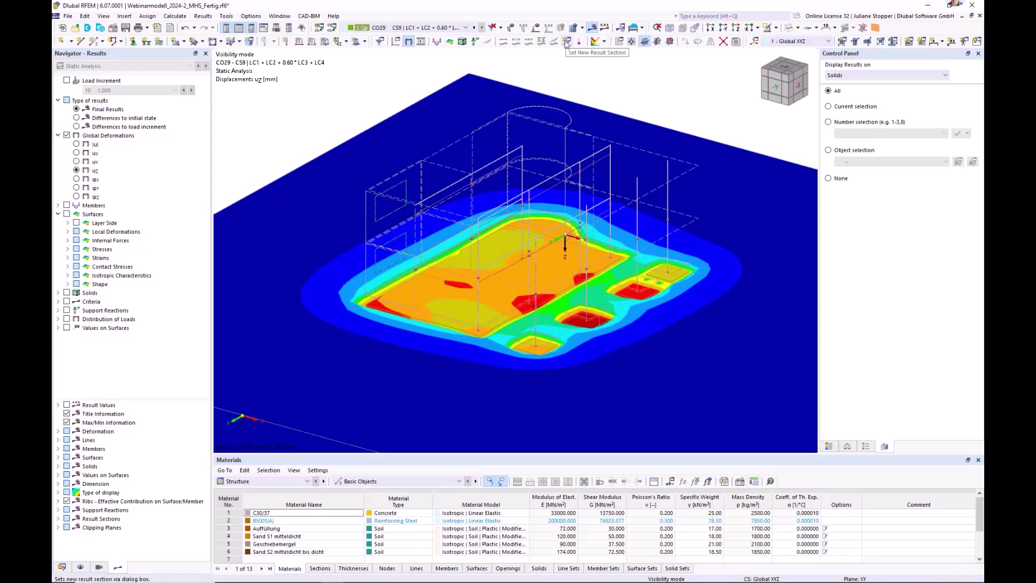
- Turn on the display of the model's nodes
{"action": "mouse_move", "coordinate": [85, 564]}
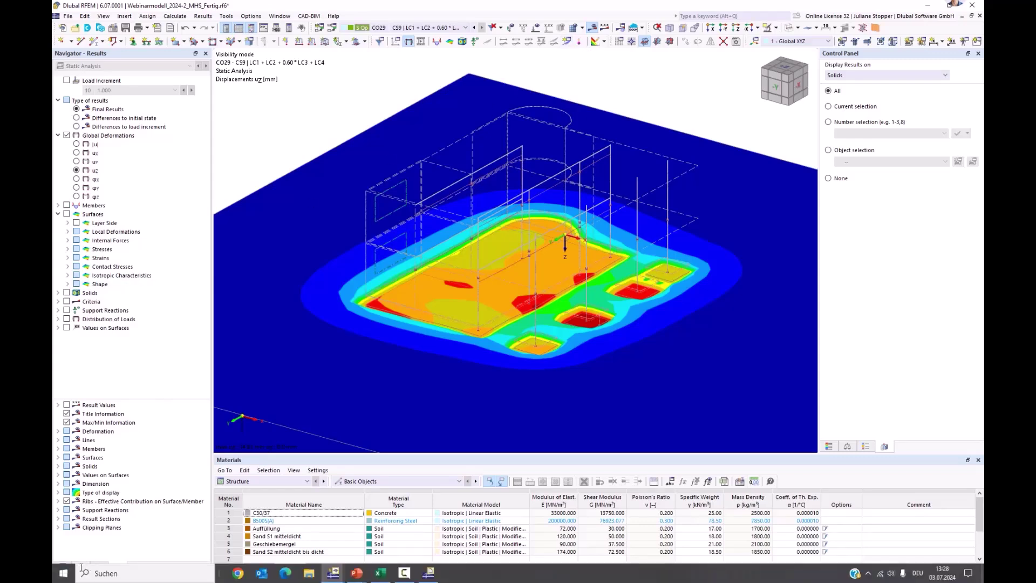
{"action": "left_click", "coordinate": [81, 567]}
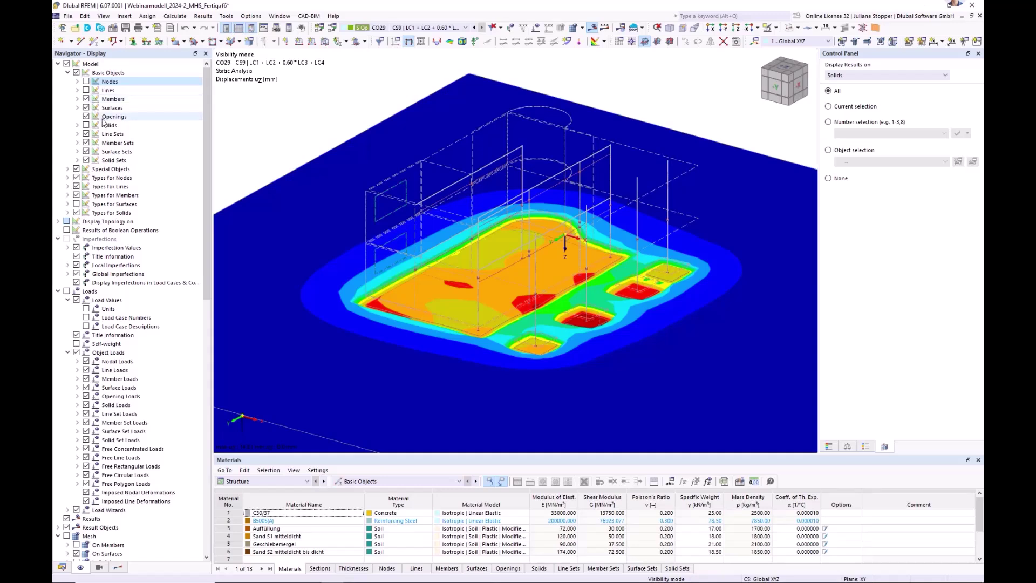
{"action": "left_click", "coordinate": [86, 82]}
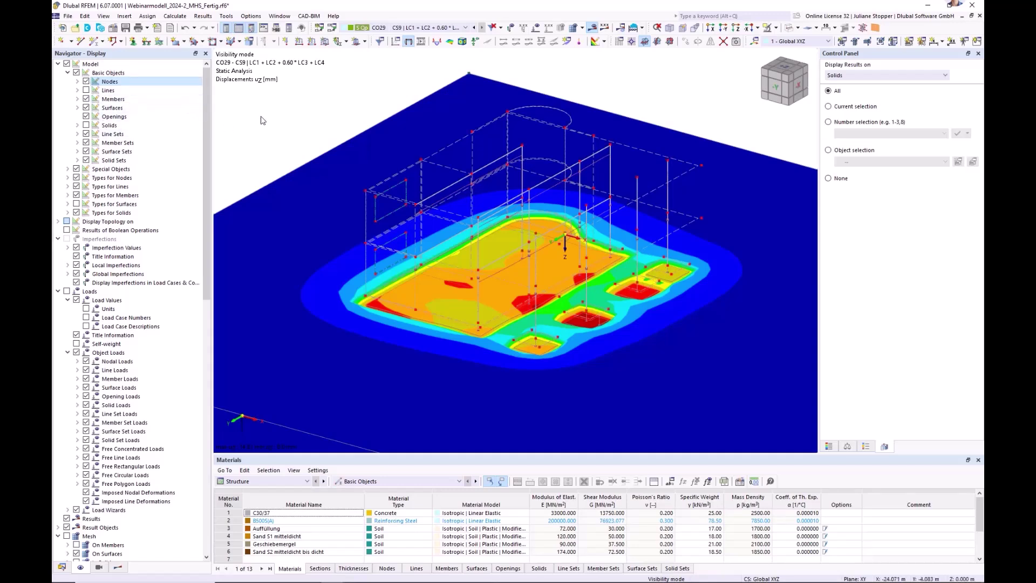
- Create a new result section through the slab and single footing between the points (-4.000, 8.500, -0.100) and (7.500, 8.500, -0.100) m
{"action": "left_click", "coordinate": [567, 42]}
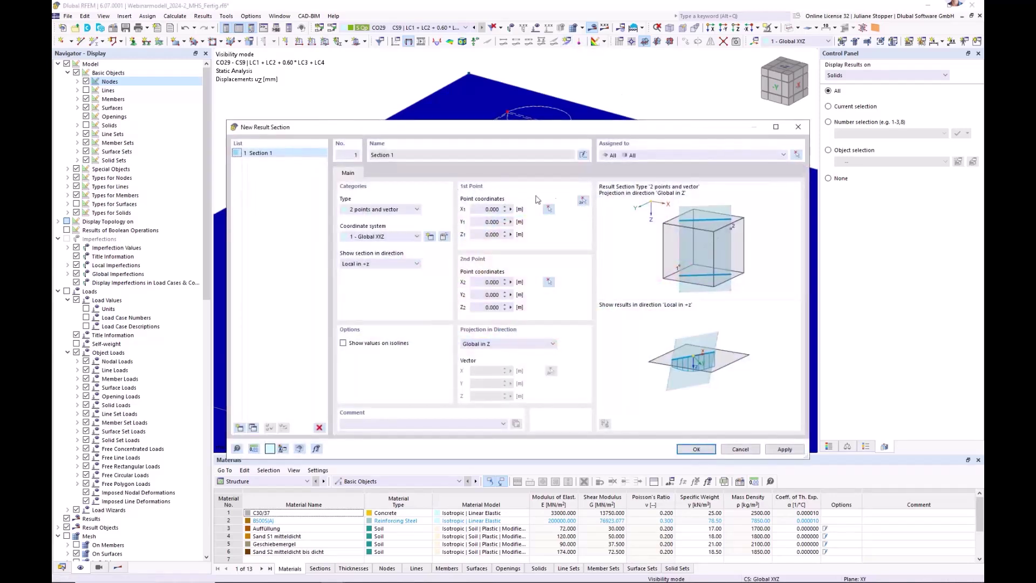
{"action": "left_click", "coordinate": [582, 202]}
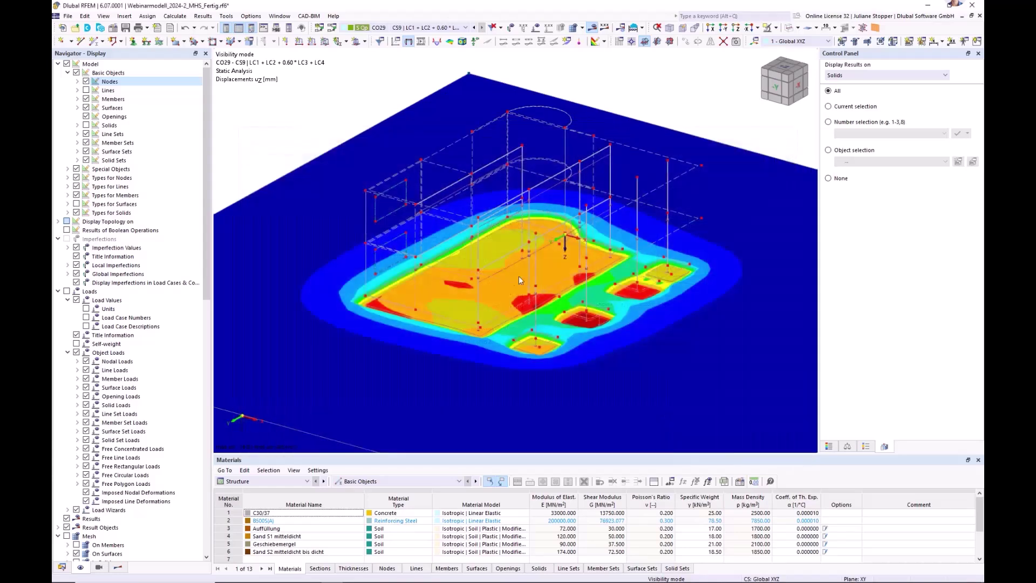
{"action": "scroll", "coordinate": [421, 265], "scroll_direction": "up", "scroll_amount": 3}
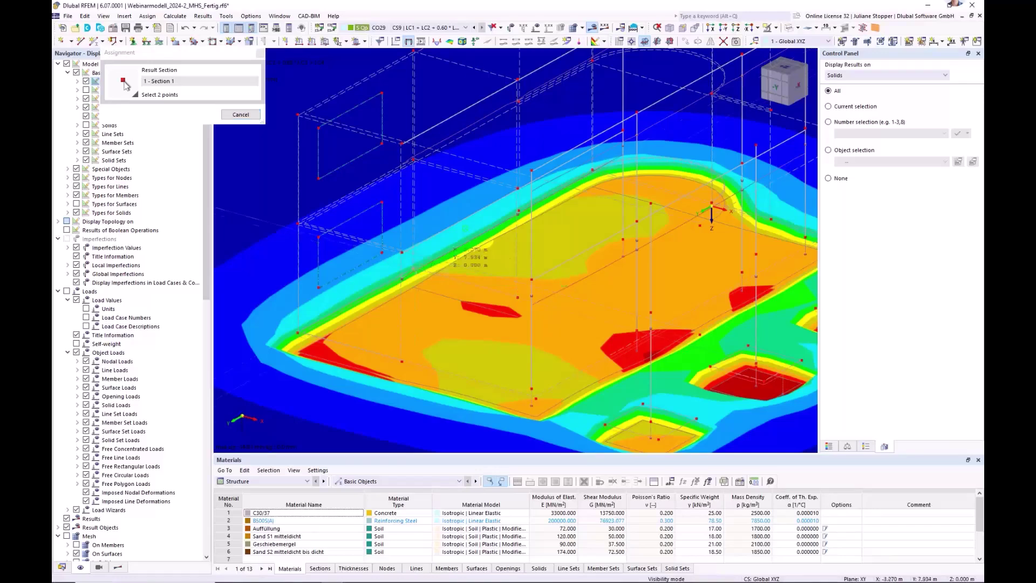
{"action": "scroll", "coordinate": [723, 335], "scroll_direction": "down", "scroll_amount": 3}
{"action": "scroll", "coordinate": [723, 324], "scroll_direction": "up", "scroll_amount": 5}
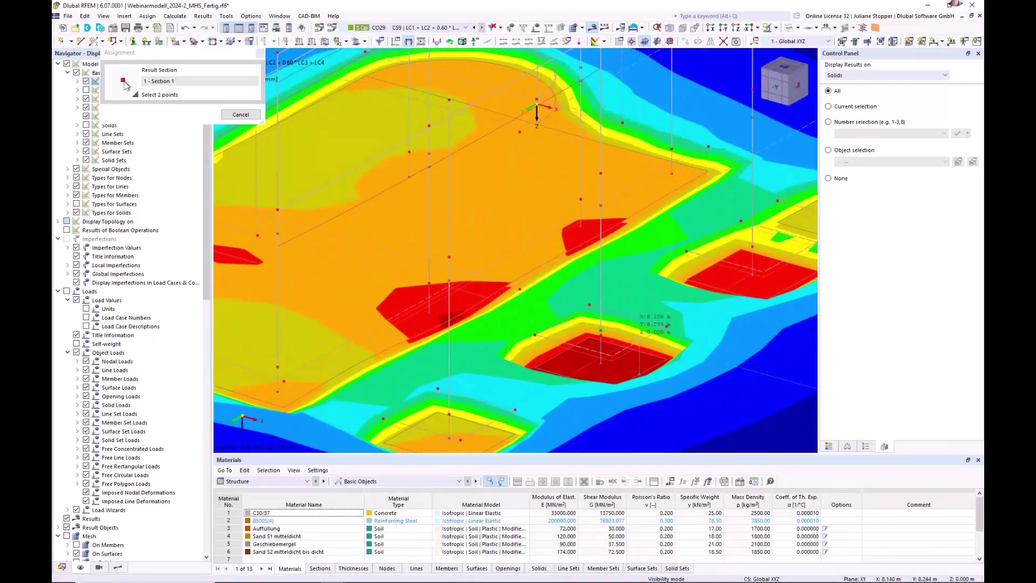
{"action": "left_click", "coordinate": [600, 330]}
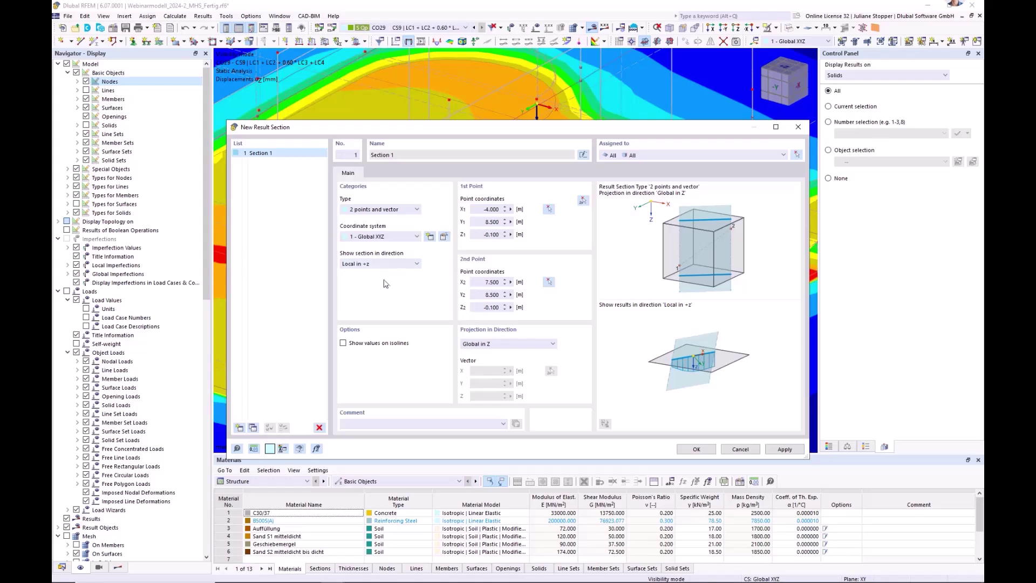
- Assign the result section only to the surfaces of the object selection OS3 - Gründungselemente instead of all surfaces and solids, and confirm the section
{"action": "left_click", "coordinate": [797, 155]}
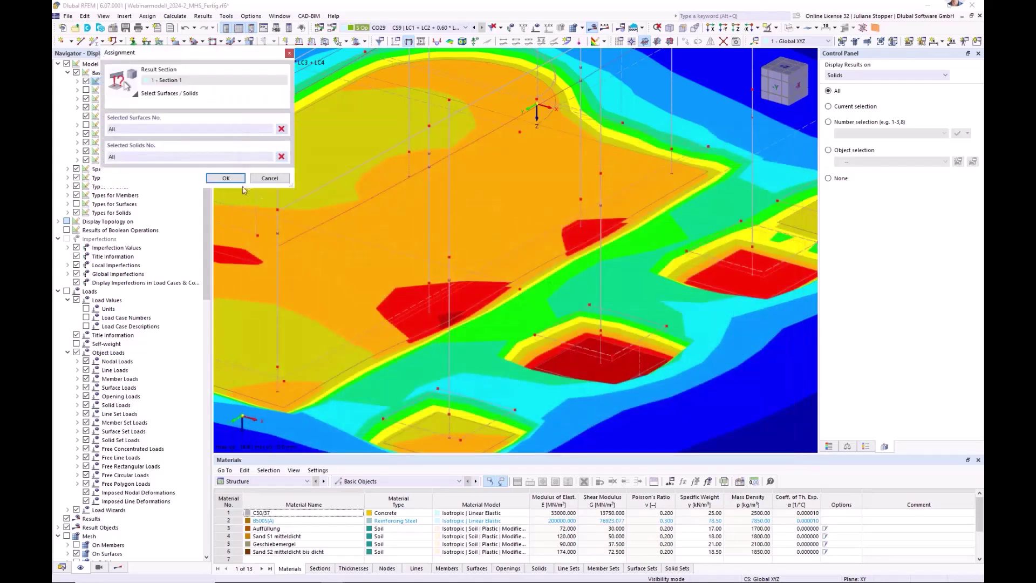
{"action": "left_click", "coordinate": [281, 157]}
{"action": "left_click", "coordinate": [282, 128]}
{"action": "left_click", "coordinate": [62, 568]}
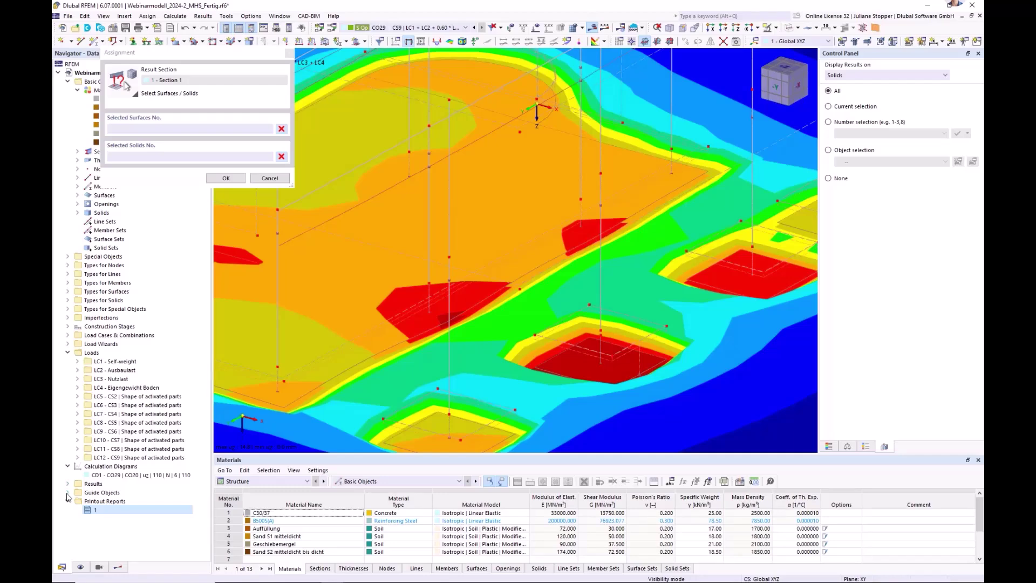
{"action": "double_click", "coordinate": [104, 493]}
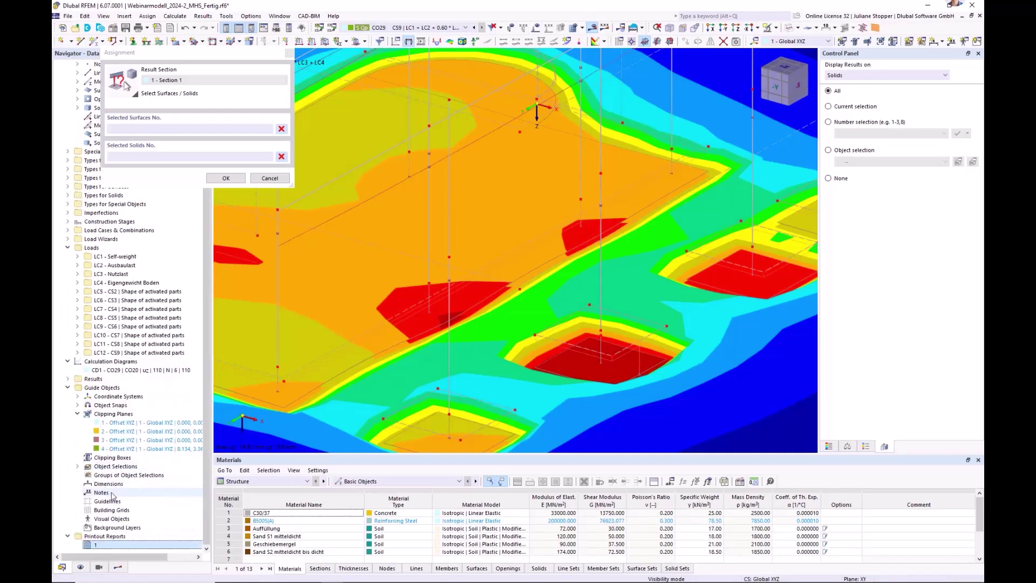
{"action": "left_click", "coordinate": [77, 466]}
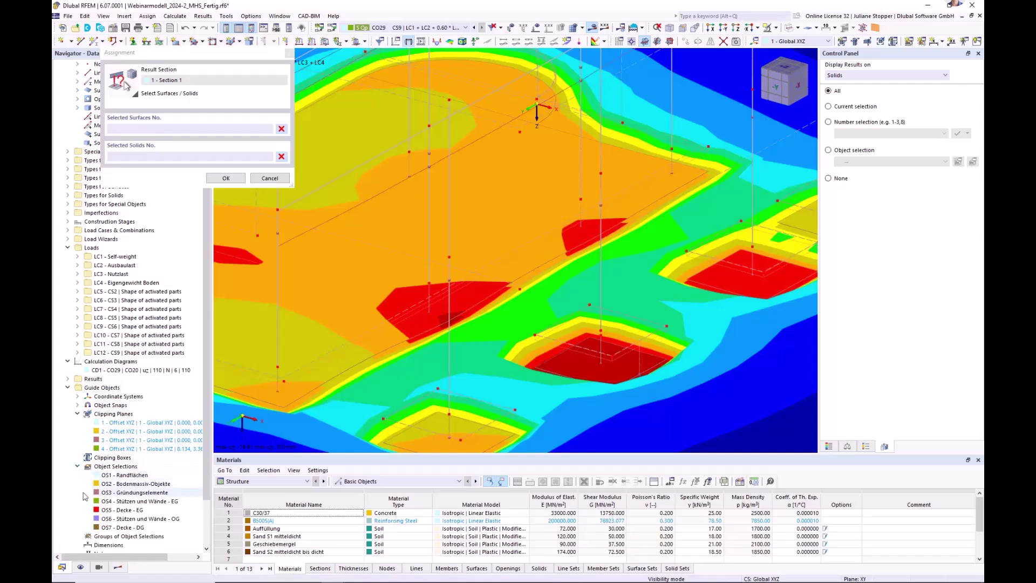
{"action": "left_click", "coordinate": [127, 493]}
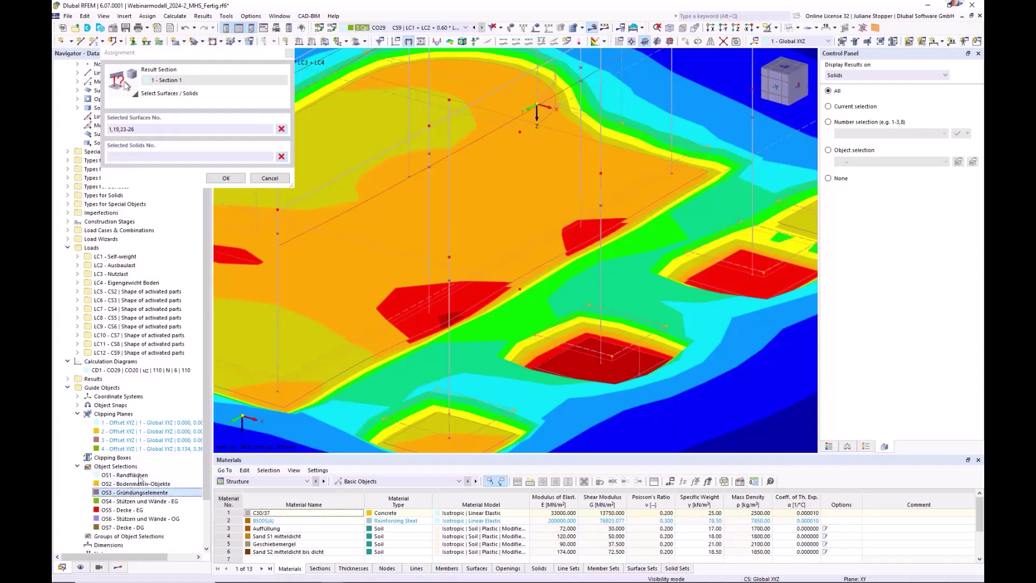
{"action": "left_click", "coordinate": [217, 179]}
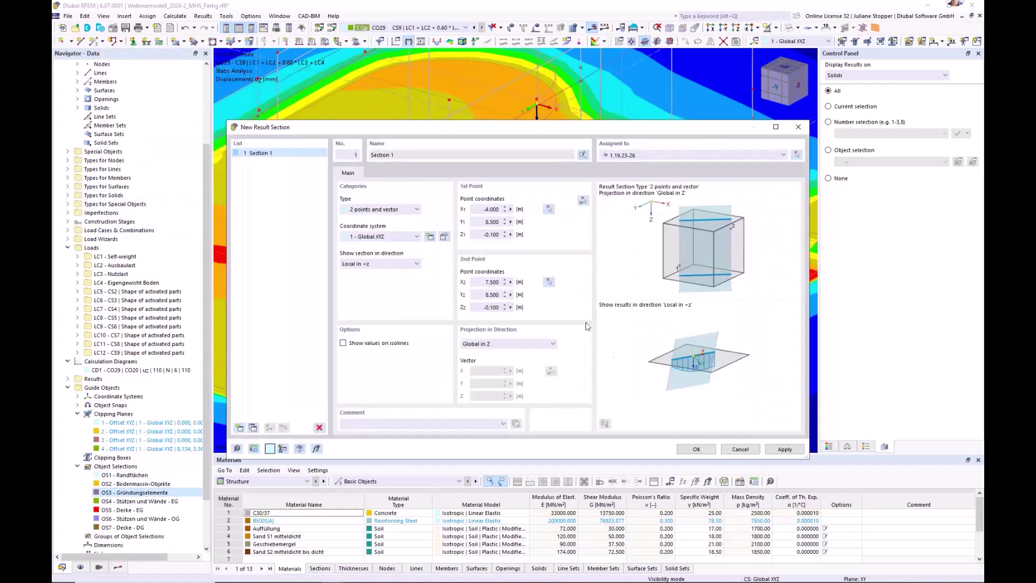
{"action": "left_click", "coordinate": [692, 449]}
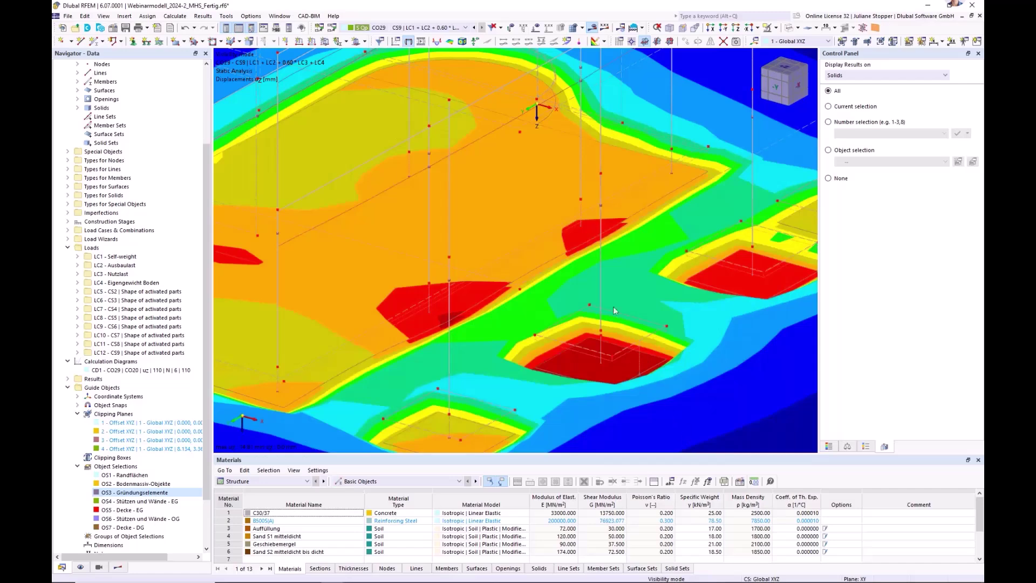
- Display the result section diagrams and hide the global deformations
{"action": "left_click", "coordinate": [118, 567]}
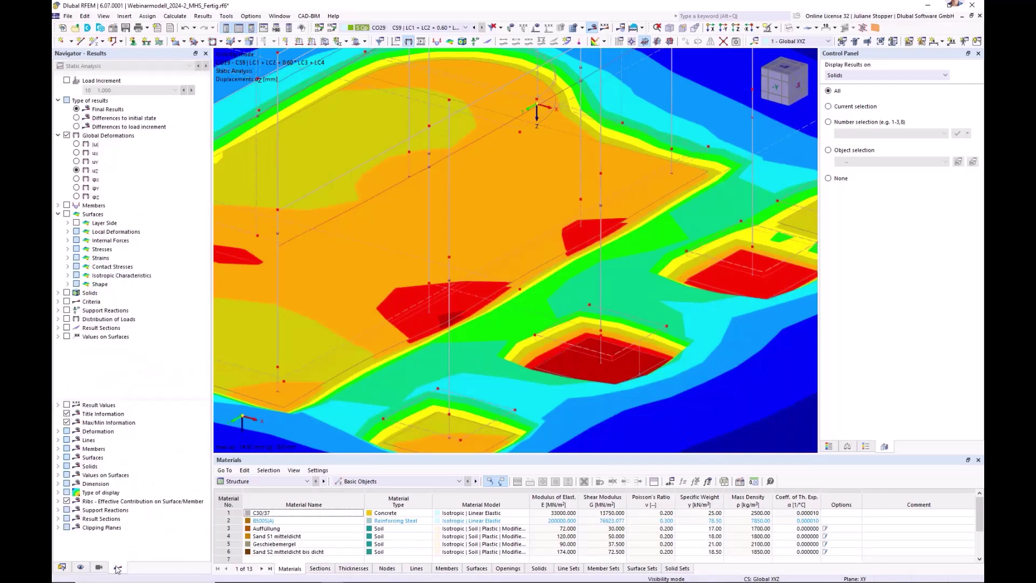
{"action": "left_click", "coordinate": [67, 328]}
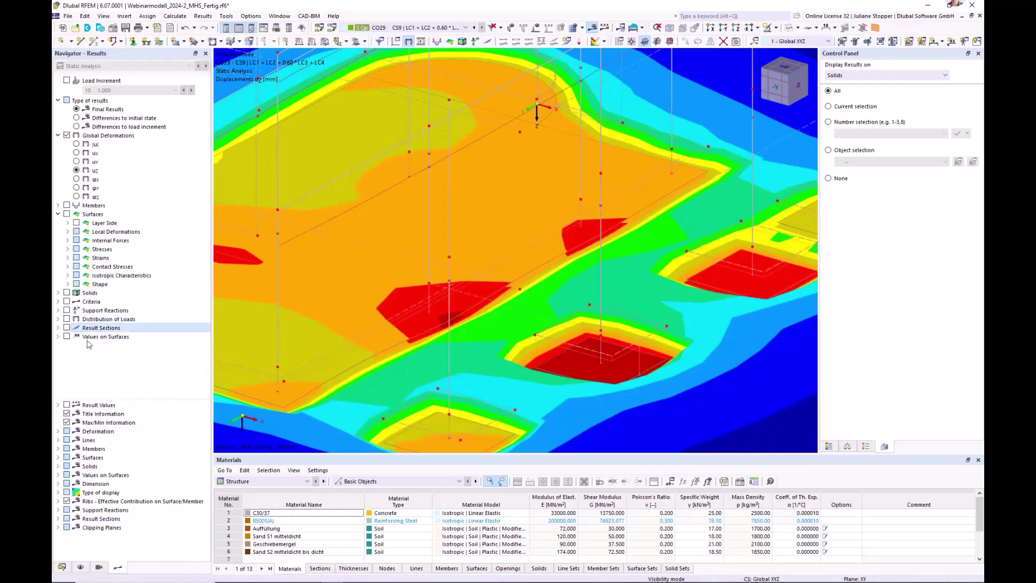
{"action": "left_click", "coordinate": [67, 135]}
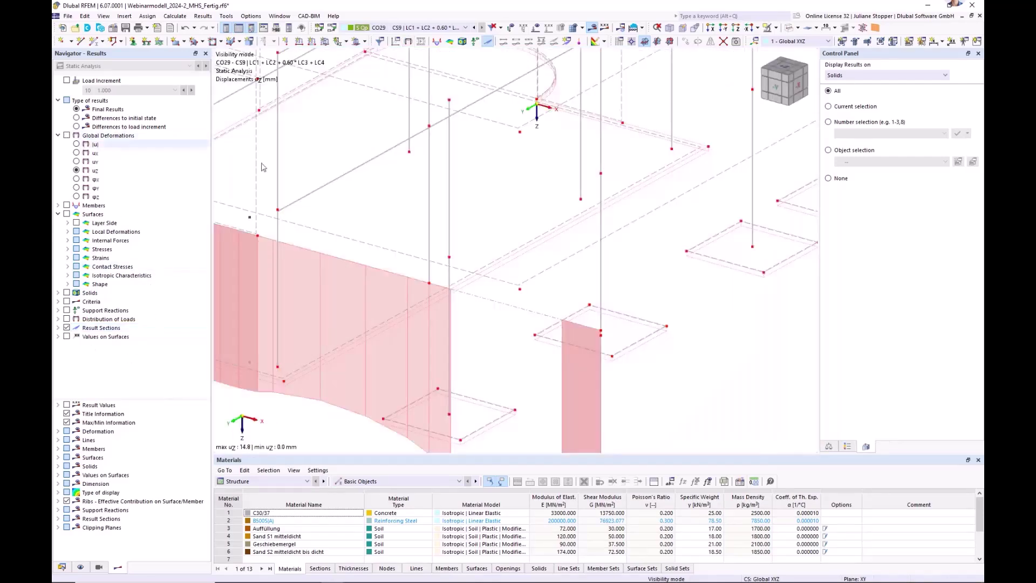
- Open the result diagrams of the result section through the slab and single footing, filling the whole screen
{"action": "scroll", "coordinate": [474, 234], "scroll_direction": "down", "scroll_amount": 3}
{"action": "middle_click_drag", "start_coordinate": [344, 321], "coordinate": [366, 300], "text": "ctrl"}
{"action": "scroll", "coordinate": [435, 285], "scroll_direction": "down", "scroll_amount": 2}
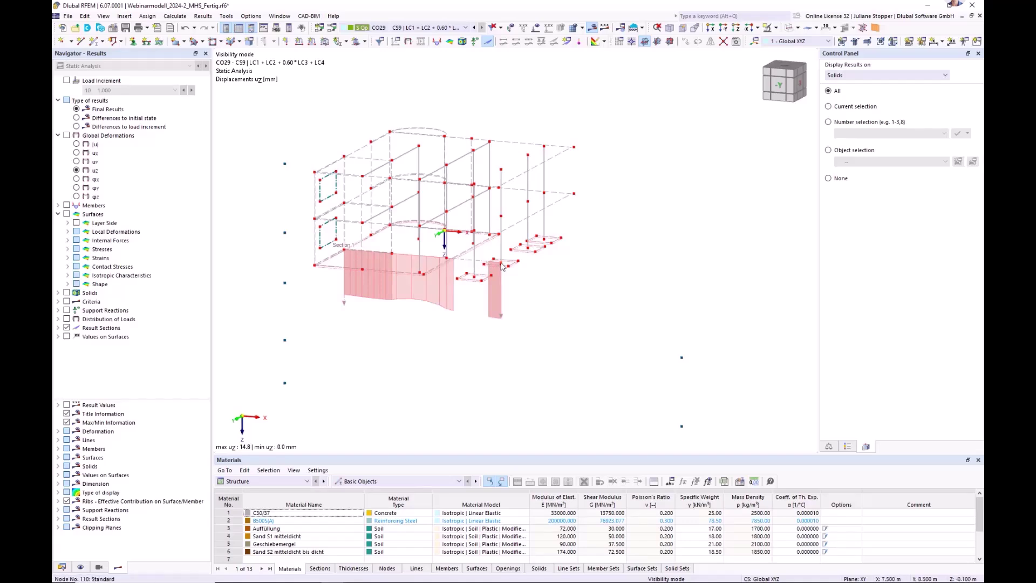
{"action": "scroll", "coordinate": [500, 268], "scroll_direction": "up", "scroll_amount": 4}
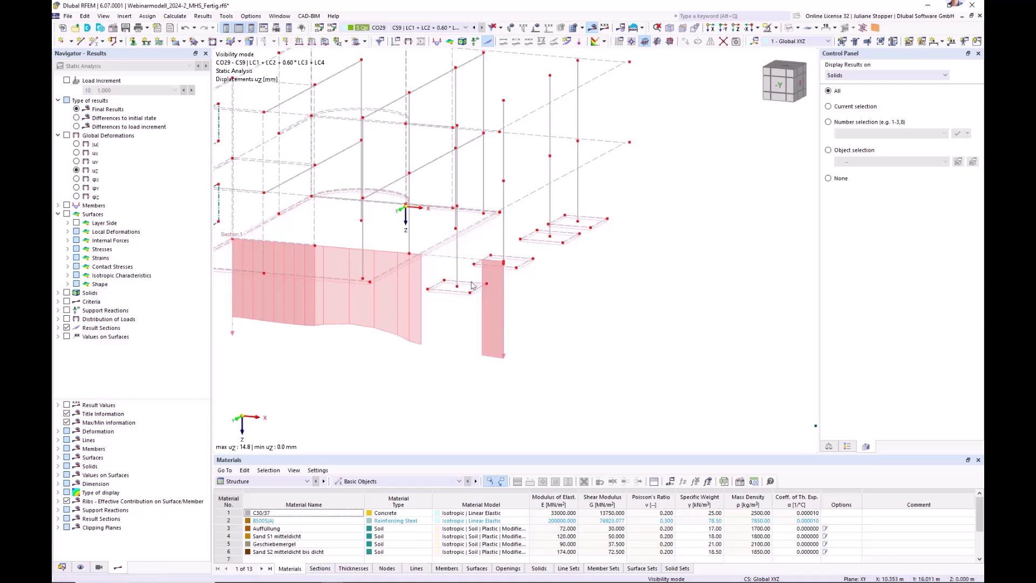
{"action": "right_click", "coordinate": [504, 357]}
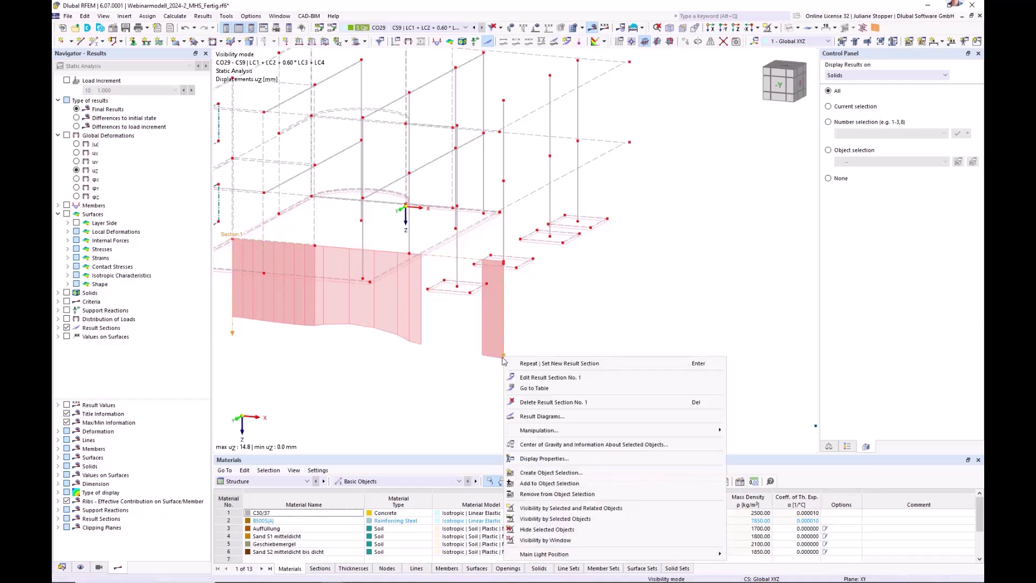
{"action": "left_click", "coordinate": [533, 417]}
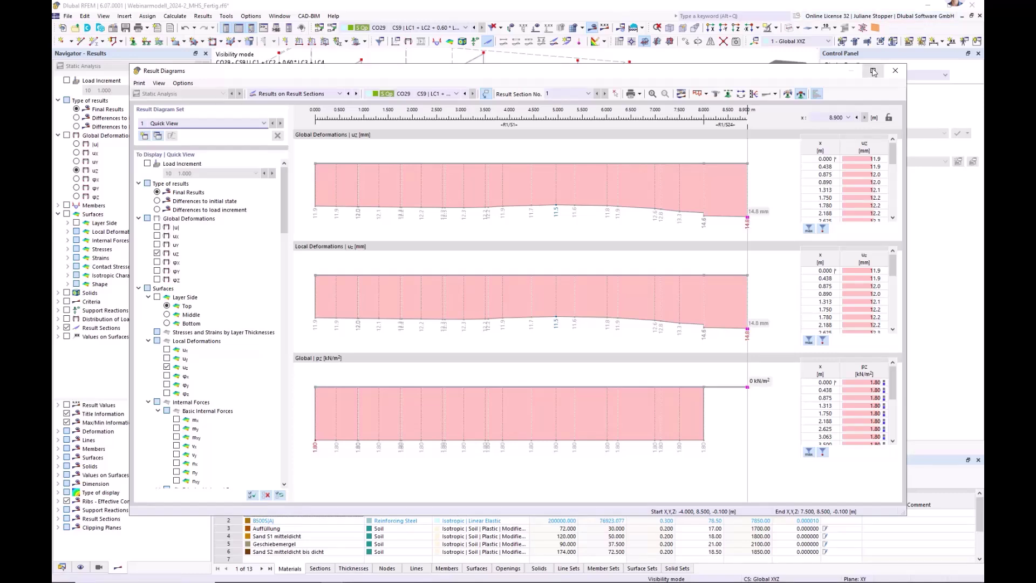
{"action": "left_click", "coordinate": [872, 72]}
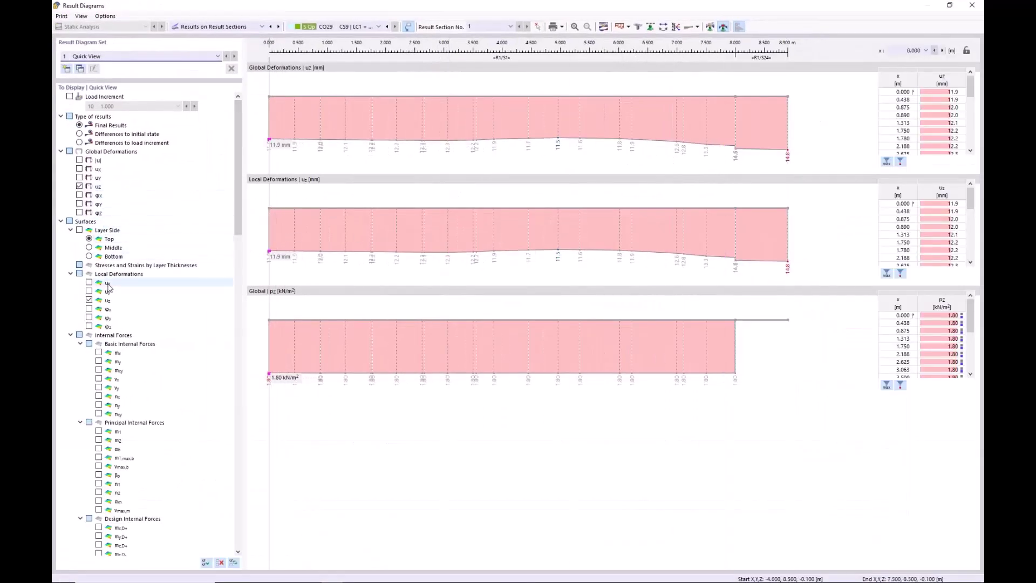
- Reduce the diagrams to the surfaces' local deformation uz and collapse the Distribution of Loads and Layer Side groups
{"action": "left_click", "coordinate": [89, 301]}
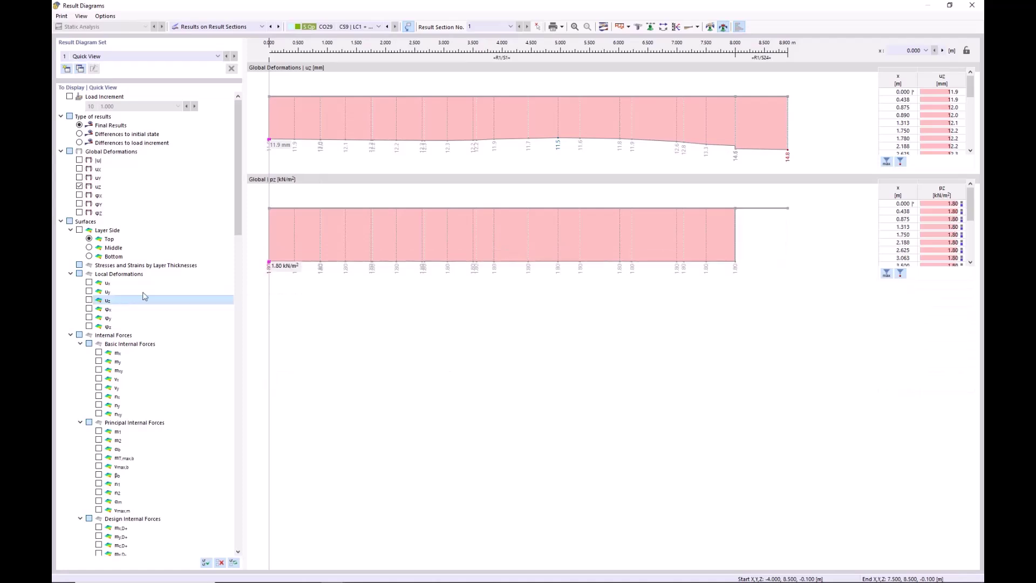
{"action": "left_click_drag", "start_coordinate": [236, 234], "coordinate": [236, 546]}
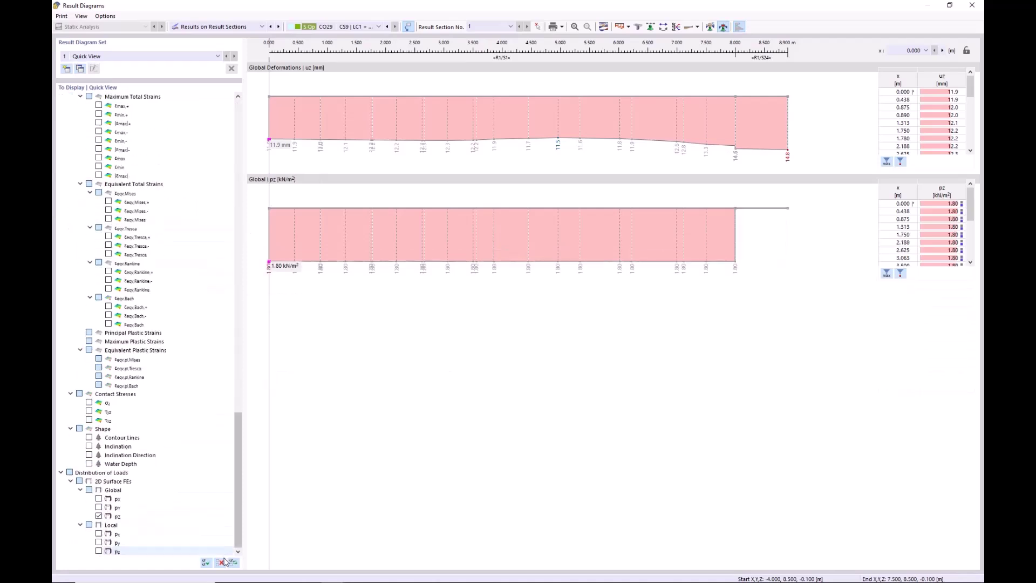
{"action": "left_click", "coordinate": [99, 517]}
{"action": "scroll", "coordinate": [99, 518], "scroll_direction": "up", "scroll_amount": 20}
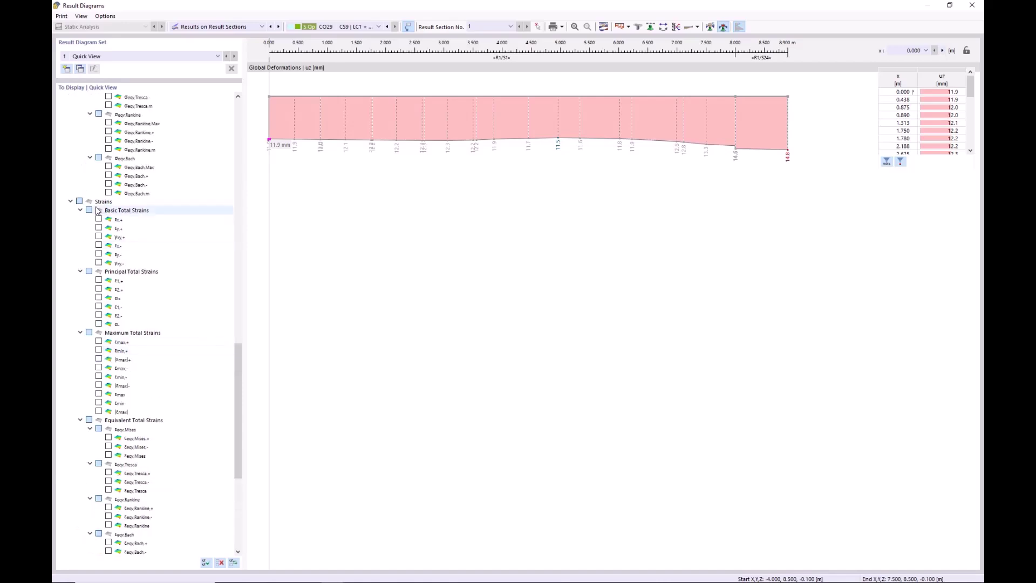
{"action": "scroll", "coordinate": [91, 233], "scroll_direction": "up", "scroll_amount": 3}
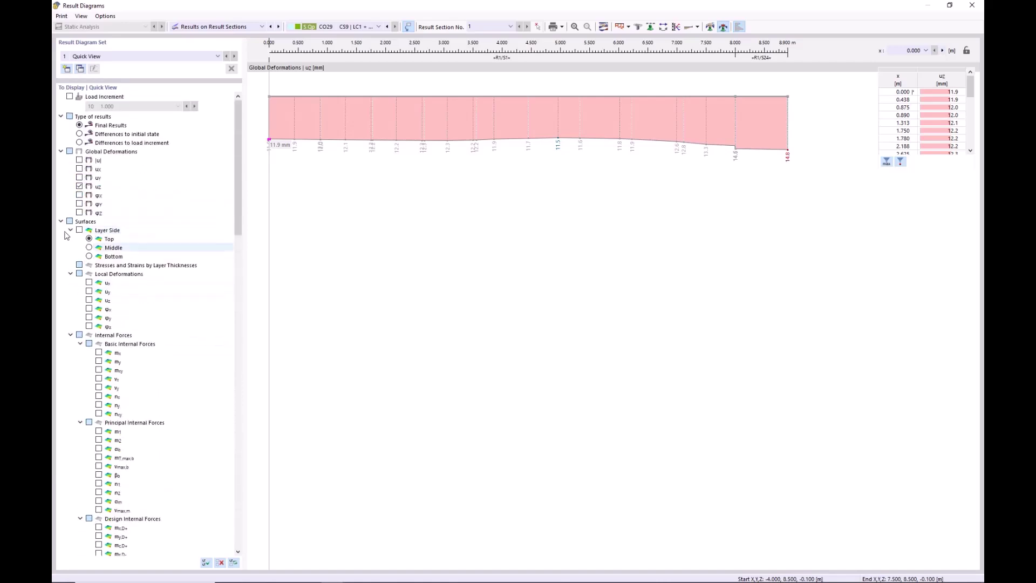
{"action": "left_click", "coordinate": [89, 300]}
{"action": "left_click", "coordinate": [79, 187]}
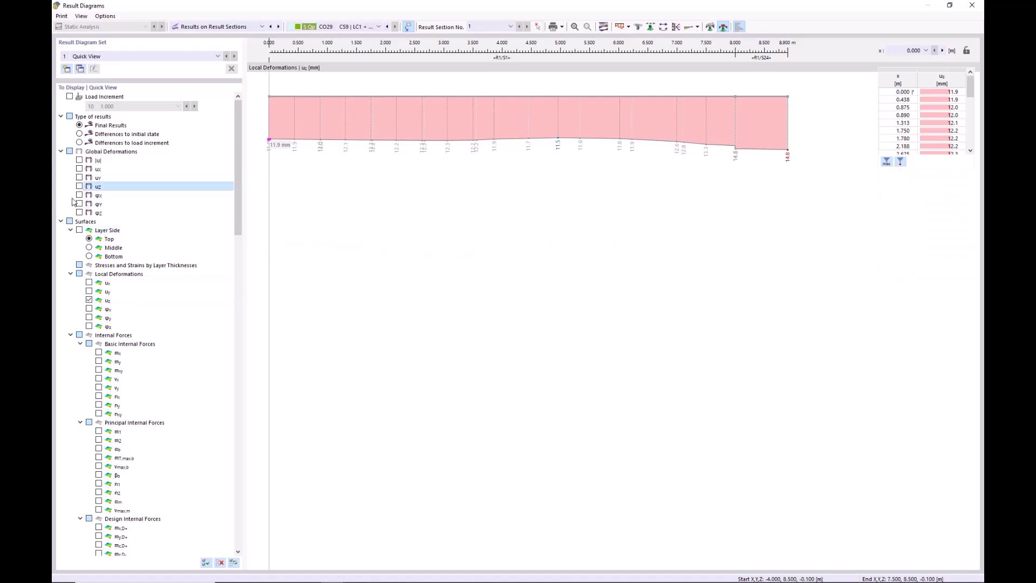
{"action": "left_click", "coordinate": [61, 221]}
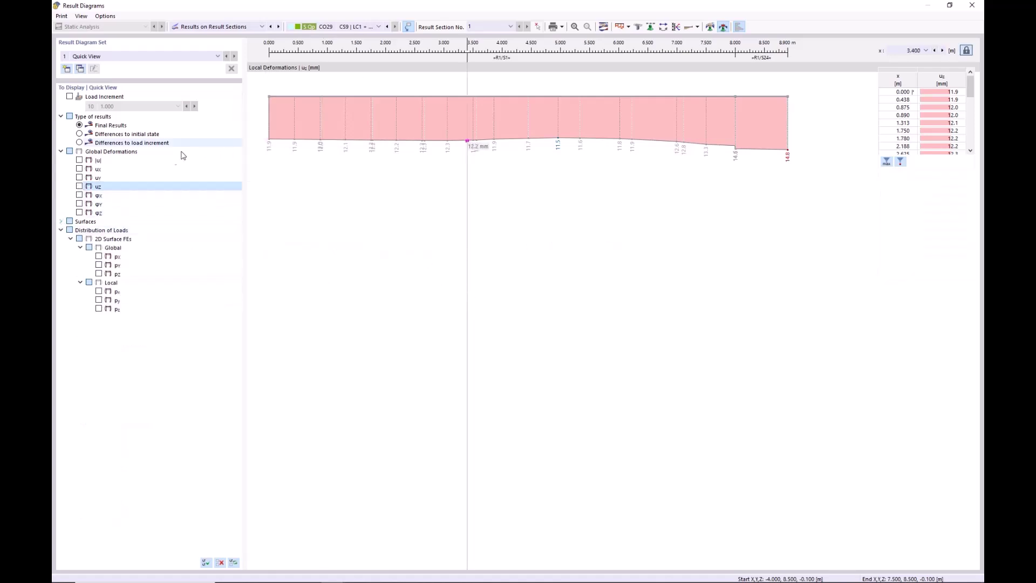
{"action": "left_click", "coordinate": [61, 230]}
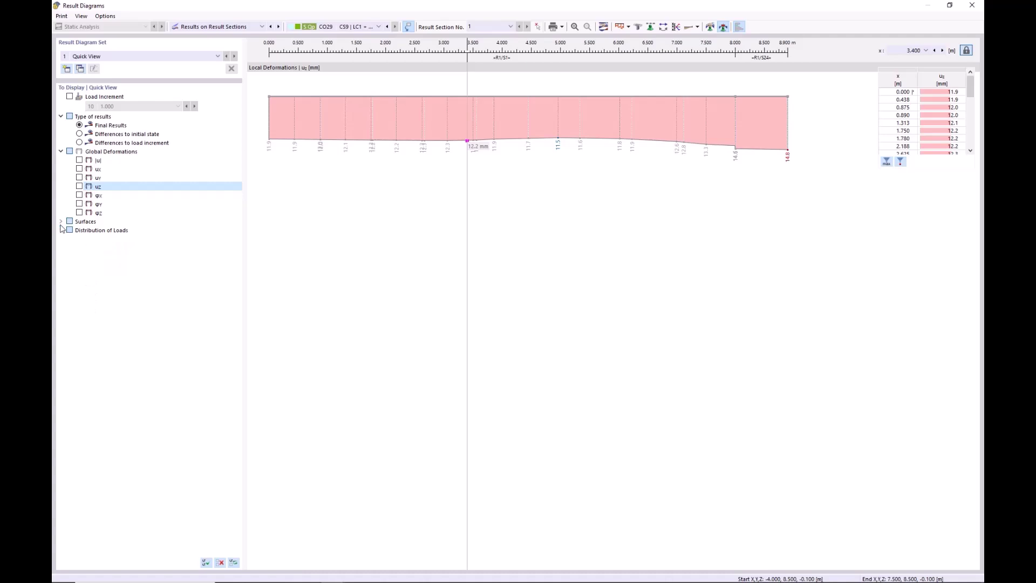
{"action": "left_click", "coordinate": [61, 221]}
{"action": "left_click", "coordinate": [71, 230]}
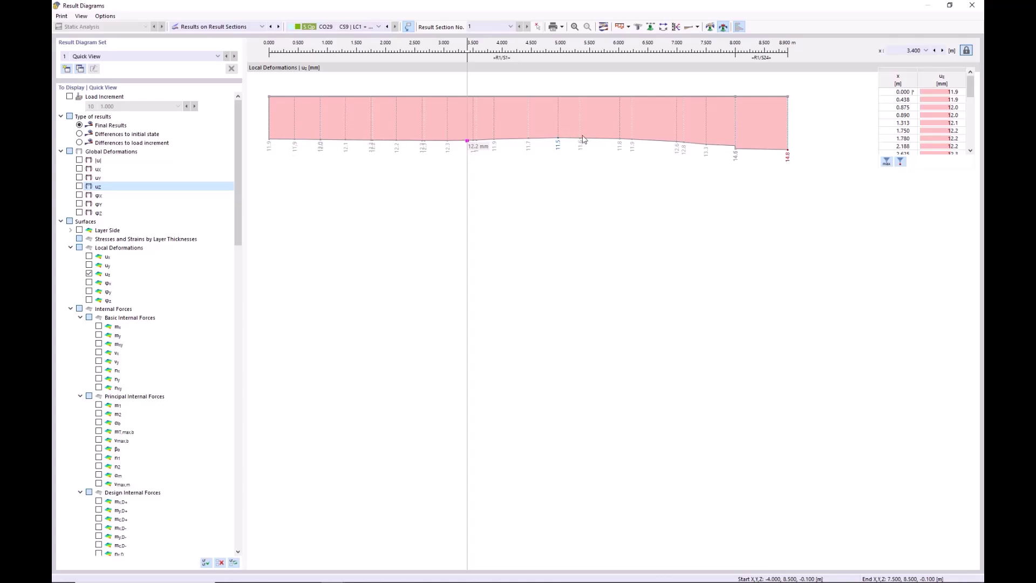
- Look at the print options for the result diagram, and close the result diagrams
{"action": "left_click", "coordinate": [61, 16]}
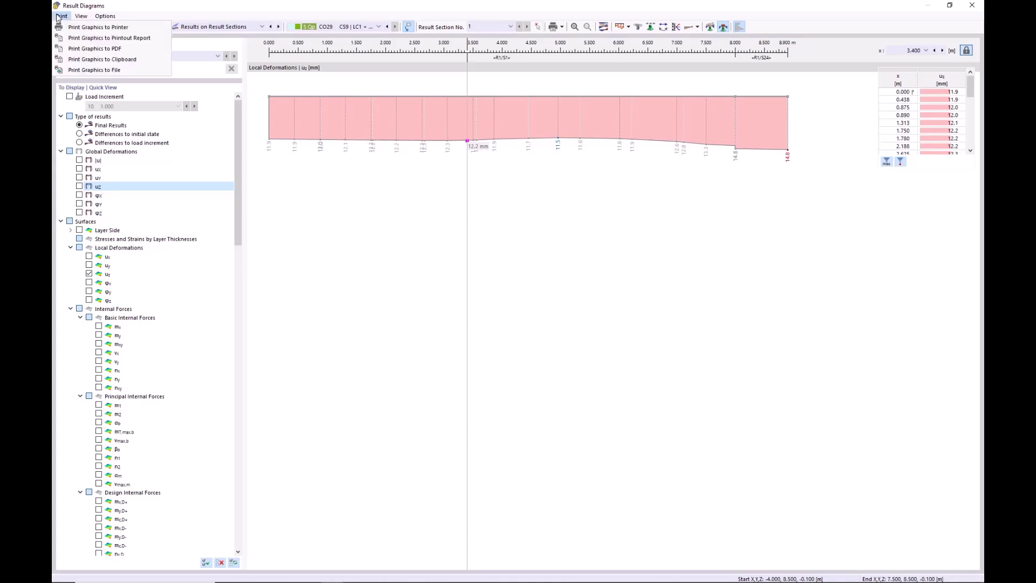
{"action": "left_click", "coordinate": [62, 16]}
{"action": "left_click", "coordinate": [62, 16]}
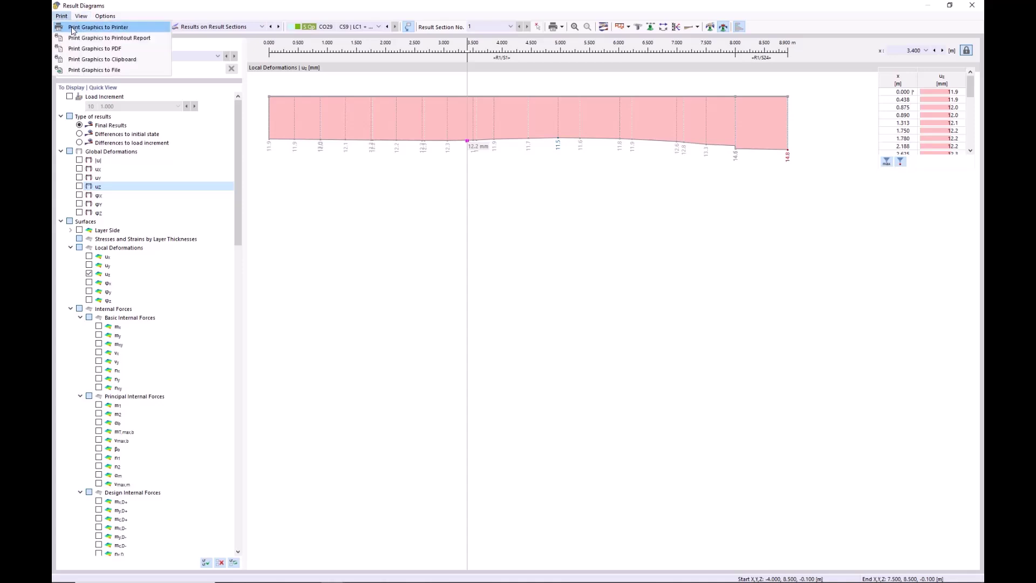
{"action": "left_click_drag", "start_coordinate": [236, 228], "coordinate": [255, 174]}
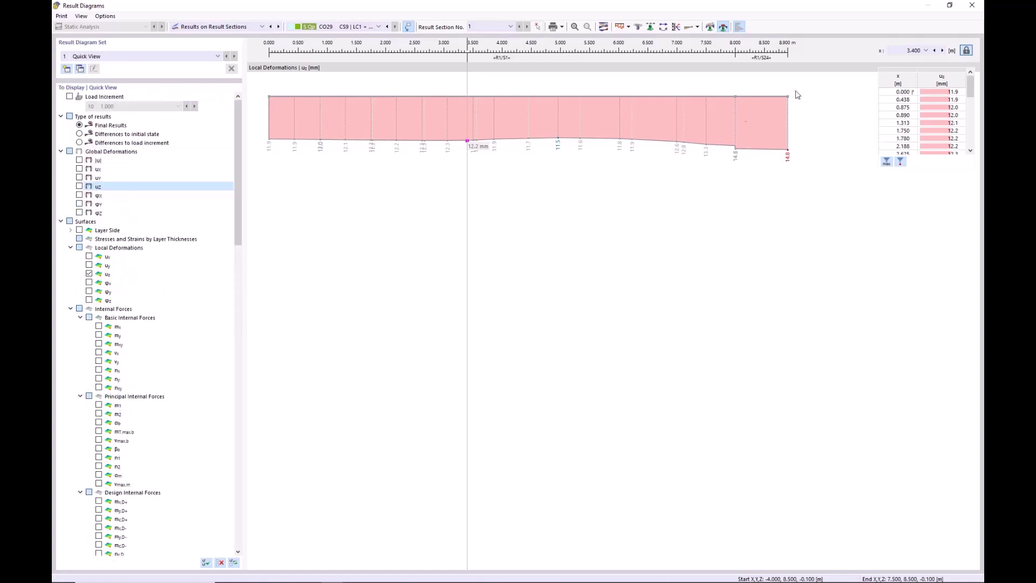
{"action": "left_click", "coordinate": [971, 7]}
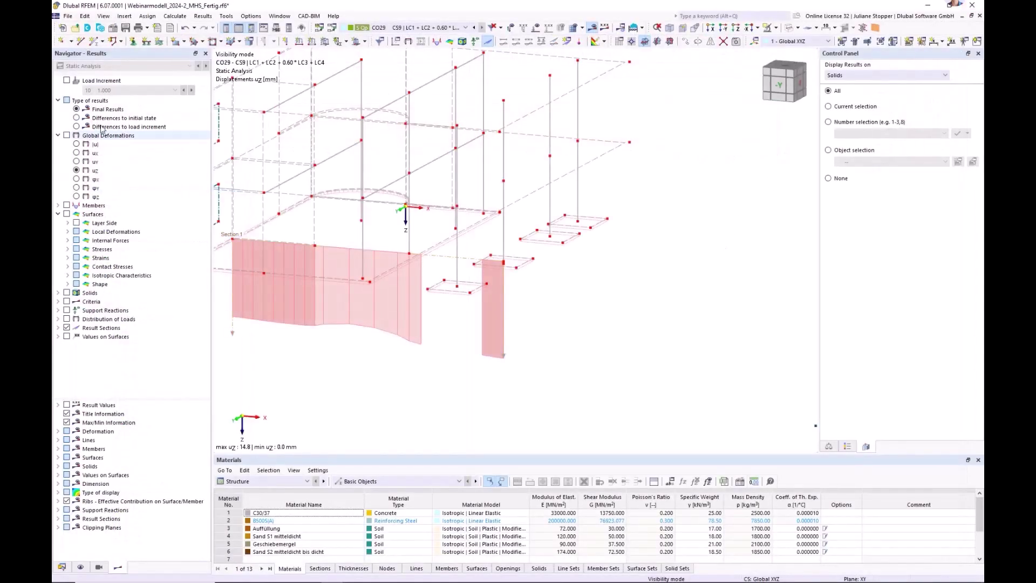
- Display the global deformations of the whole model, and switch to the basic stress σz of the solids
{"action": "left_click", "coordinate": [67, 135]}
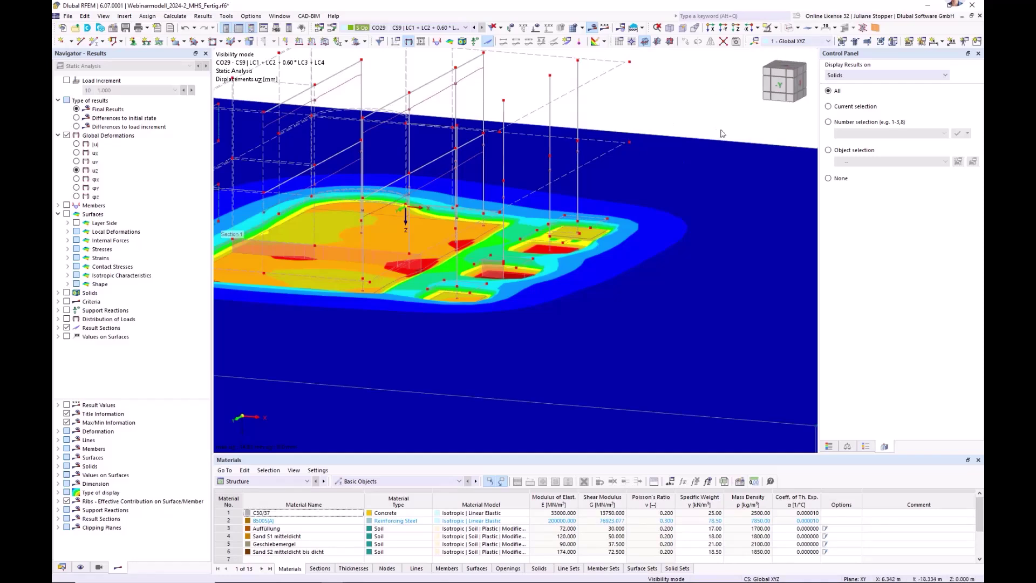
{"action": "scroll", "coordinate": [718, 133], "scroll_direction": "down", "scroll_amount": 2}
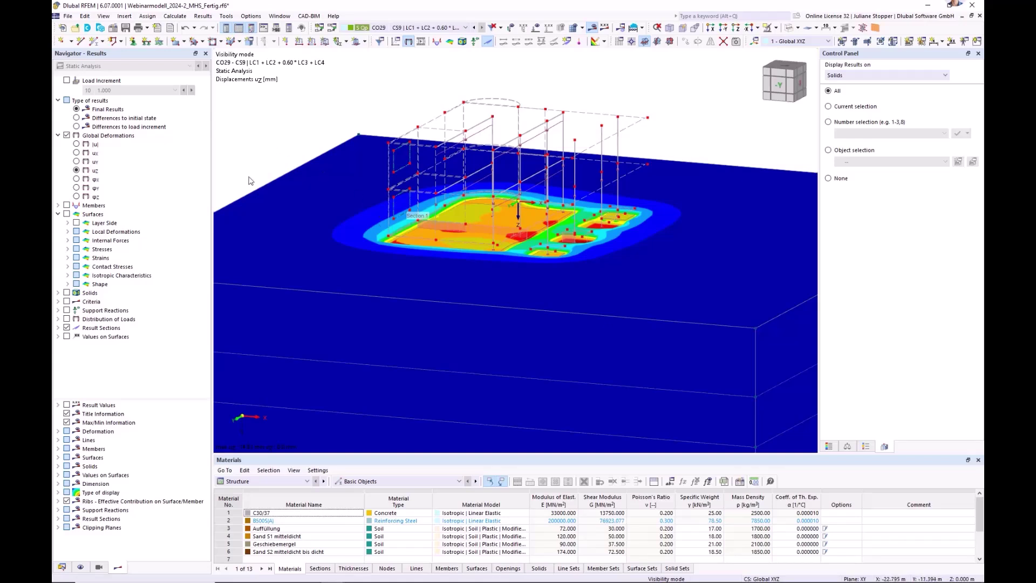
{"action": "left_click", "coordinate": [67, 292]}
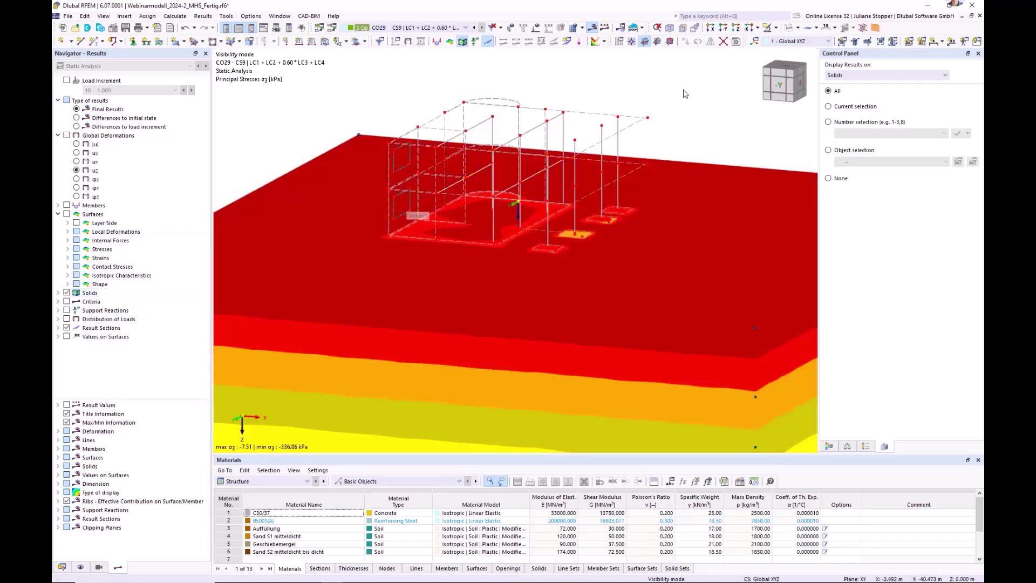
{"action": "left_click", "coordinate": [58, 292]}
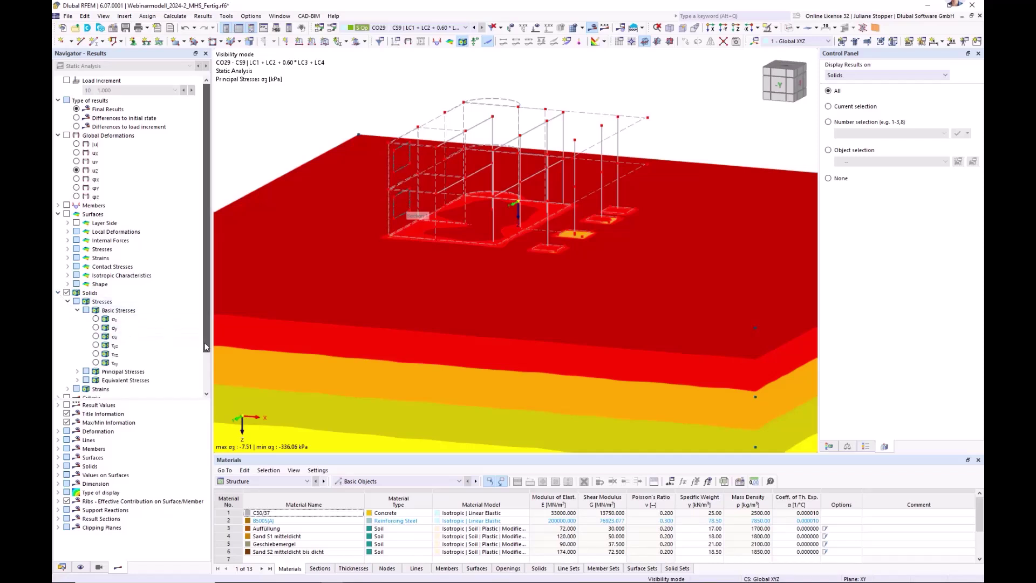
{"action": "scroll", "coordinate": [96, 308], "scroll_direction": "down", "scroll_amount": 2}
{"action": "left_click", "coordinate": [96, 300]}
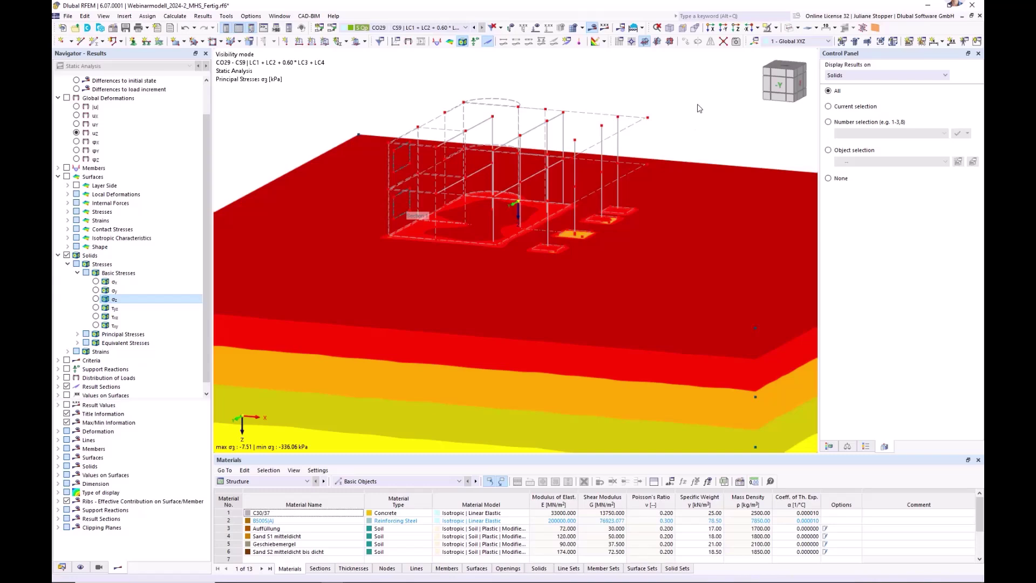
- Examine the σz distribution under the slab and single footings in plan view, with the colour scale shown
{"action": "left_click", "coordinate": [738, 29]}
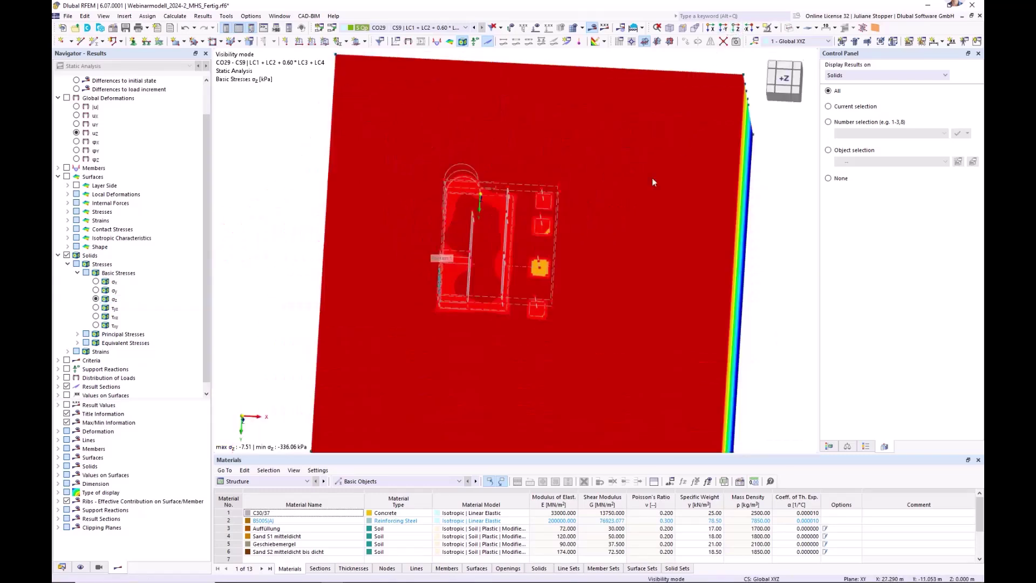
{"action": "scroll", "coordinate": [496, 223], "scroll_direction": "up", "scroll_amount": 5}
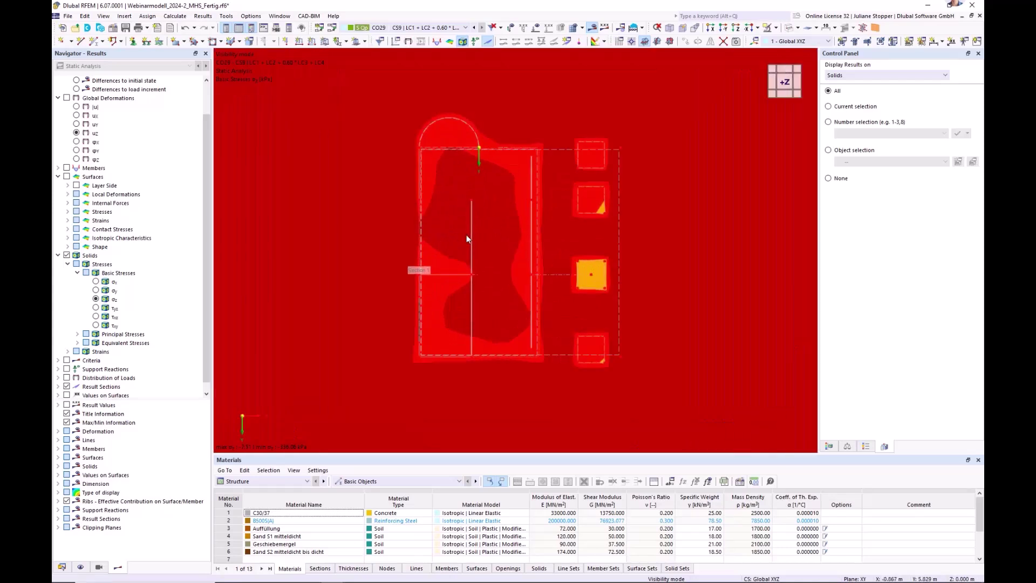
{"action": "left_click", "coordinate": [81, 567]}
{"action": "left_click", "coordinate": [86, 90]}
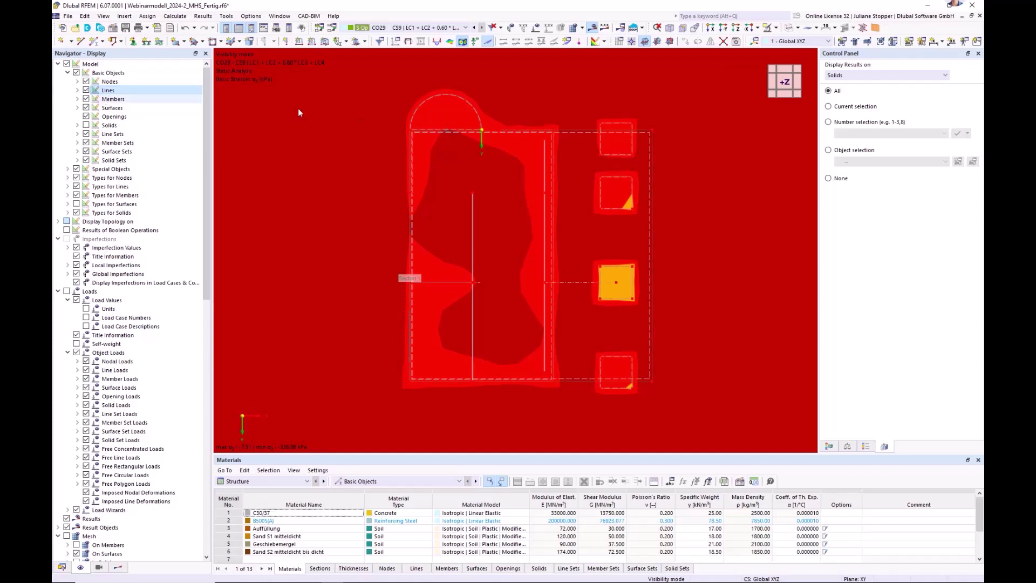
{"action": "scroll", "coordinate": [589, 198], "scroll_direction": "down", "scroll_amount": 2}
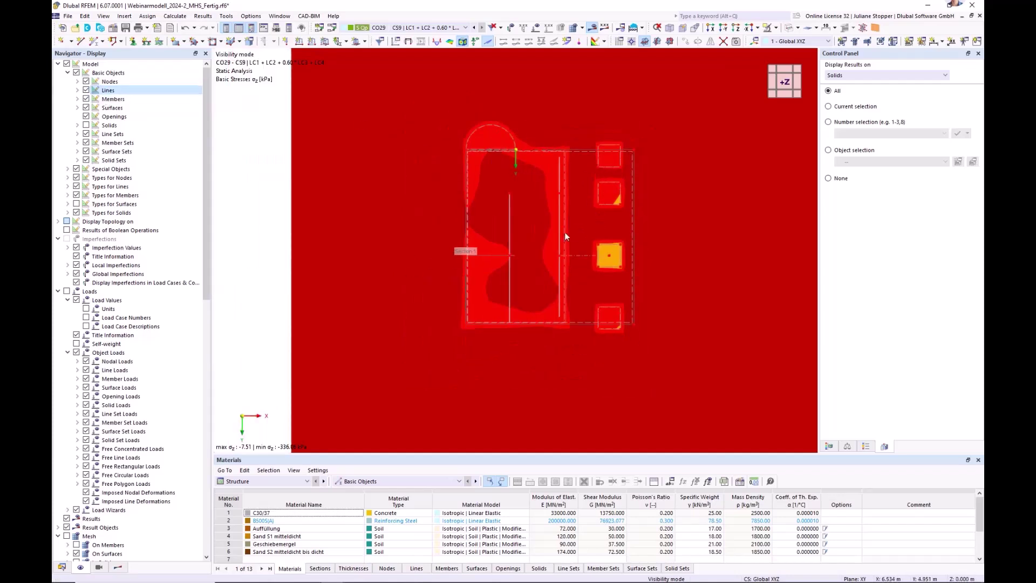
{"action": "left_click", "coordinate": [830, 448]}
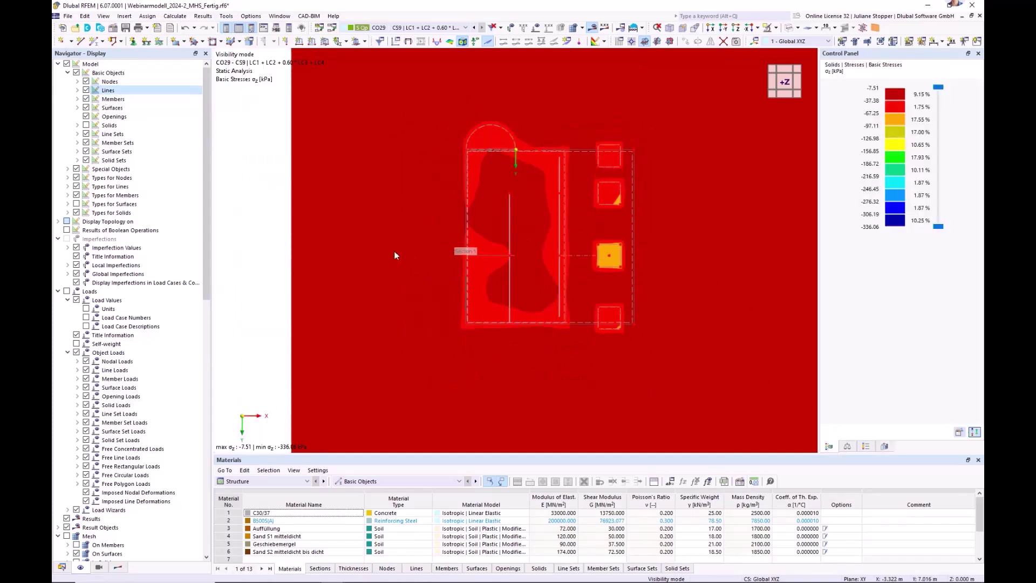
{"action": "left_click", "coordinate": [117, 568]}
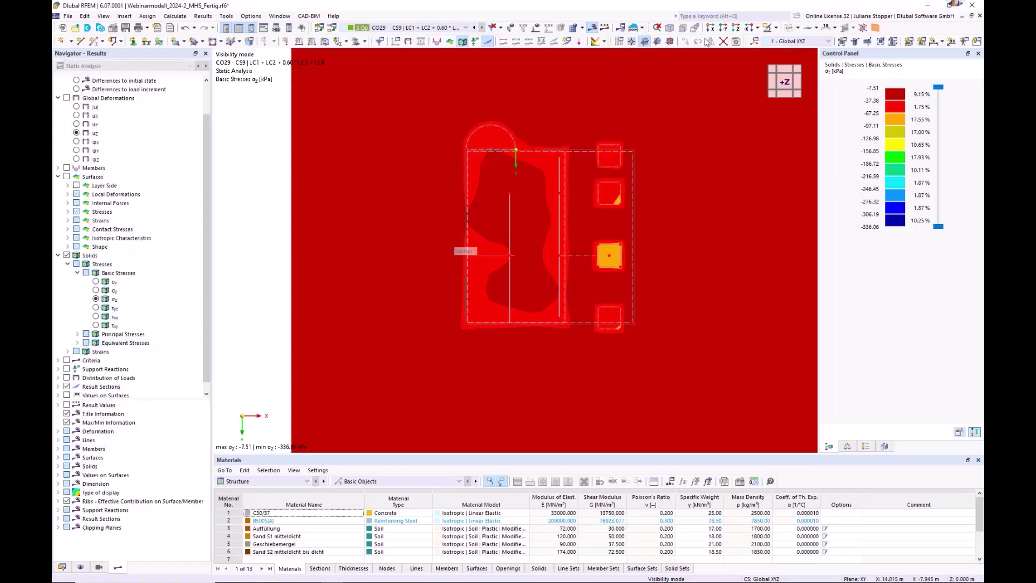
- Show the solids' σz results as differences to the initial state, and inspect them in plan and isometric views
{"action": "left_click", "coordinate": [670, 28]}
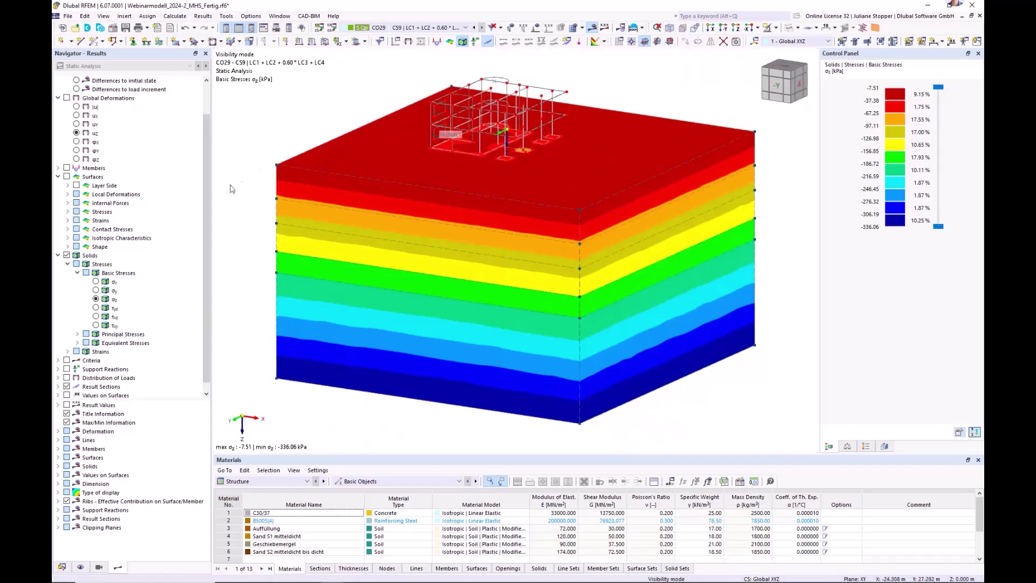
{"action": "scroll", "coordinate": [206, 257], "scroll_direction": "up", "scroll_amount": 2}
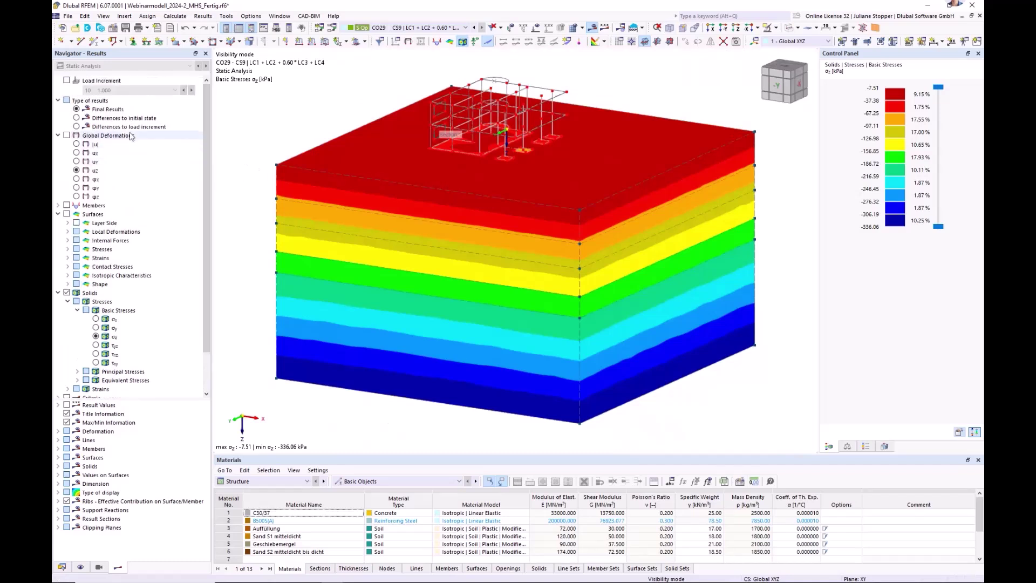
{"action": "left_click", "coordinate": [77, 118]}
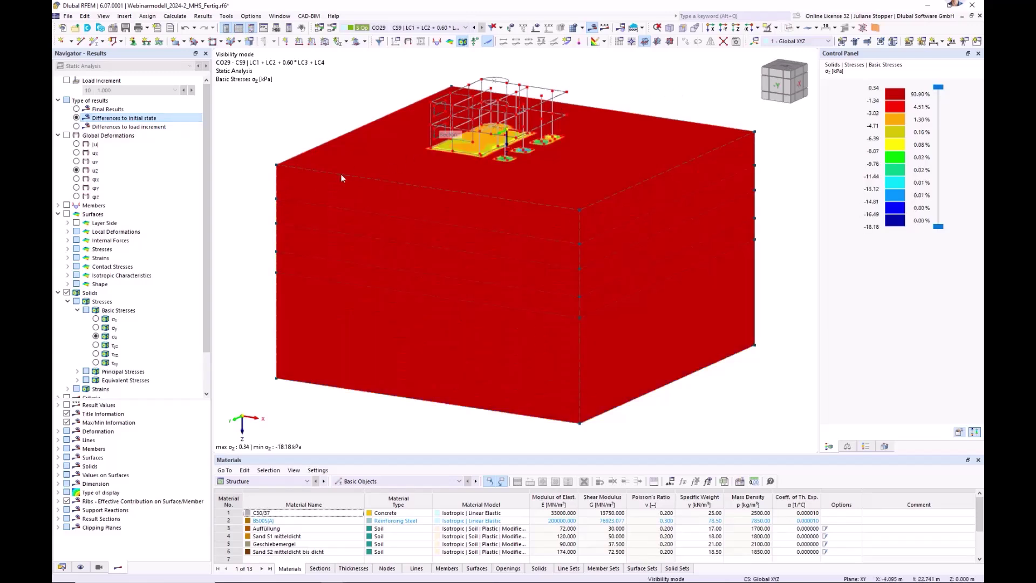
{"action": "left_click", "coordinate": [737, 28]}
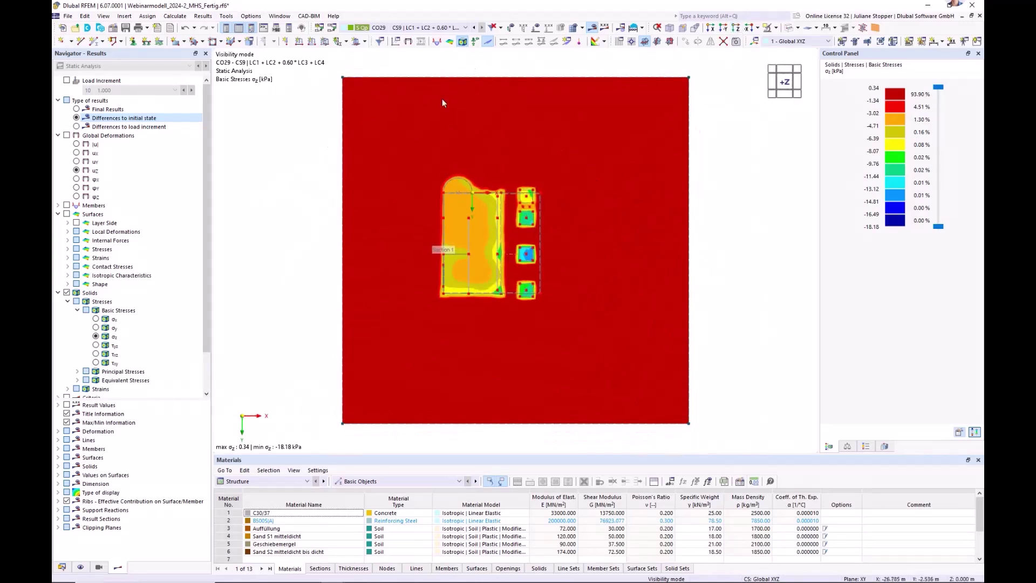
{"action": "left_click", "coordinate": [670, 28]}
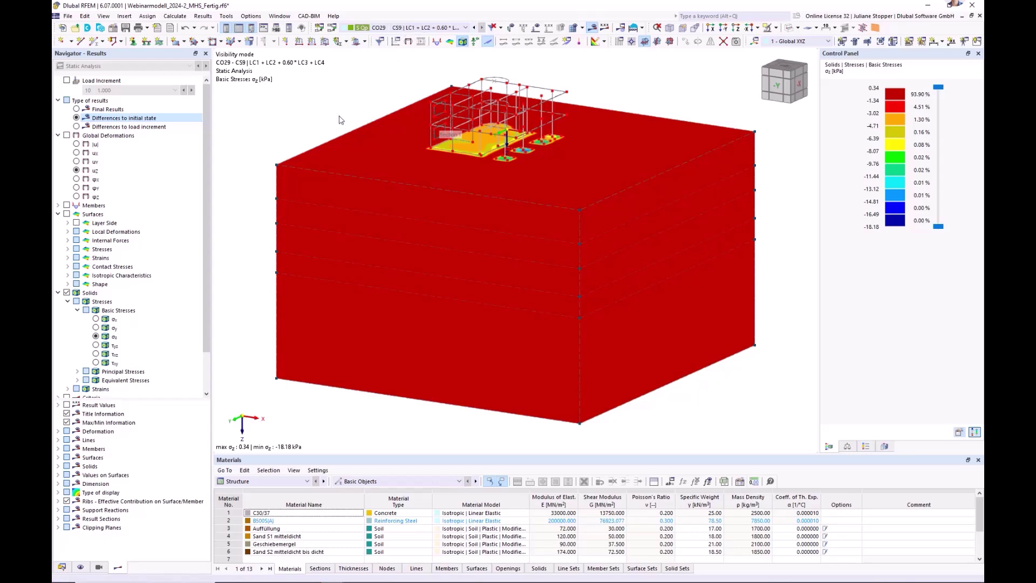
- Step back through load combination CO28 to CO27 and view its σz differences in plan view
{"action": "left_click", "coordinate": [474, 27]}
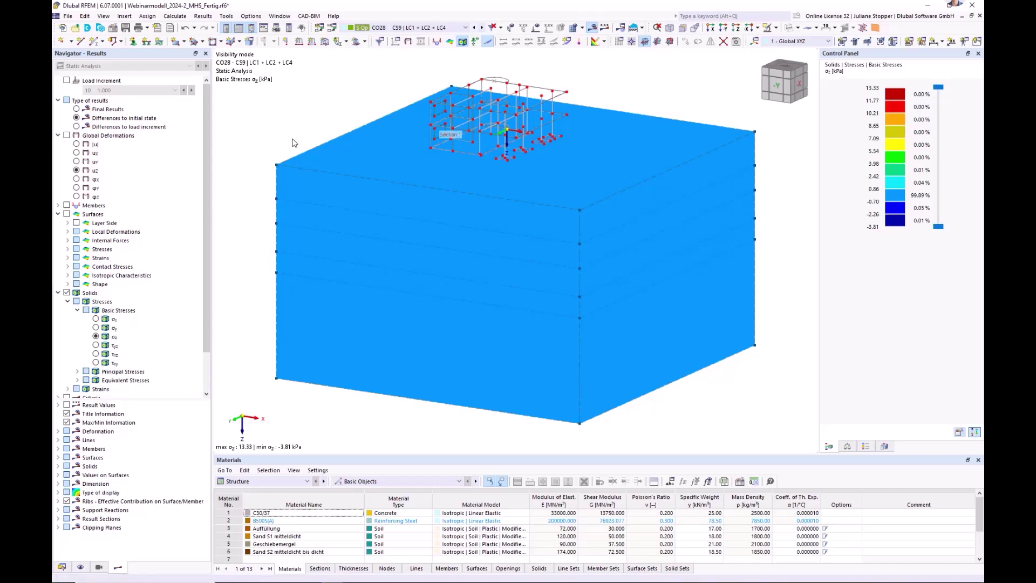
{"action": "left_click", "coordinate": [736, 28]}
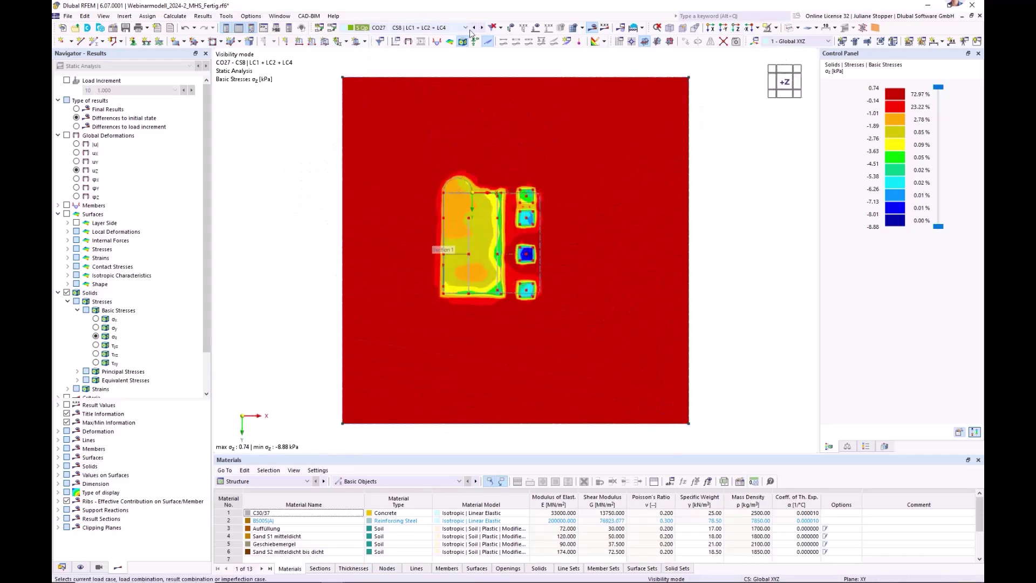
- Display the principal stress σ3 of the solids for CO27 in plan view, and examine its distribution beneath the foundations
{"action": "left_click", "coordinate": [467, 28]}
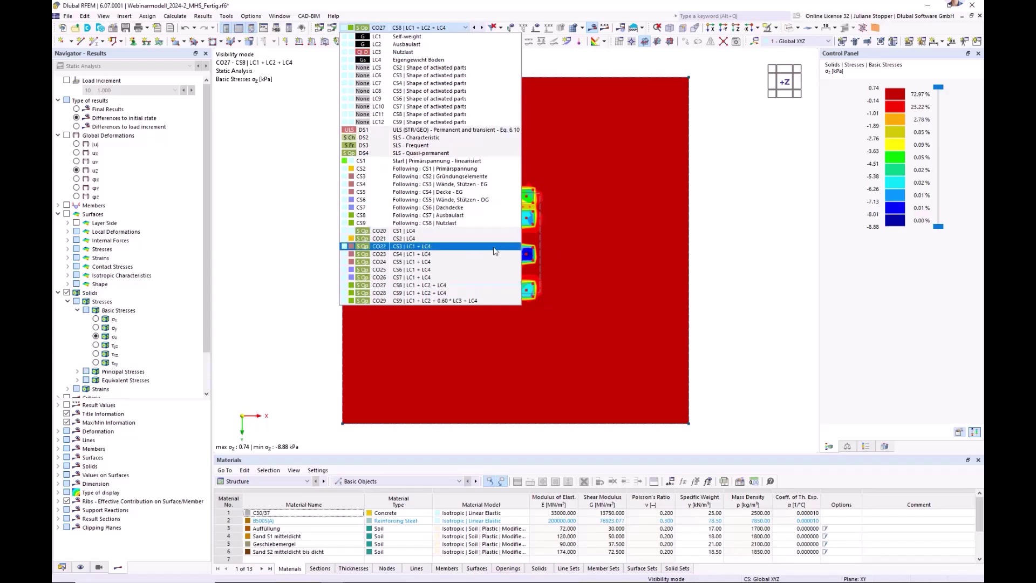
{"action": "left_click", "coordinate": [770, 227]}
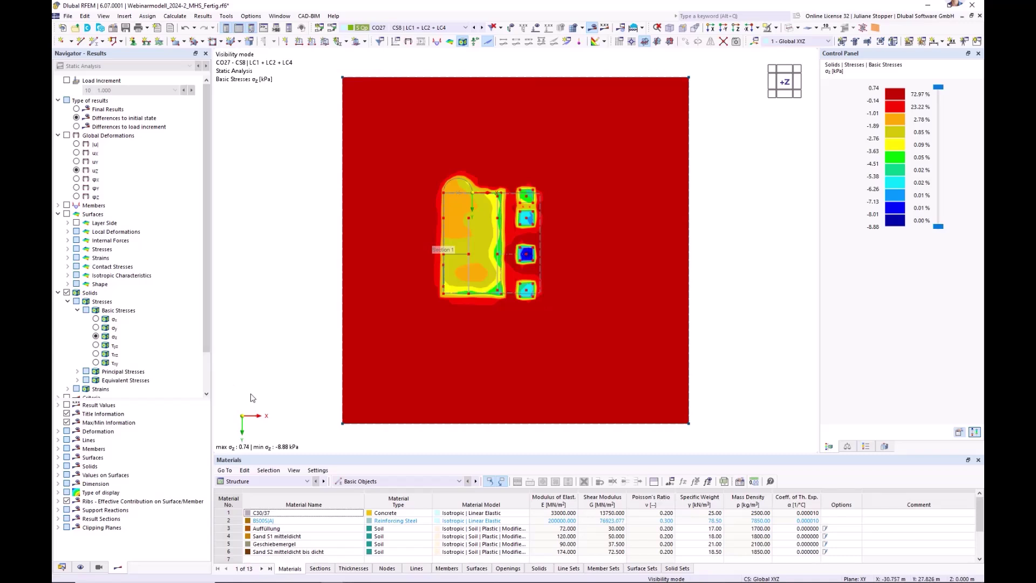
{"action": "left_click", "coordinate": [77, 371]}
{"action": "scroll", "coordinate": [130, 345], "scroll_direction": "down", "scroll_amount": 3}
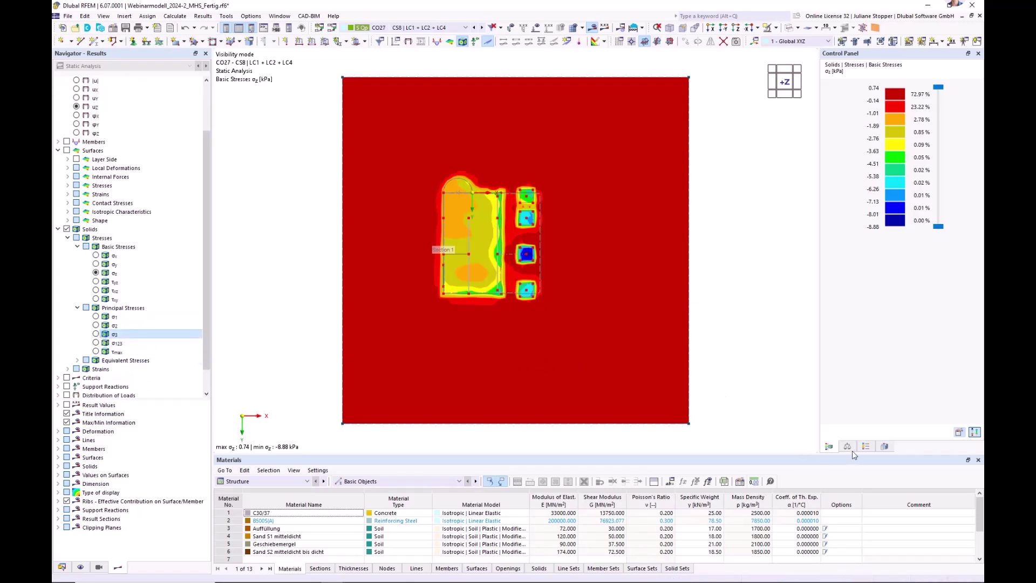
{"action": "left_click", "coordinate": [790, 29]}
{"action": "left_click", "coordinate": [790, 28]}
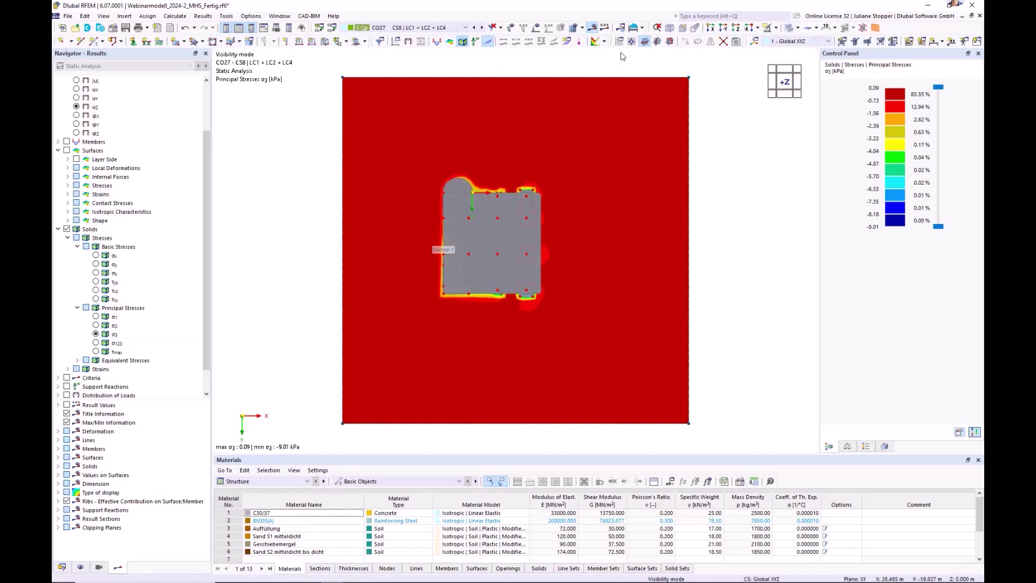
{"action": "left_click", "coordinate": [789, 28]}
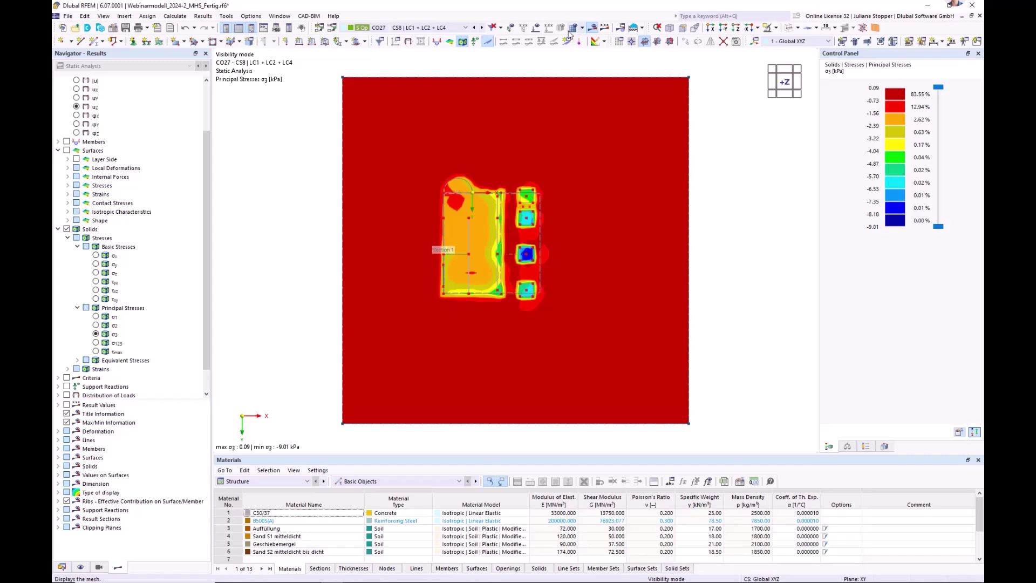
- Show the σ3 results of the soil solids in a side view along the X direction
{"action": "left_click", "coordinate": [696, 40]}
{"action": "left_click", "coordinate": [711, 29]}
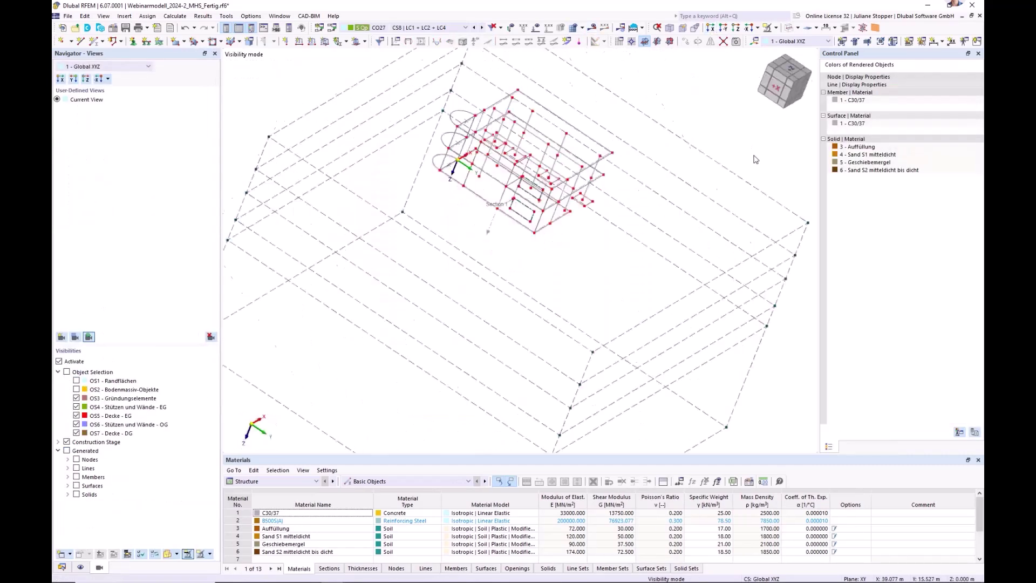
{"action": "left_click", "coordinate": [80, 566]}
{"action": "left_click", "coordinate": [86, 126]}
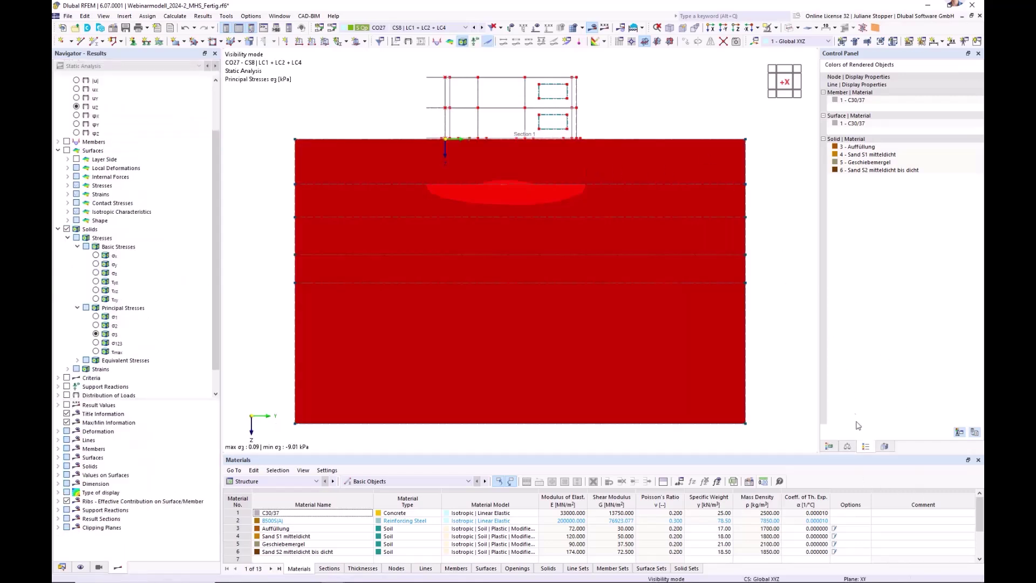
- Limit the displayed solid results to the current selection, and select only the uppermost soil solid
{"action": "left_click", "coordinate": [835, 446]}
{"action": "left_click", "coordinate": [884, 445]}
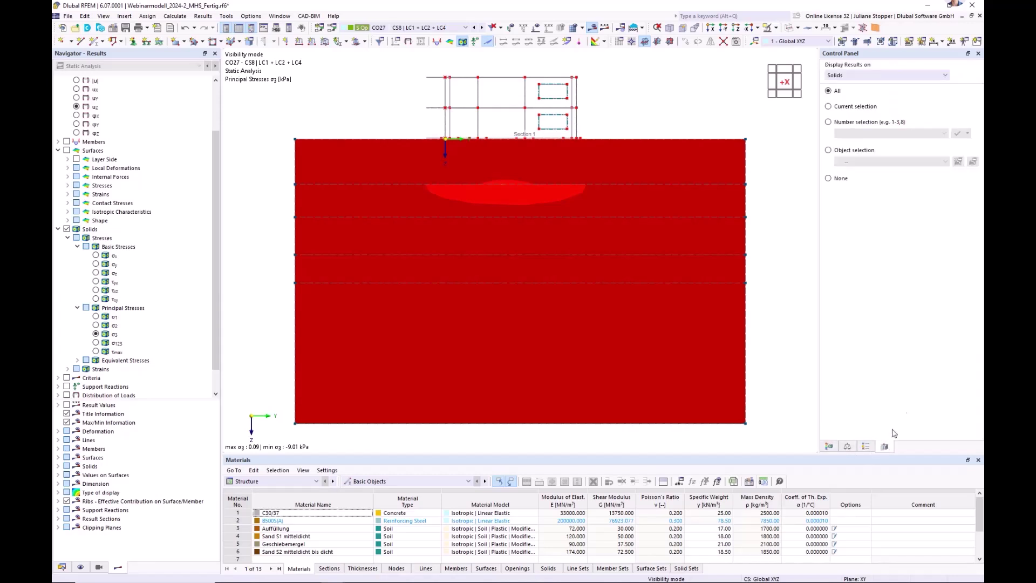
{"action": "left_click", "coordinate": [829, 108]}
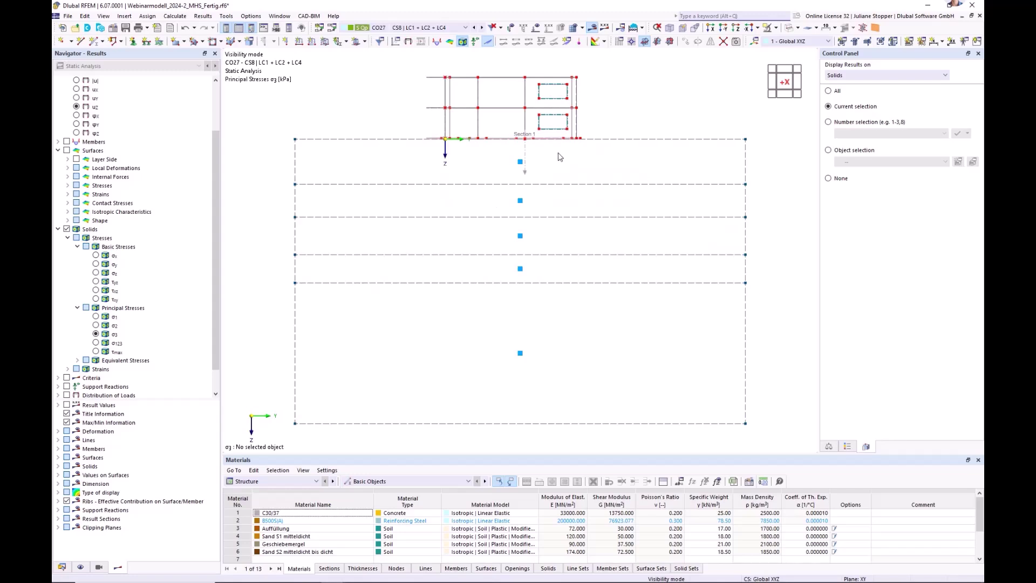
{"action": "left_click_drag", "start_coordinate": [558, 153], "coordinate": [507, 174]}
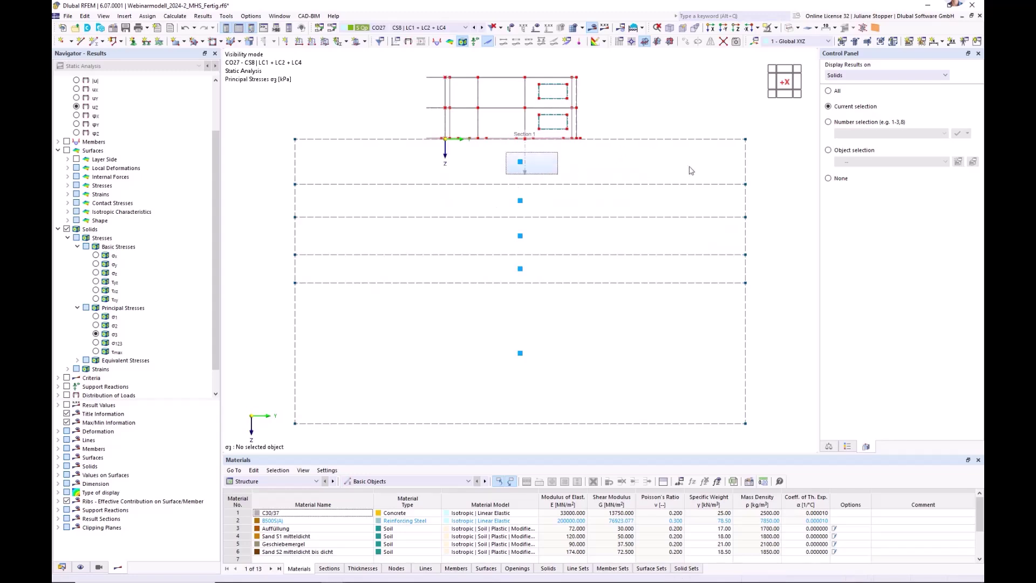
{"action": "middle_click_drag", "start_coordinate": [789, 150], "coordinate": [744, 189], "text": "ctrl"}
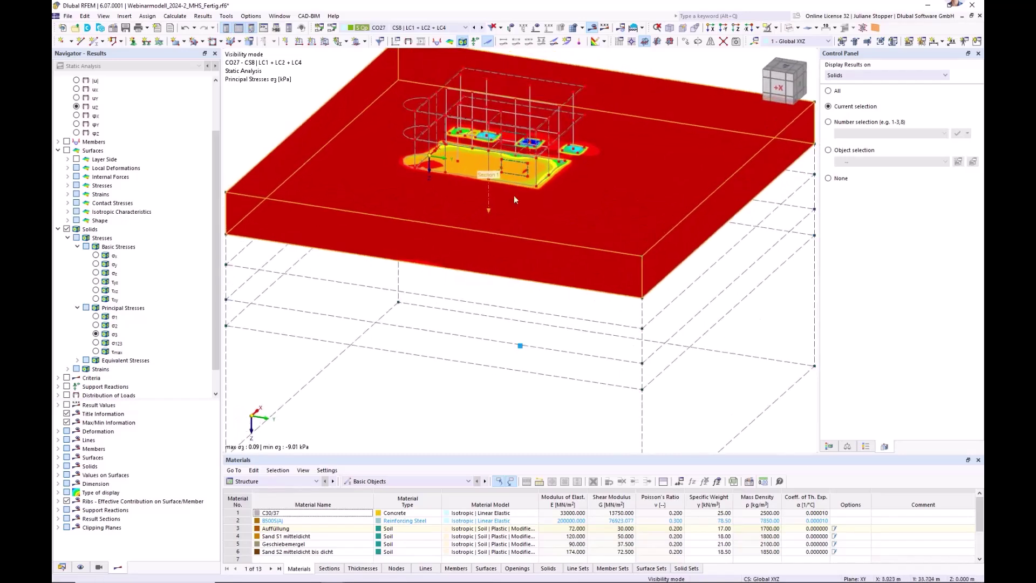
- Set the result display type to Isobands - Solids, and inspect the σ3 stress bodies beneath the foundations in 3D
{"action": "scroll", "coordinate": [180, 221], "scroll_direction": "up", "scroll_amount": 3}
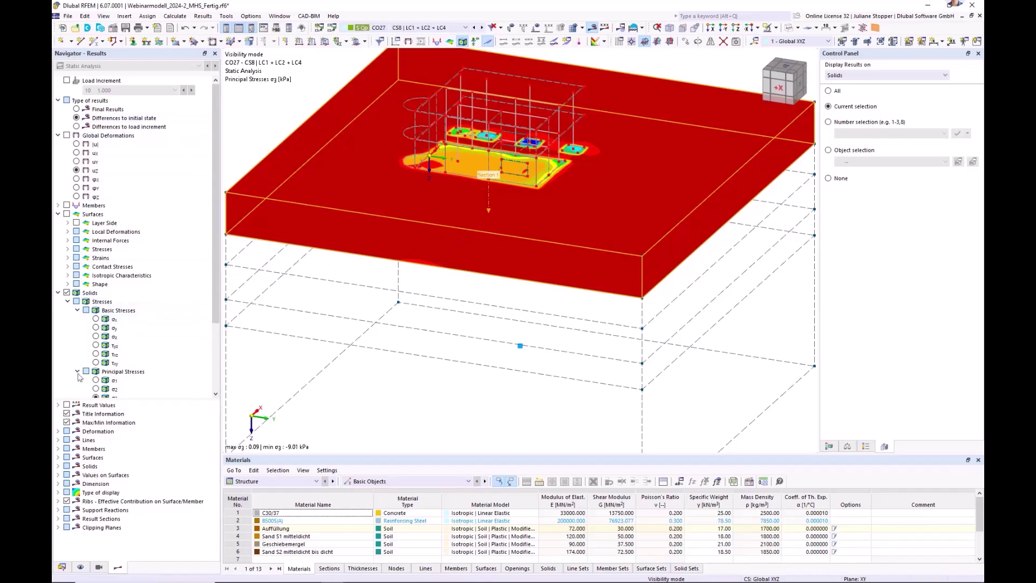
{"action": "left_click", "coordinate": [58, 294]}
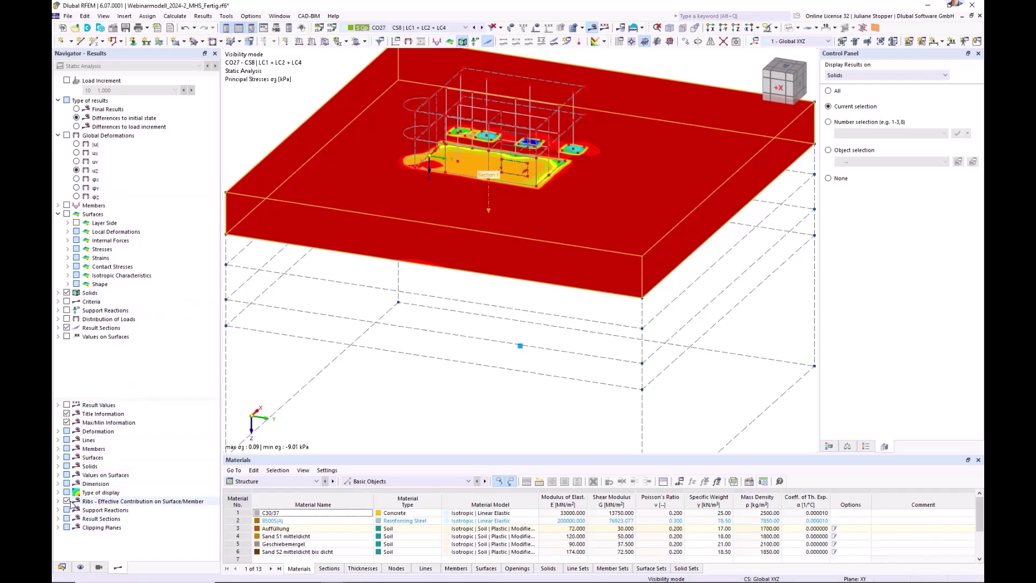
{"action": "left_click", "coordinate": [58, 492]}
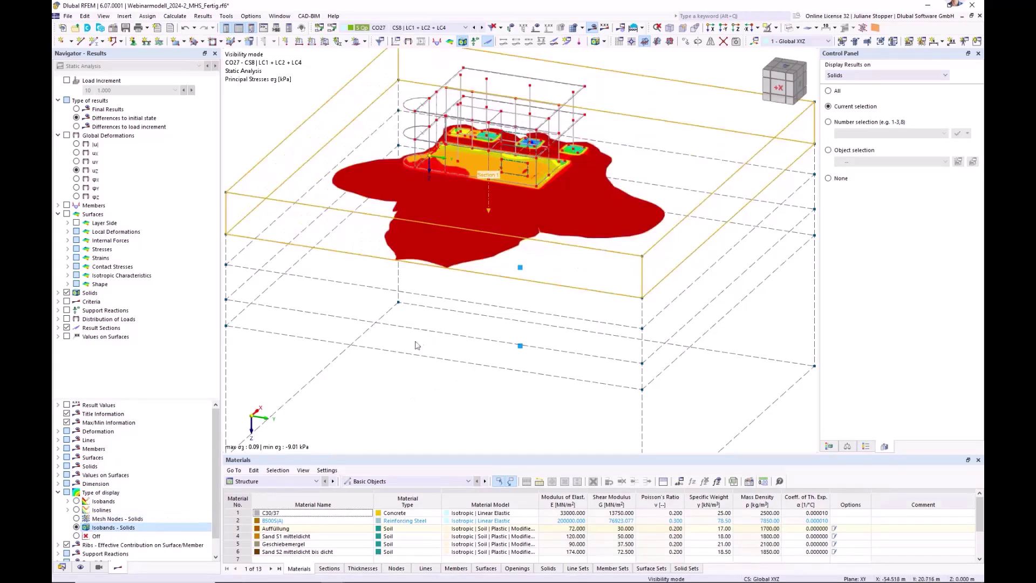
{"action": "middle_click_drag", "start_coordinate": [370, 318], "coordinate": [425, 361], "text": "ctrl"}
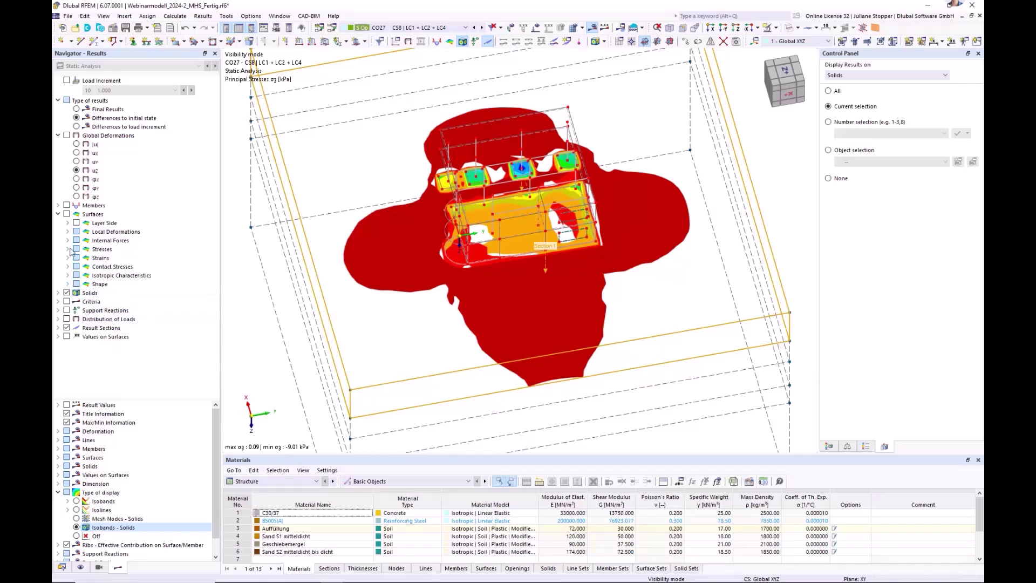
- Switch the solid results to the basic stress σz, and inspect its stress body below the slab and footings
{"action": "left_click", "coordinate": [58, 293]}
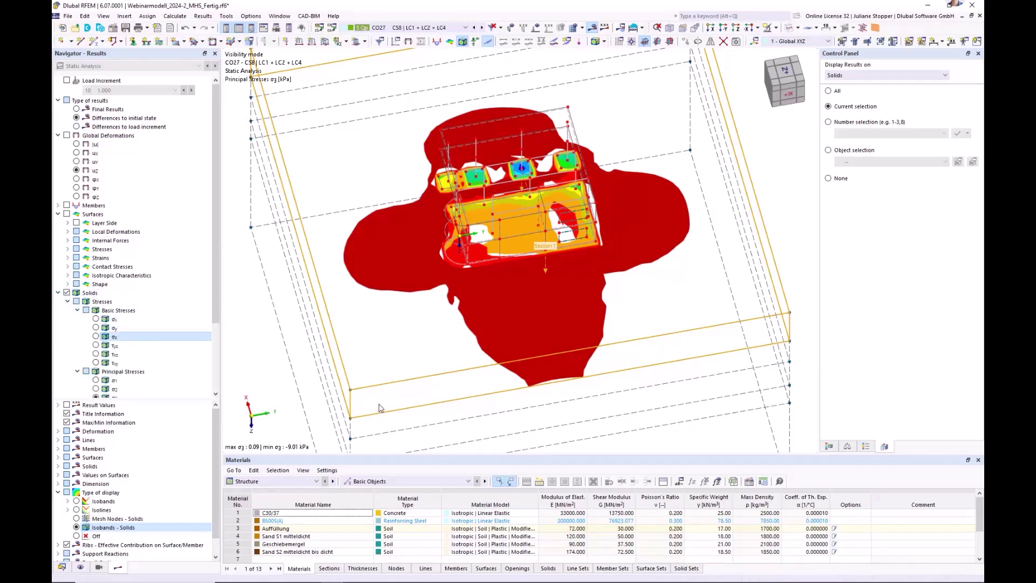
{"action": "middle_click_drag", "start_coordinate": [635, 362], "coordinate": [620, 309], "text": "ctrl"}
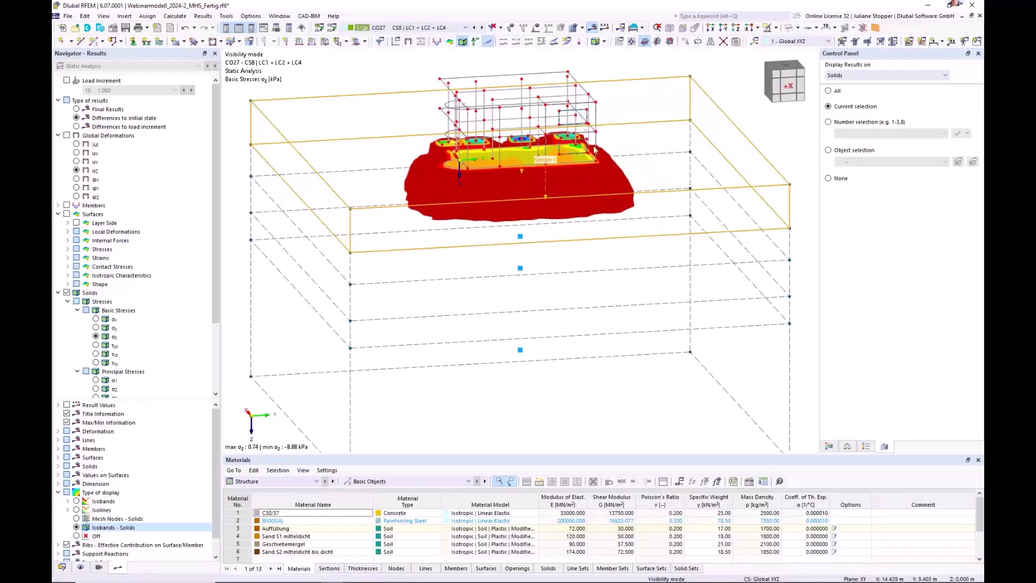
{"action": "scroll", "coordinate": [215, 329], "scroll_direction": "down", "scroll_amount": 2}
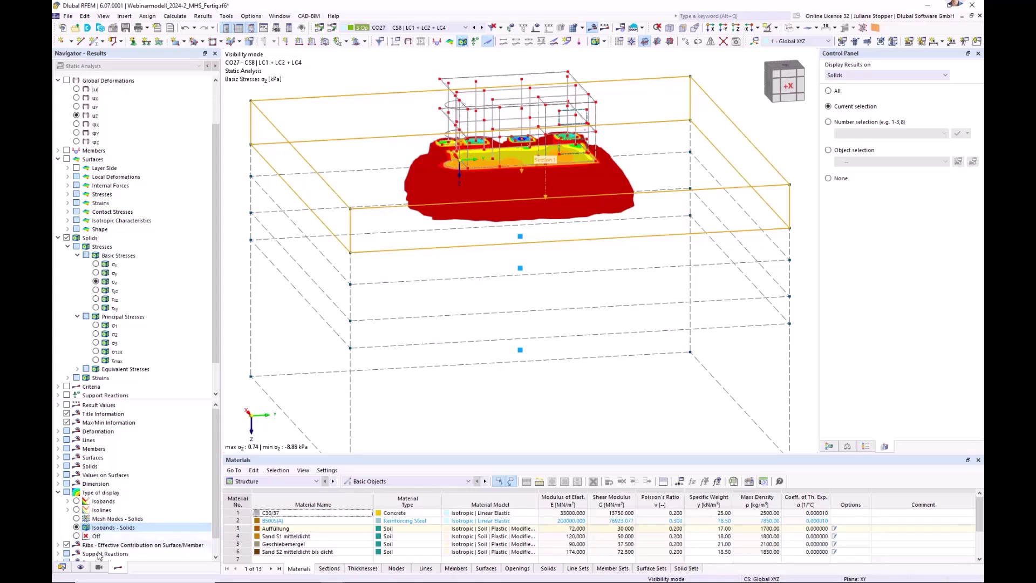
- Open calculation diagram CD1 for editing from the model data
{"action": "left_click", "coordinate": [62, 568]}
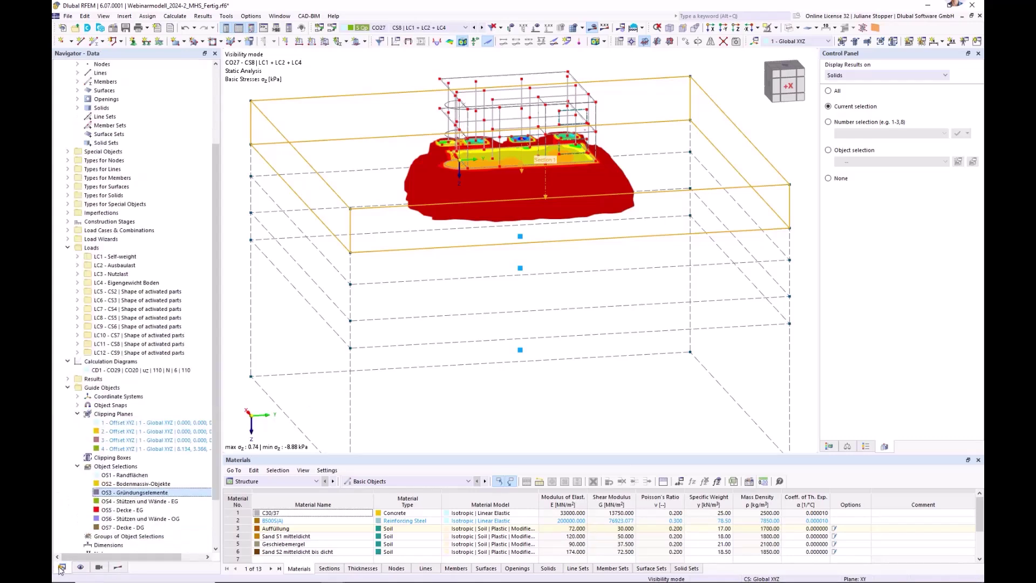
{"action": "left_click", "coordinate": [68, 388]}
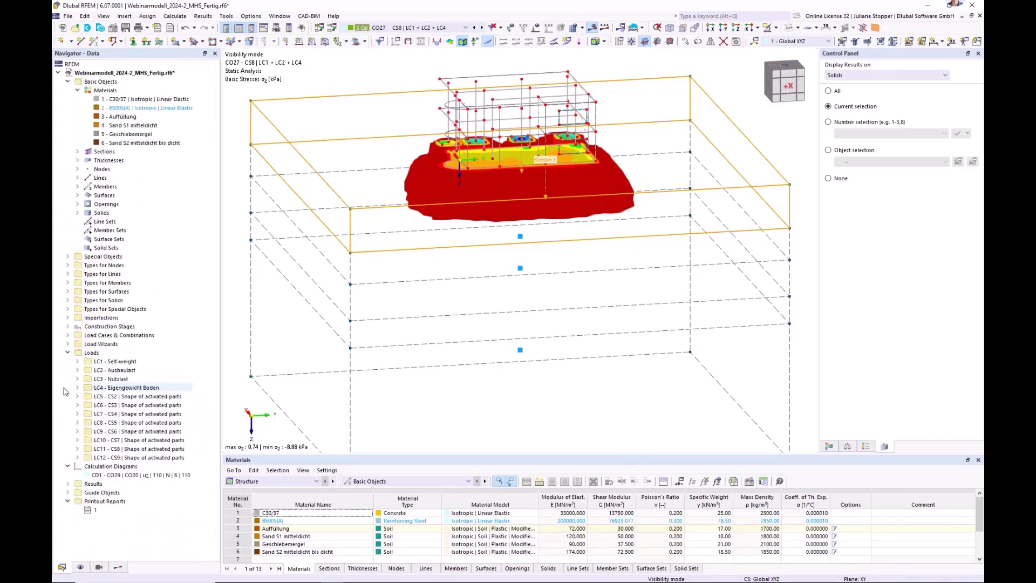
{"action": "left_click", "coordinate": [68, 502]}
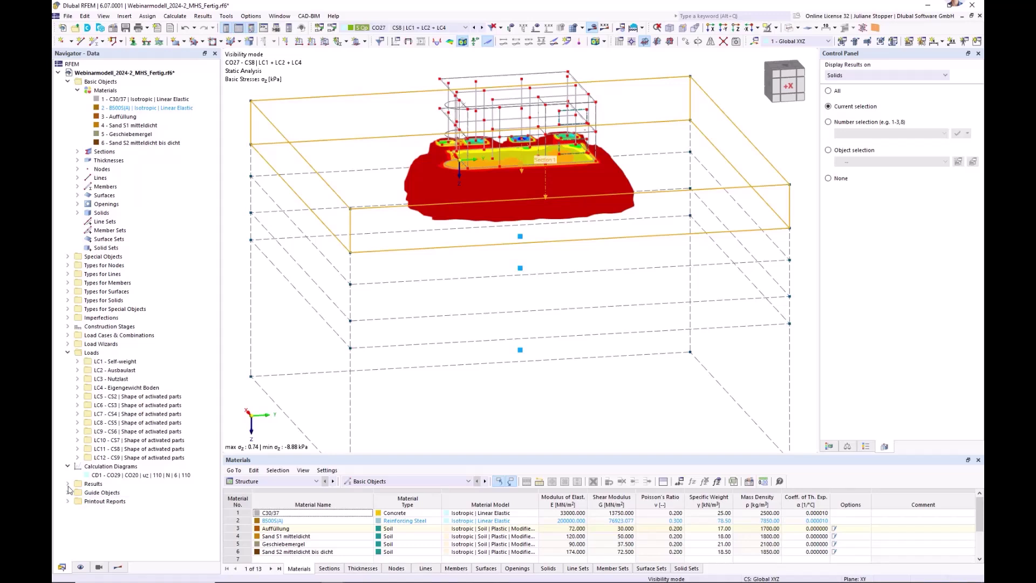
{"action": "right_click", "coordinate": [85, 467]}
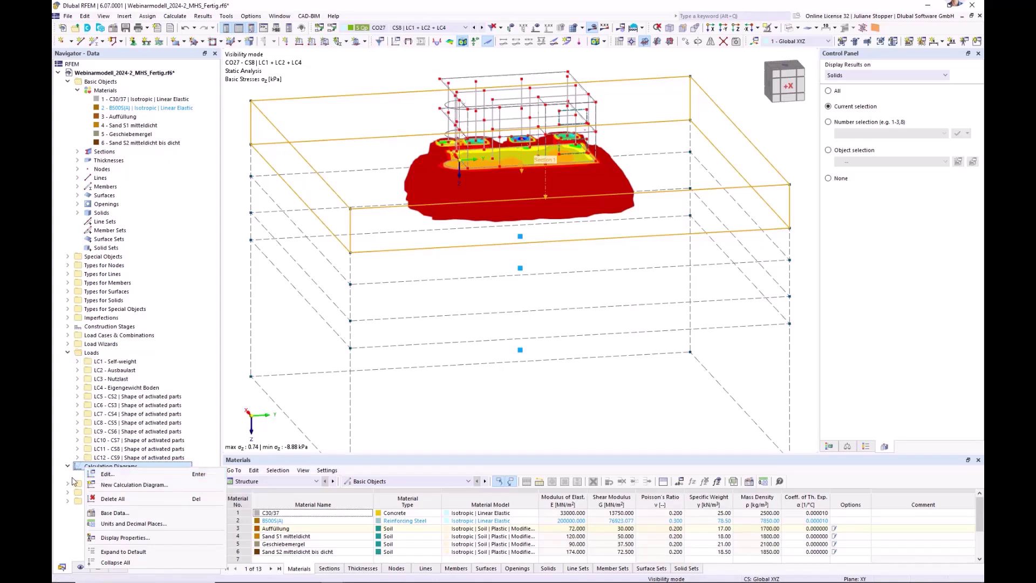
{"action": "left_click", "coordinate": [94, 476]}
{"action": "right_click", "coordinate": [94, 476]}
{"action": "left_click", "coordinate": [116, 482]}
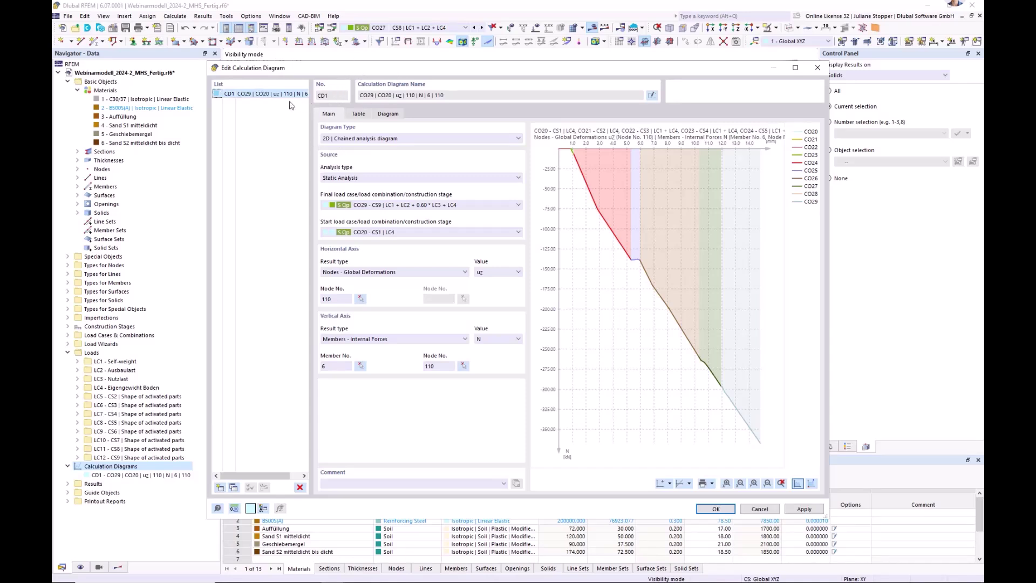
- Preview calculation diagram CD1 as 2D | Basic, and return it to the 2D | Chained analysis diagram type
{"action": "left_click_drag", "start_coordinate": [406, 75], "coordinate": [376, 155]}
{"action": "left_click", "coordinate": [456, 219]}
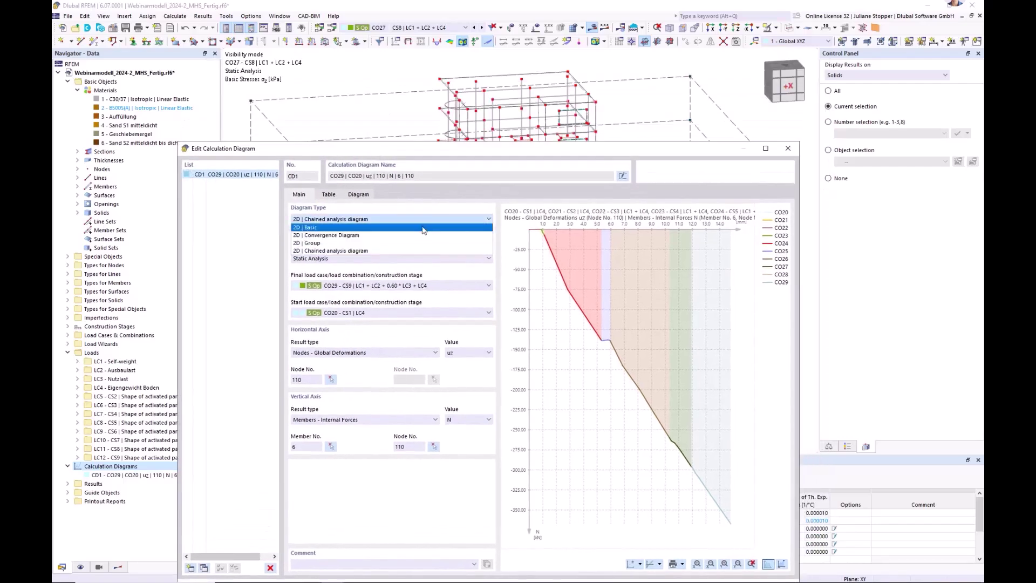
{"action": "left_click", "coordinate": [324, 228]}
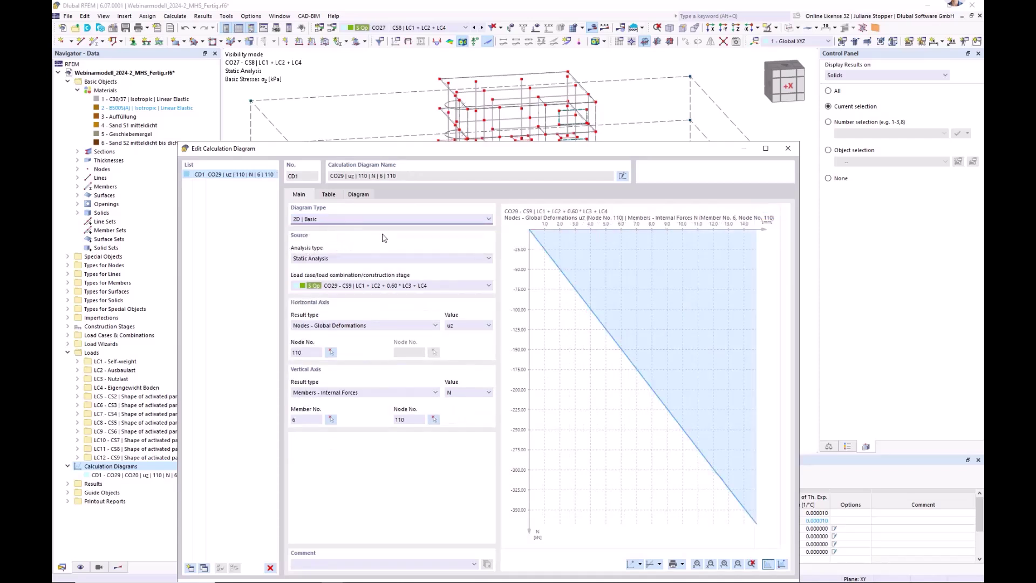
{"action": "left_click", "coordinate": [462, 219]}
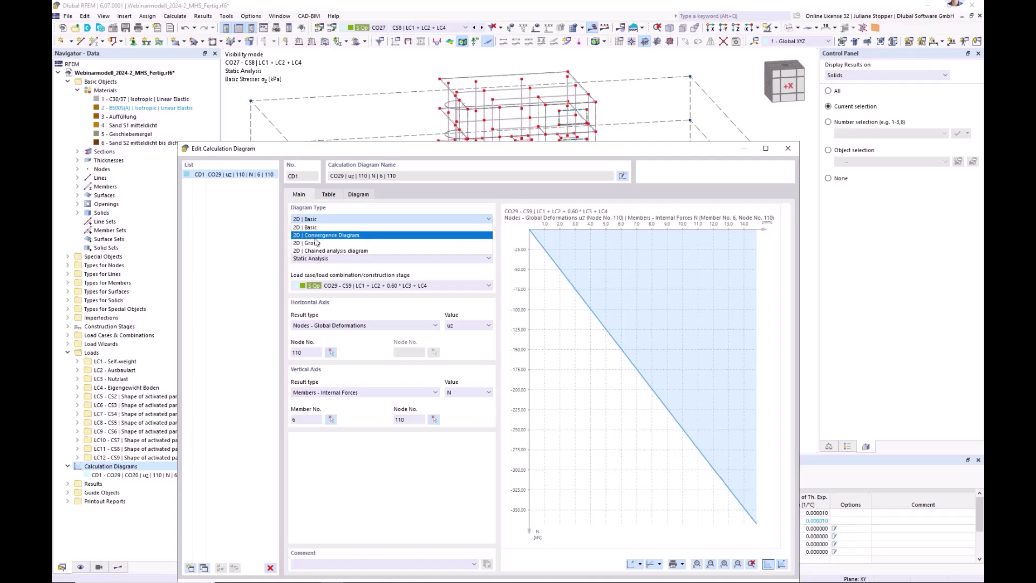
{"action": "left_click", "coordinate": [330, 251]}
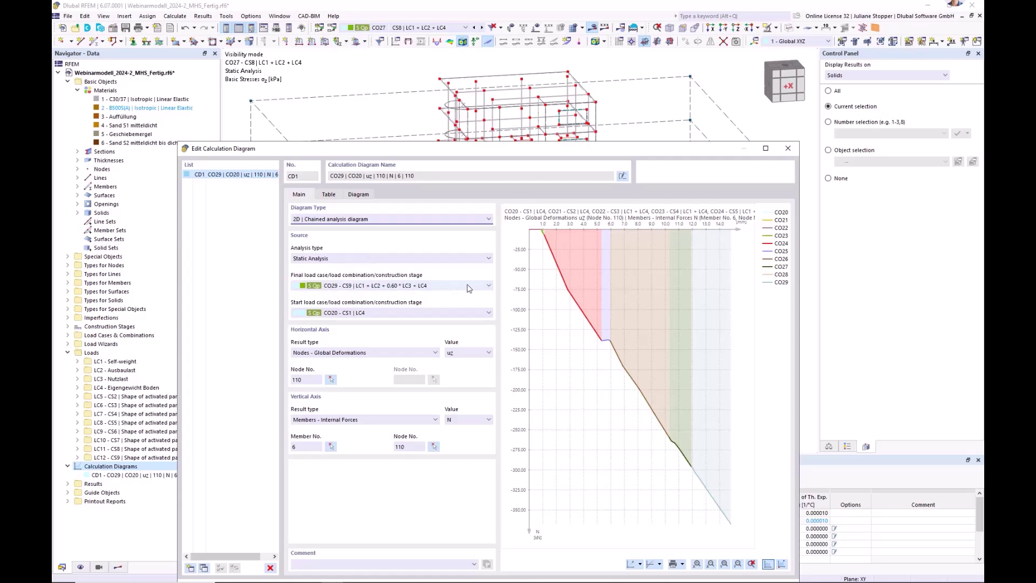
- Choose CO29 - CS9 as the final and CO20 - CS1 as the start load combination of the chained diagram
{"action": "left_click", "coordinate": [489, 285]}
{"action": "scroll", "coordinate": [488, 354], "scroll_direction": "down", "scroll_amount": 3}
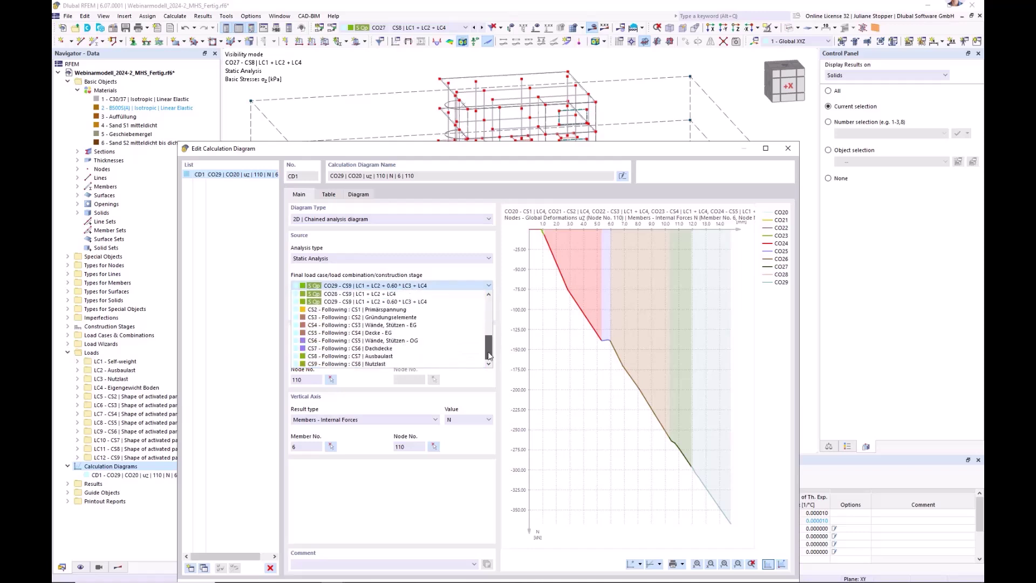
{"action": "scroll", "coordinate": [490, 353], "scroll_direction": "up", "scroll_amount": 1}
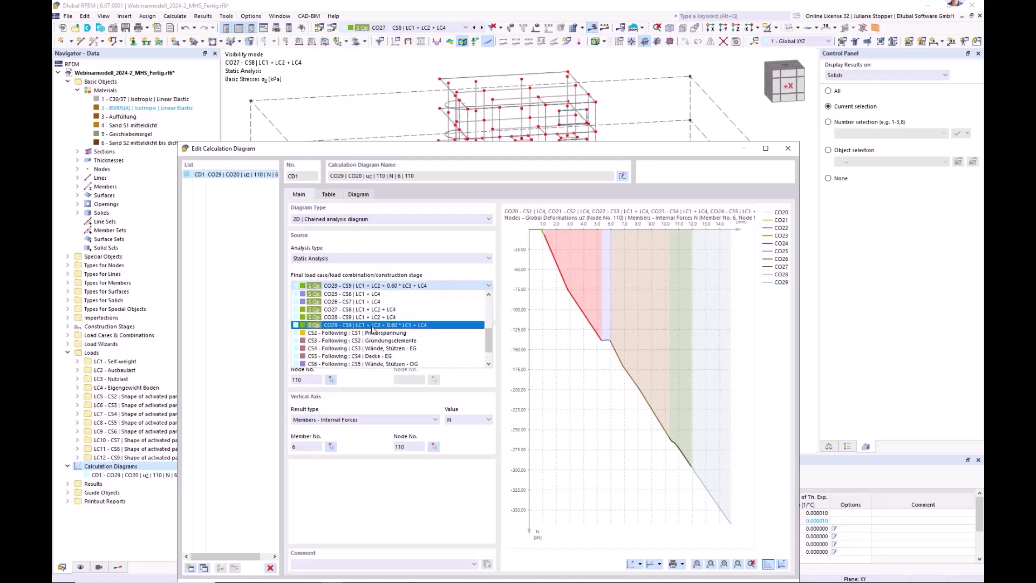
{"action": "left_click", "coordinate": [346, 326]}
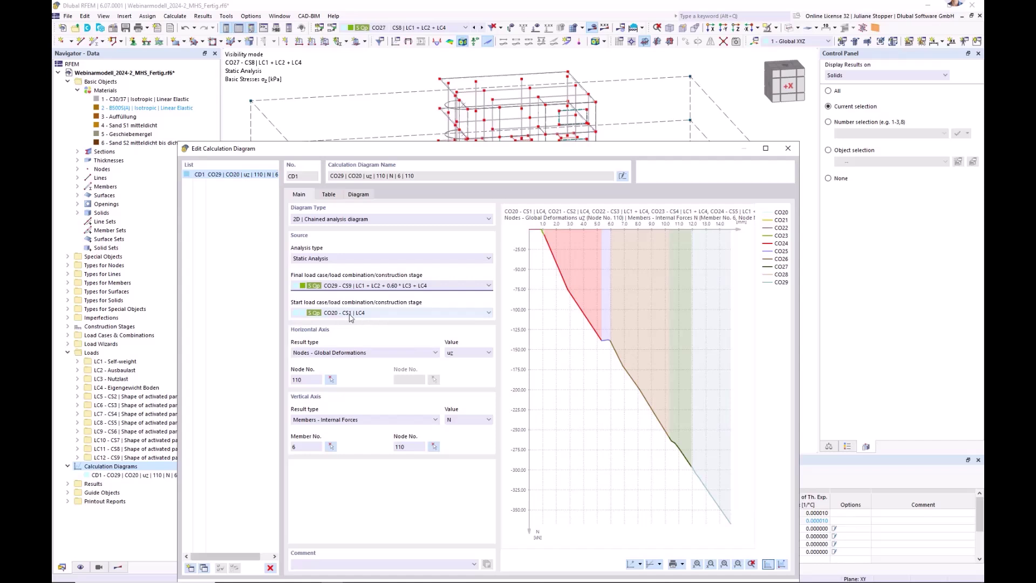
{"action": "left_click", "coordinate": [369, 318]}
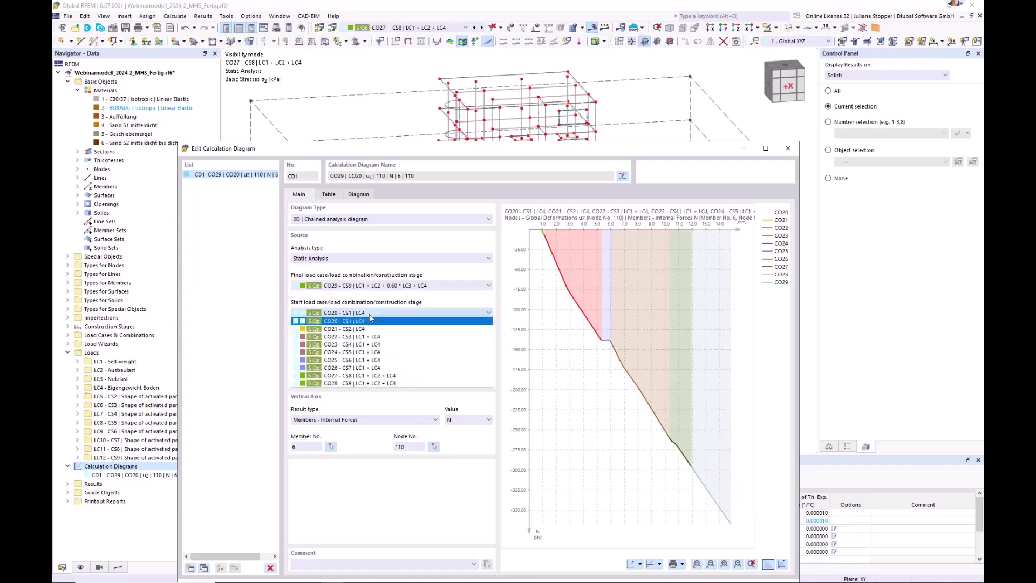
{"action": "left_click", "coordinate": [370, 316]}
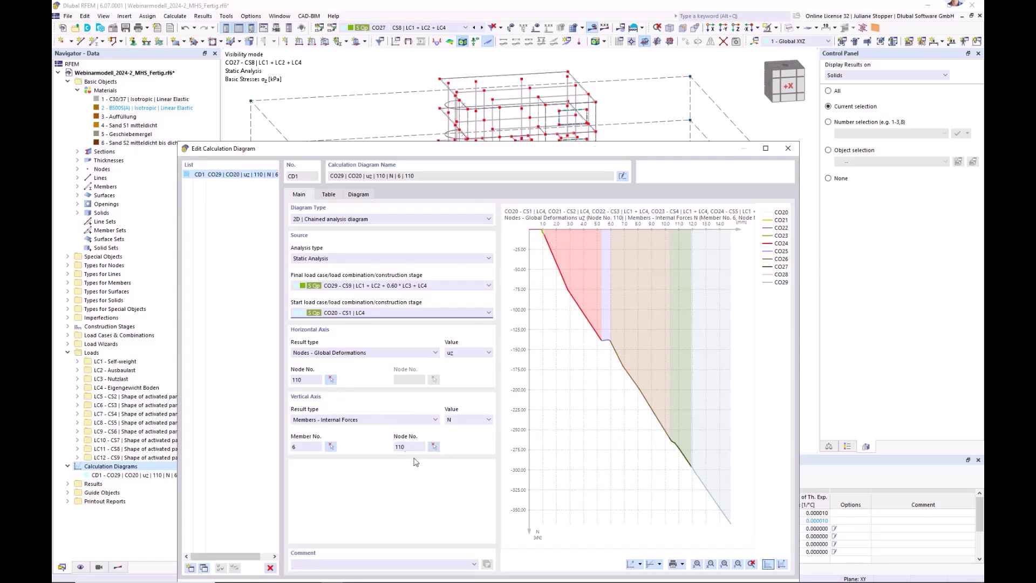
{"action": "left_click", "coordinate": [331, 380]}
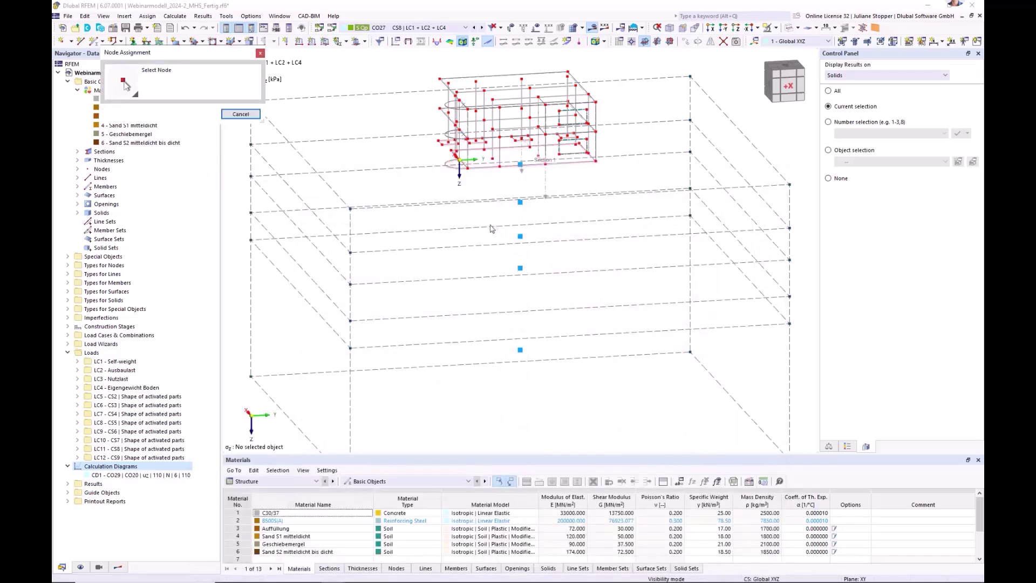
{"action": "middle_click_drag", "start_coordinate": [390, 197], "coordinate": [712, 201], "text": "ctrl"}
{"action": "scroll", "coordinate": [534, 159], "scroll_direction": "up", "scroll_amount": 3}
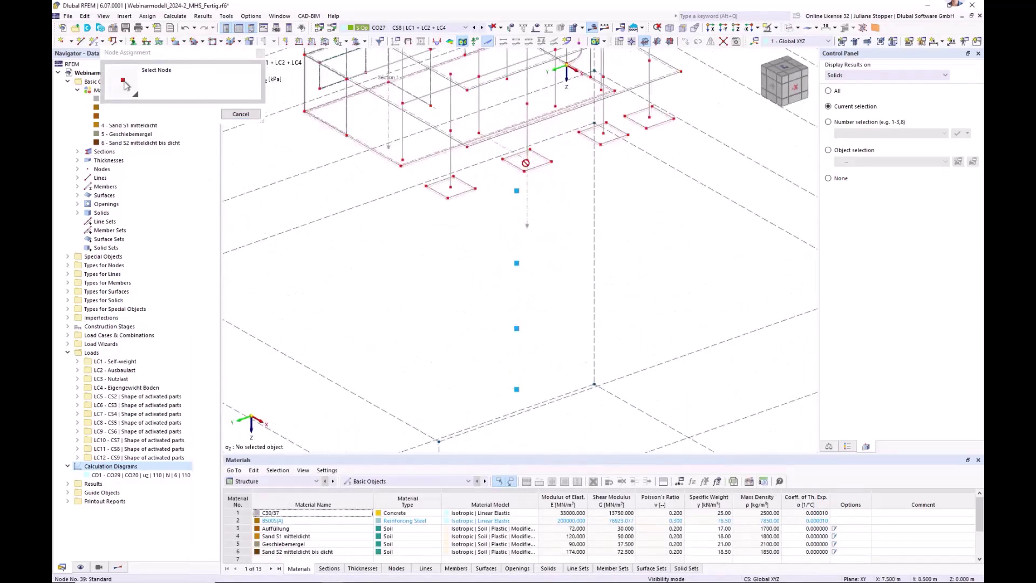
{"action": "left_click", "coordinate": [238, 114]}
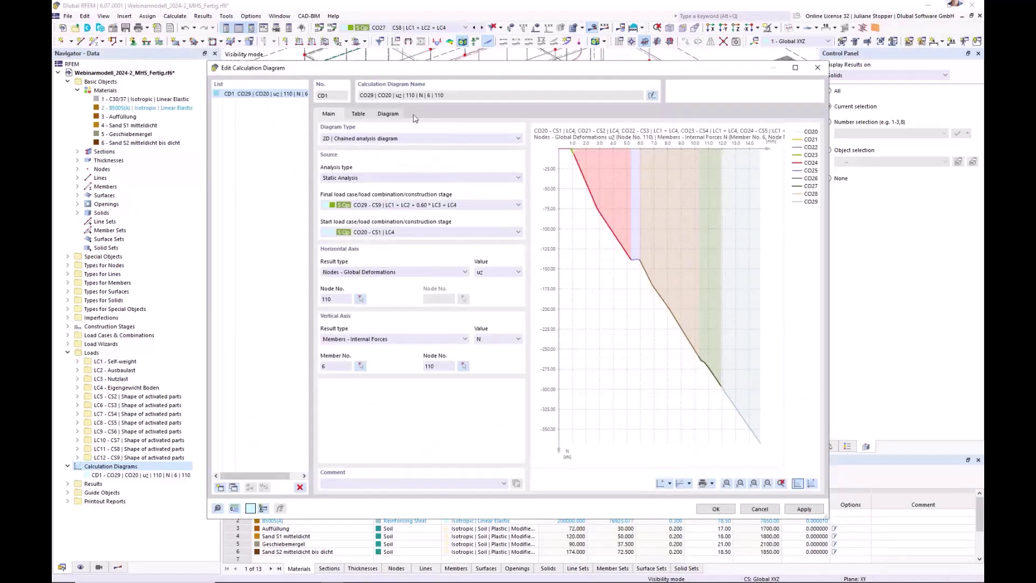
- Inspect the CD1 chained diagram at full dialog size with its characteristic values labelled along the curve
{"action": "left_click_drag", "start_coordinate": [511, 73], "coordinate": [510, 215]}
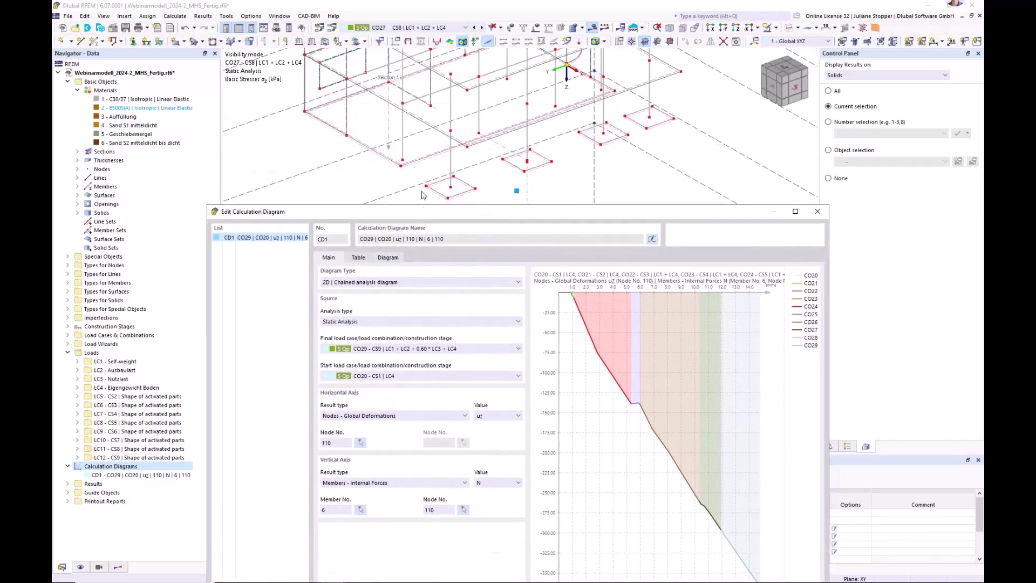
{"action": "left_click_drag", "start_coordinate": [419, 206], "coordinate": [432, 127]}
{"action": "left_click", "coordinate": [402, 178]}
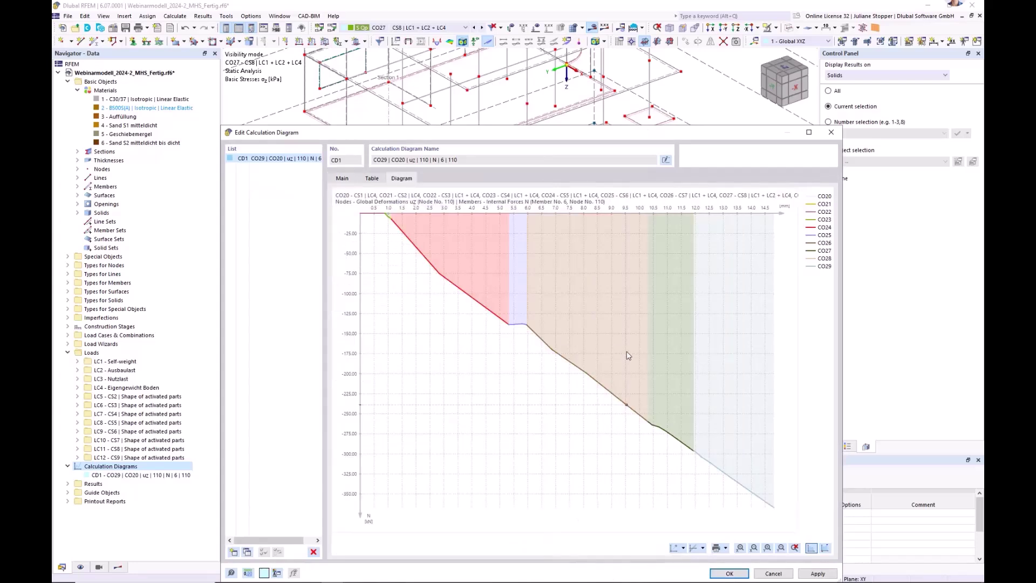
{"action": "left_click", "coordinate": [824, 548]}
{"action": "left_click_drag", "start_coordinate": [631, 134], "coordinate": [613, 58]}
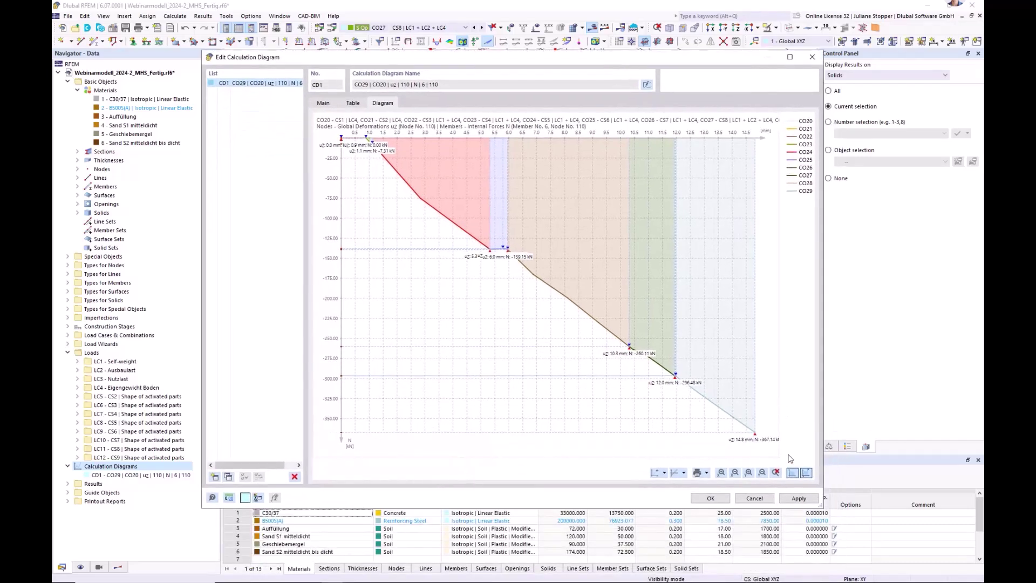
- Review the CD1 value table through its final increment, and return to the main diagram settings
{"action": "left_click", "coordinate": [353, 103]}
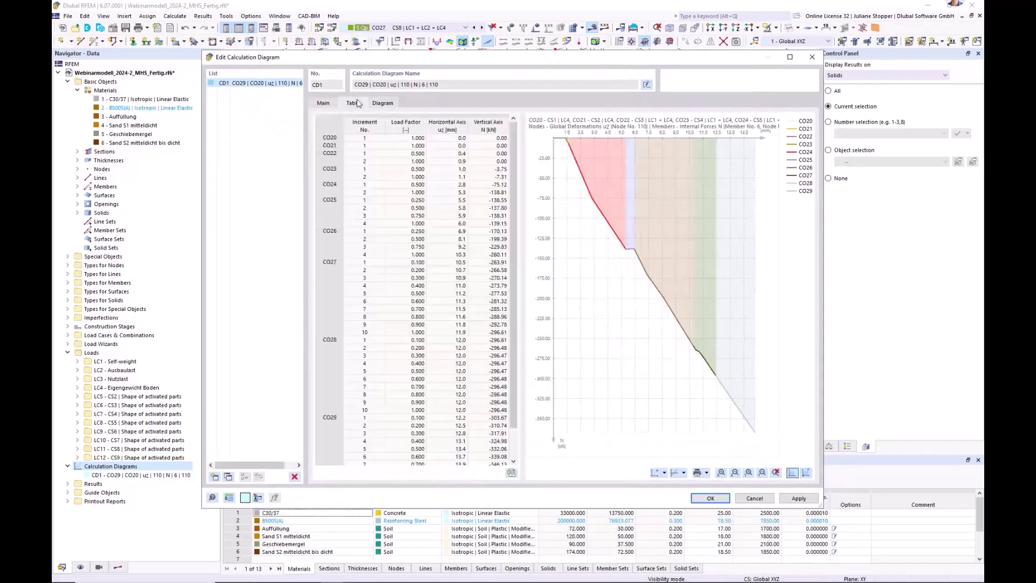
{"action": "left_click_drag", "start_coordinate": [520, 291], "coordinate": [521, 490]}
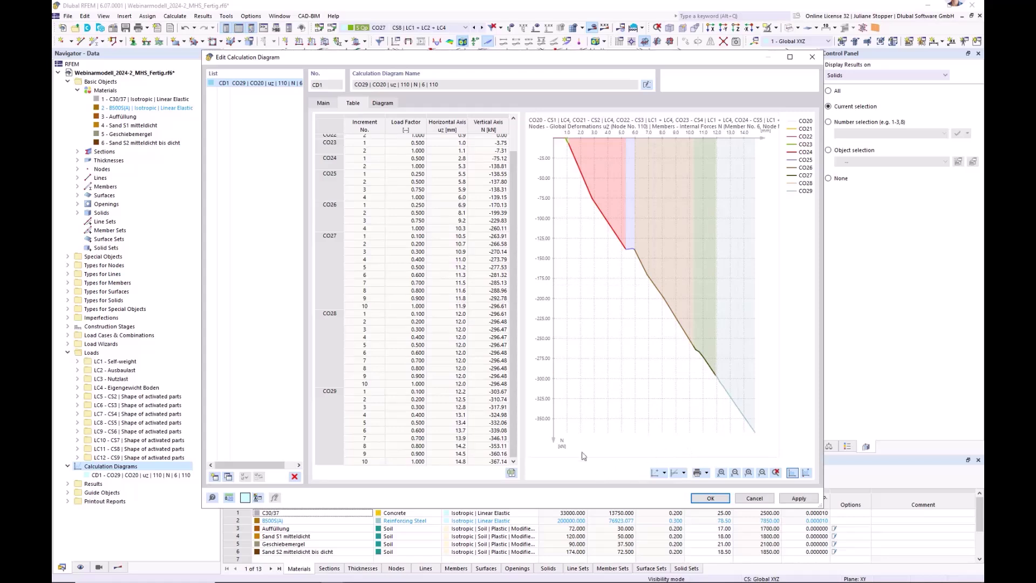
{"action": "left_click", "coordinate": [324, 104]}
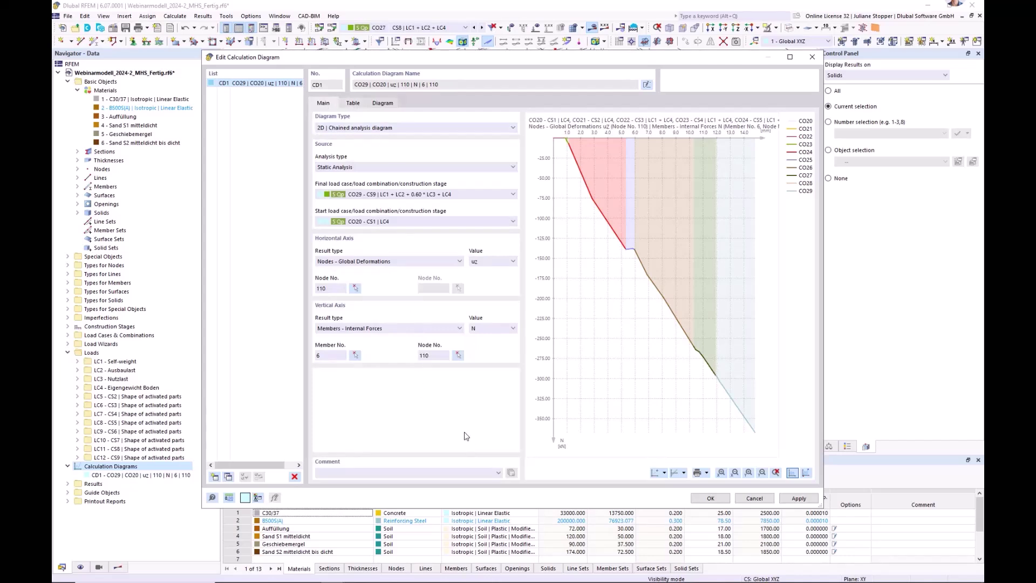
- Check the graphics printing options for the diagram, and accept the settings of calculation diagram CD1
{"action": "left_click", "coordinate": [707, 473]}
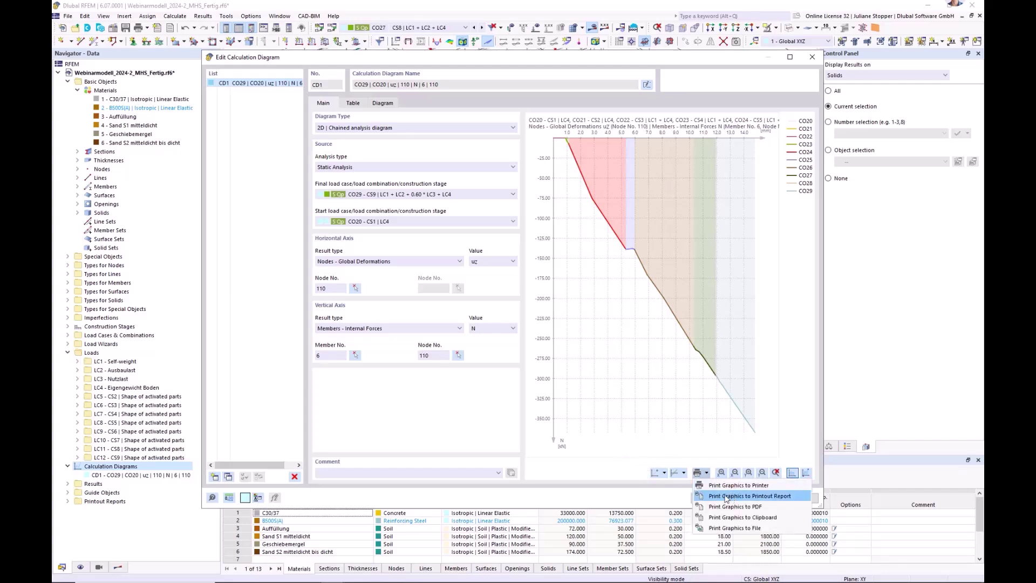
{"action": "left_click", "coordinate": [651, 490]}
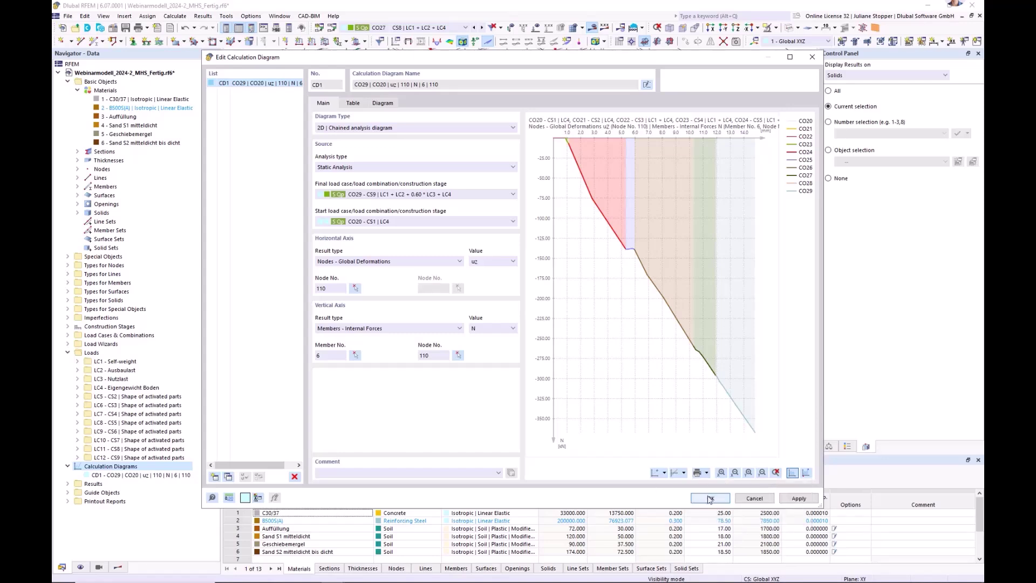
{"action": "left_click", "coordinate": [707, 473]}
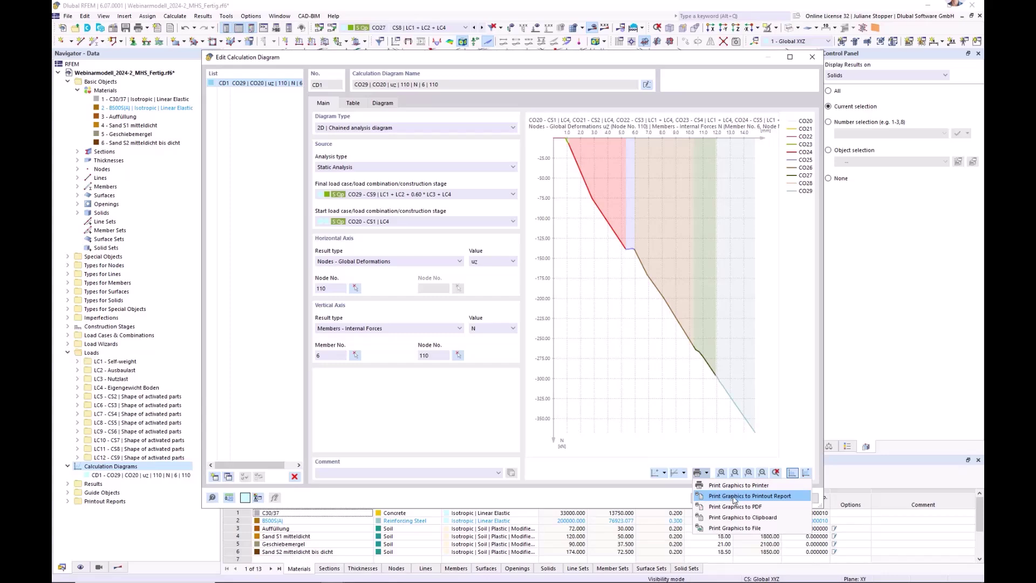
{"action": "left_click", "coordinate": [648, 494]}
{"action": "left_click", "coordinate": [705, 499]}
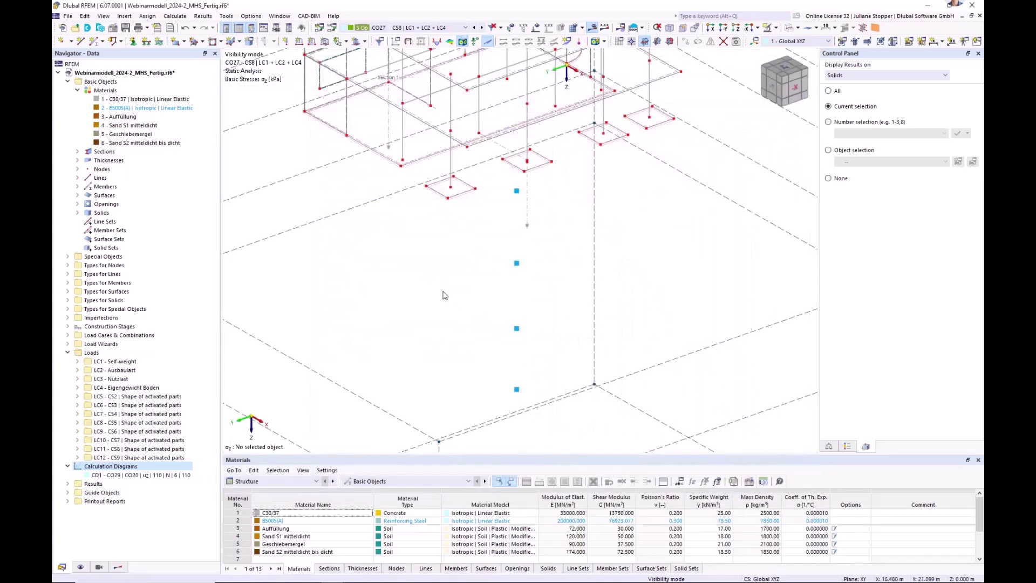
- Show the entire building and soil model, and switch its rendering from wireframe to solid and on to transparent
{"action": "left_click", "coordinate": [669, 41]}
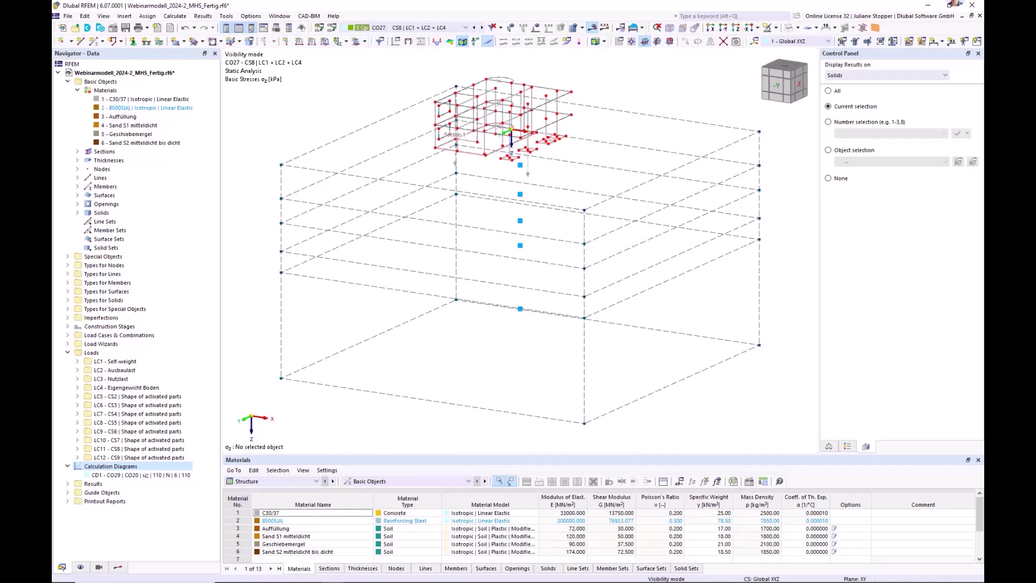
{"action": "left_click", "coordinate": [789, 28]}
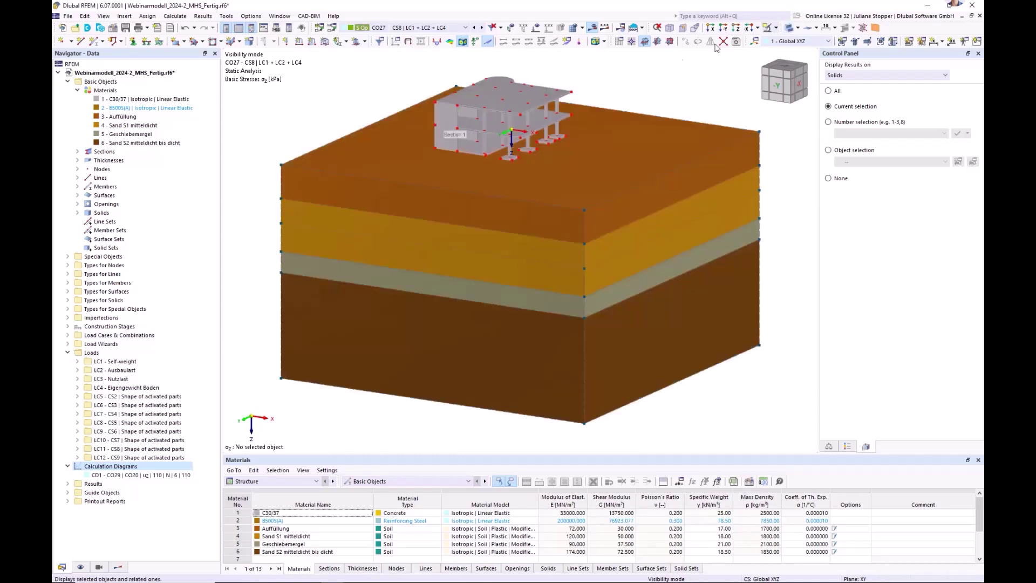
{"action": "left_click", "coordinate": [789, 28]}
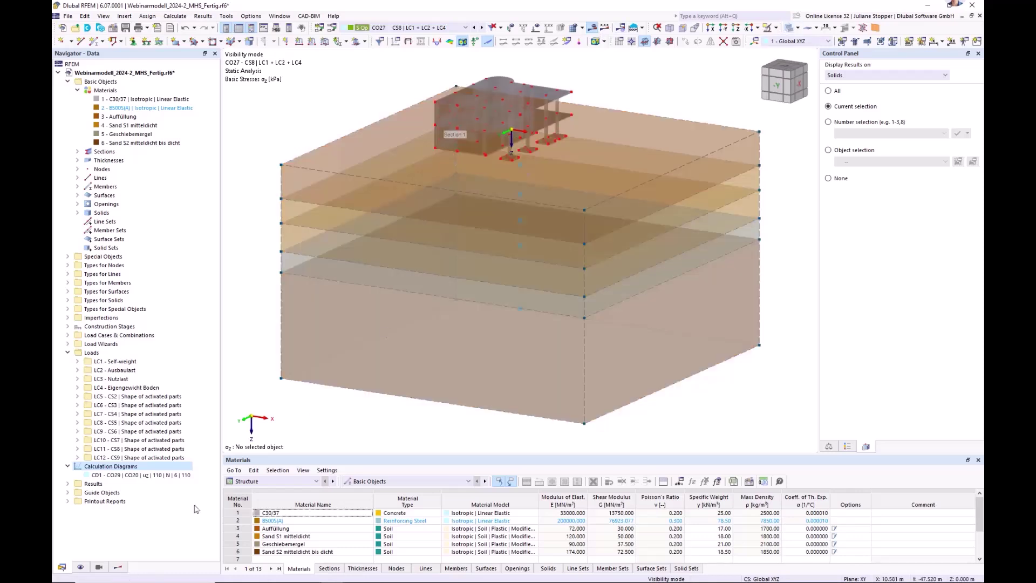
- Display the global deformations uz instead of the solid stresses, with the building rendered as a wireframe
{"action": "left_click", "coordinate": [120, 568]}
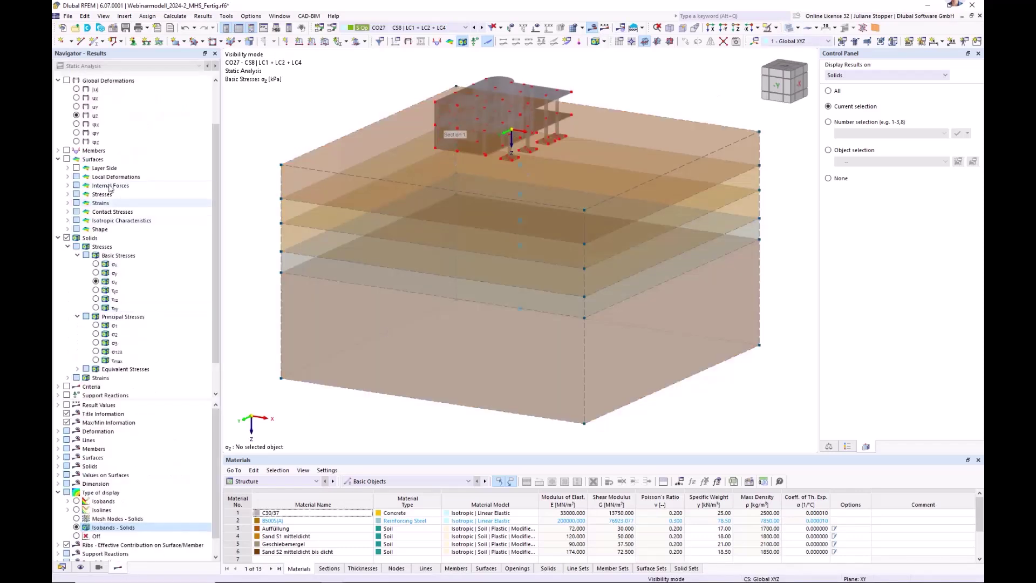
{"action": "left_click", "coordinate": [66, 80]}
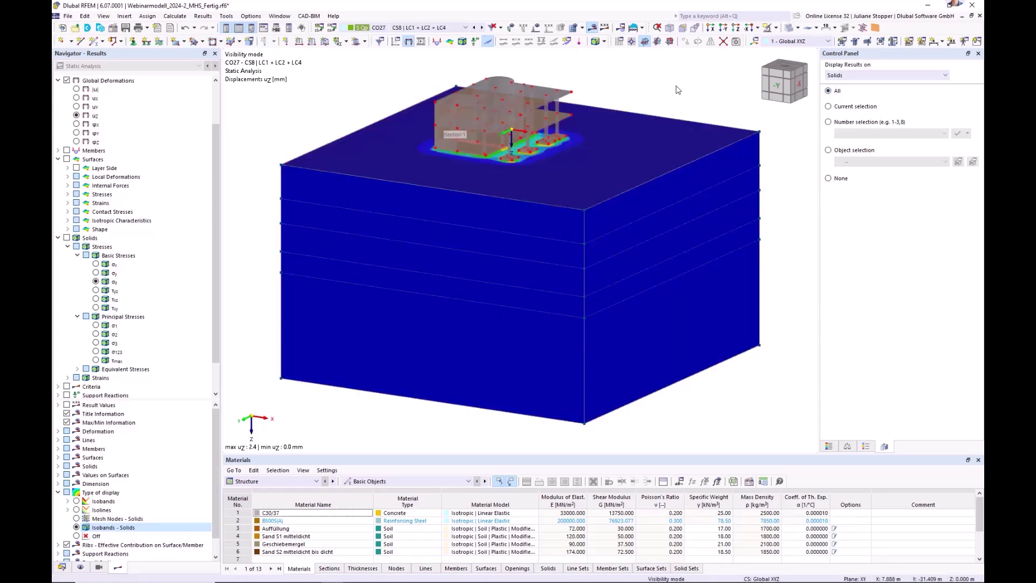
{"action": "left_click", "coordinate": [790, 28]}
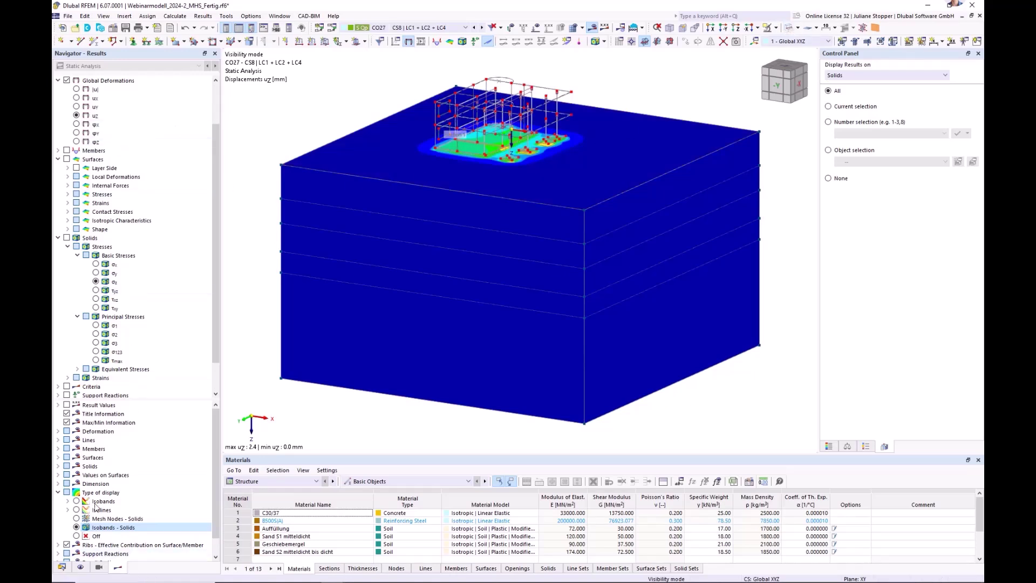
- Hide the nodes in the model display, and inspect the uz settlements around the slab and footings
{"action": "scroll", "coordinate": [97, 222], "scroll_direction": "up", "scroll_amount": 2}
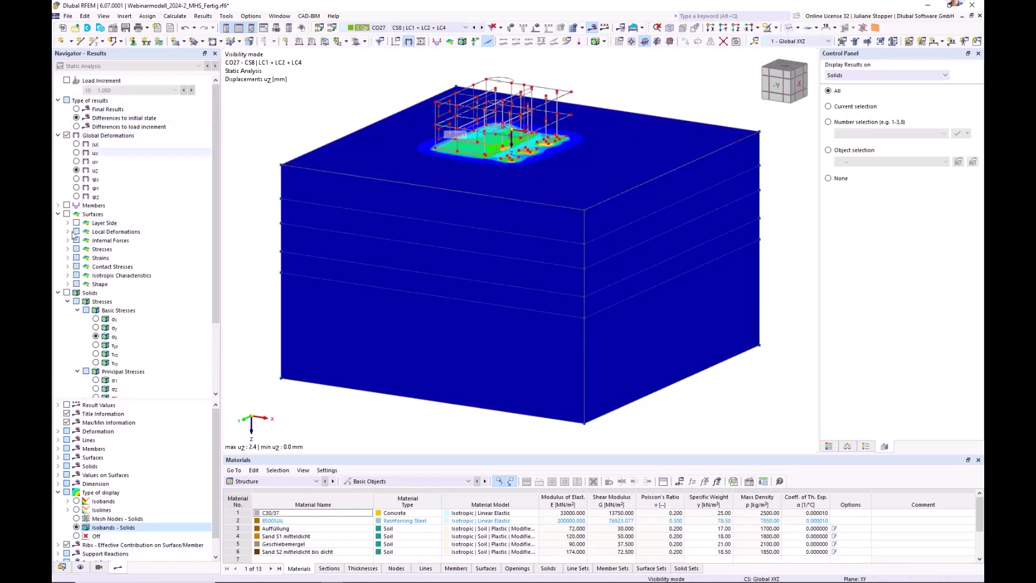
{"action": "left_click", "coordinate": [100, 567]}
{"action": "left_click", "coordinate": [81, 567]}
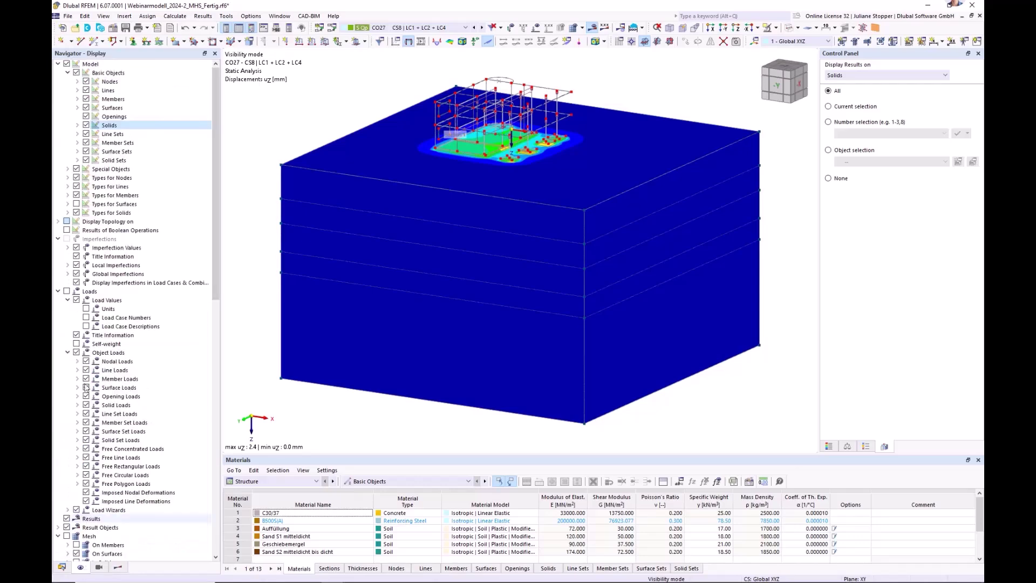
{"action": "left_click", "coordinate": [86, 82]}
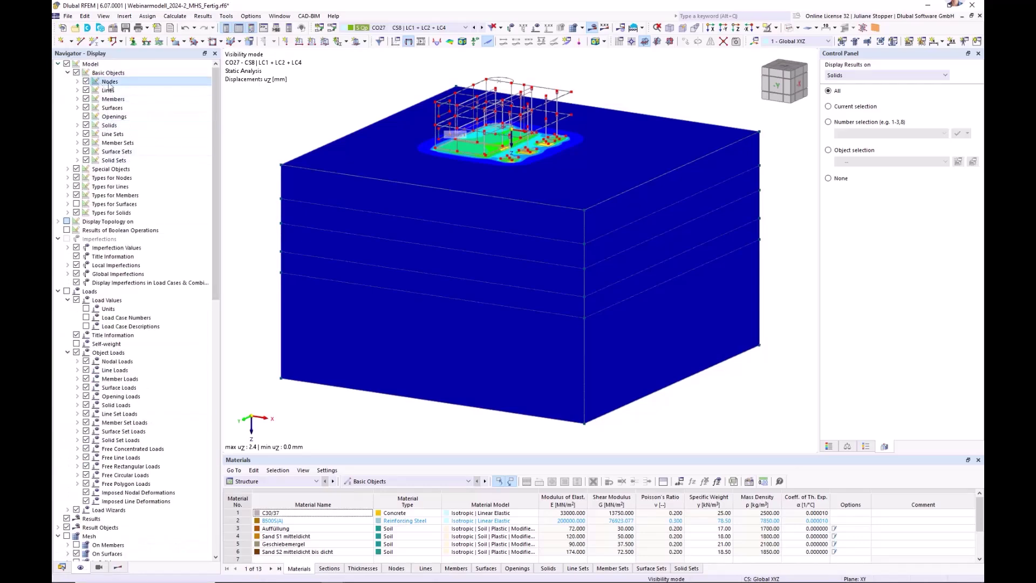
{"action": "middle_click_drag", "start_coordinate": [816, 243], "coordinate": [728, 267], "text": "ctrl"}
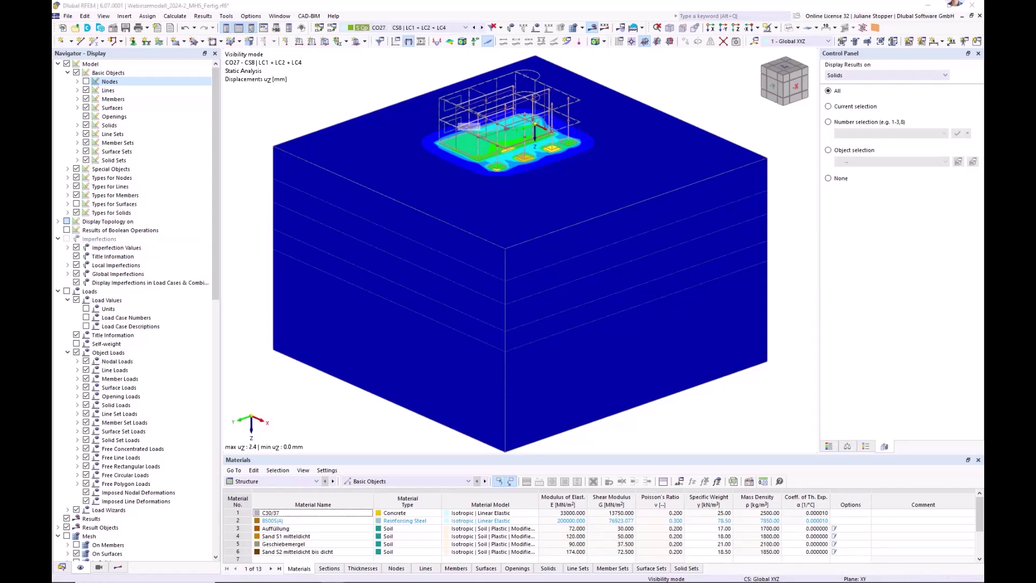
- Switch to the Triax-No-01-Sand_240702.rf6 model, and look through the definition of material 4 - Abritrary Sand (MHS), dense
{"action": "left_click", "coordinate": [215, 382]}
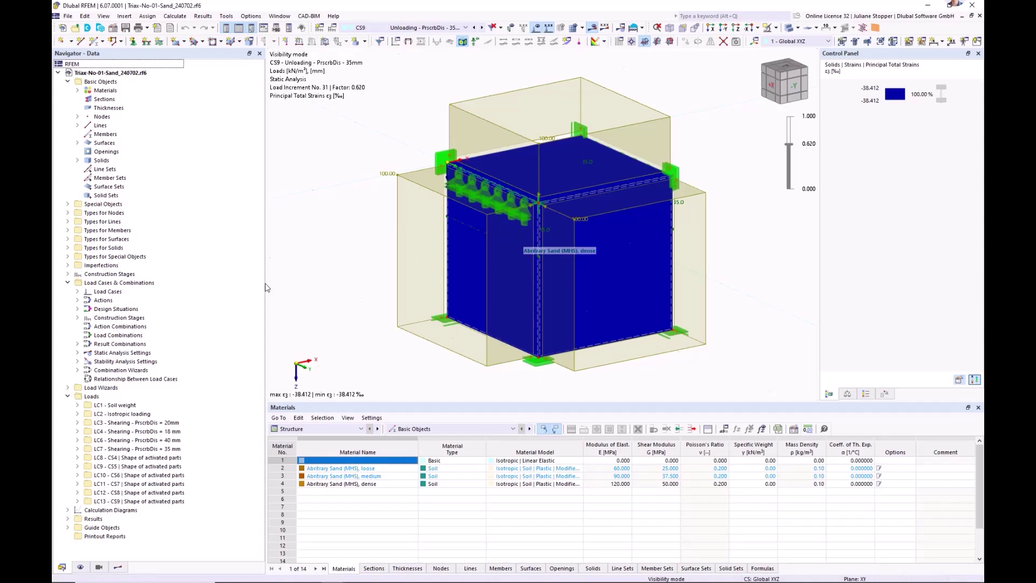
{"action": "left_click_drag", "start_coordinate": [262, 284], "coordinate": [244, 284]}
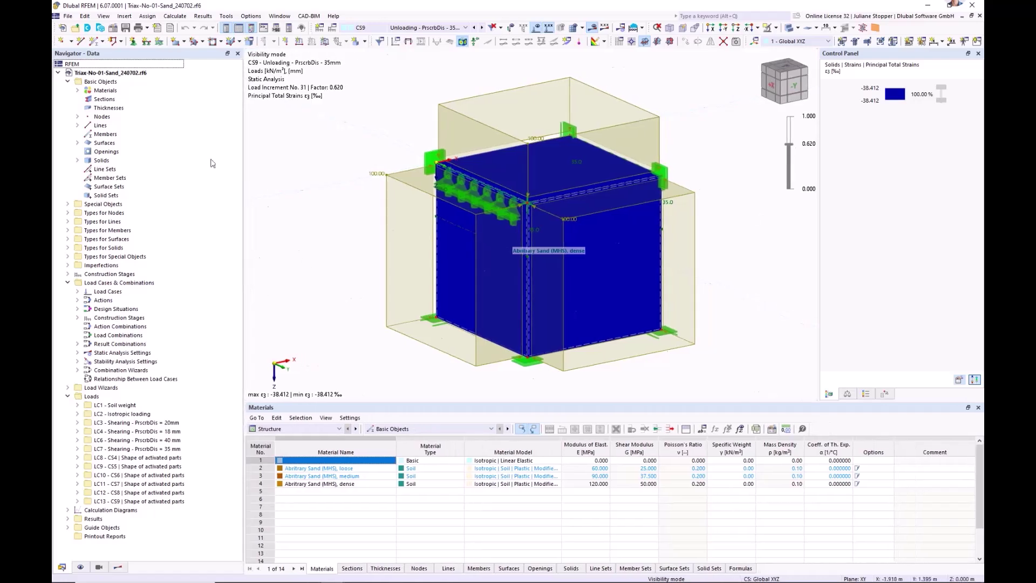
{"action": "left_click", "coordinate": [77, 90]}
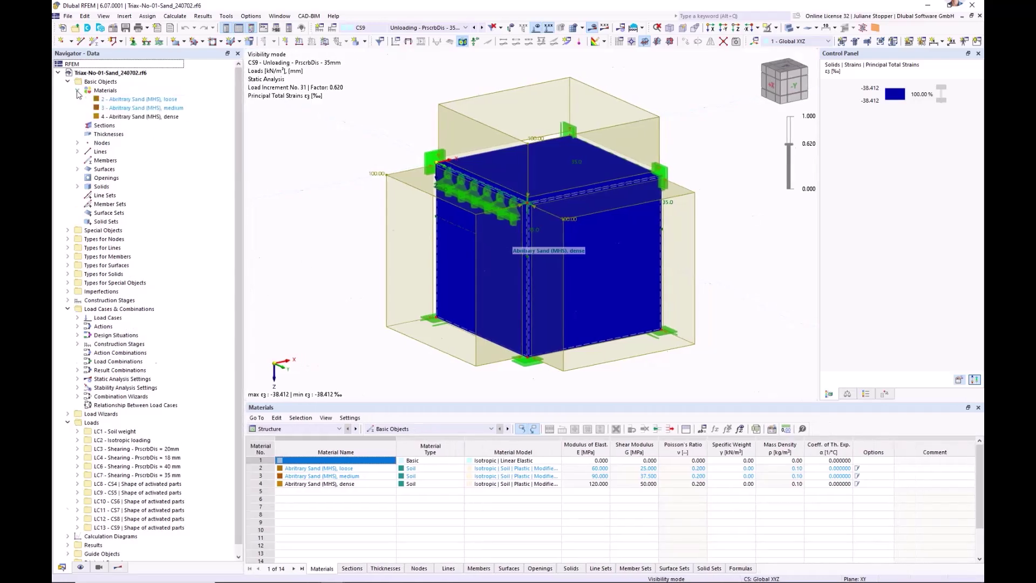
{"action": "double_click", "coordinate": [141, 116]}
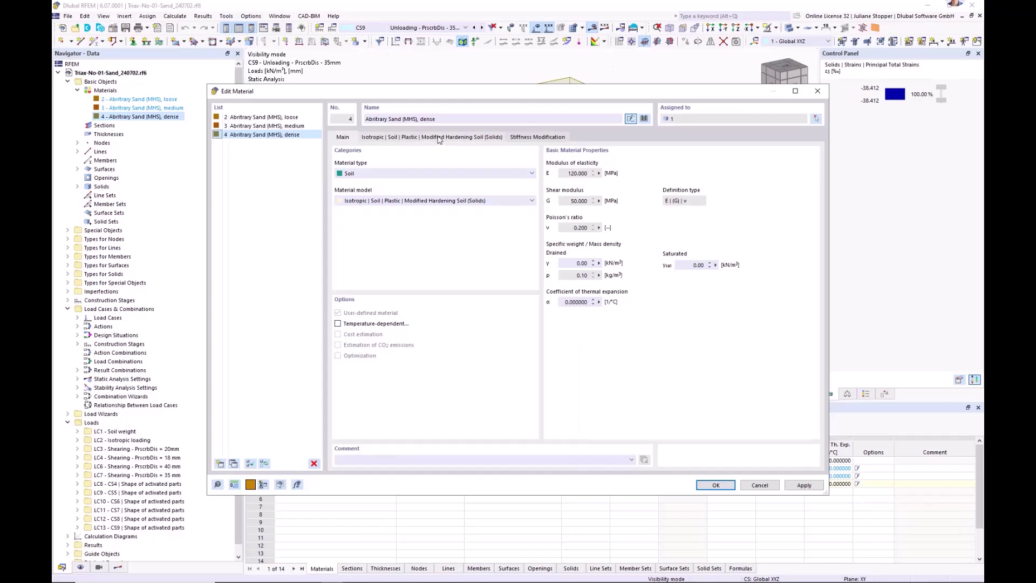
{"action": "left_click", "coordinate": [440, 137]}
{"action": "left_click", "coordinate": [345, 137]}
{"action": "left_click", "coordinate": [716, 485]}
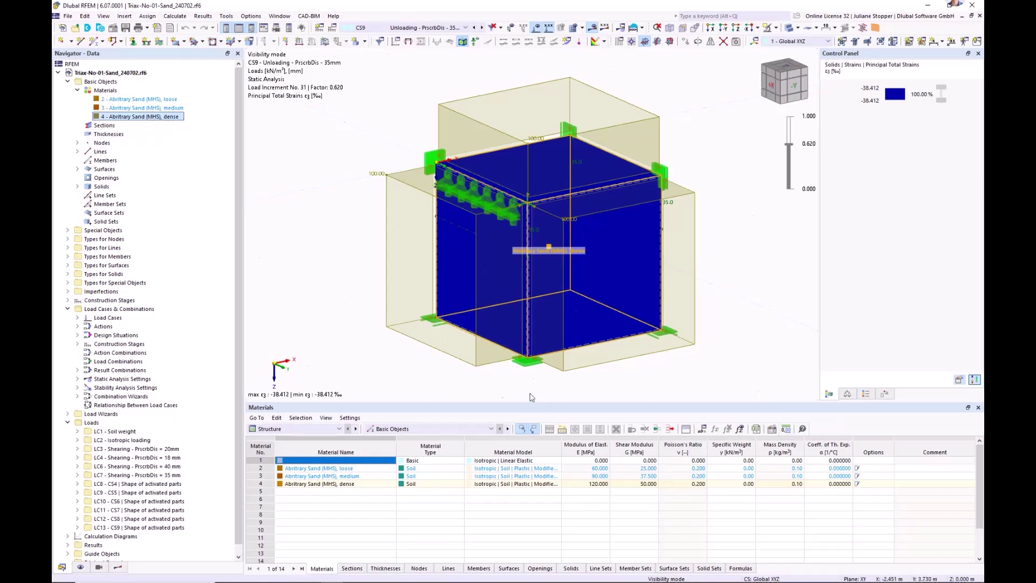
- Review the Modified Hardening Soil strength, stiffness and preconsolidation parameters of the dense sand without changing them
{"action": "left_click_drag", "start_coordinate": [672, 409], "coordinate": [671, 431]}
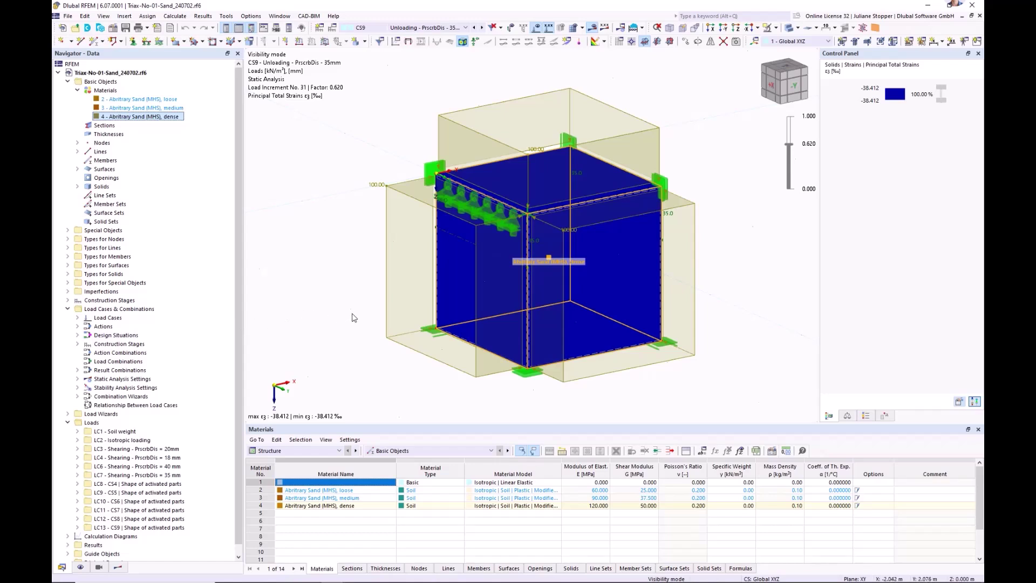
{"action": "double_click", "coordinate": [170, 118]}
{"action": "left_click", "coordinate": [402, 139]}
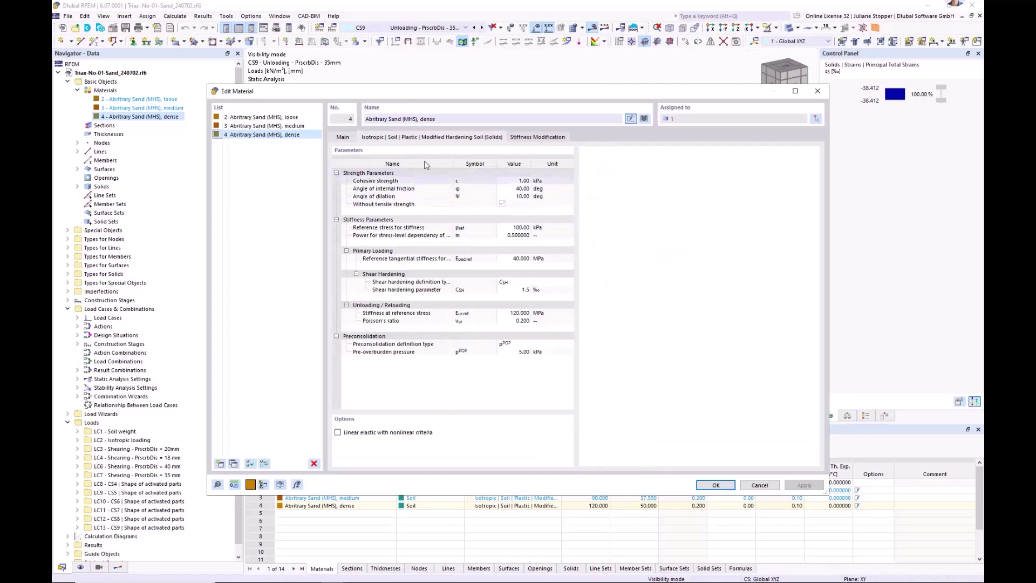
{"action": "left_click", "coordinate": [345, 138]}
{"action": "left_click", "coordinate": [763, 485]}
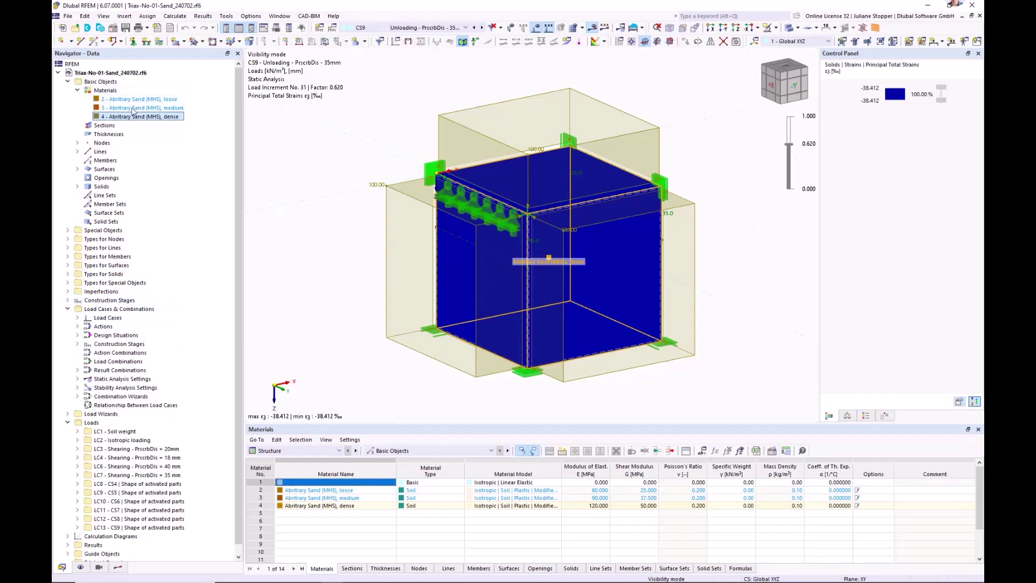
- Expand the construction stages, and view CS1 - Start and CS4 - Nil step in the model
{"action": "left_click", "coordinate": [68, 301]}
{"action": "left_click", "coordinate": [89, 310]}
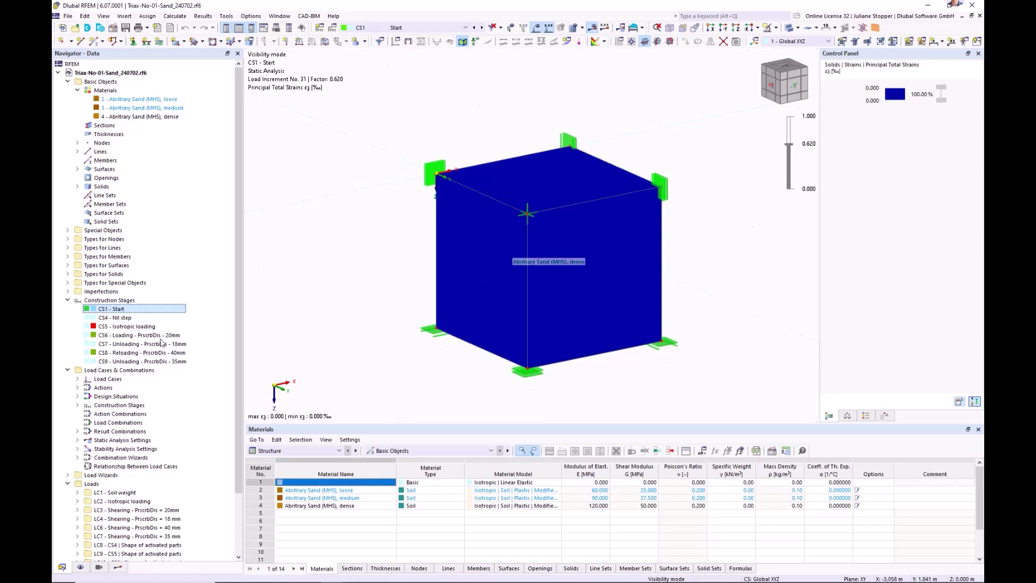
{"action": "left_click", "coordinate": [113, 318]}
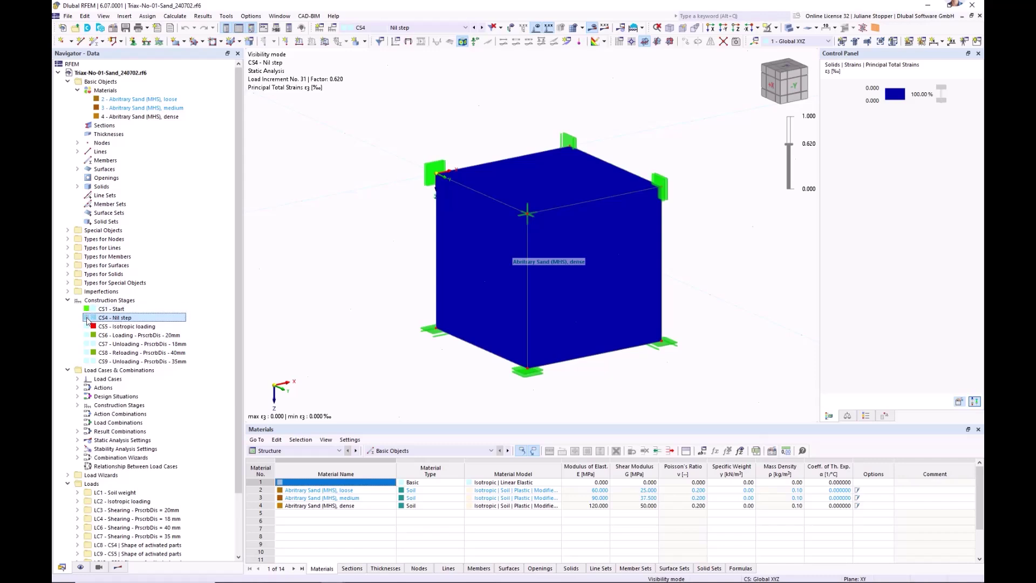
- Review the analysis and structure modification settings of construction stages CS1 and CS4 without changing them
{"action": "left_click", "coordinate": [78, 405]}
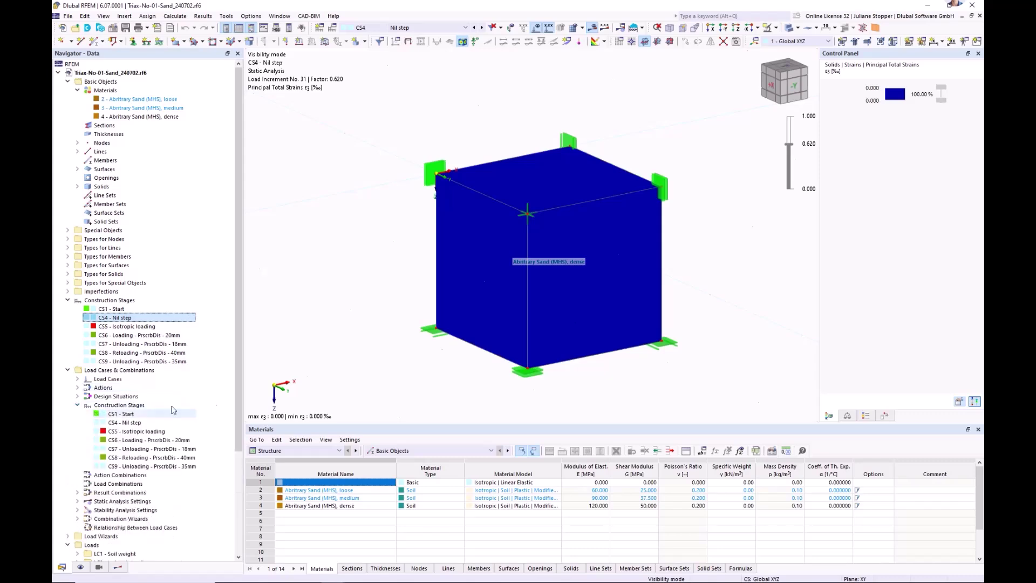
{"action": "left_click", "coordinate": [129, 414]}
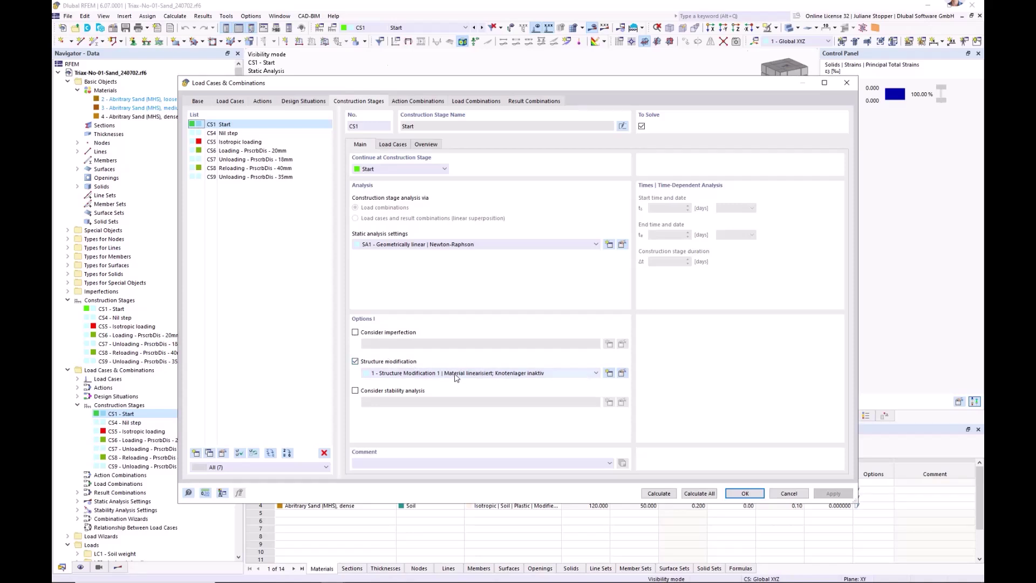
{"action": "left_click", "coordinate": [225, 134]}
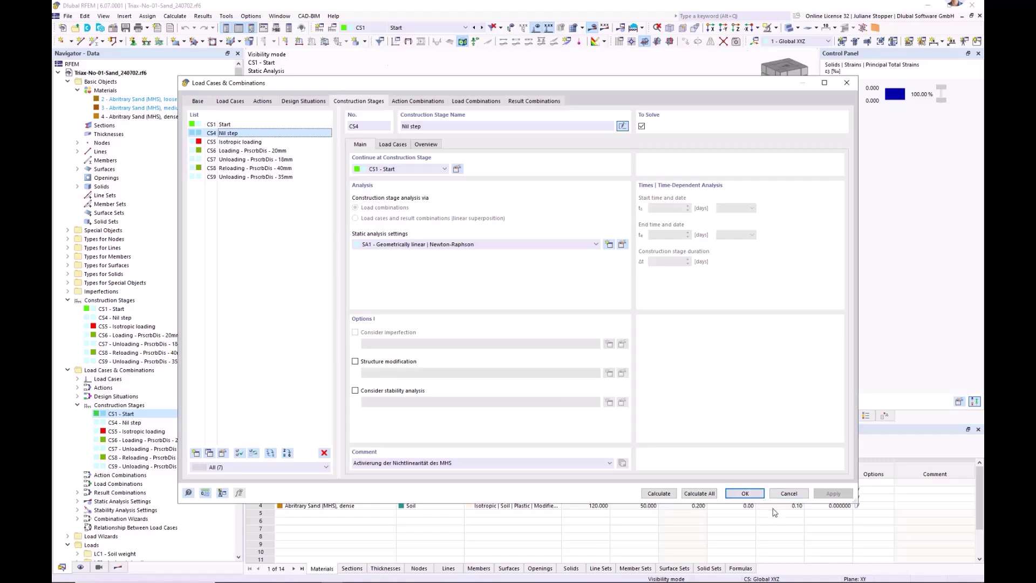
{"action": "left_click", "coordinate": [788, 494]}
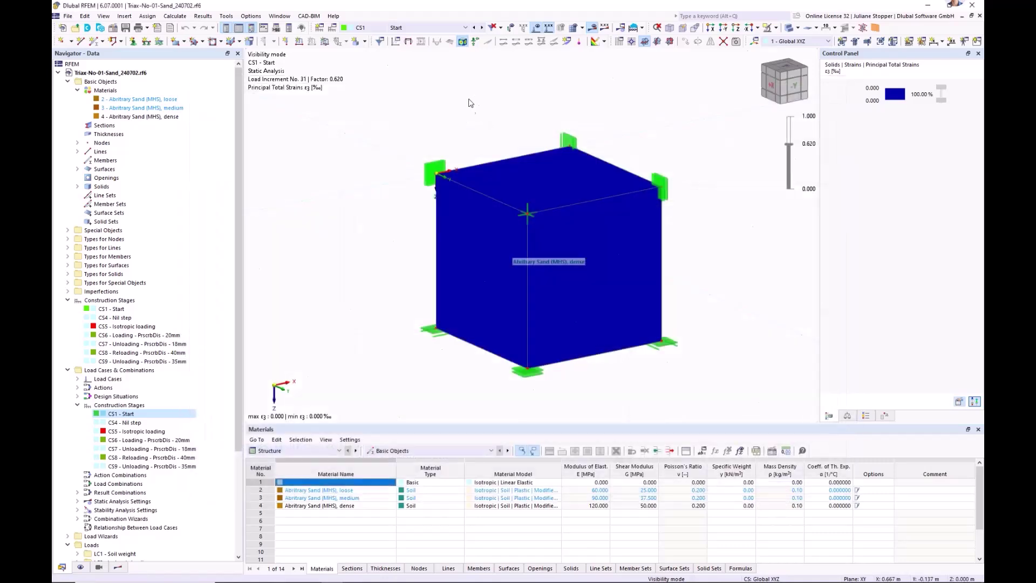
- Advance from CS1 - Start to the results of construction stage CS5 - Isotropic loading
{"action": "left_click", "coordinate": [480, 28]}
{"action": "left_click", "coordinate": [482, 28]}
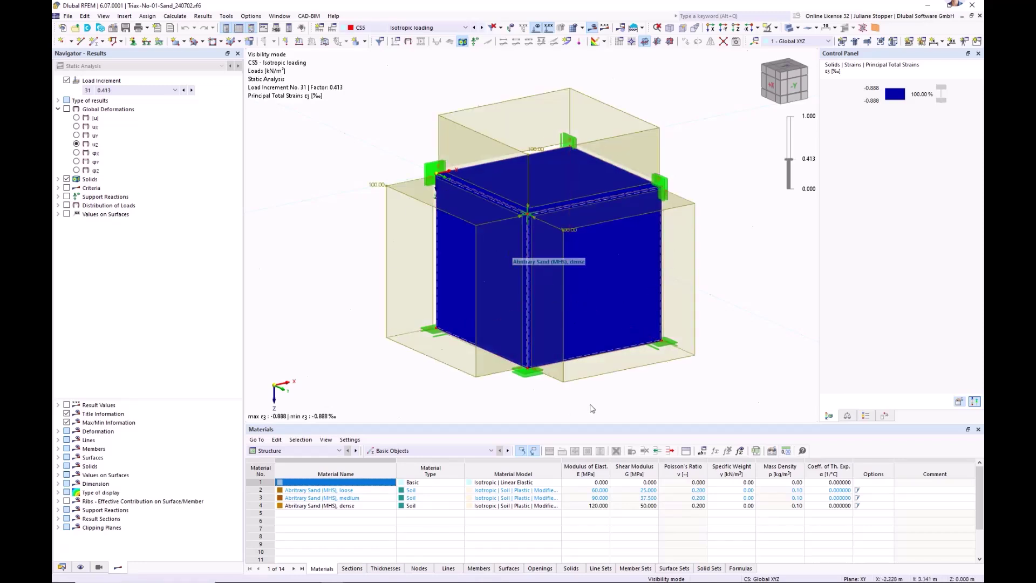
- Show the results of construction stages CS6 - Loading, CS7 - Unloading and CS8 - Reloading one after another in the model
{"action": "left_click", "coordinate": [62, 568]}
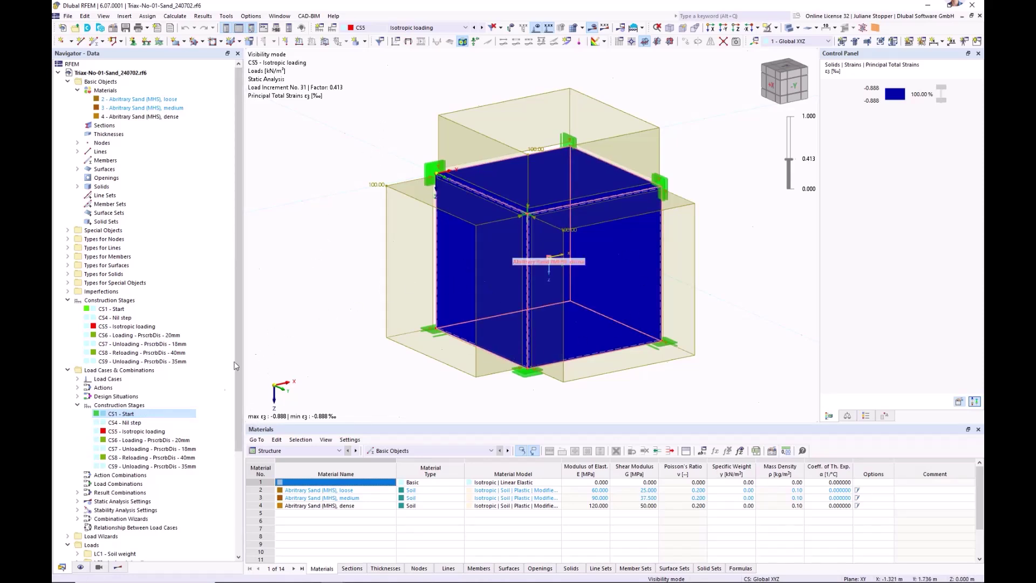
{"action": "left_click", "coordinate": [163, 442]}
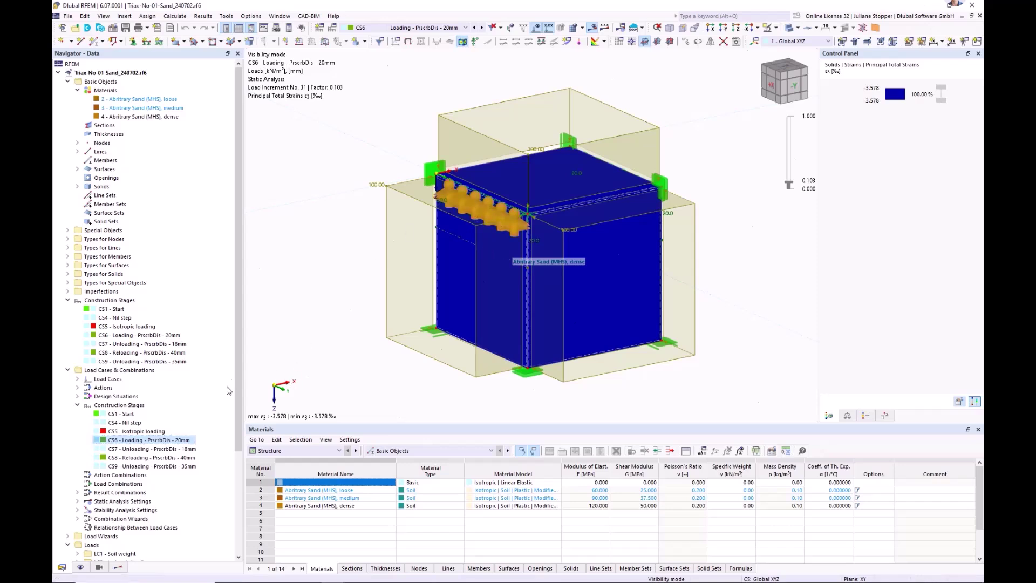
{"action": "left_click", "coordinate": [164, 450]}
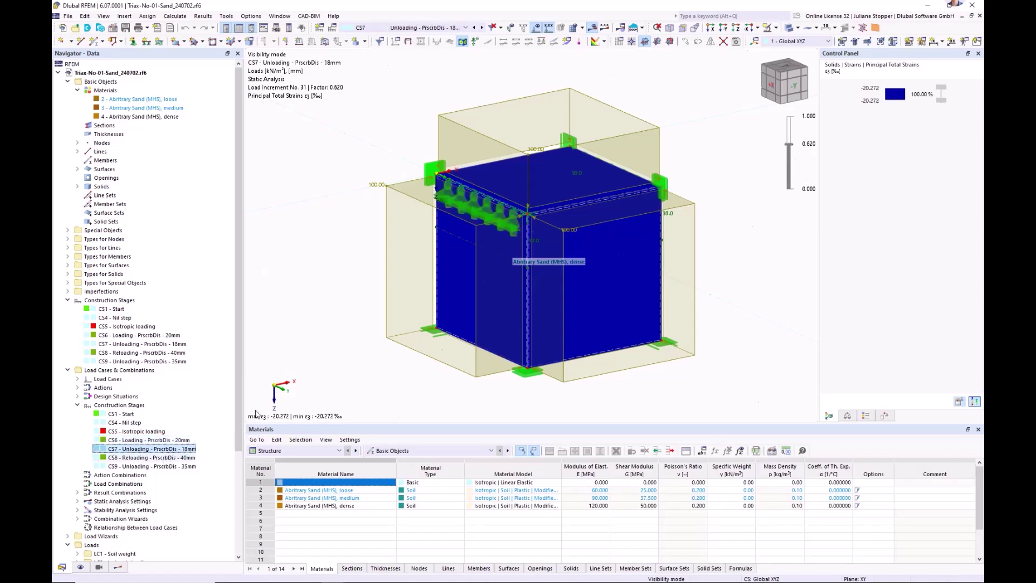
{"action": "scroll", "coordinate": [139, 494], "scroll_direction": "down", "scroll_amount": 1}
{"action": "left_click", "coordinate": [108, 431]}
{"action": "scroll", "coordinate": [77, 452], "scroll_direction": "down", "scroll_amount": 1}
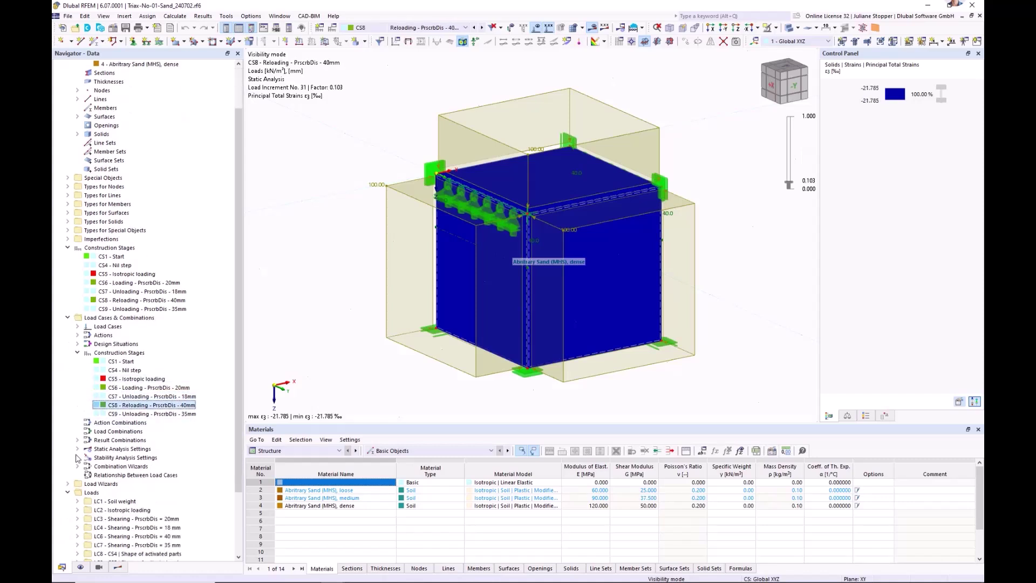
- Examine the source settings, increment table and full-size curve of calculation diagram CD2 without changing them
{"action": "scroll", "coordinate": [77, 457], "scroll_direction": "down", "scroll_amount": 3}
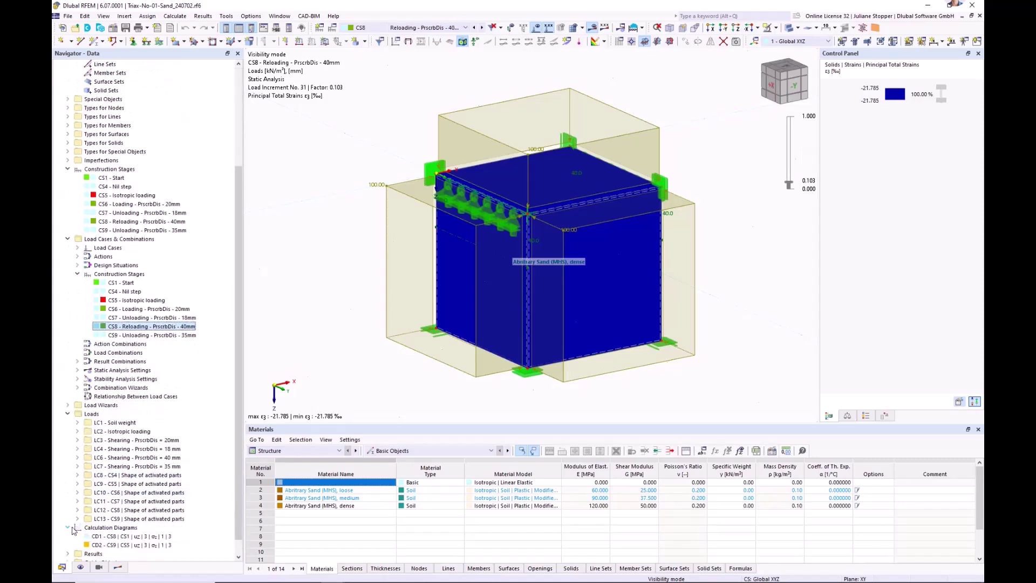
{"action": "left_click", "coordinate": [129, 545]}
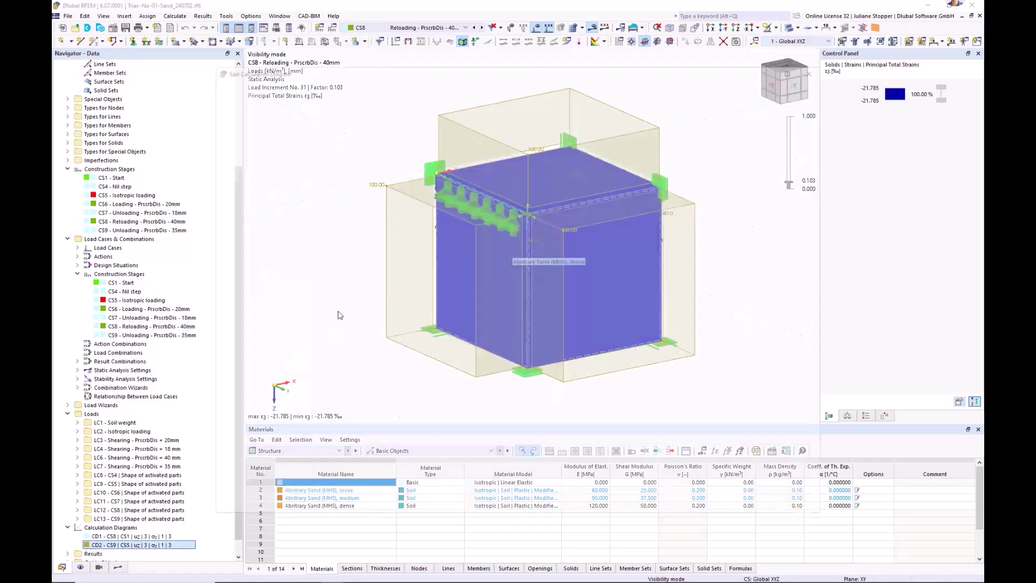
{"action": "left_click", "coordinate": [796, 68]}
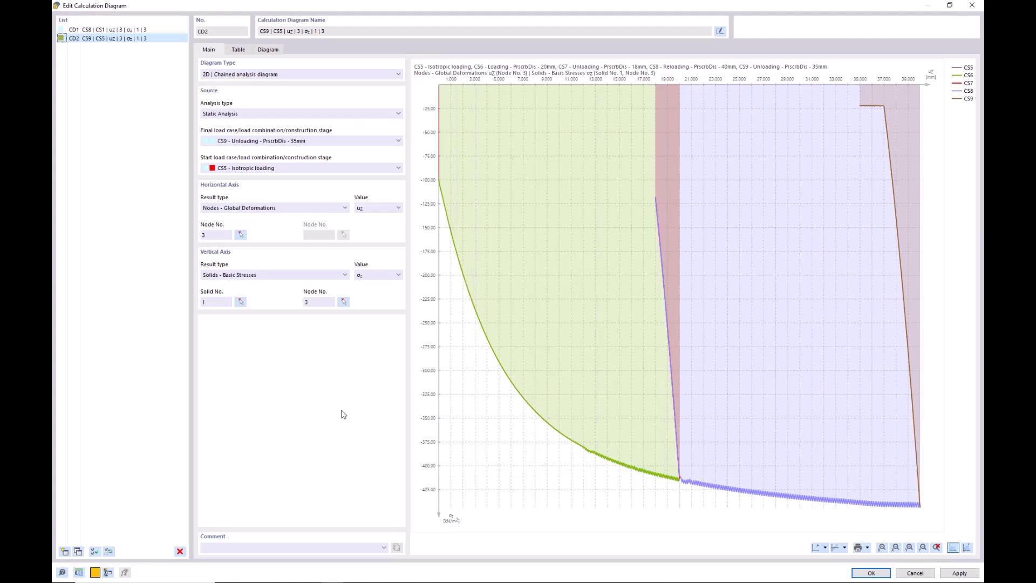
{"action": "left_click", "coordinate": [237, 50]}
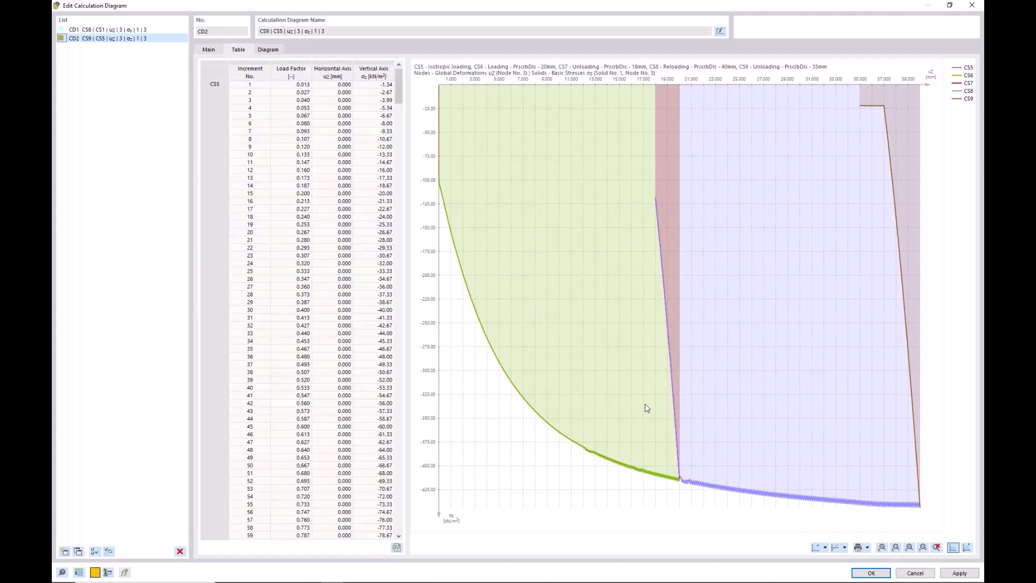
{"action": "left_click", "coordinate": [267, 50]}
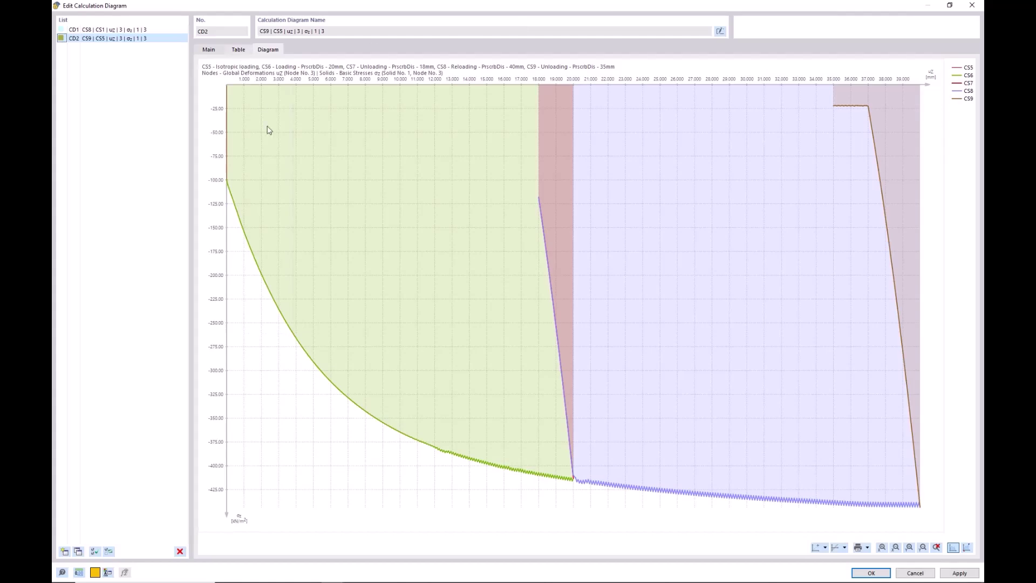
{"action": "left_click", "coordinate": [238, 50]}
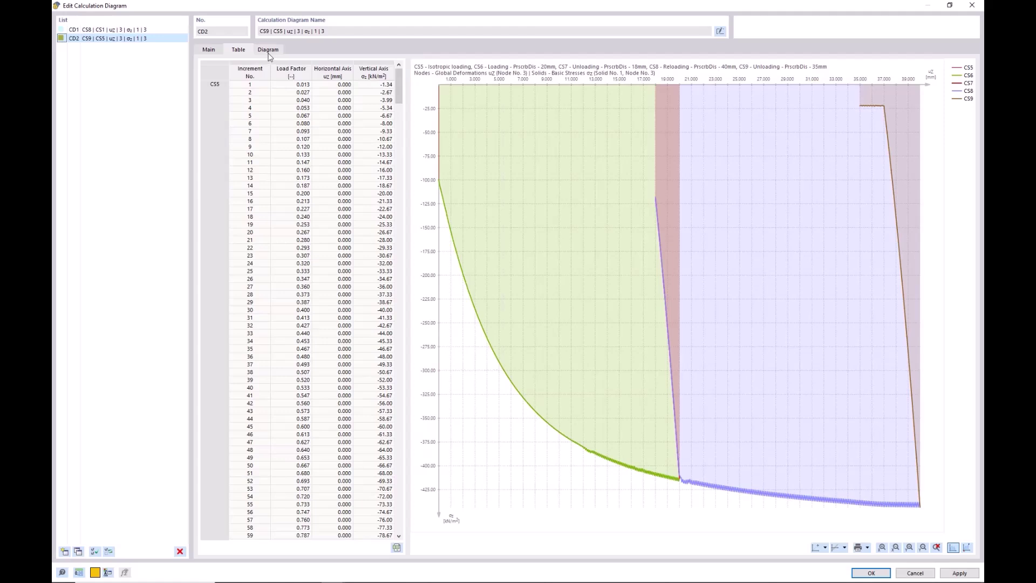
{"action": "left_click", "coordinate": [951, 7]}
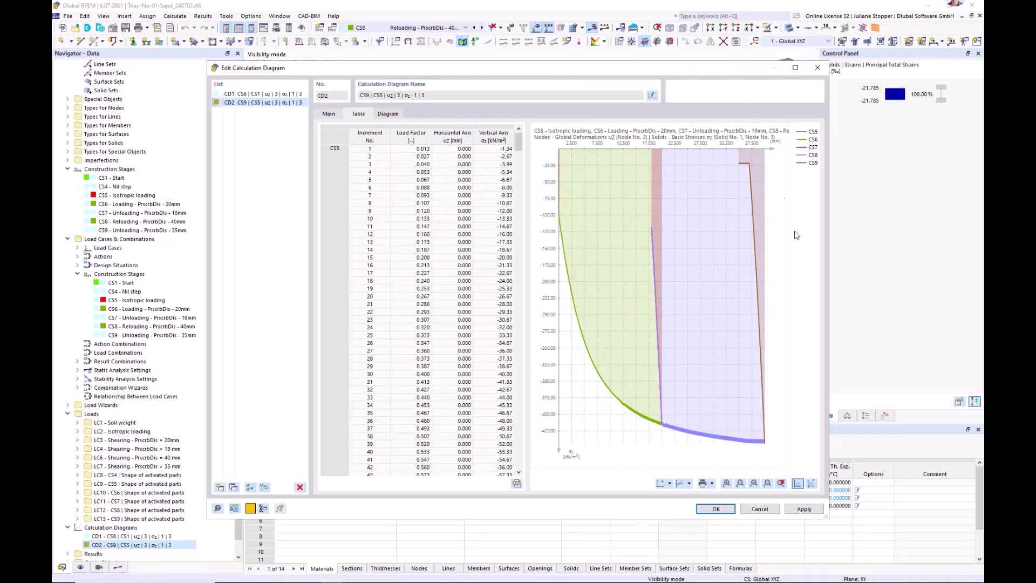
{"action": "left_click", "coordinate": [760, 510]}
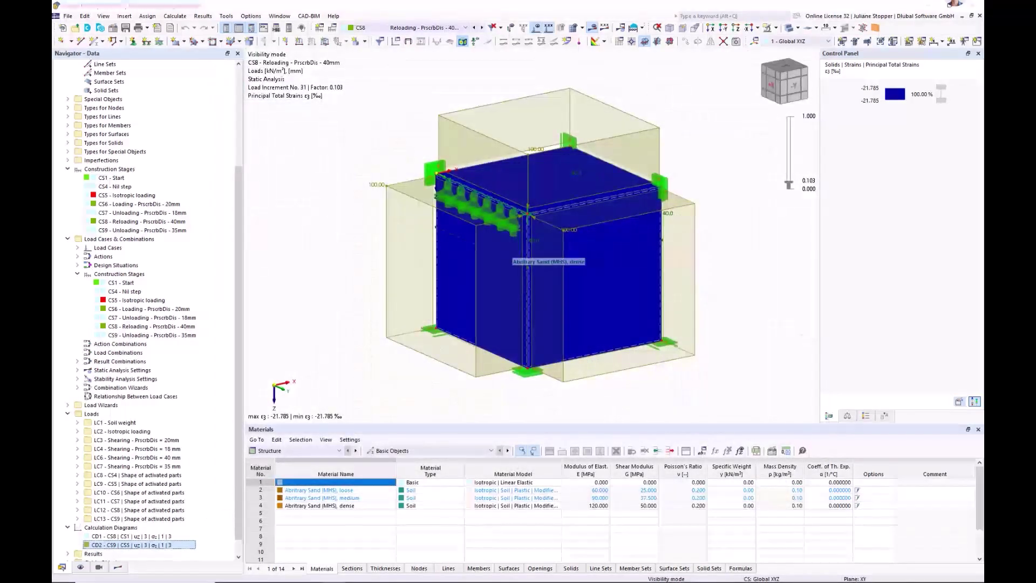
- Switch to Excel, compare the Berlin Sand measurement with the MHS prediction curves in 240314-1-Berlin-sand_MHS.xlsx, and return to RFEM
{"action": "key", "text": "alt+Tab"}
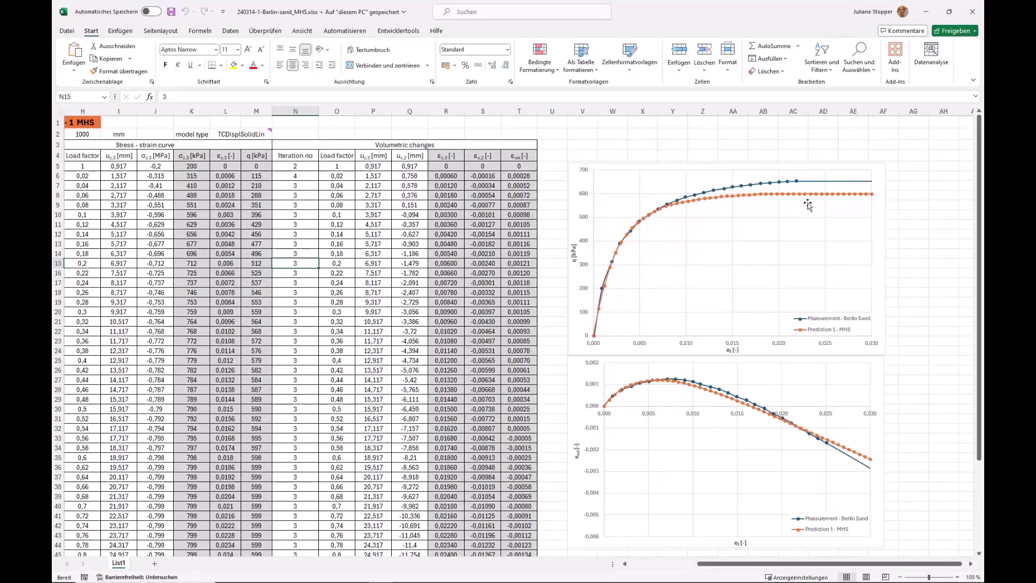
{"action": "left_click", "coordinate": [927, 15]}
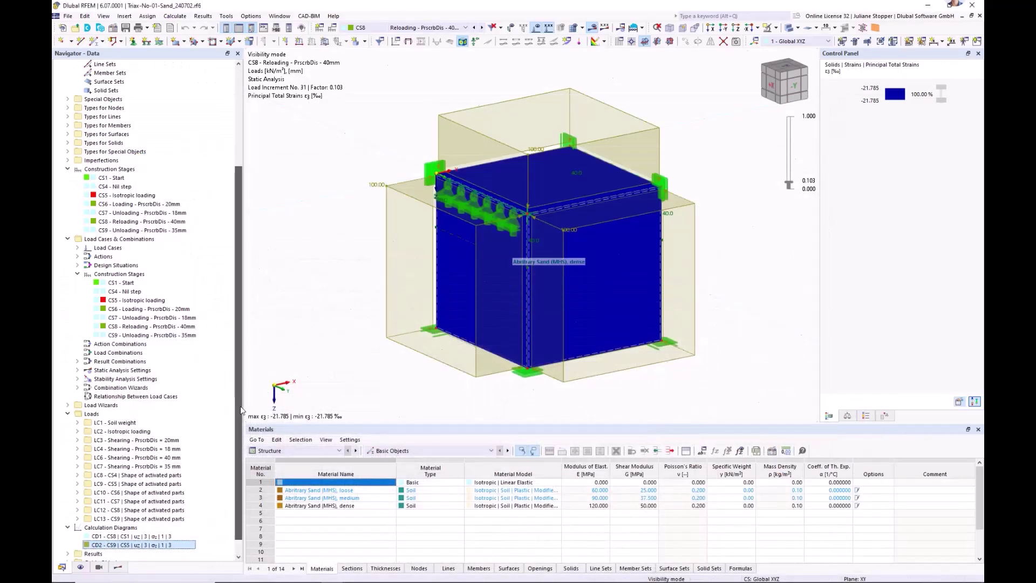
- Collapse the Basic Objects, Construction Stages, Load Cases & Combinations, Loads and Calculation Diagrams branches of the model data tree
{"action": "scroll", "coordinate": [240, 306], "scroll_direction": "up", "scroll_amount": 5}
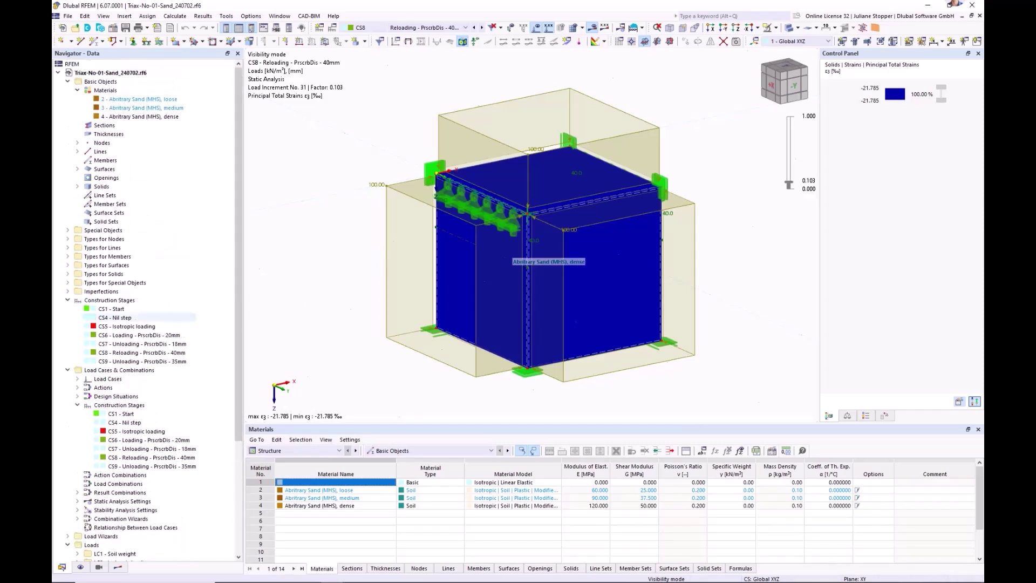
{"action": "left_click", "coordinate": [77, 90]}
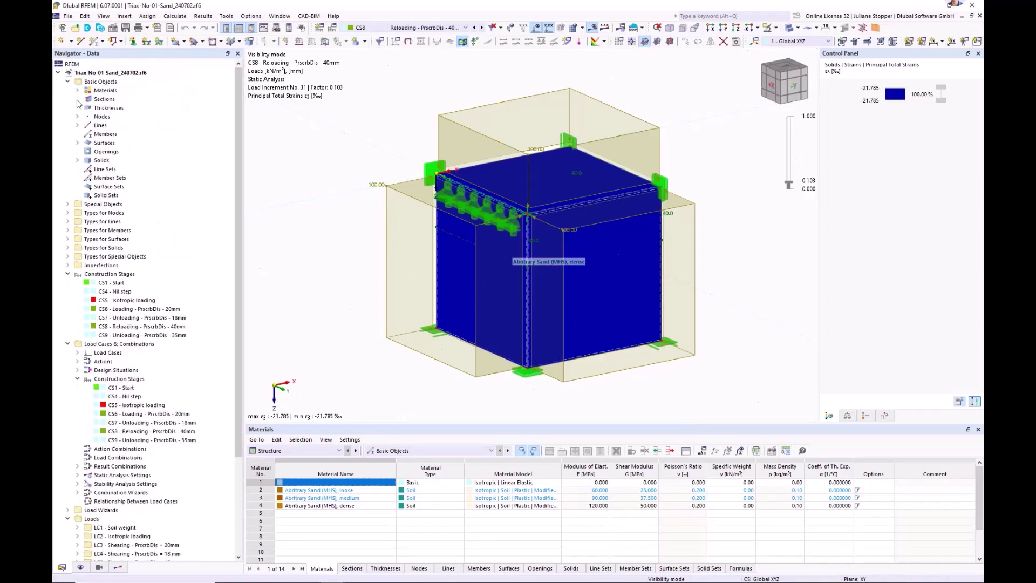
{"action": "left_click", "coordinate": [67, 274]}
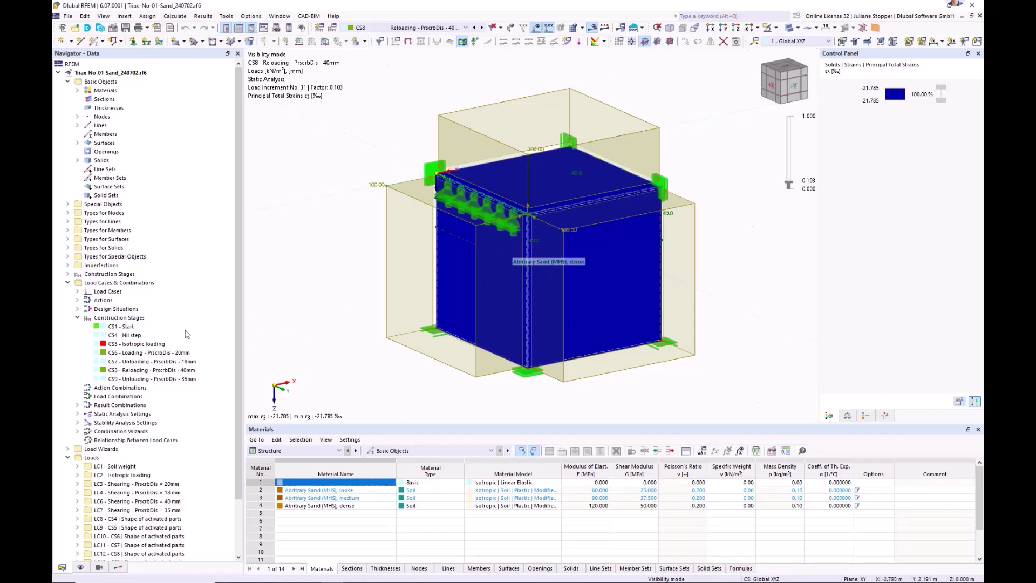
{"action": "left_click", "coordinate": [67, 282]}
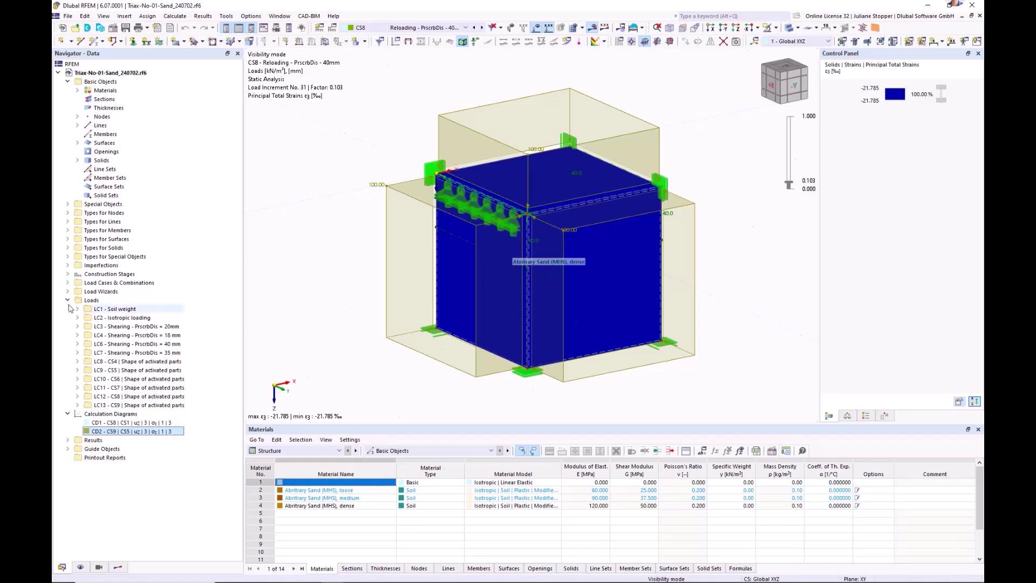
{"action": "left_click", "coordinate": [67, 300]}
{"action": "left_click", "coordinate": [67, 82]}
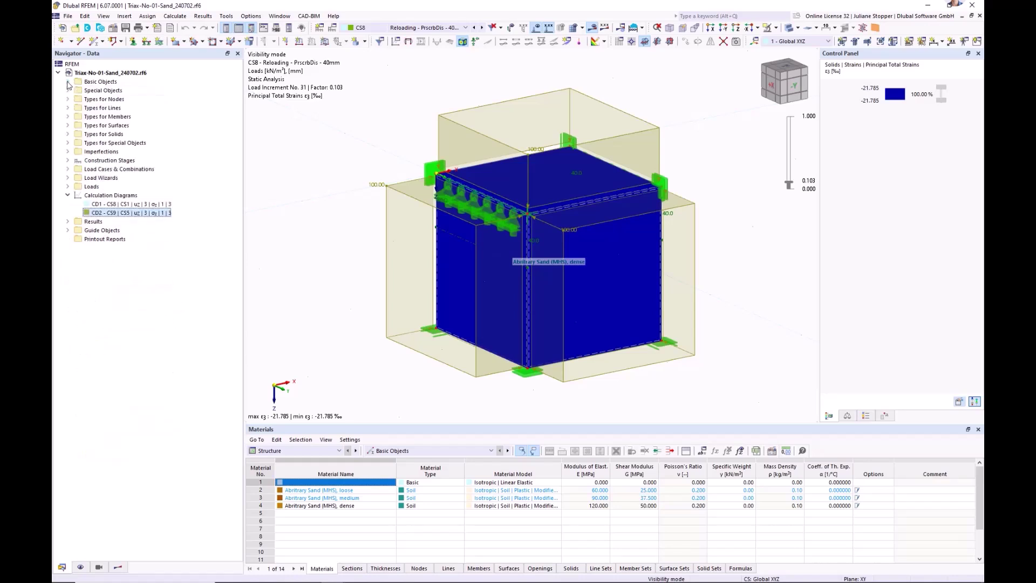
{"action": "left_click", "coordinate": [67, 195]}
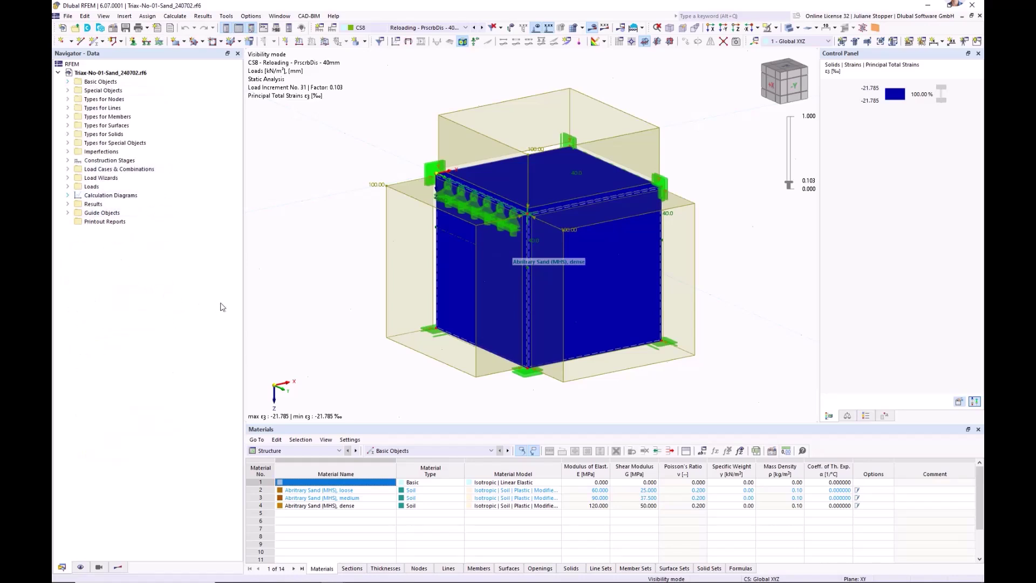